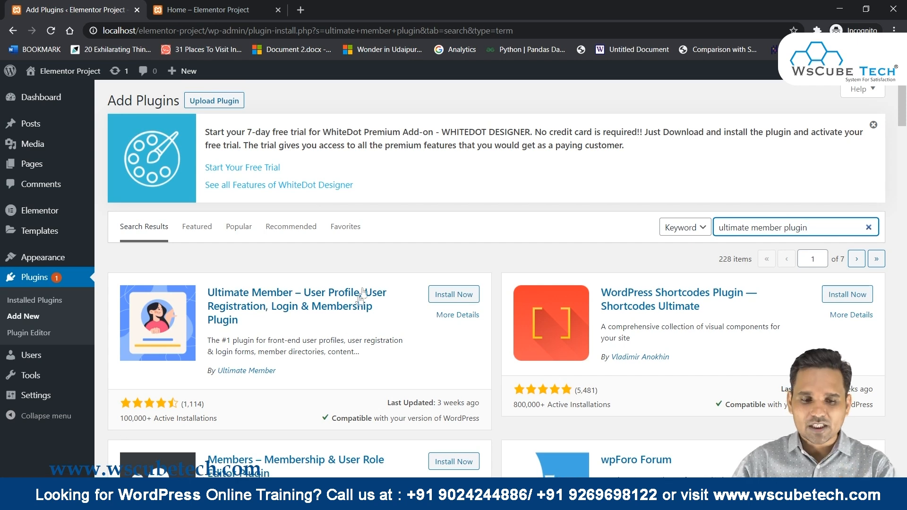
Install the Ultimate Member plugin from the search results and activate it.
scroll(359, 303, down, 1)
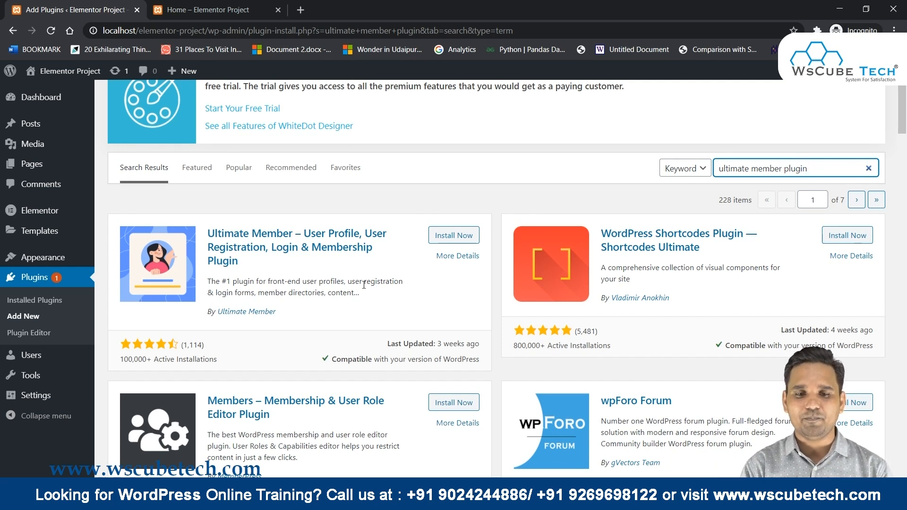
scroll(293, 351, up, 2)
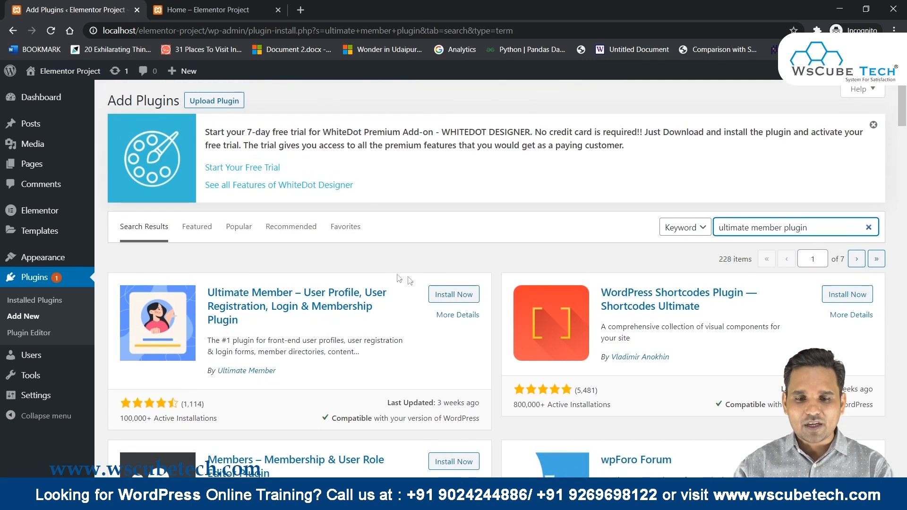
click(446, 299)
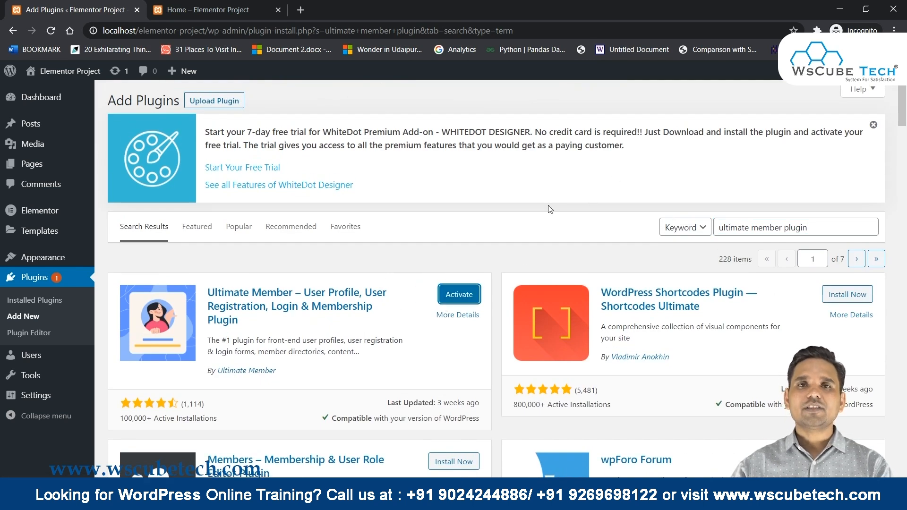
click(459, 294)
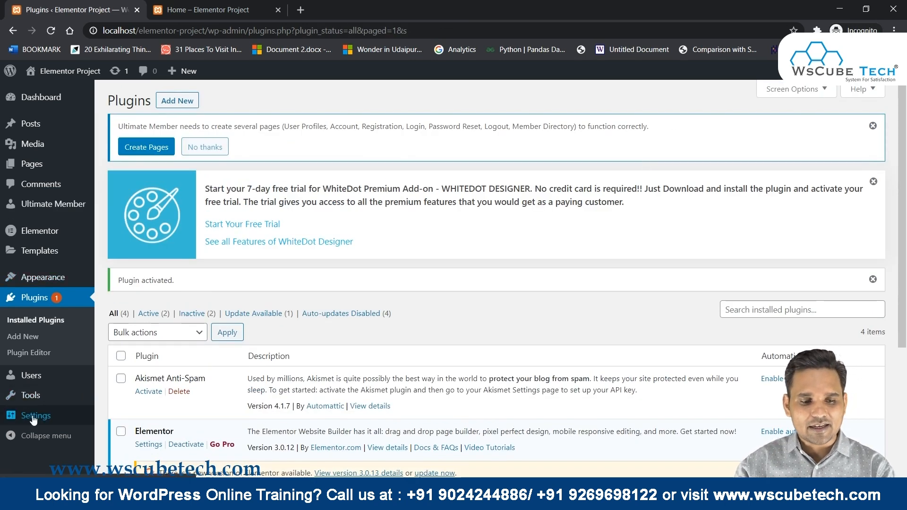
In Settings > General, tick Membership 'Anyone can register'.
mouse_move(94, 409)
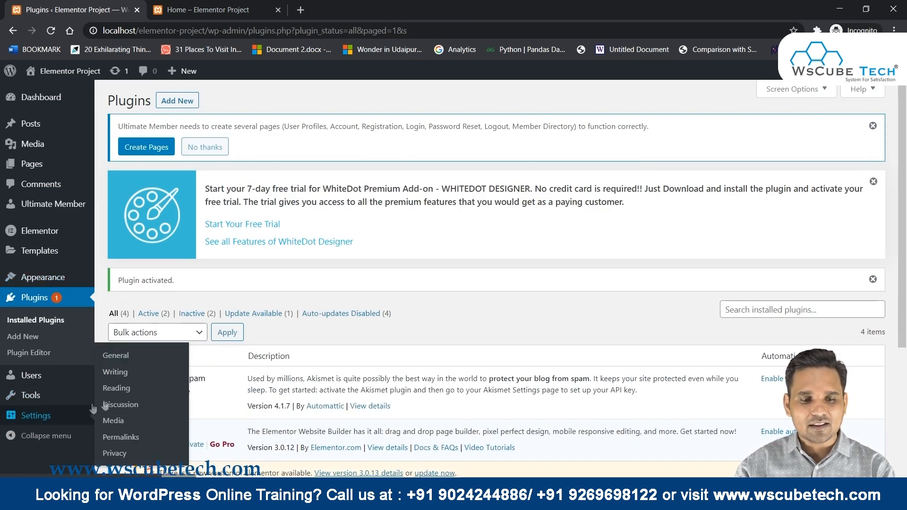
click(129, 358)
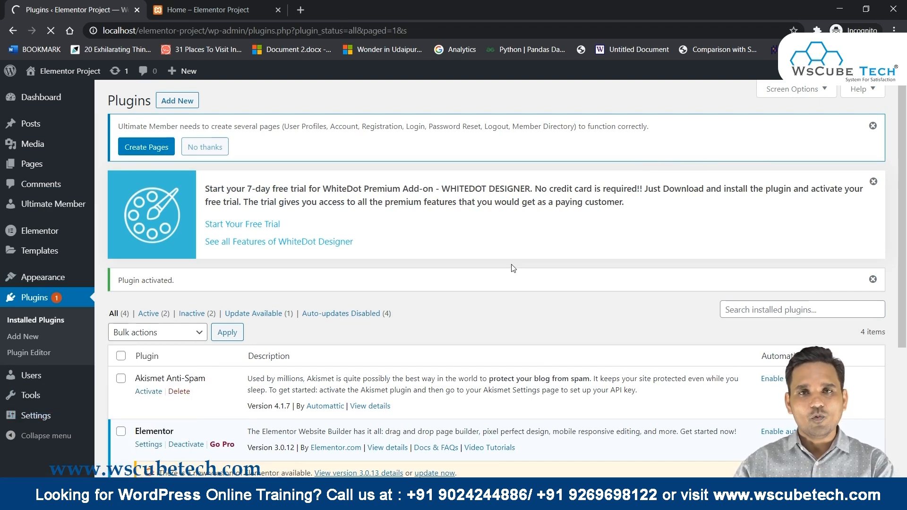
scroll(513, 268, down, 5)
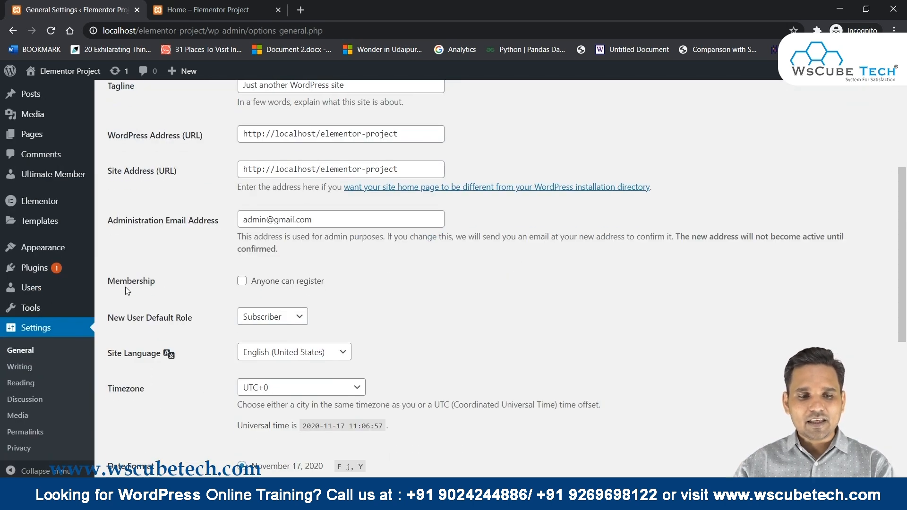
drag(96, 287, 166, 284)
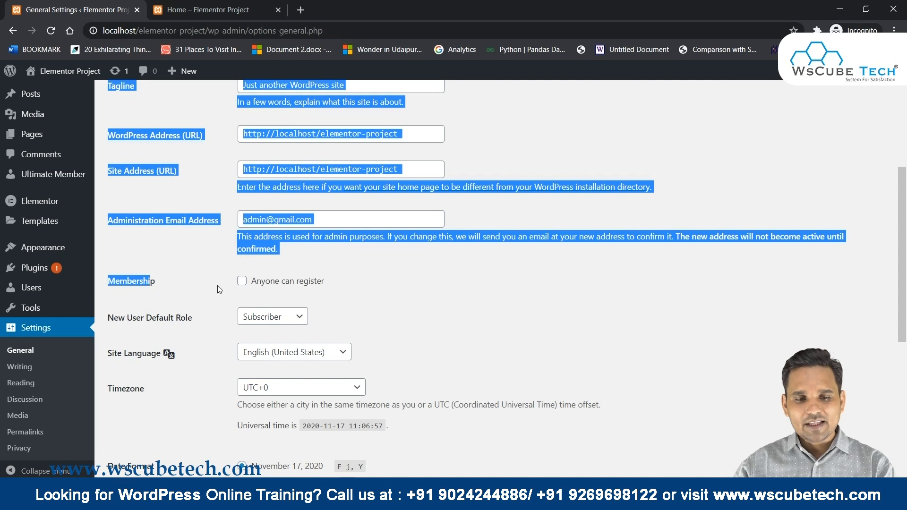
click(236, 288)
click(241, 282)
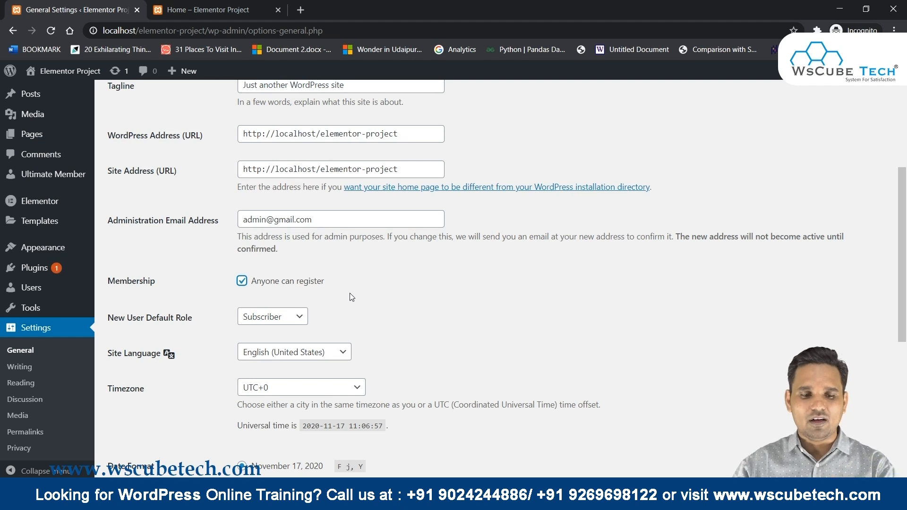
Check the New User Default Role setting and save the General Settings.
scroll(352, 297, down, 5)
scroll(214, 299, up, 4)
drag(107, 262, 400, 271)
click(343, 270)
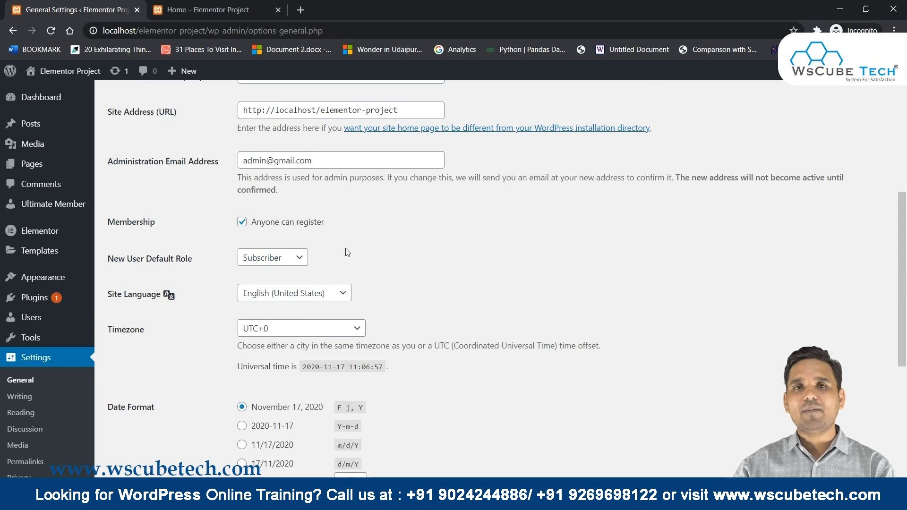
drag(352, 253, 117, 222)
scroll(444, 249, down, 5)
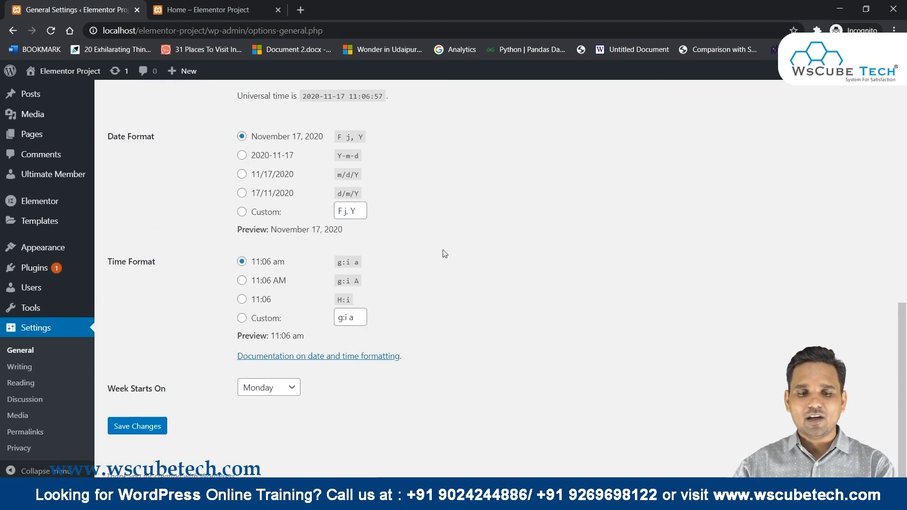
click(135, 427)
scroll(438, 274, up, 5)
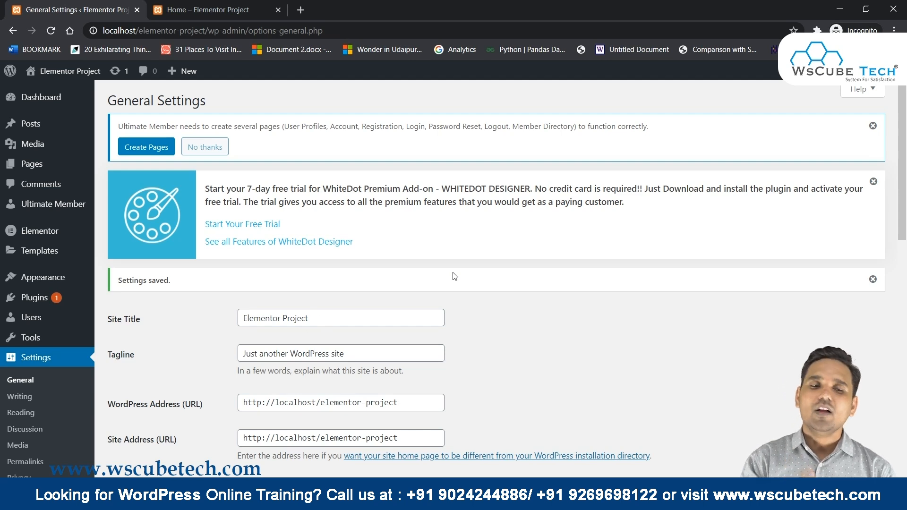
From the Plugins list, open the Ultimate Member dashboard and use Create Pages for its required pages.
click(35, 297)
scroll(99, 420, down, 3)
drag(136, 357, 209, 358)
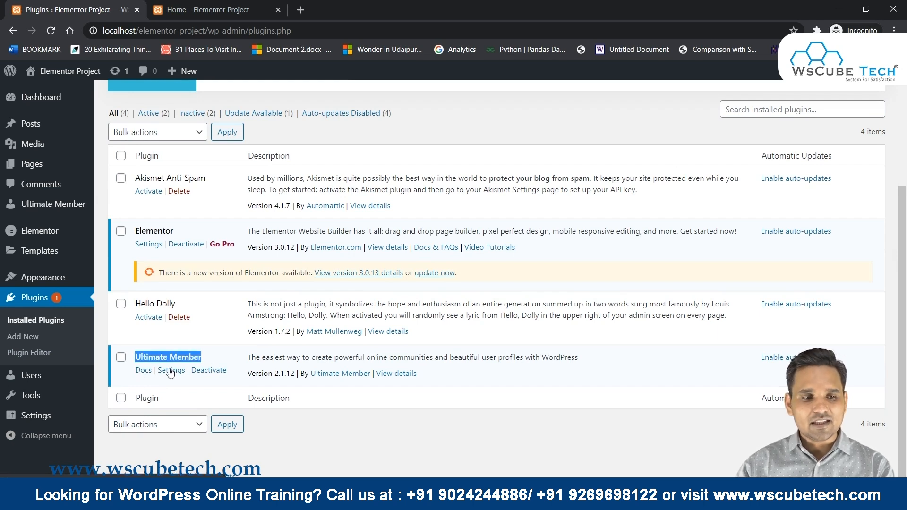
mouse_move(77, 216)
click(122, 206)
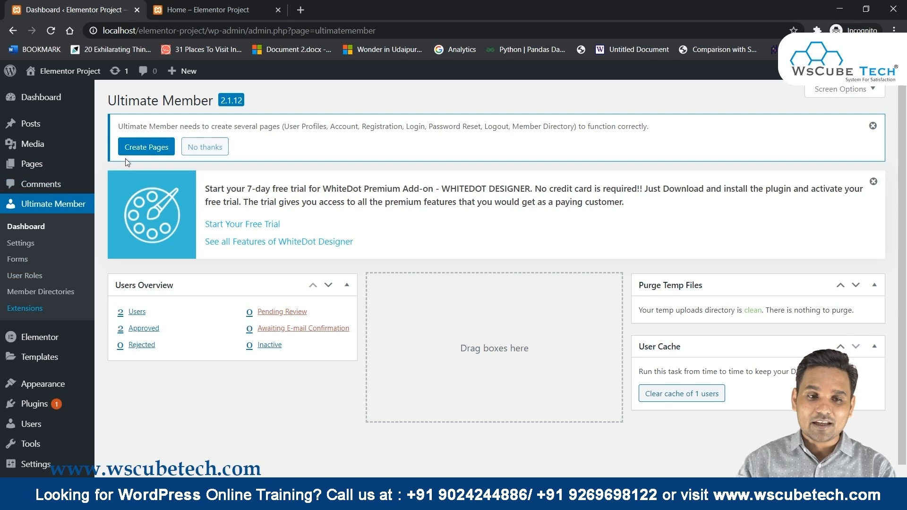
click(145, 150)
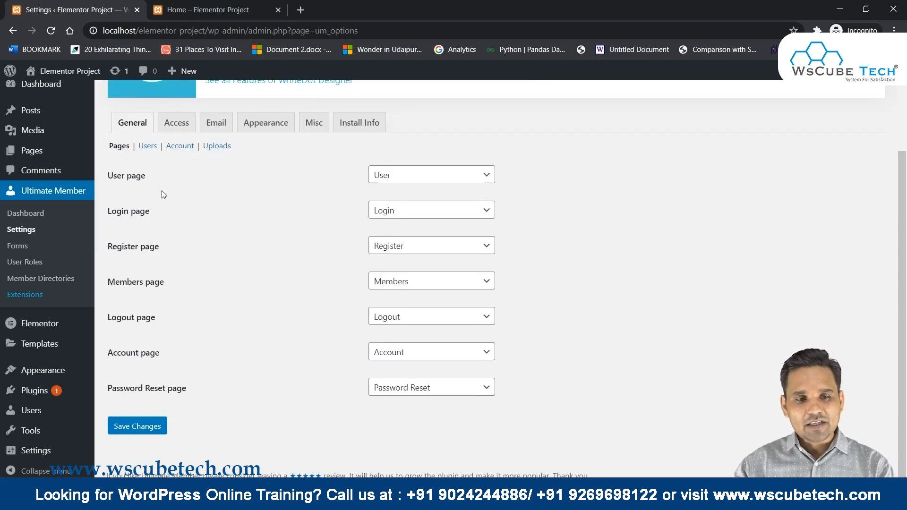
Review the User, Login, Register, Members, Logout, Account and Password Reset dropdowns, then save twice.
scroll(188, 337, up, 2)
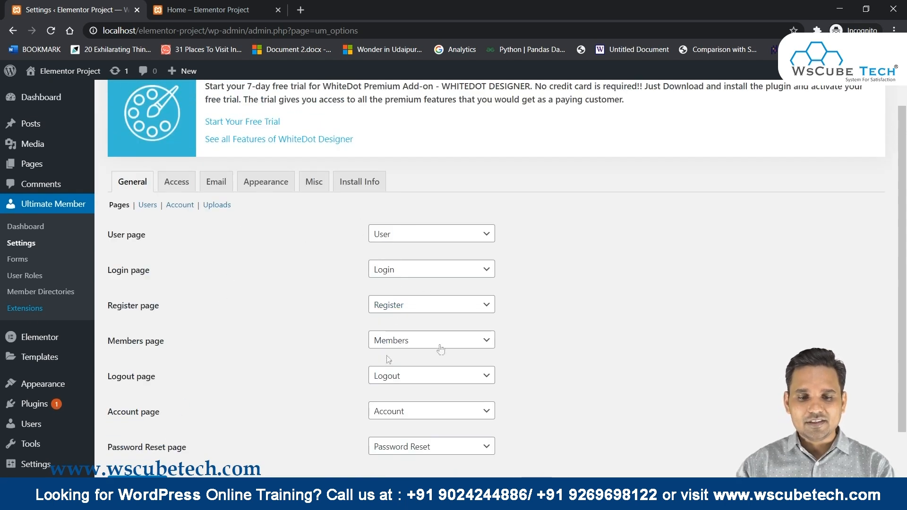
scroll(682, 434, down, 1)
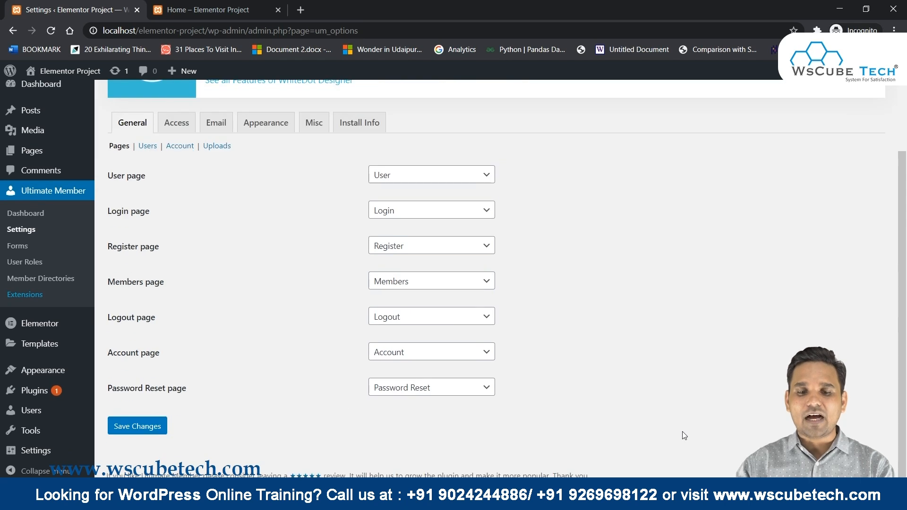
mouse_move(80, 432)
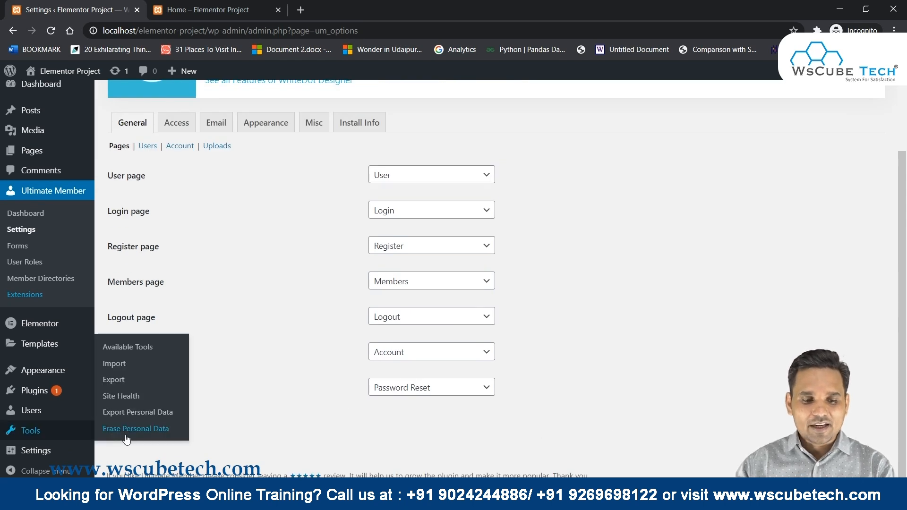
click(137, 432)
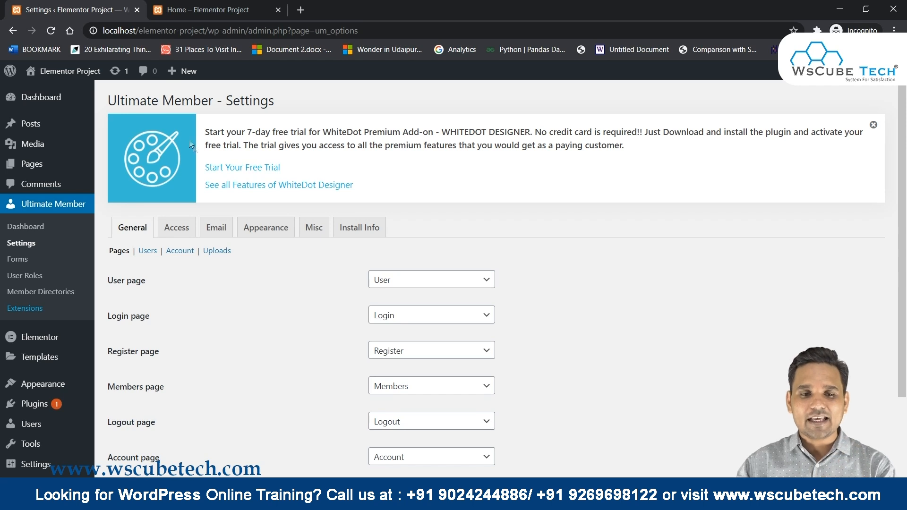
scroll(192, 145, down, 3)
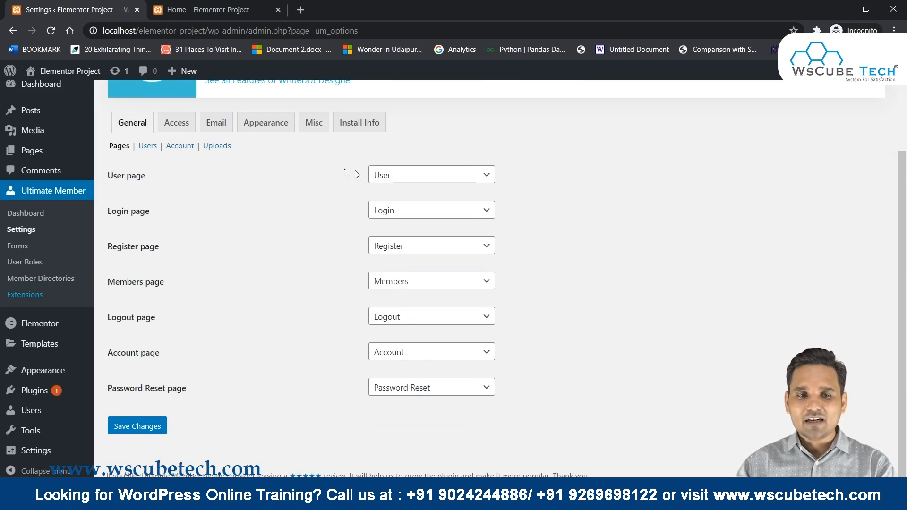
click(142, 426)
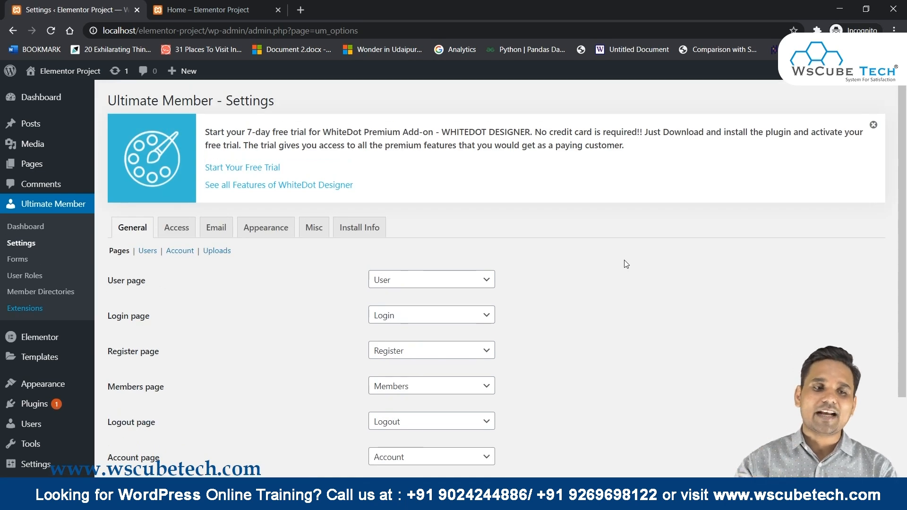
Show All Pages and scroll through the generated UM Account, Login, Register and other pages.
click(53, 164)
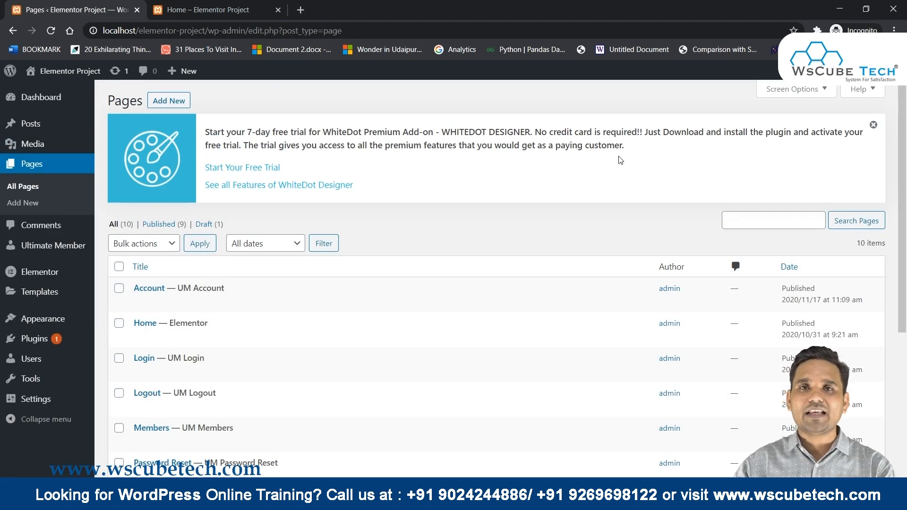
scroll(620, 161, down, 5)
scroll(621, 161, up, 3)
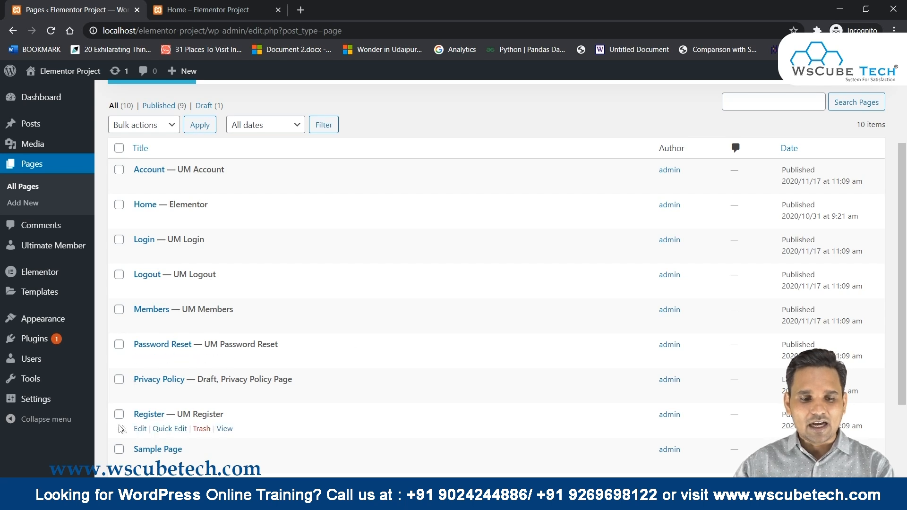
scroll(331, 381, down, 1)
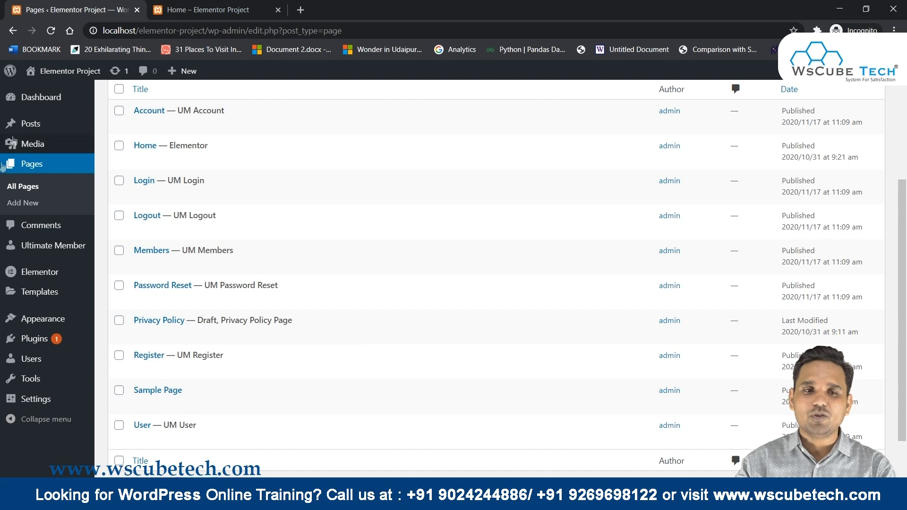
View the live home page, then go back to the admin Menus editor.
click(208, 10)
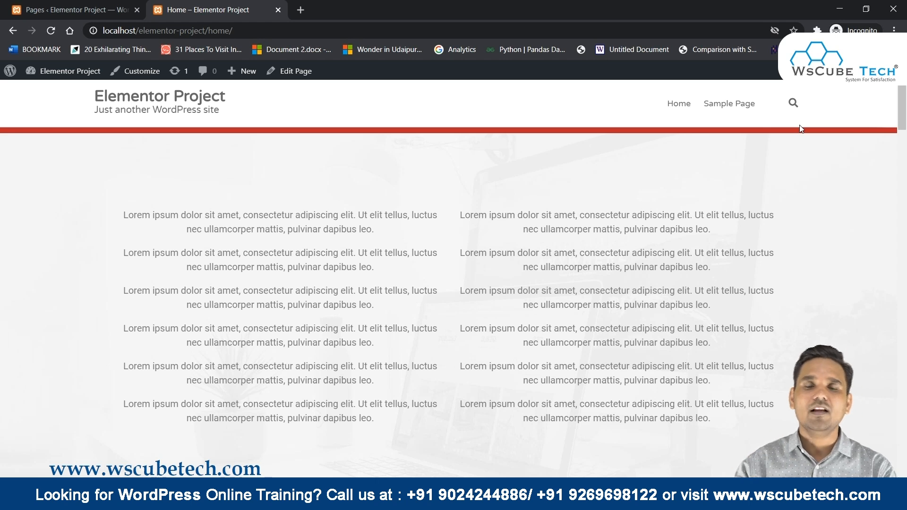
click(115, 8)
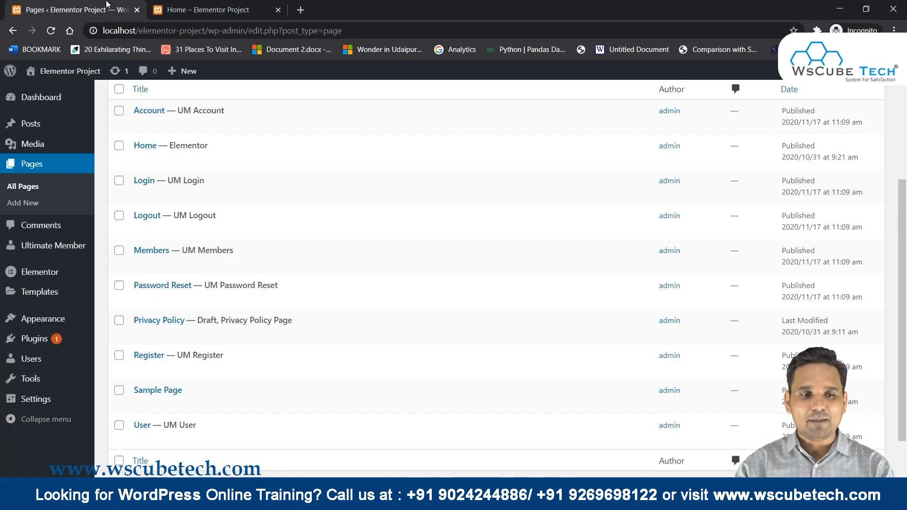
scroll(2, 234, up, 5)
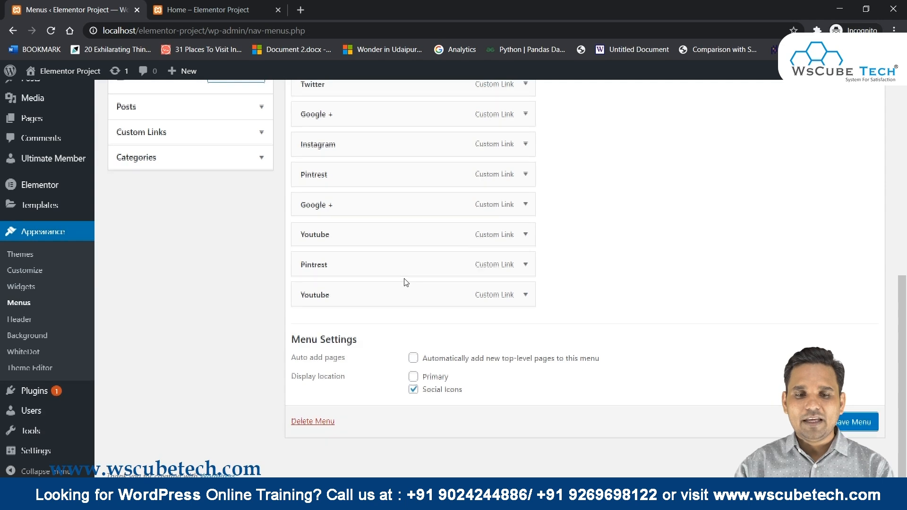
Create a new menu named 'Top Menu' assigned to the Primary location.
scroll(406, 282, up, 10)
scroll(405, 282, up, 3)
triple_click(383, 258)
scroll(223, 222, up, 1)
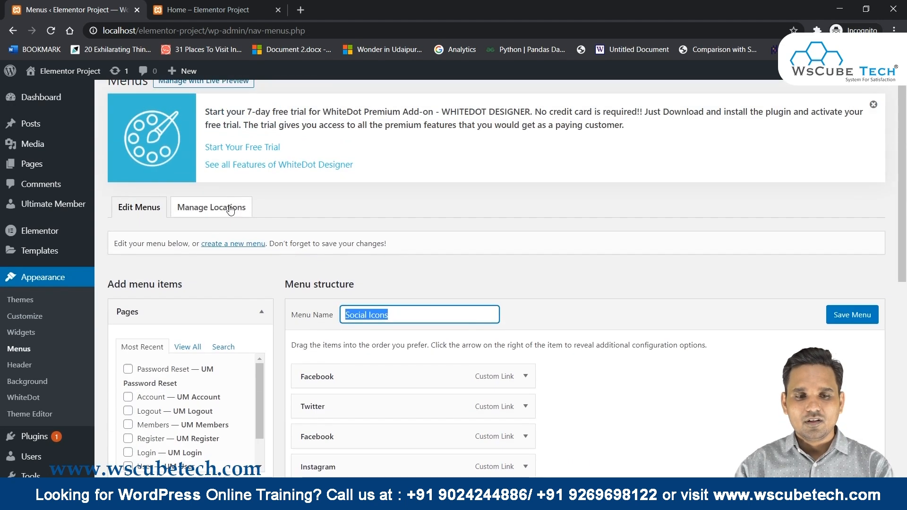
click(239, 244)
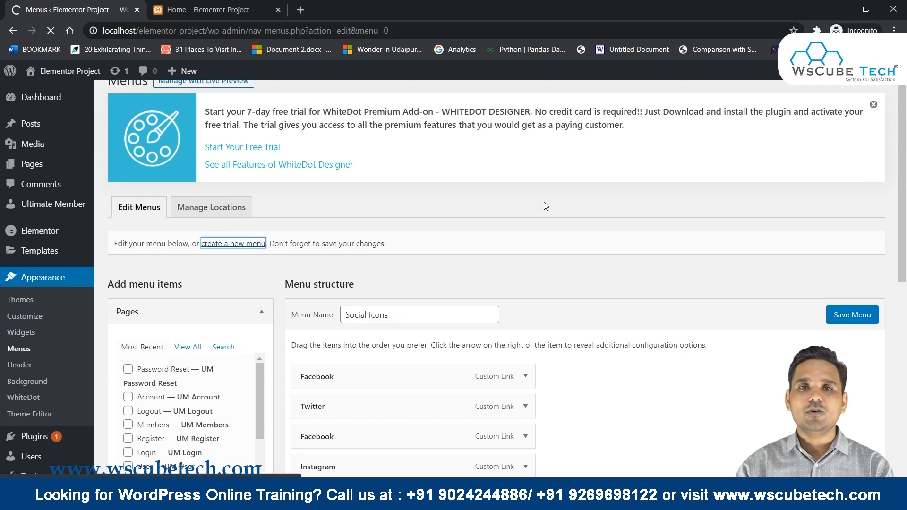
scroll(544, 202, down, 3)
click(409, 182)
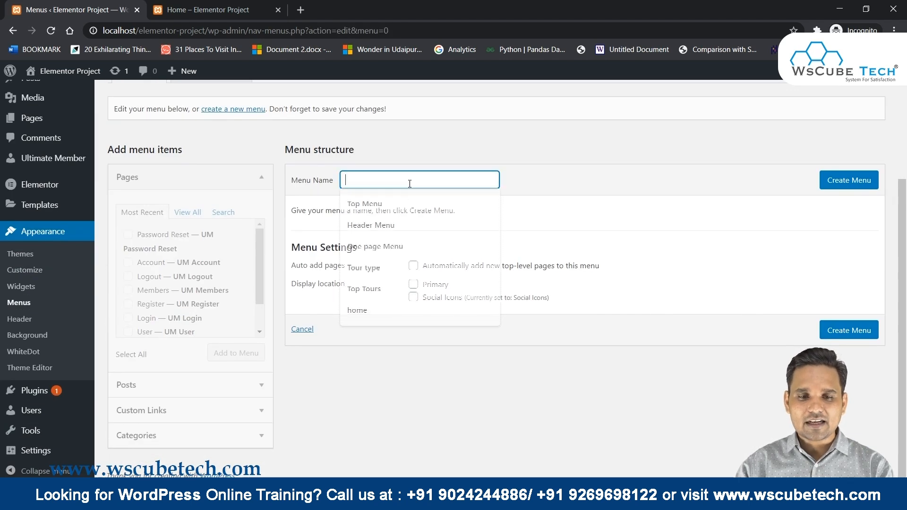
click(365, 204)
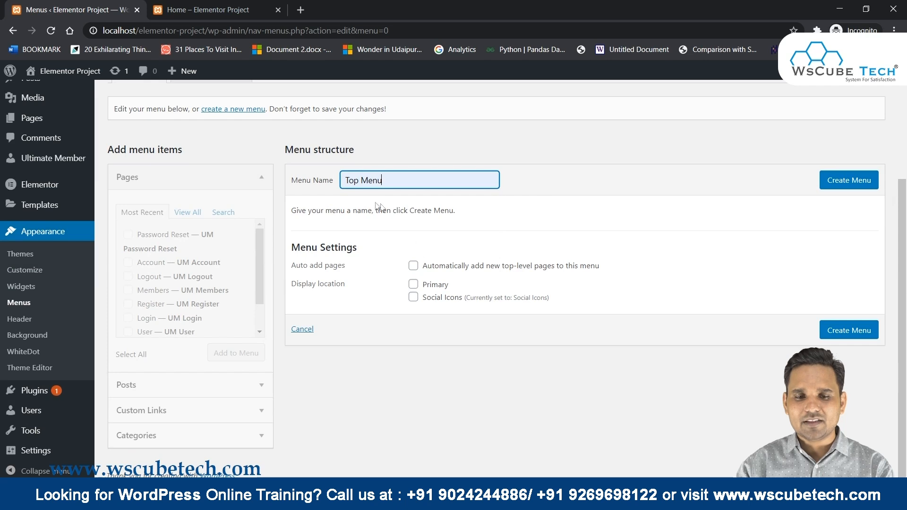
click(413, 284)
click(849, 331)
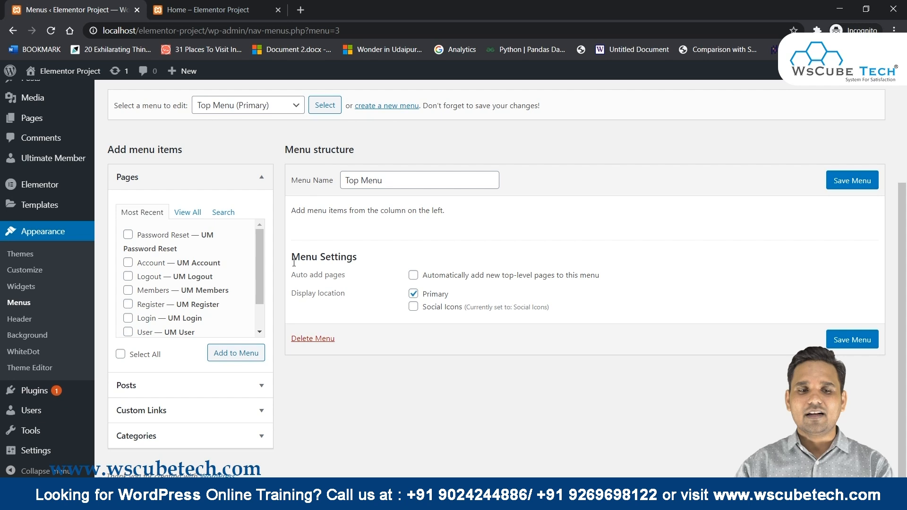
Add the Account — UM Account page to Top Menu and save it.
click(128, 263)
click(221, 355)
click(852, 371)
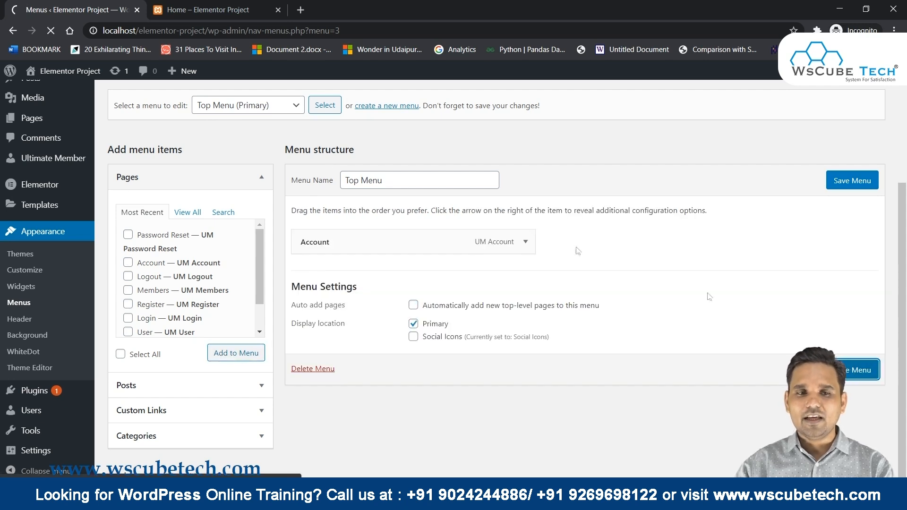
Reload the home page, follow the header's Account link, then return to the menu editor.
click(208, 9)
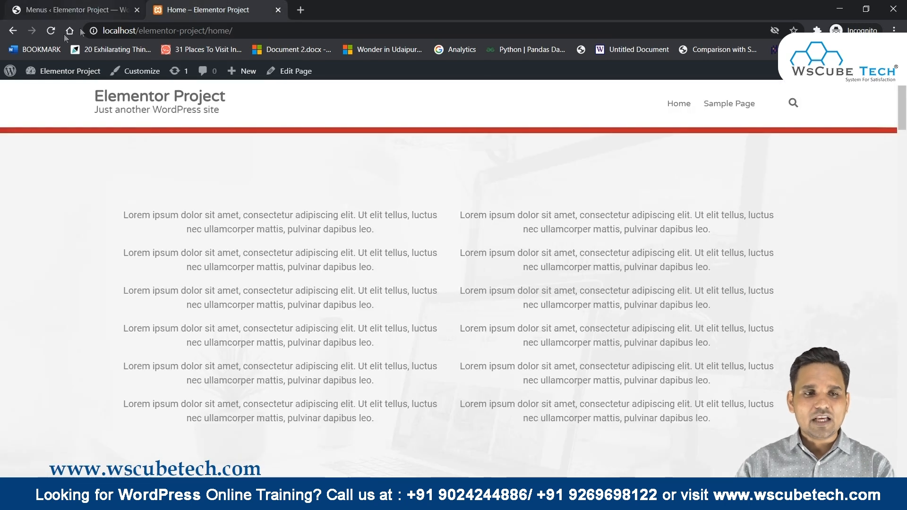
click(51, 31)
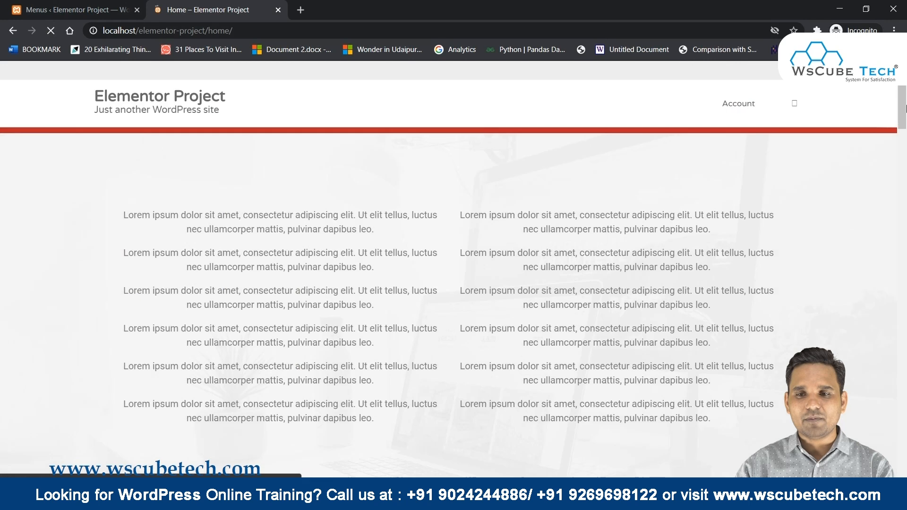
click(738, 103)
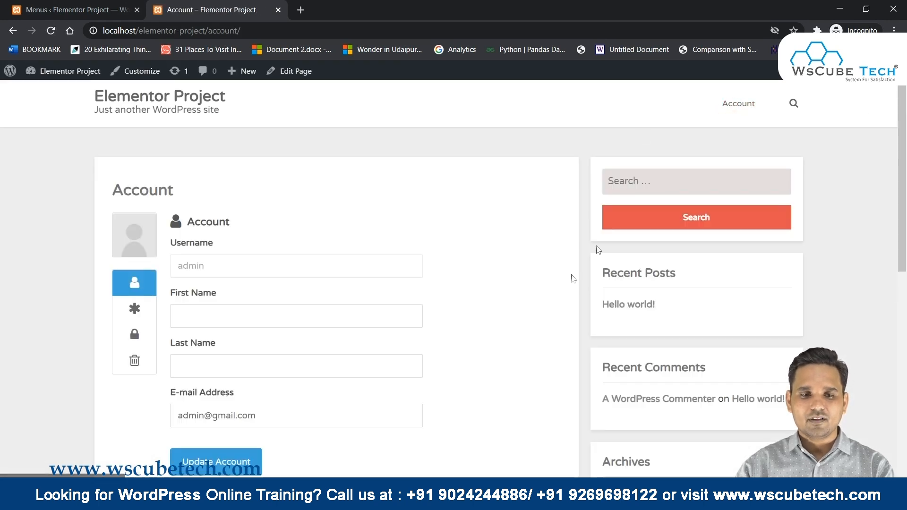
scroll(187, 227, down, 2)
scroll(214, 218, up, 2)
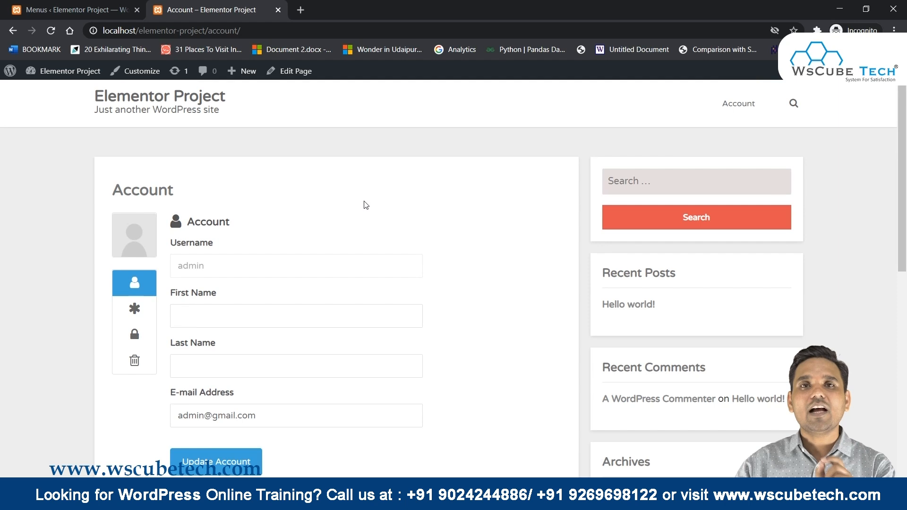
scroll(364, 204, down, 5)
scroll(364, 204, up, 4)
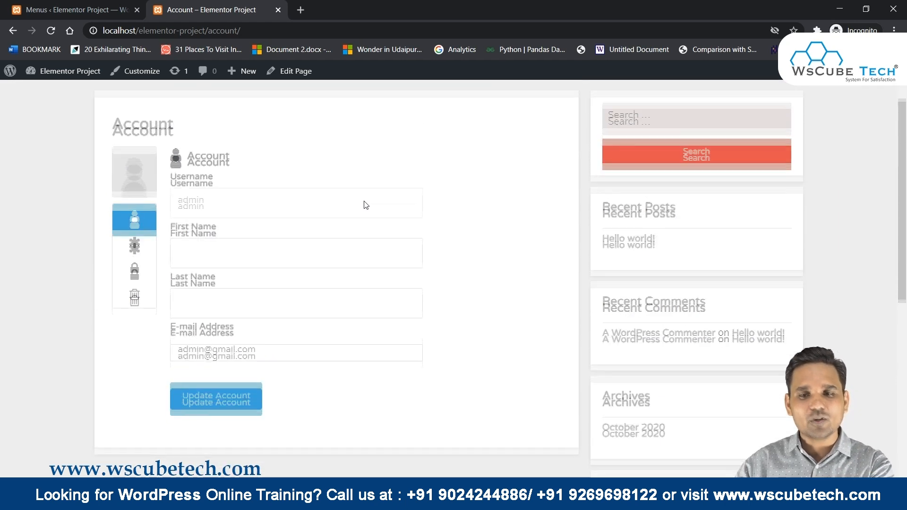
scroll(364, 201, up, 1)
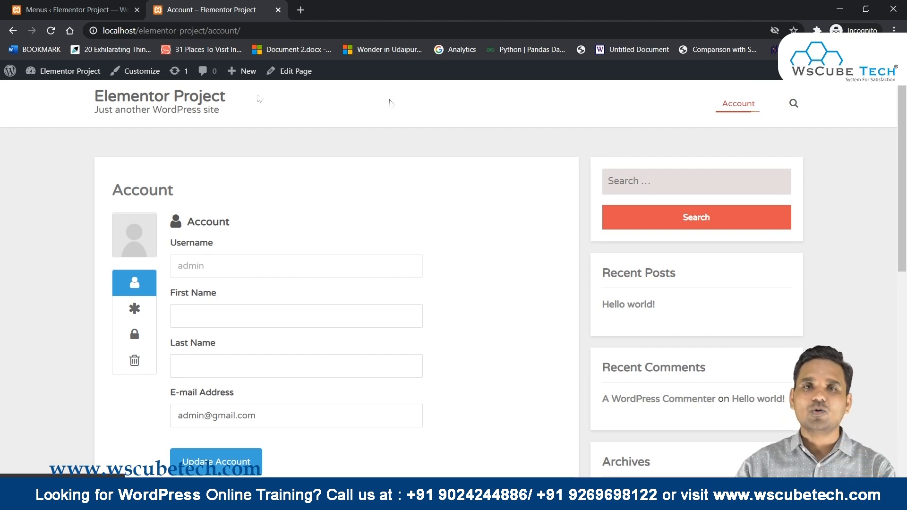
click(52, 10)
Remove the Account page item from the Top Menu.
scroll(619, 358, down, 4)
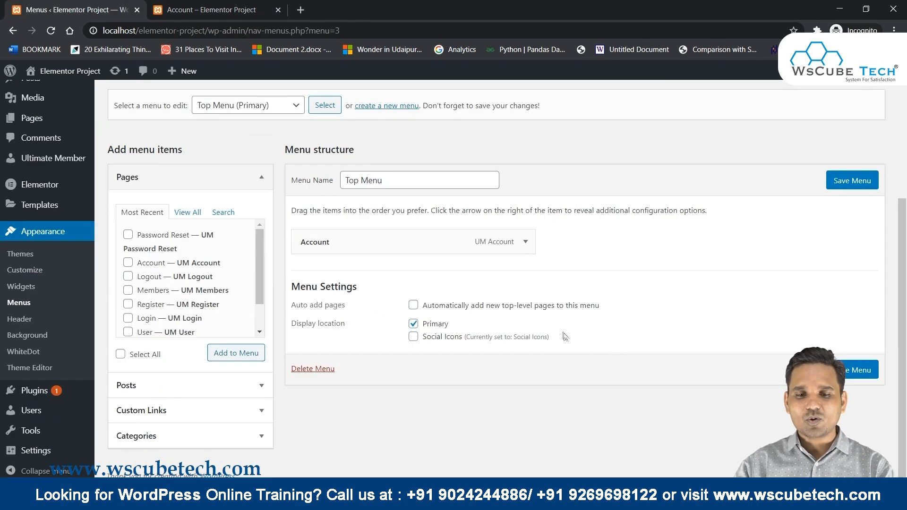
click(526, 242)
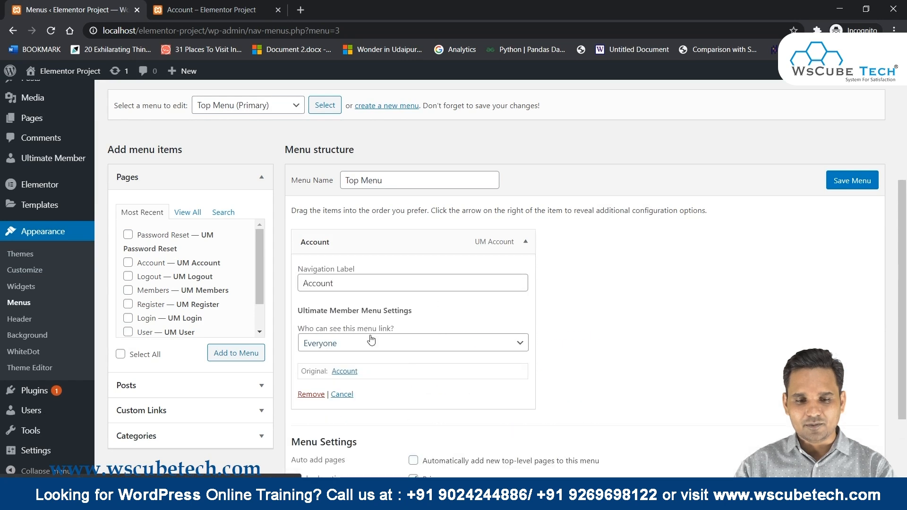
click(310, 394)
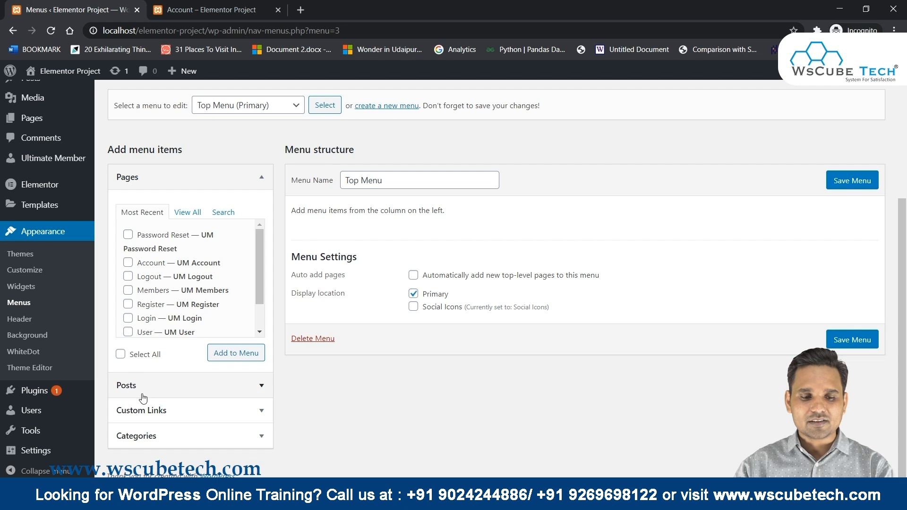
Add a custom link with URL '#' and link text 'Account' to the menu.
click(150, 416)
click(201, 348)
text(#)
click(194, 371)
text(Account)
click(238, 400)
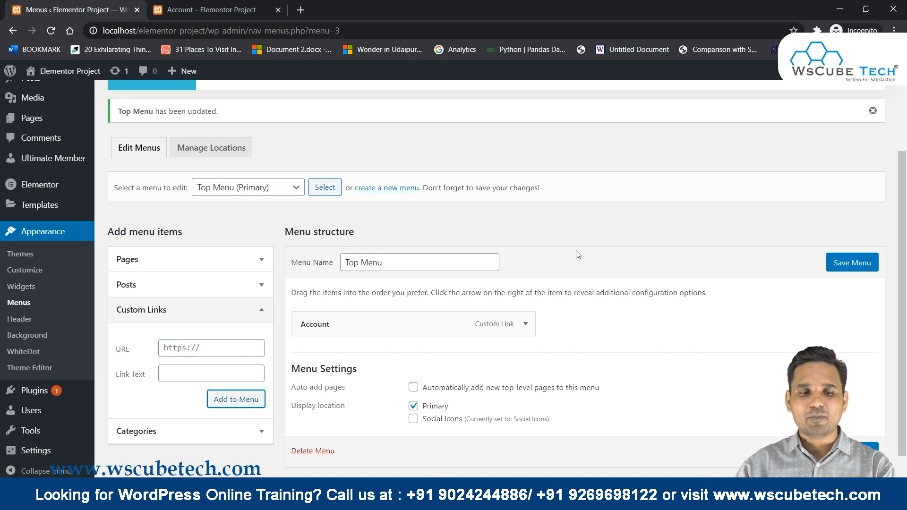
Nest the Register and Login pages under Account in Top Menu, save, and switch to the site.
click(158, 263)
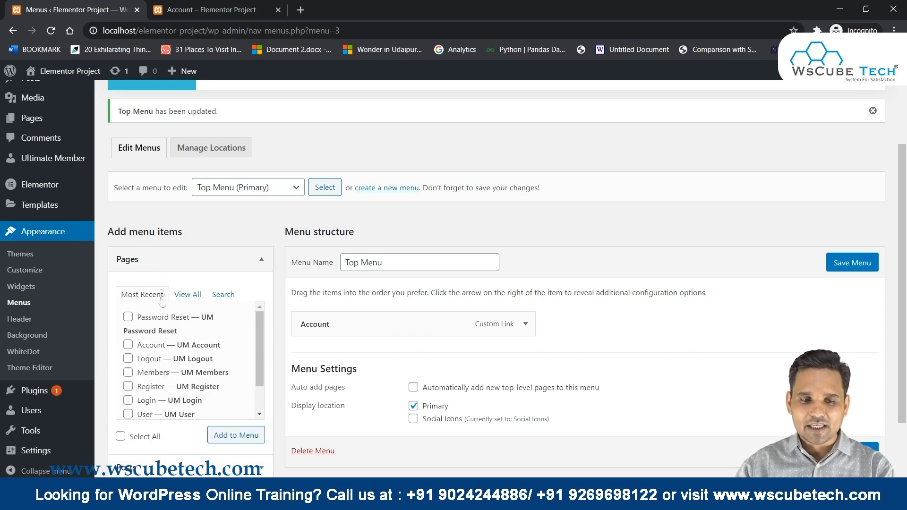
click(128, 386)
click(220, 437)
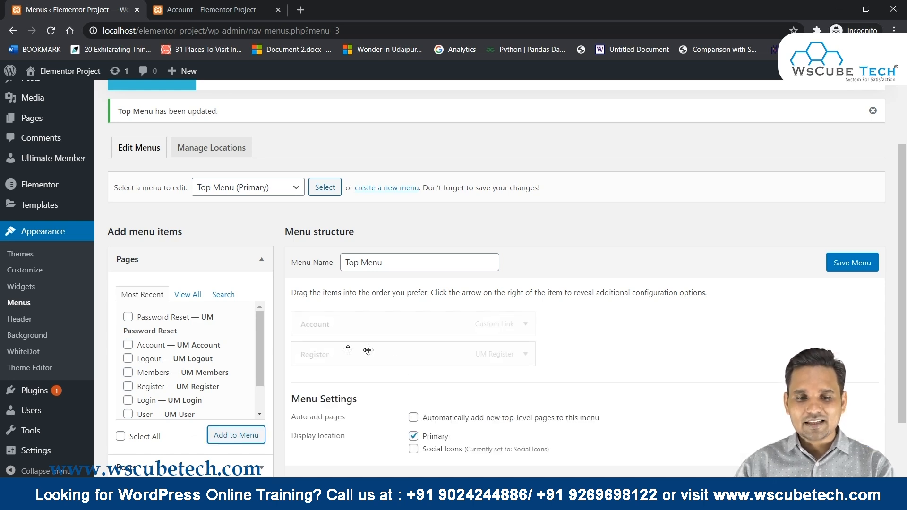
drag(307, 352, 326, 353)
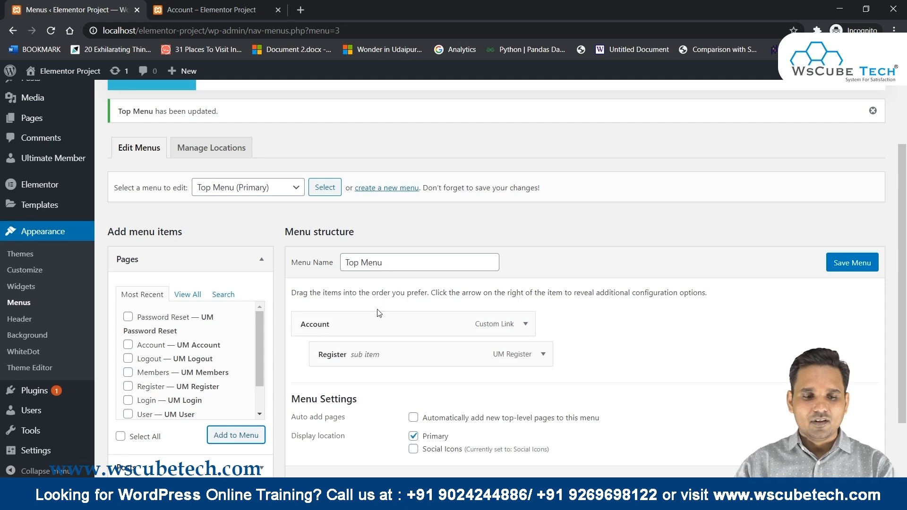
click(128, 400)
click(236, 434)
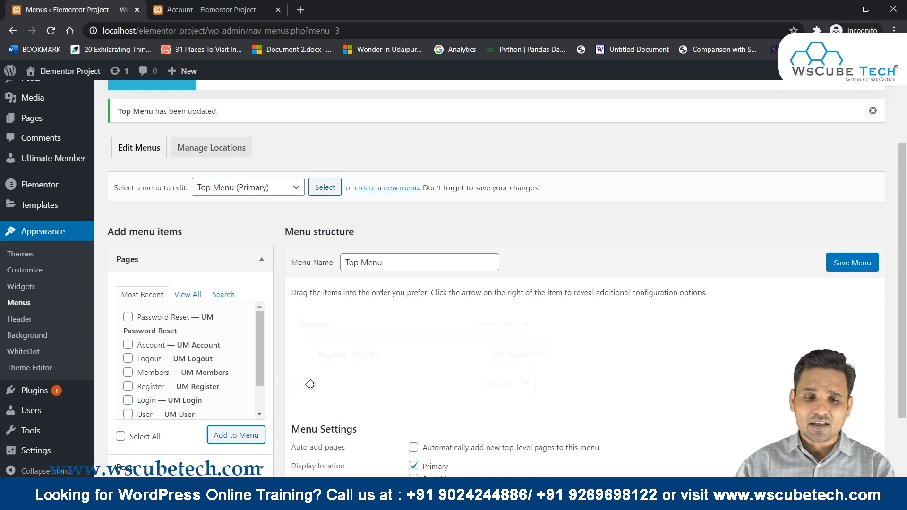
drag(310, 383, 351, 380)
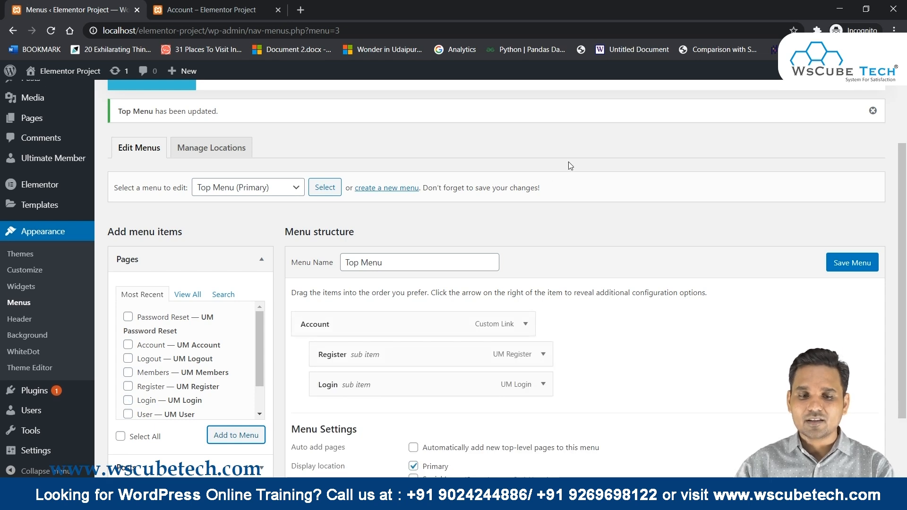
click(849, 270)
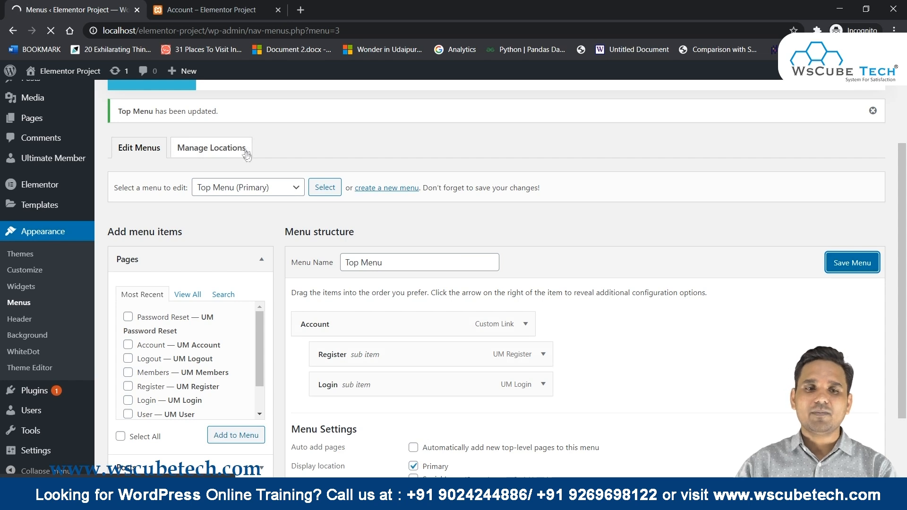
click(208, 9)
Reload the Account page, then log out of the admin account from the admin bar.
click(51, 30)
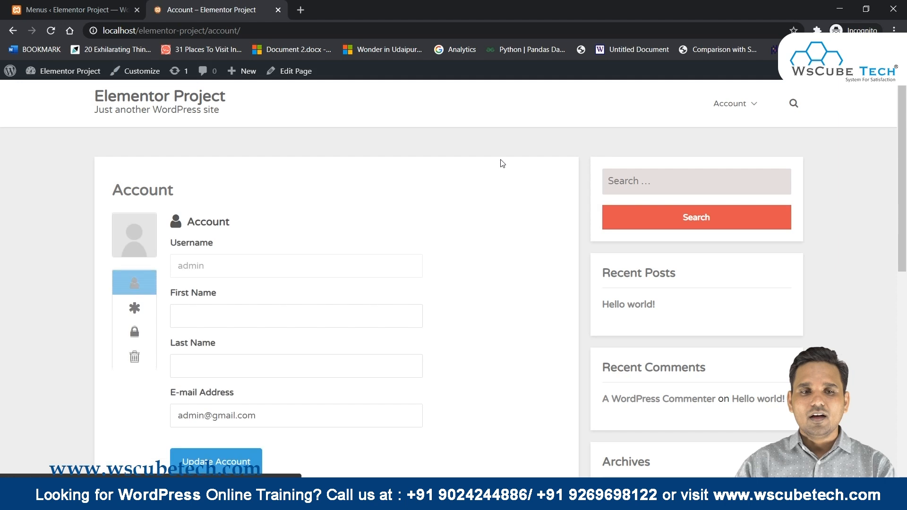
mouse_move(749, 113)
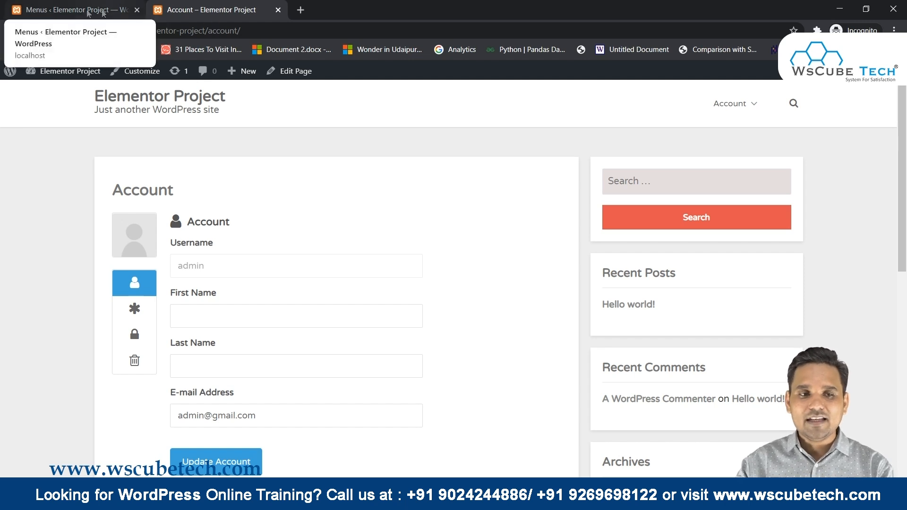
click(52, 5)
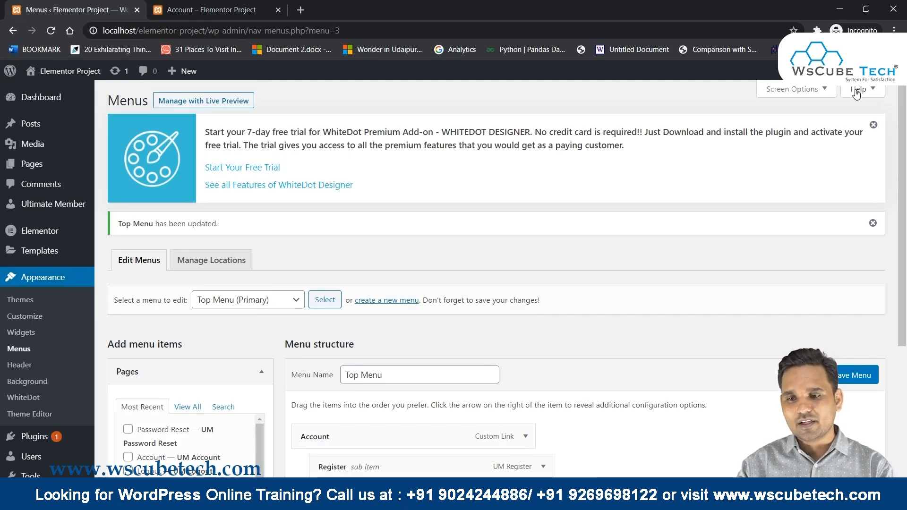
mouse_move(870, 71)
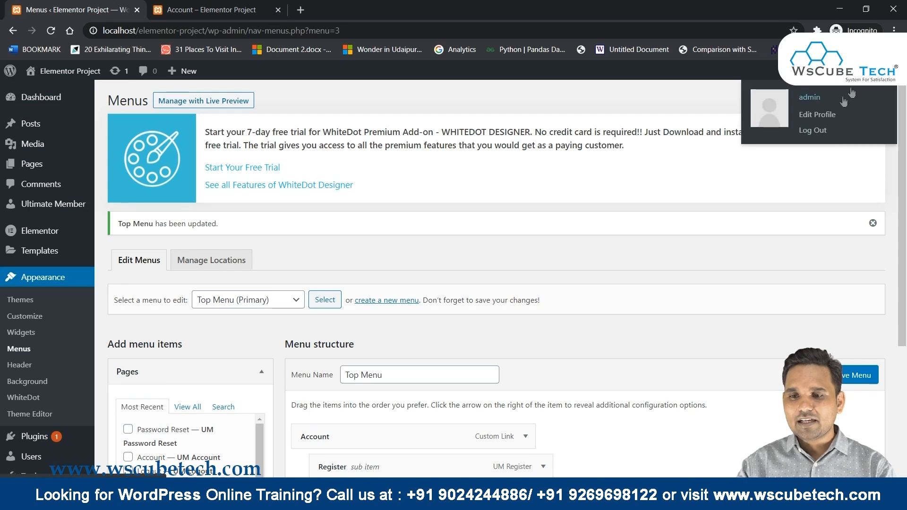
middle_click(813, 136)
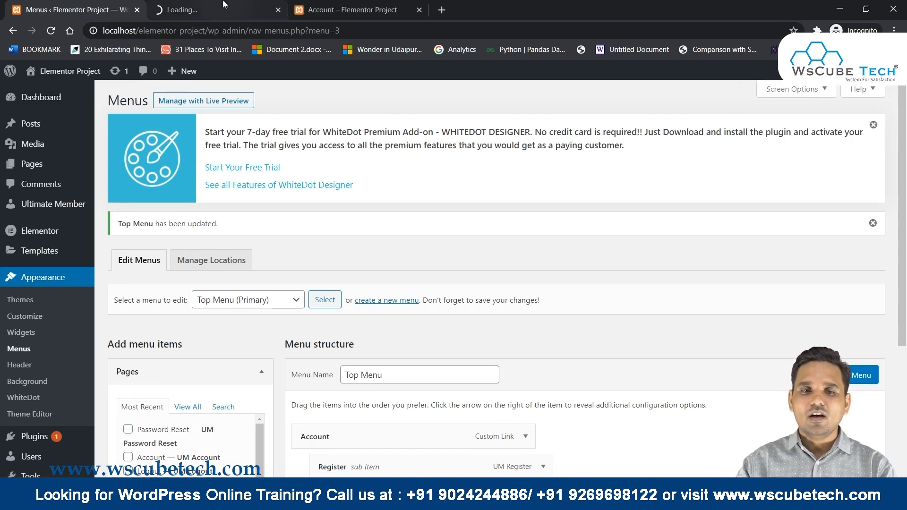
Reload the Account page while logged out, then go to localhost/elementor-project/.
click(222, 6)
click(316, 7)
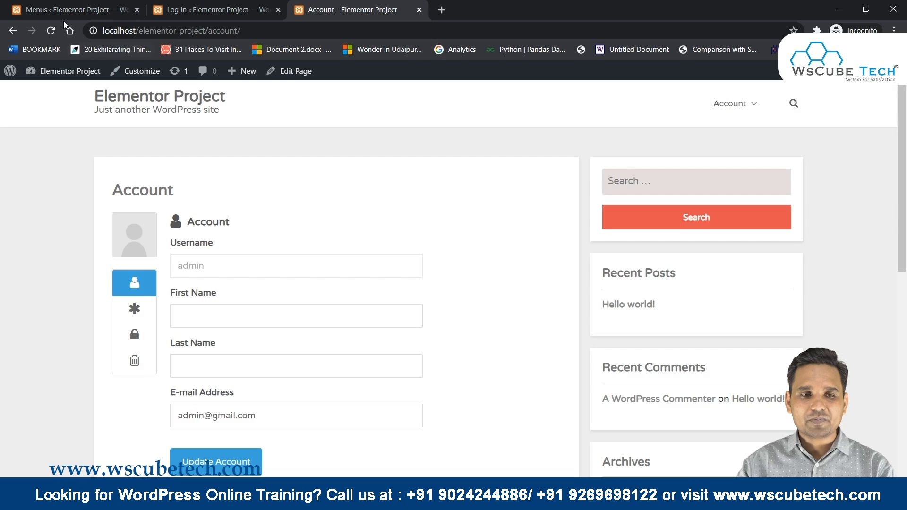
click(51, 30)
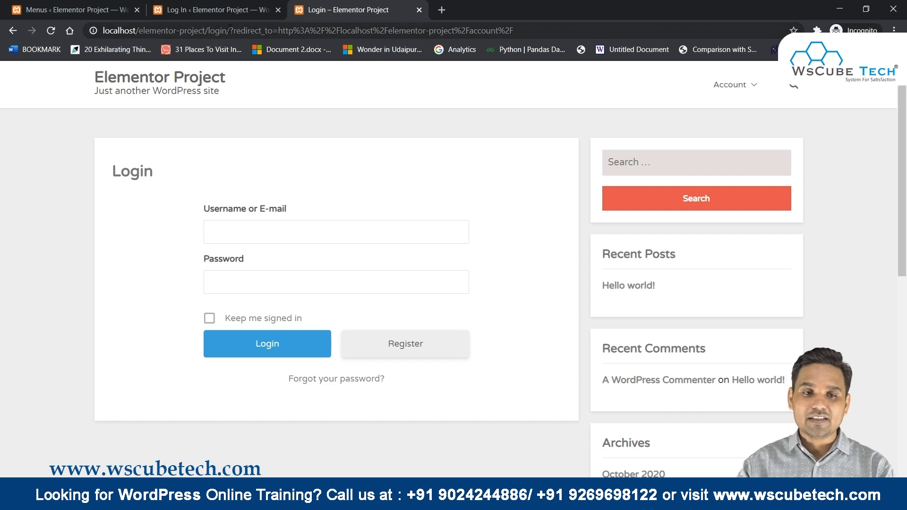
drag(208, 30, 667, 41)
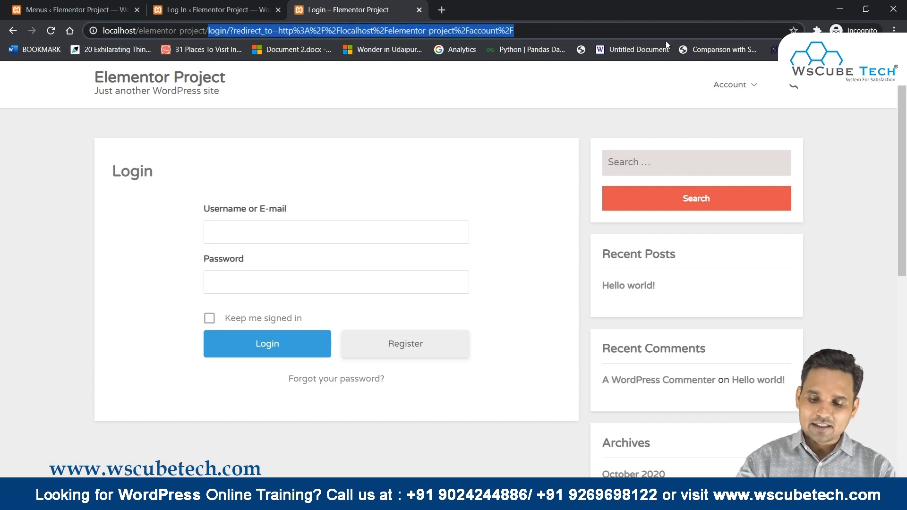
key(BackSpace)
key(Return)
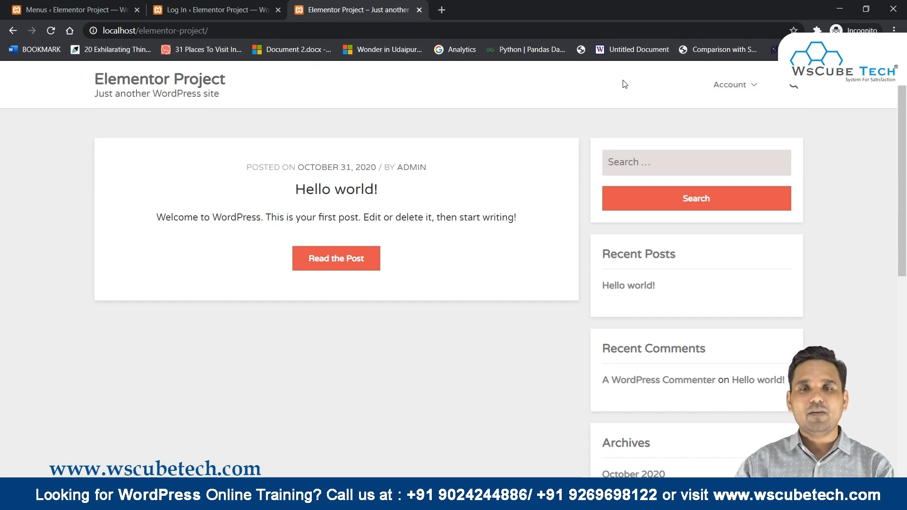
View the logged-out Login and Register pages from the Account submenu, then return to the Dashboard window.
mouse_move(732, 86)
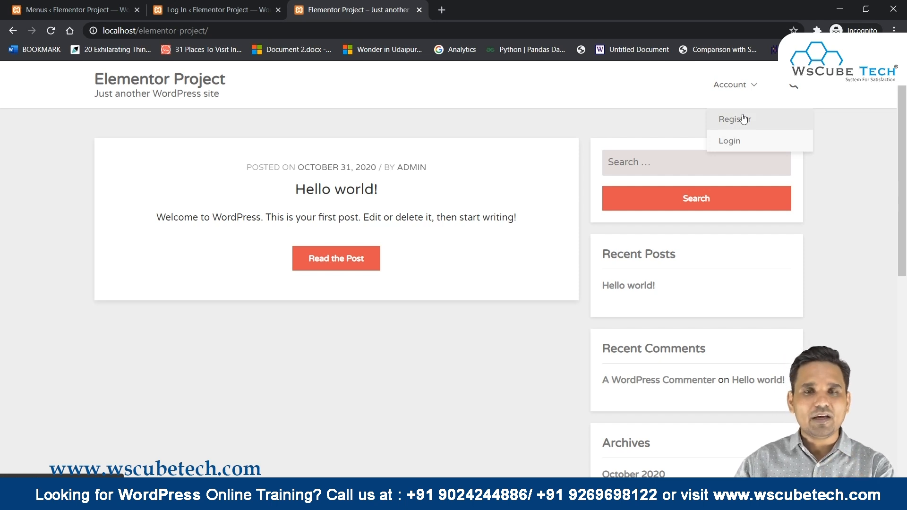
click(731, 141)
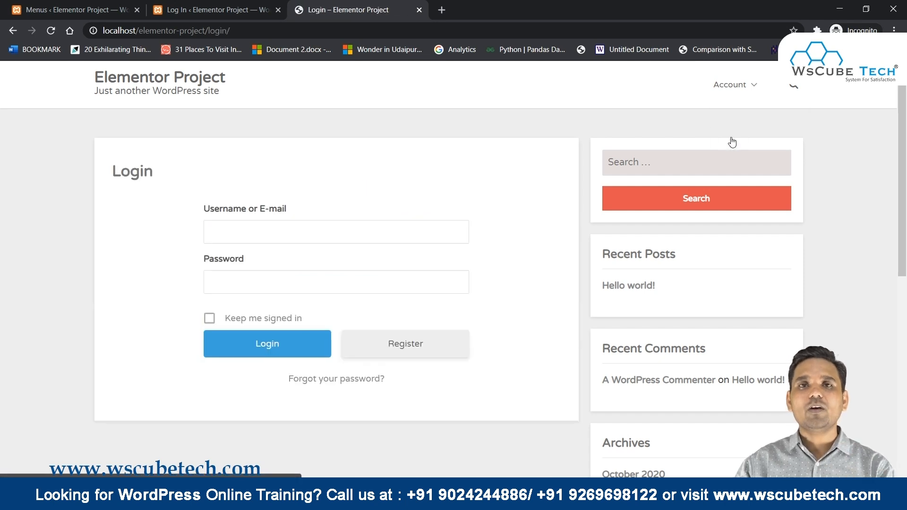
click(730, 123)
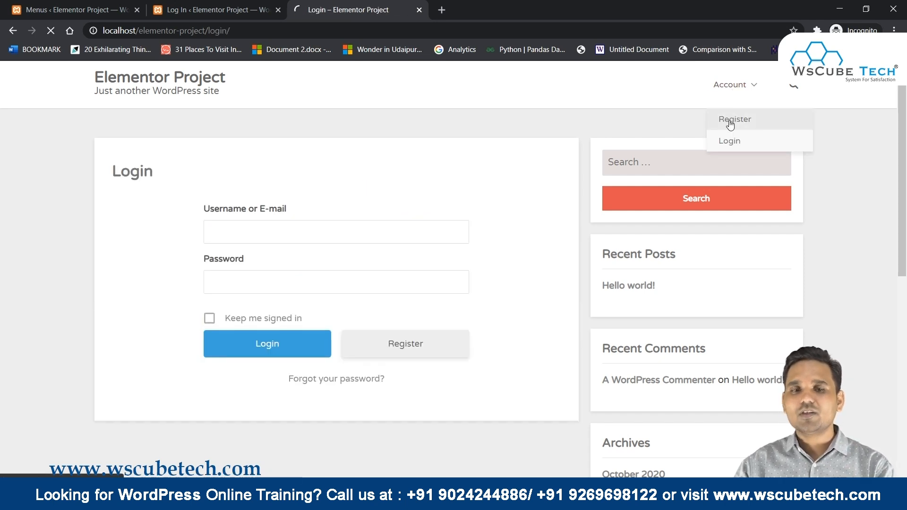
scroll(446, 217, down, 2)
scroll(446, 217, down, 2)
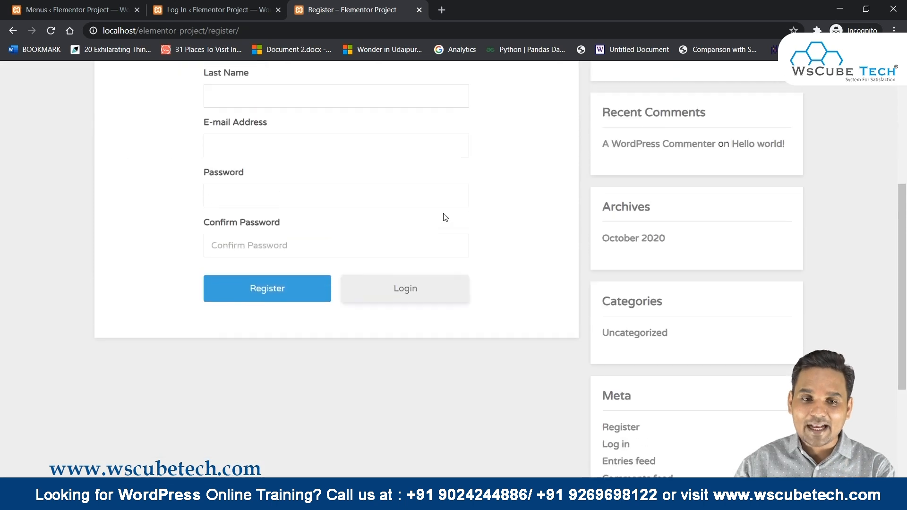
scroll(445, 217, up, 5)
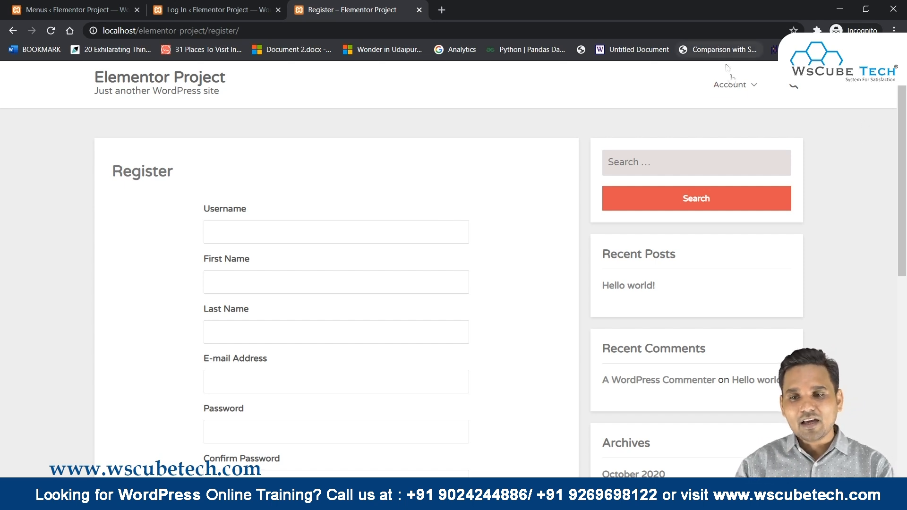
mouse_move(742, 102)
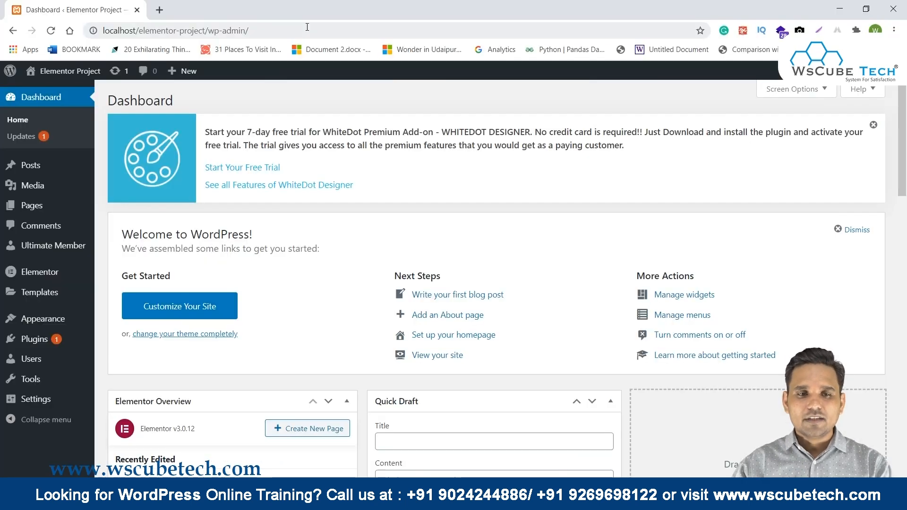
click(98, 23)
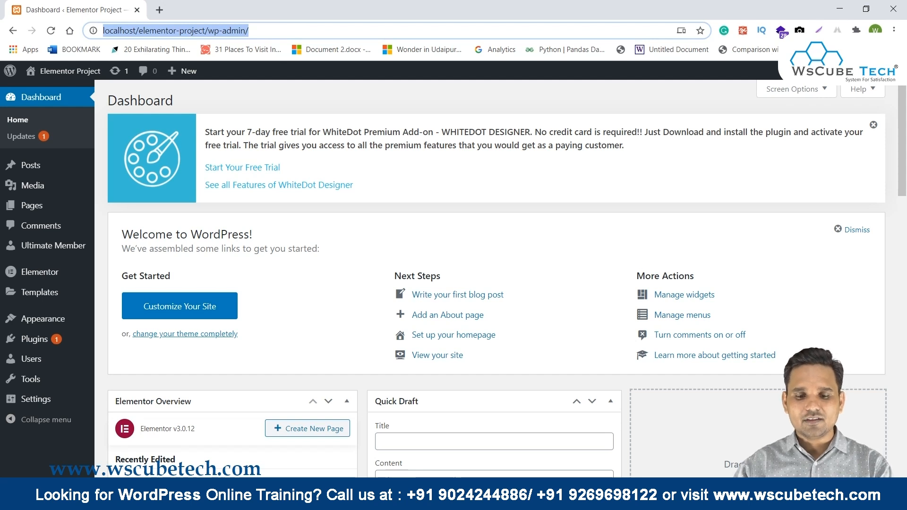
Bring the incognito window forward and reload the public Register page.
click(451, 500)
click(407, 443)
drag(209, 30, 102, 31)
click(51, 31)
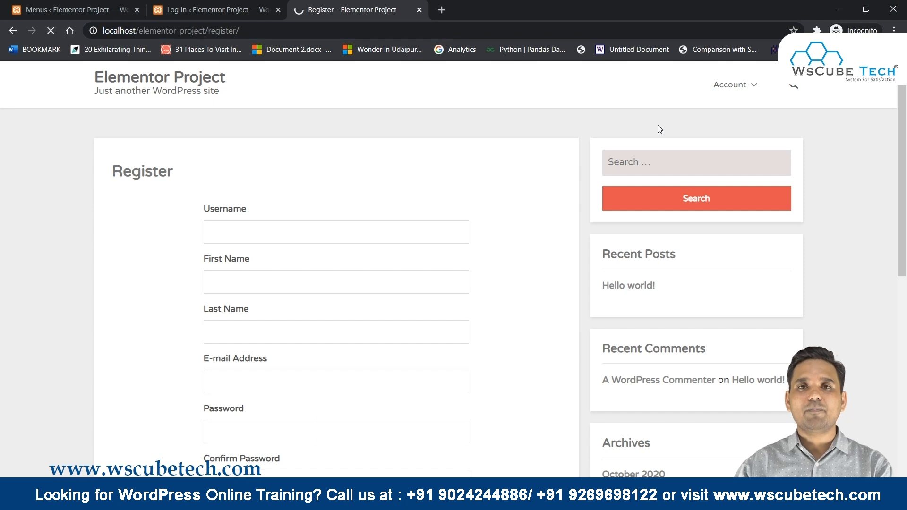
mouse_move(731, 85)
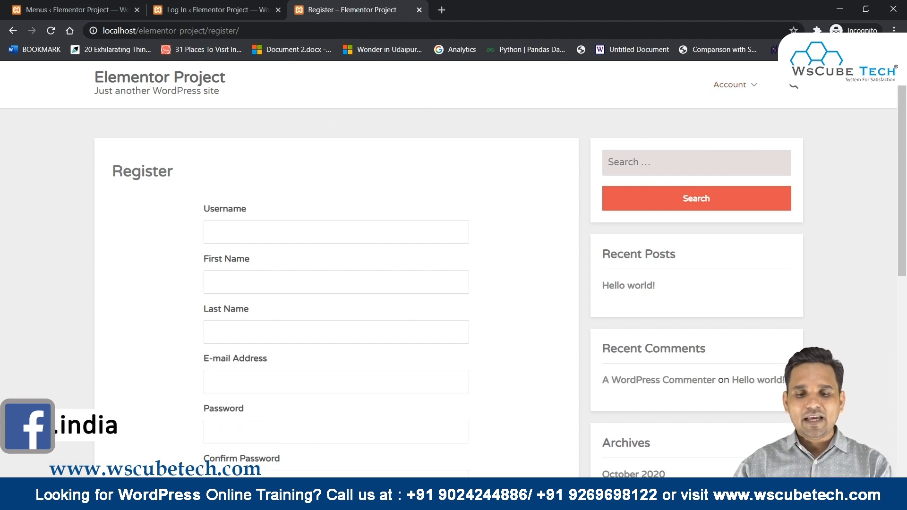
Return to the admin window and go to Appearance > Menus.
mouse_move(451, 501)
click(523, 447)
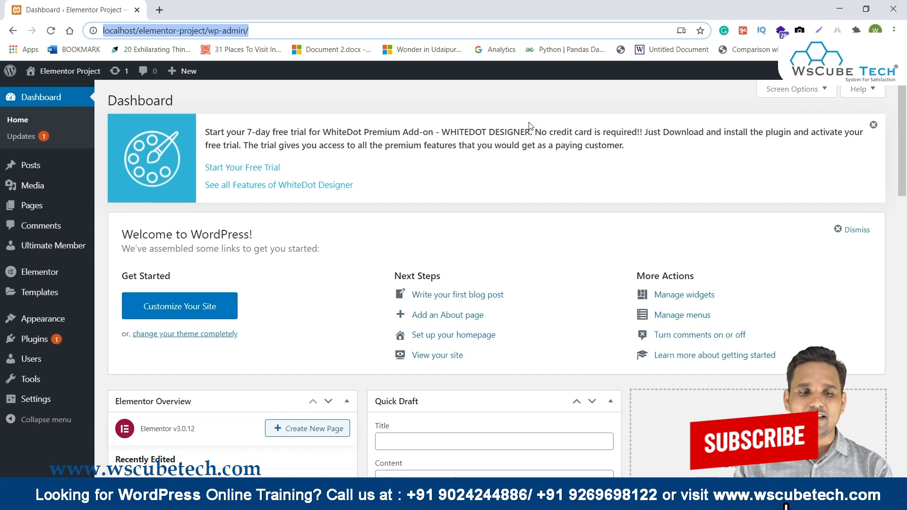
mouse_move(71, 320)
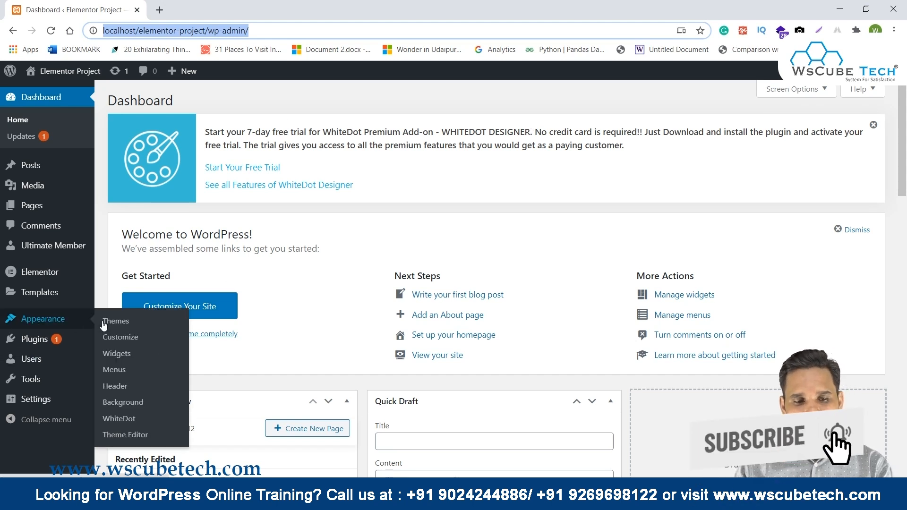
click(120, 374)
click(120, 373)
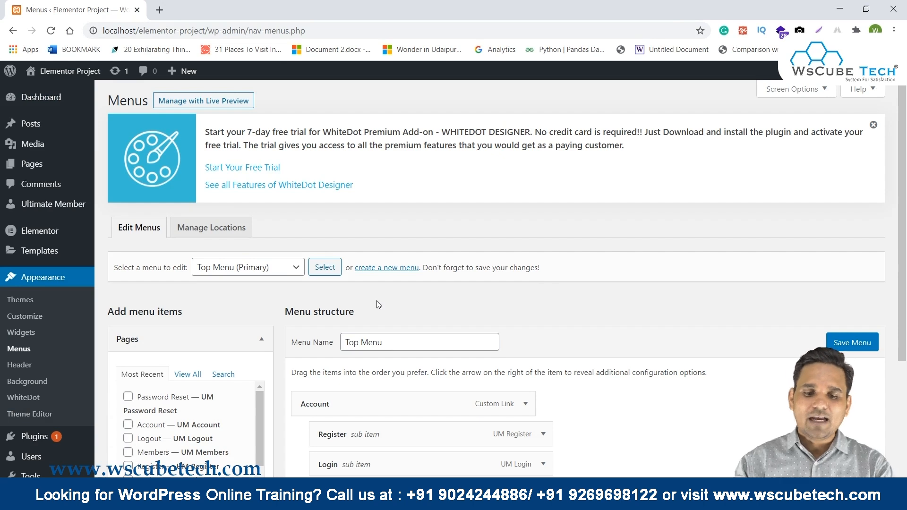
Set the Register and Login menu links to Logged Out Users and save the Top Menu.
scroll(379, 305, down, 3)
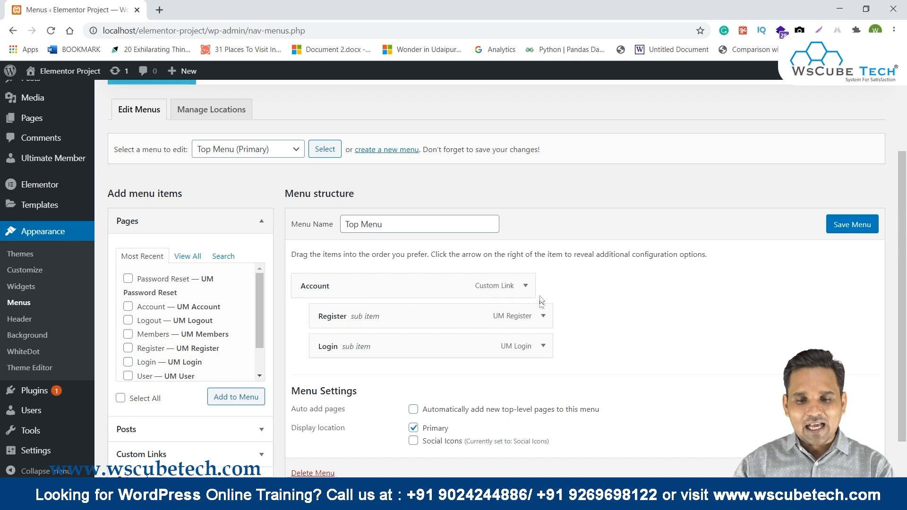
click(544, 316)
scroll(600, 237, down, 3)
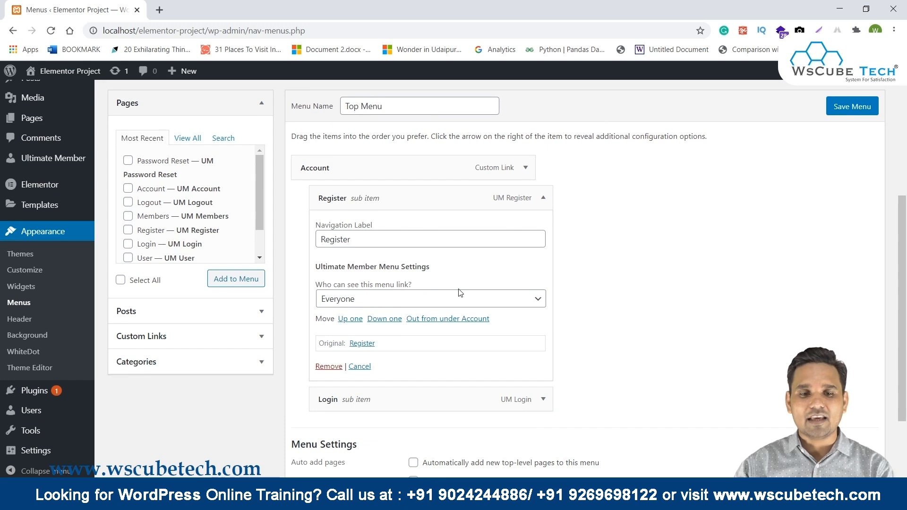
click(356, 301)
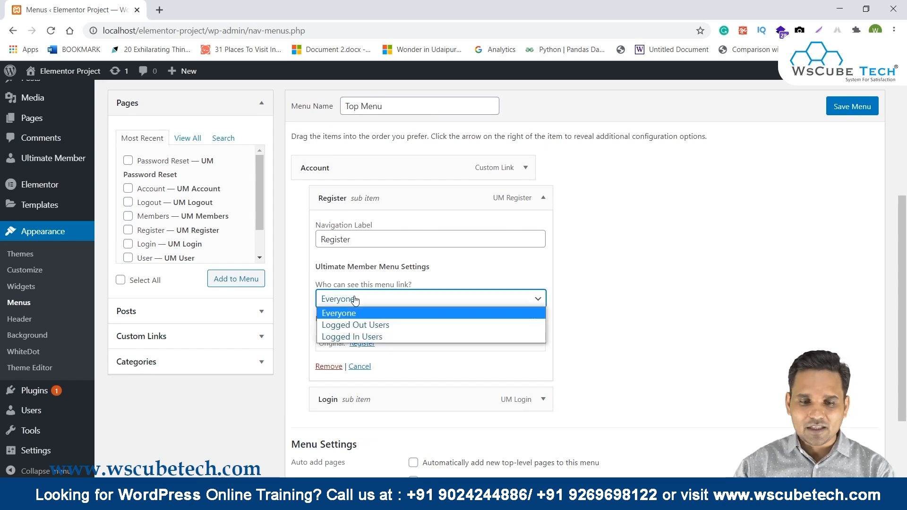
click(369, 330)
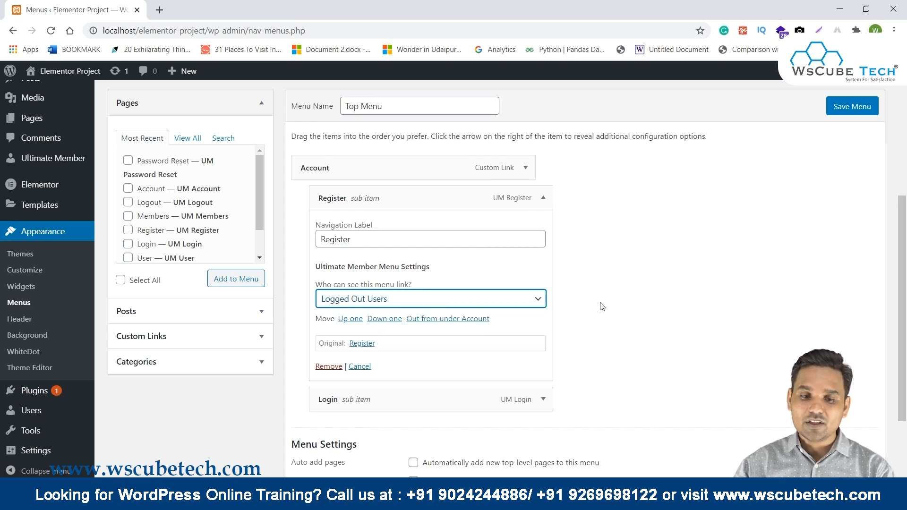
scroll(602, 306, down, 2)
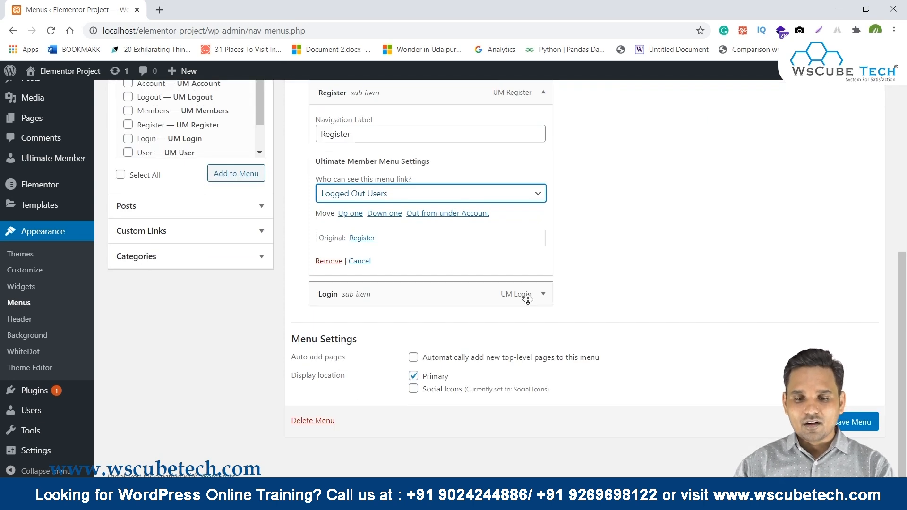
click(541, 295)
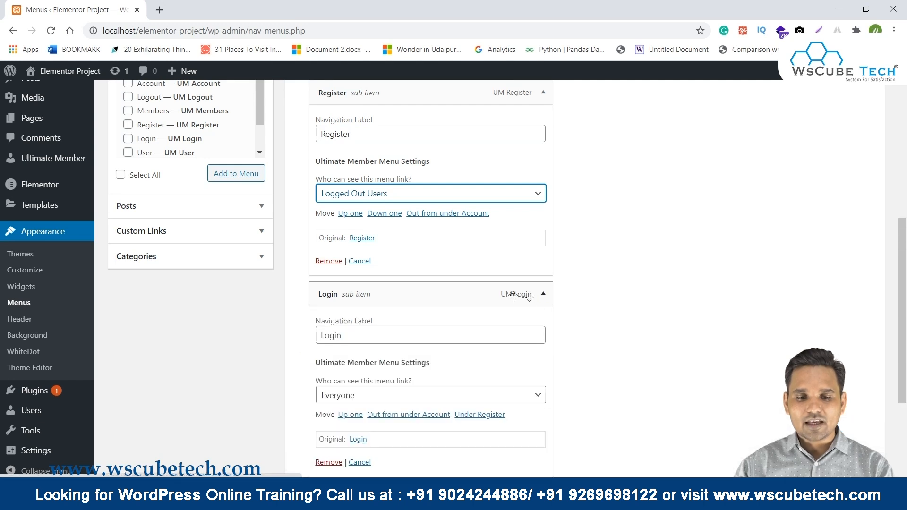
click(352, 395)
click(352, 419)
scroll(632, 338, down, 1)
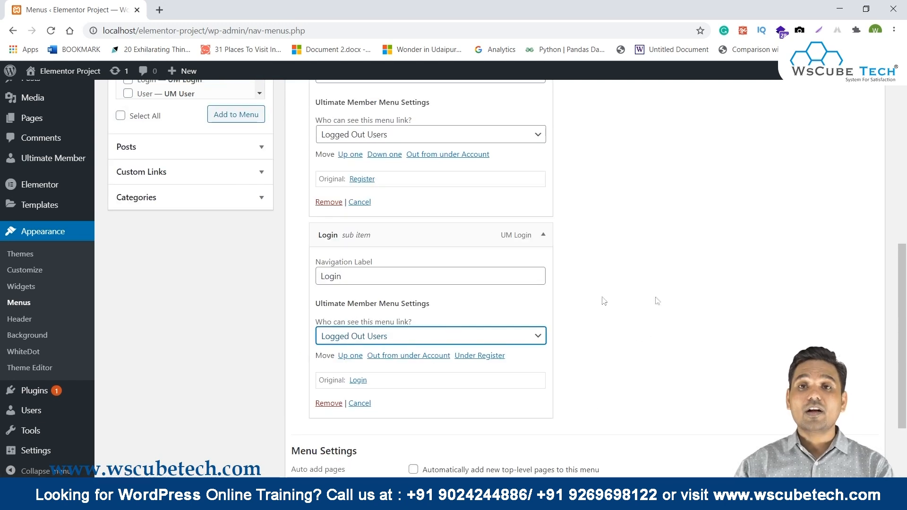
scroll(672, 290, down, 2)
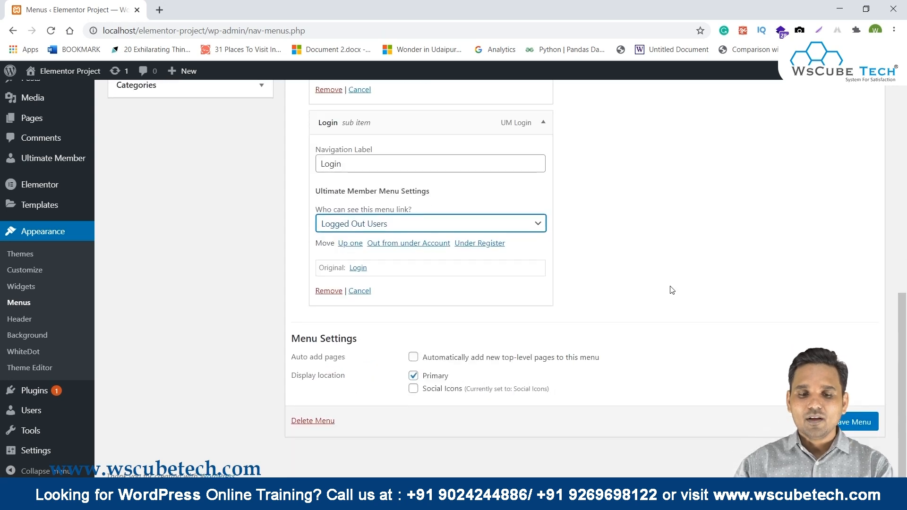
click(844, 422)
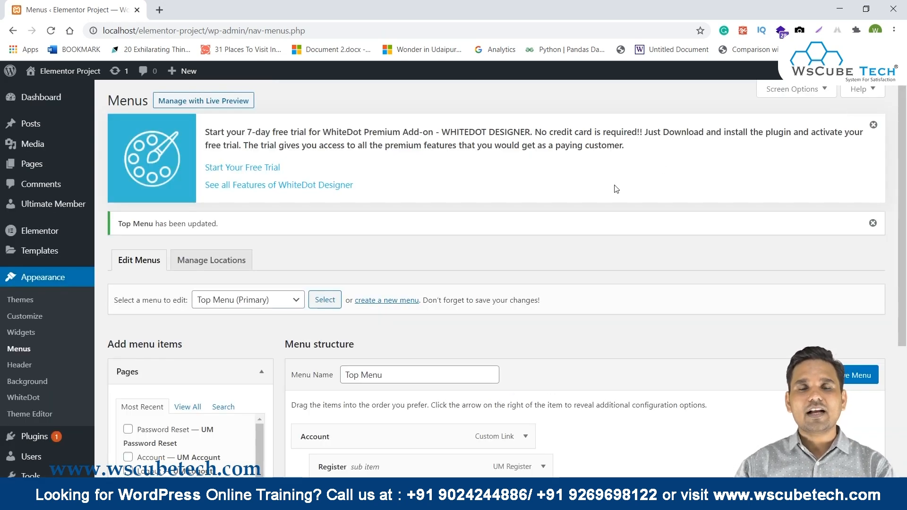
Reopen the Register and Login item settings to confirm their Logged Out Users visibility.
scroll(616, 189, down, 3)
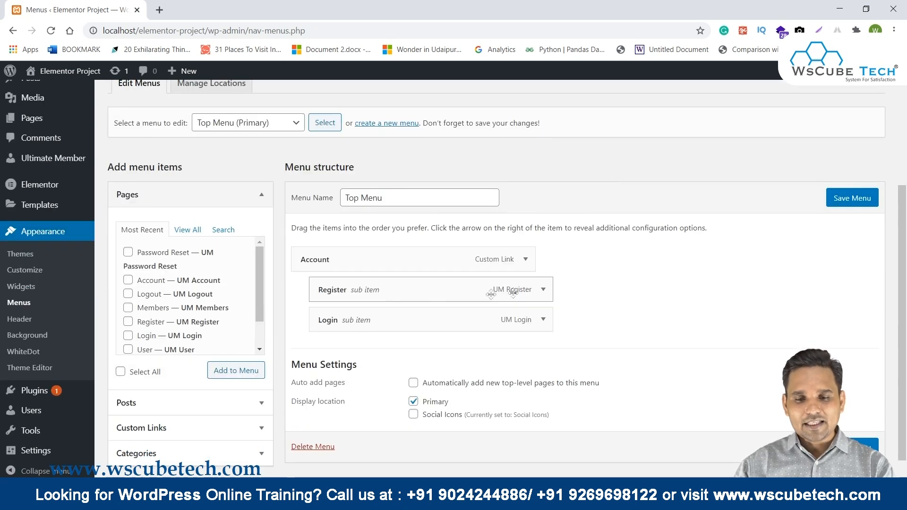
click(544, 289)
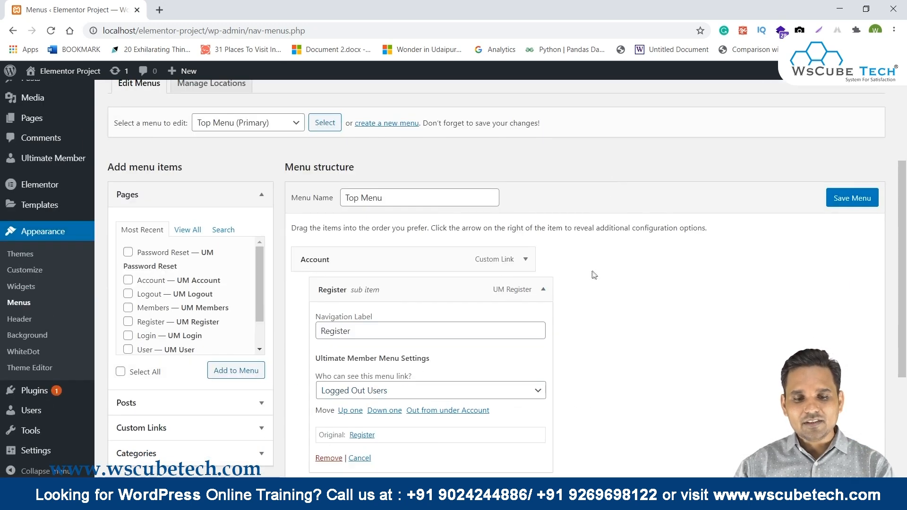
scroll(593, 275, down, 2)
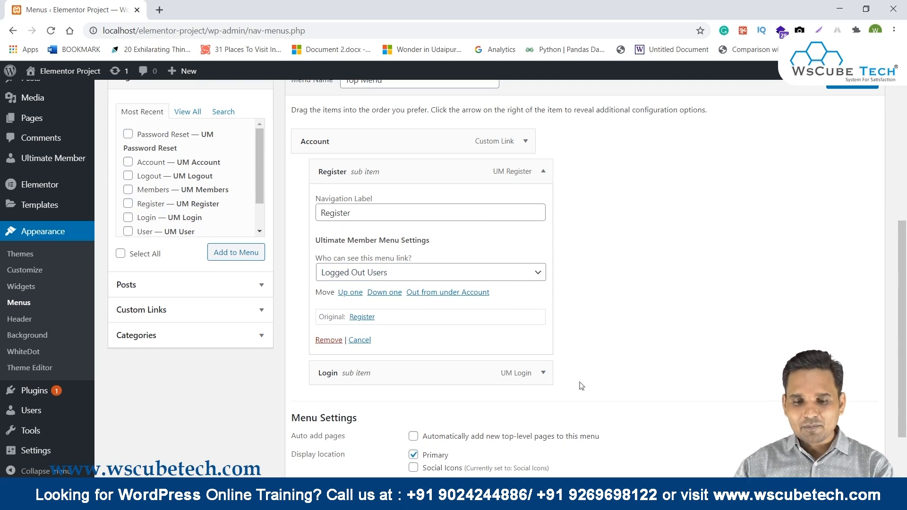
click(542, 373)
scroll(784, 263, down, 2)
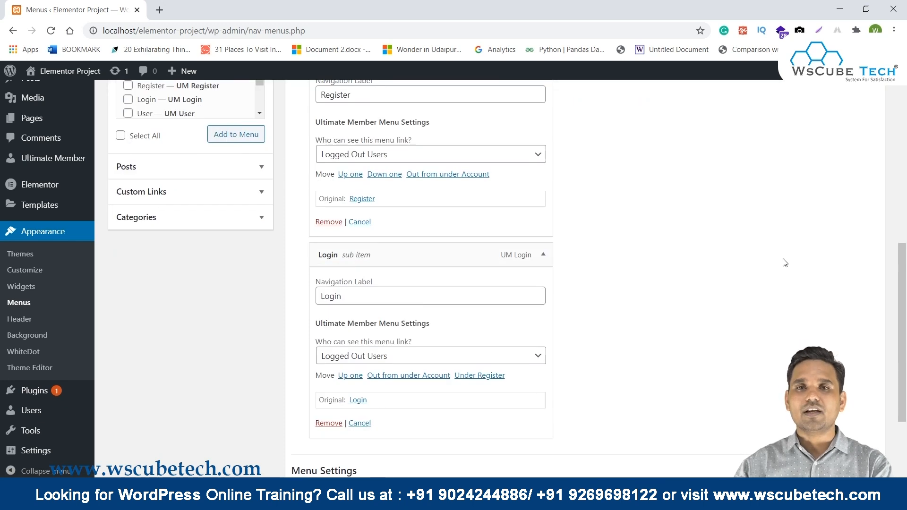
mouse_move(444, 501)
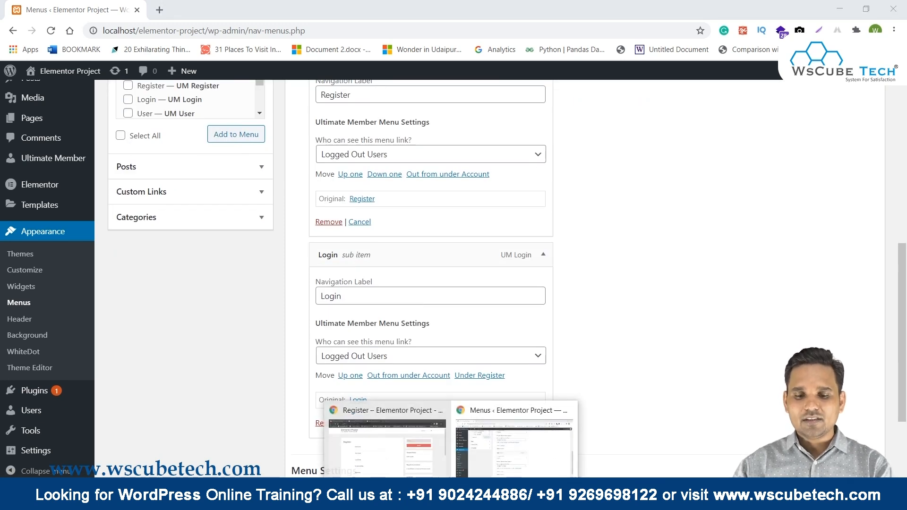
click(434, 440)
key(F5)
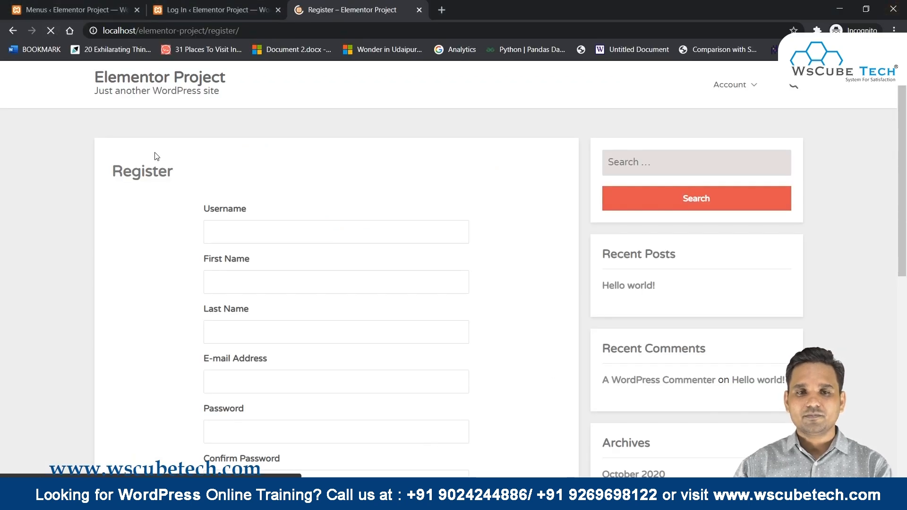
mouse_move(746, 85)
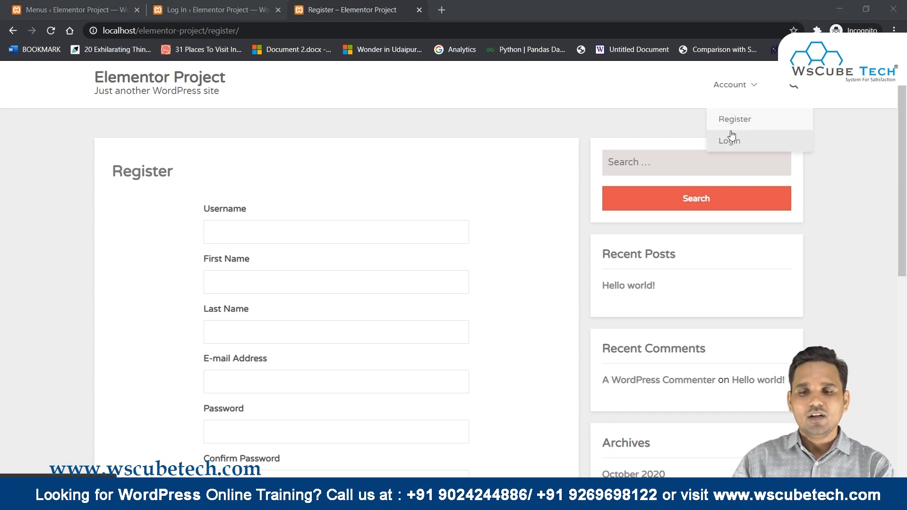
click(732, 136)
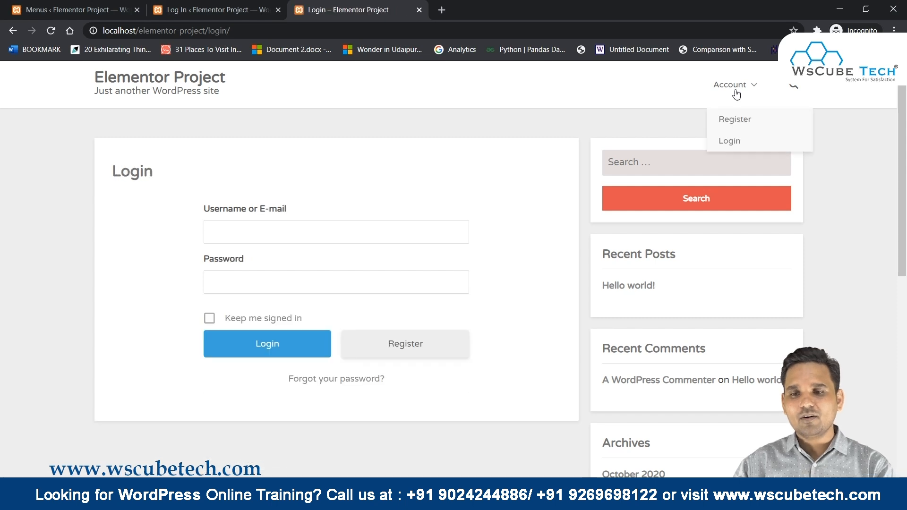
click(742, 130)
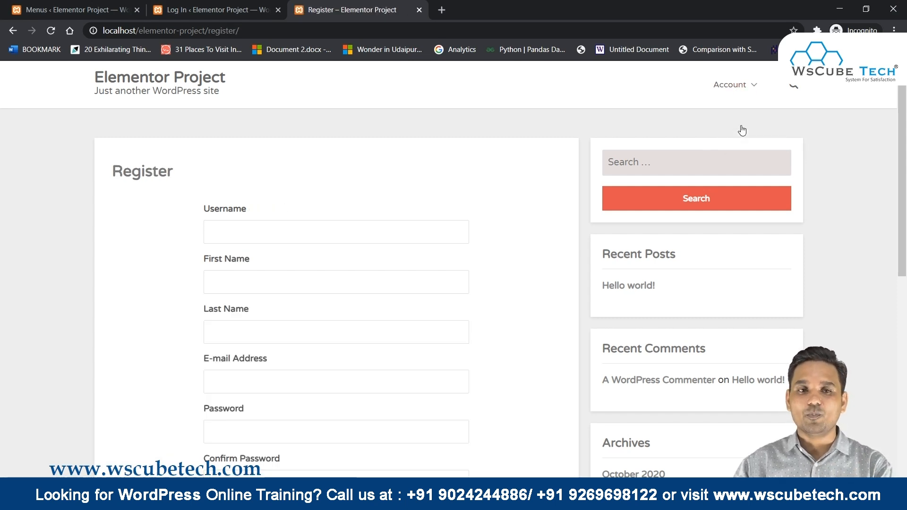
click(451, 499)
click(356, 445)
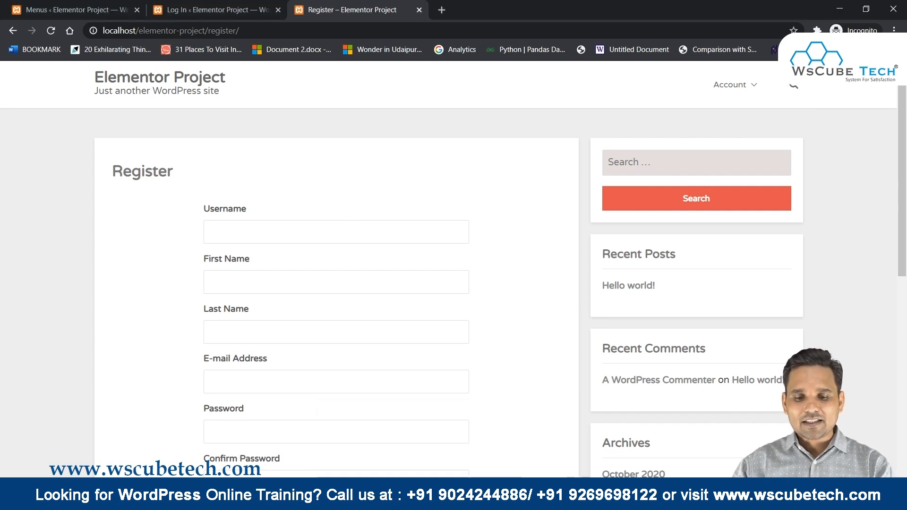
click(452, 499)
click(496, 439)
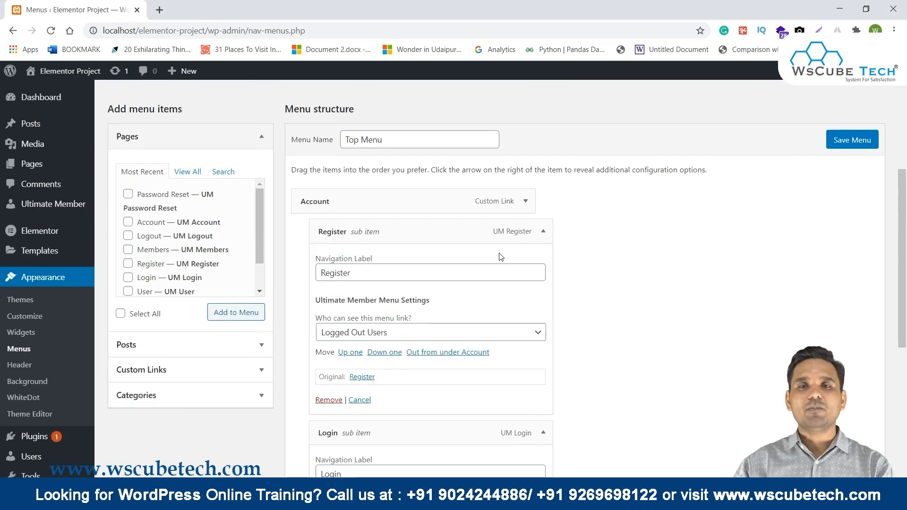
Open the live Elementor Project site in a new tab via Visit Site.
scroll(501, 257, up, 5)
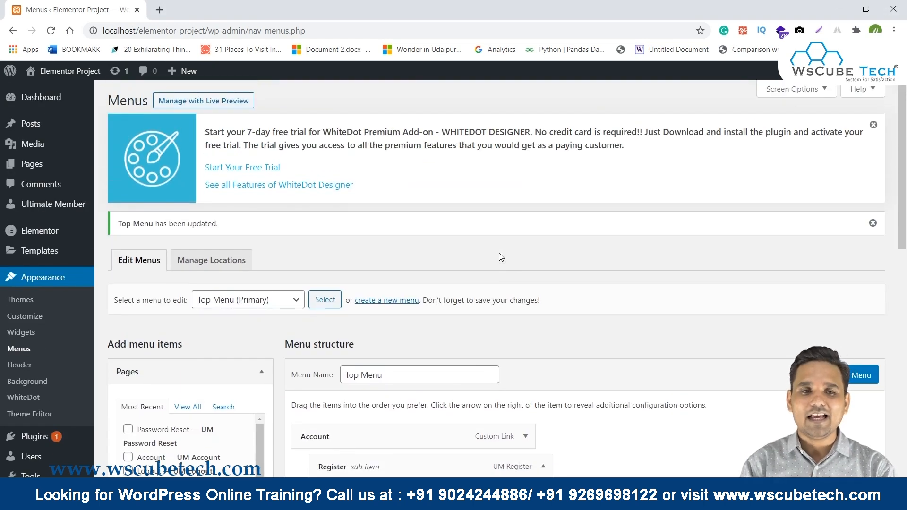
mouse_move(61, 71)
click(47, 92)
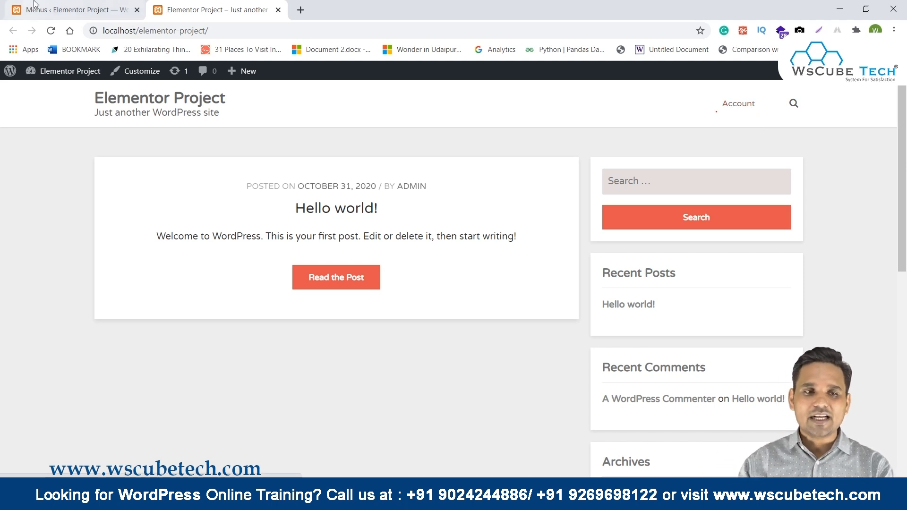
Collapse the Register and Login item settings in the Top Menu editor.
click(76, 10)
scroll(575, 258, down, 5)
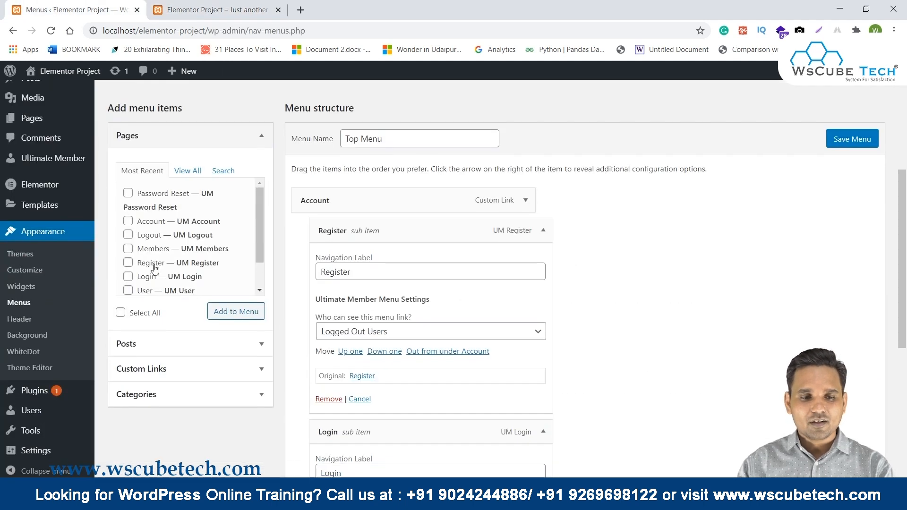
click(544, 230)
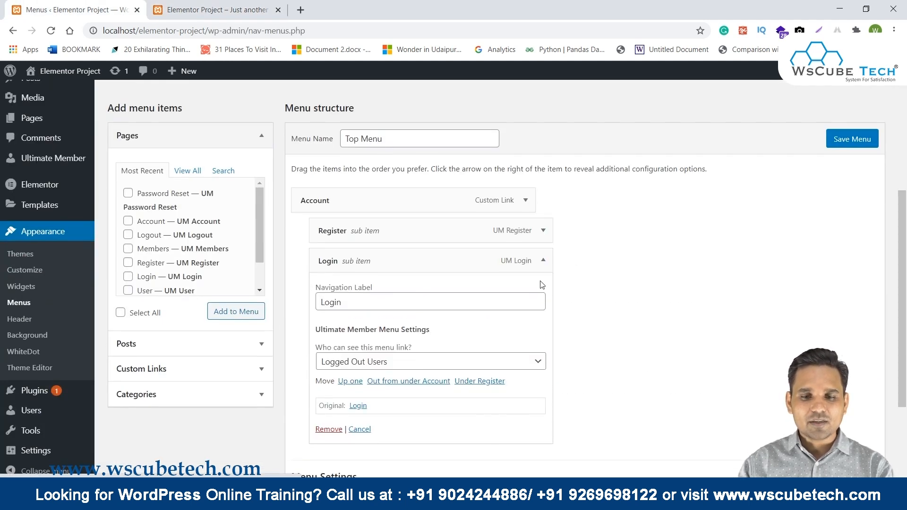
click(543, 260)
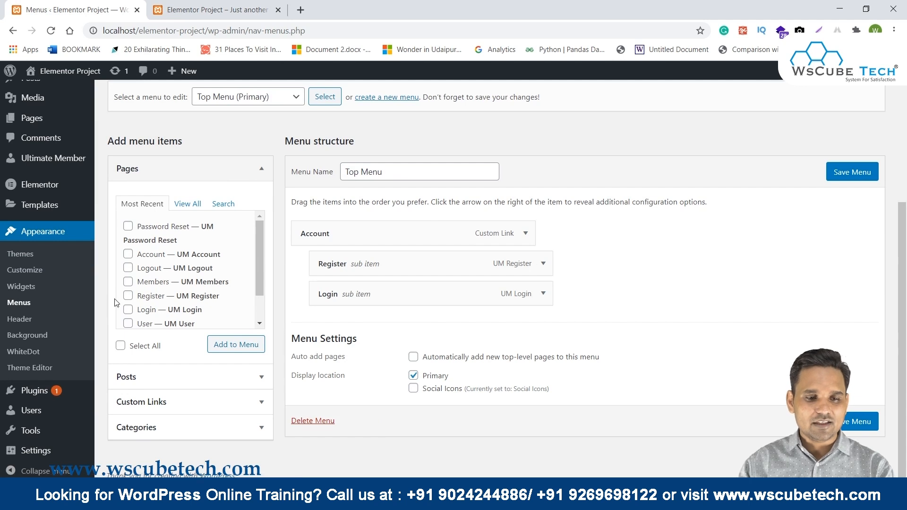
Add the Account, Logout and Password Reset pages to the Top Menu and nest them under Account.
click(128, 254)
click(236, 344)
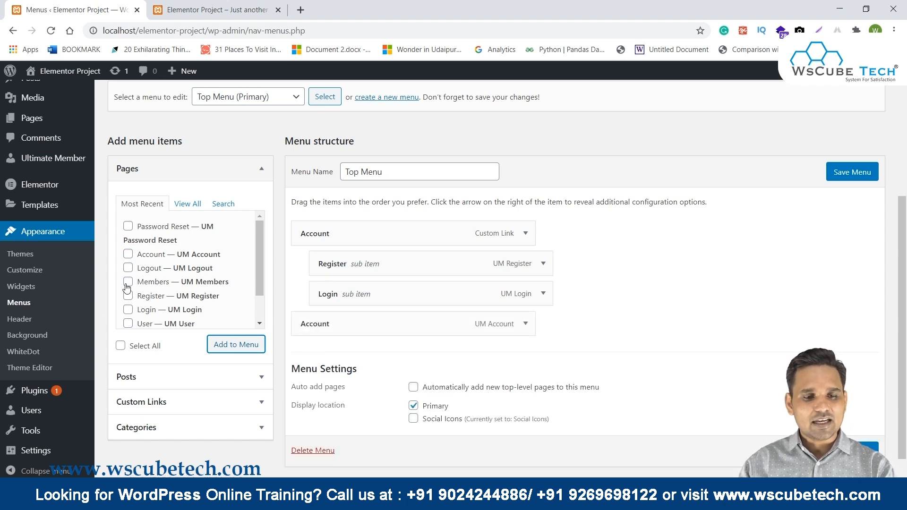
click(127, 267)
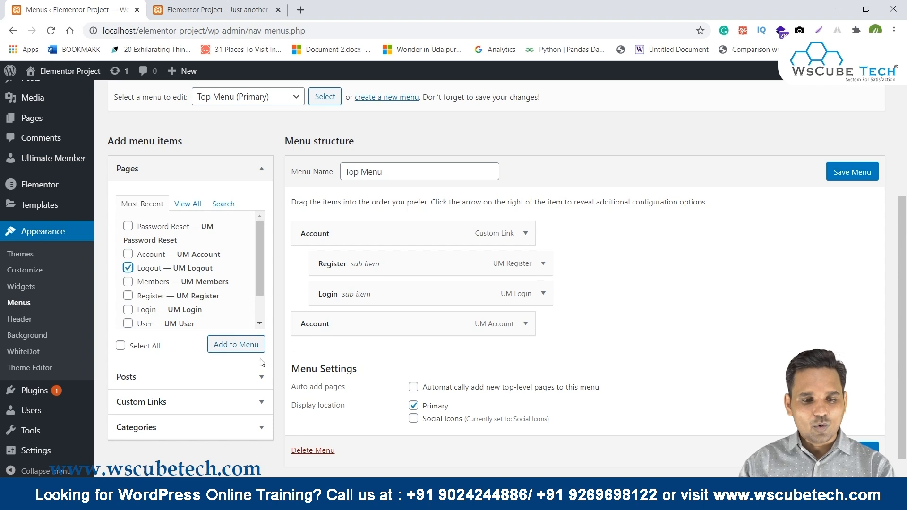
click(236, 344)
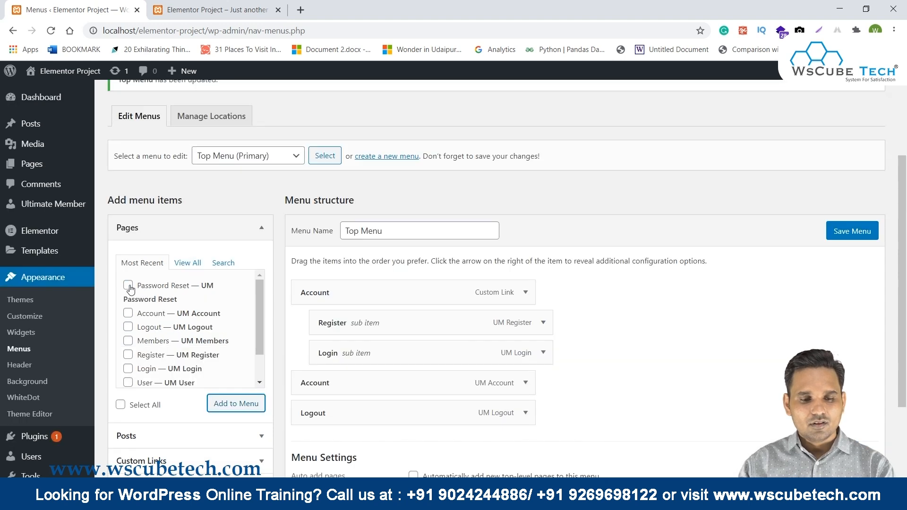
click(129, 288)
scroll(547, 214, down, 1)
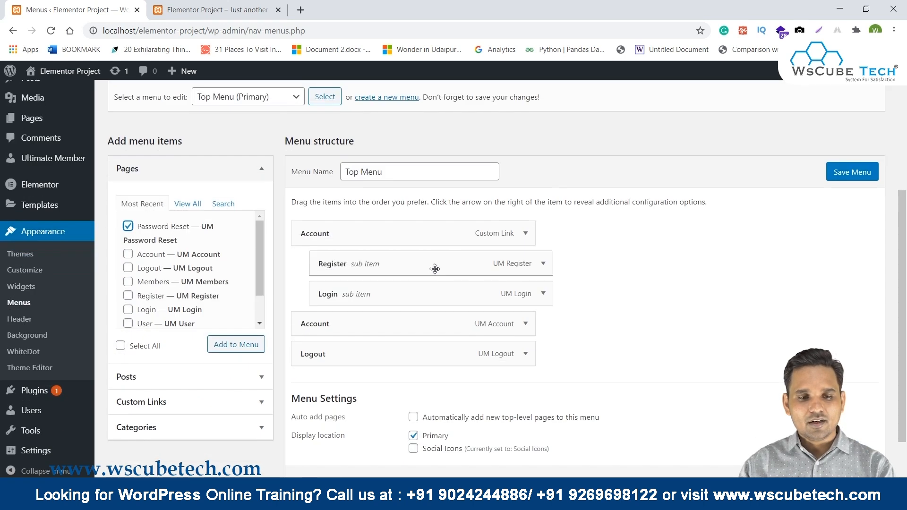
click(246, 345)
scroll(289, 321, down, 1)
drag(323, 273, 373, 326)
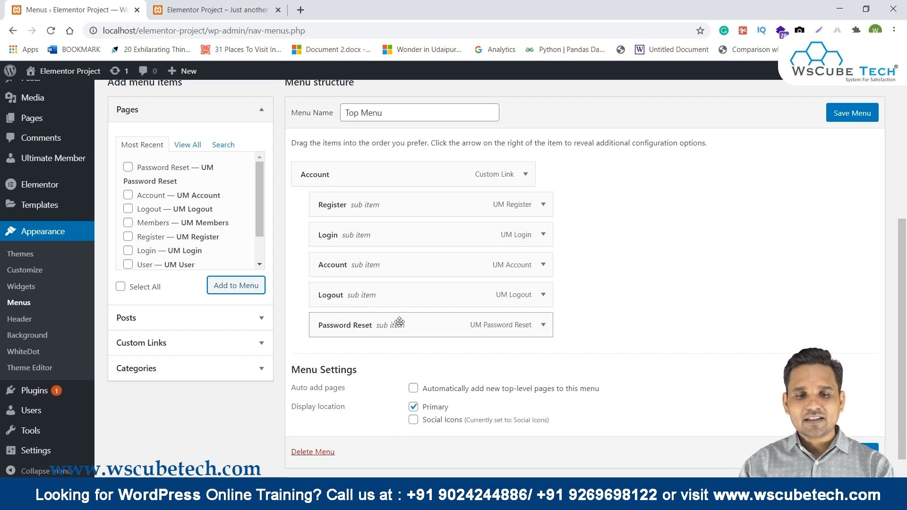
Restrict the Account sub item's visibility to Logged In Users.
click(543, 265)
scroll(501, 295, down, 1)
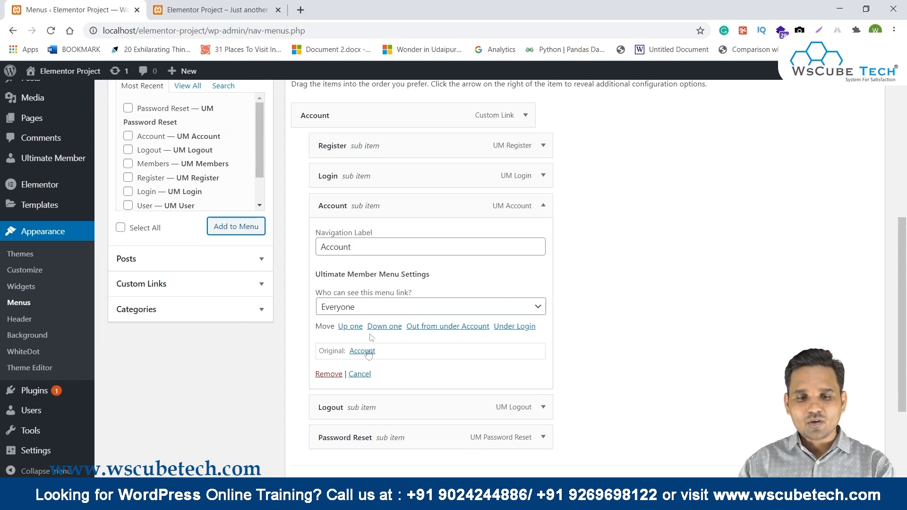
click(383, 310)
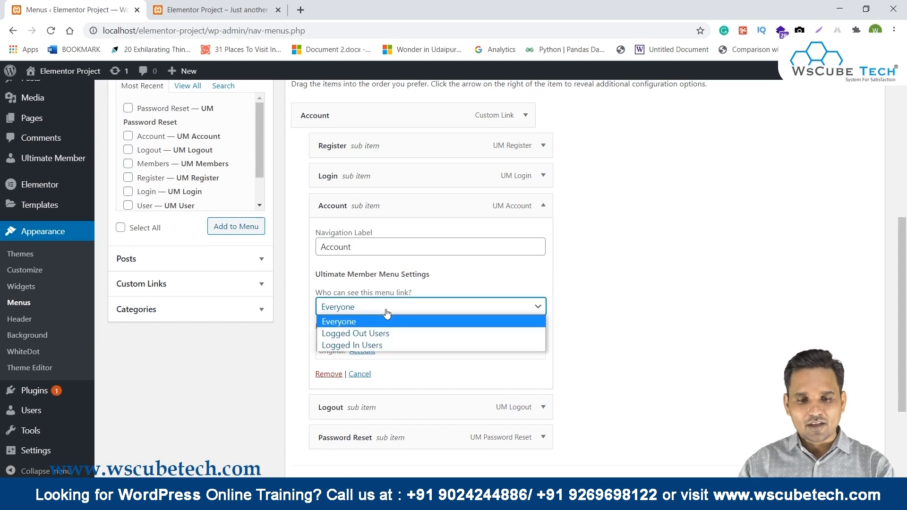
click(380, 345)
scroll(766, 273, down, 1)
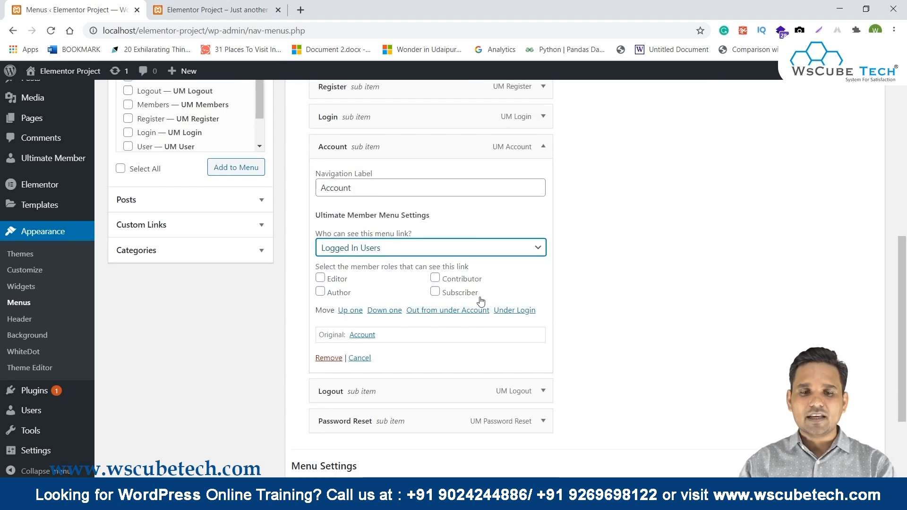
scroll(563, 289, down, 2)
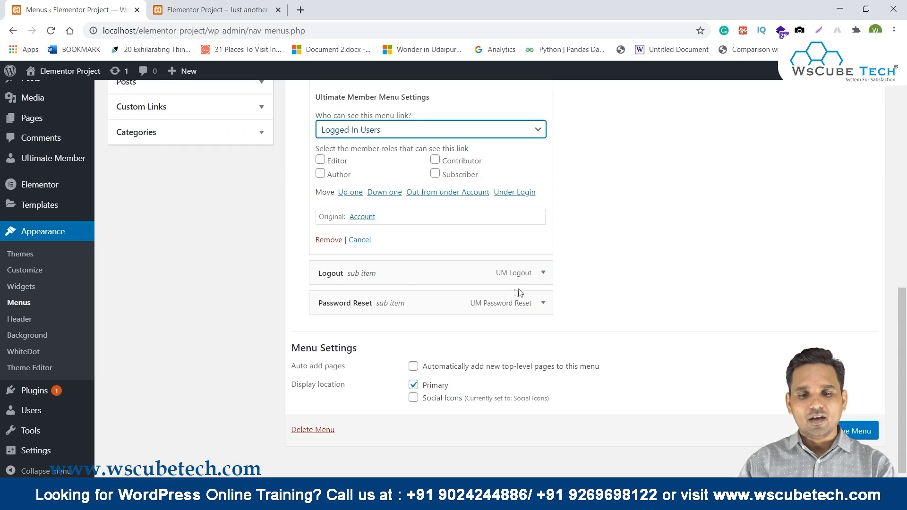
Restrict the Logout link to Logged In Users, open the Password Reset item's settings, and save the Top Menu.
click(543, 273)
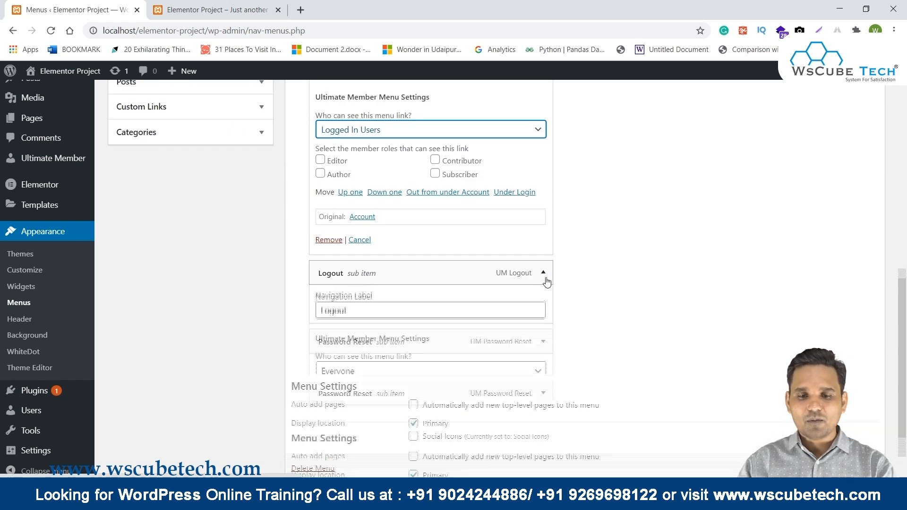
click(359, 374)
click(352, 411)
scroll(591, 356, down, 1)
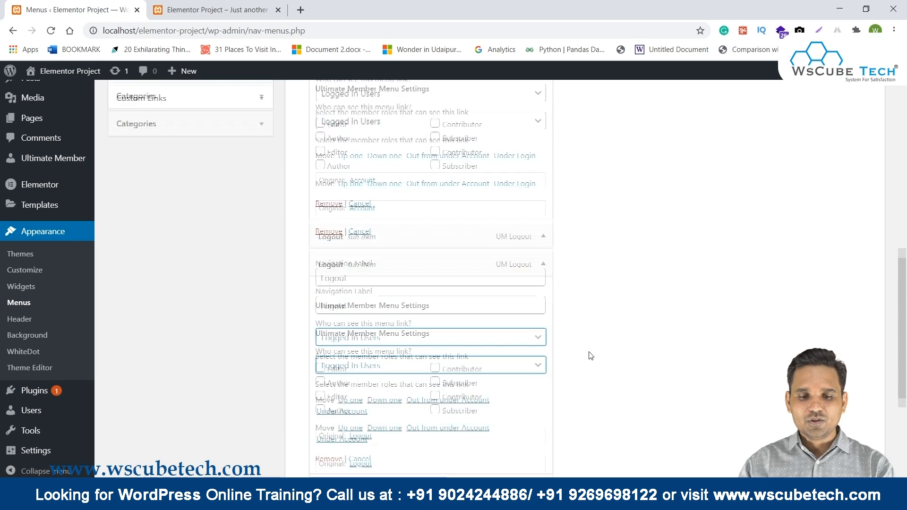
scroll(591, 356, down, 2)
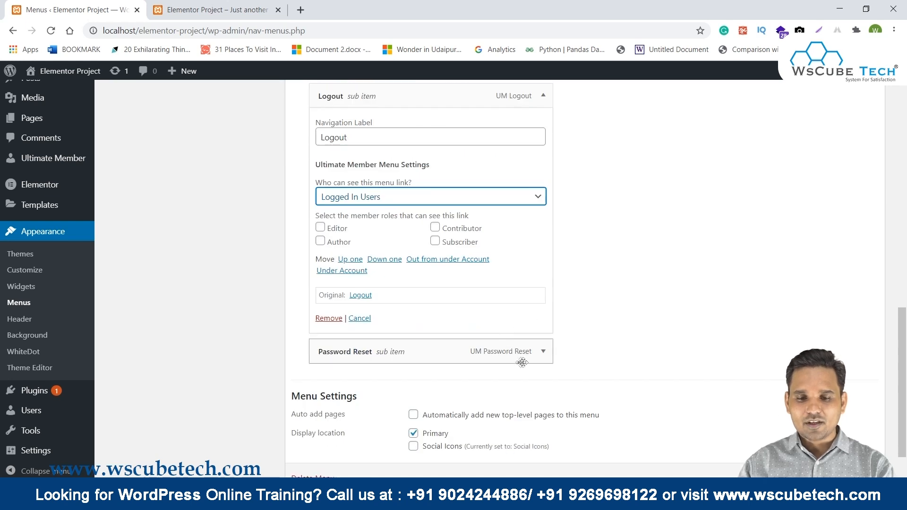
click(544, 352)
scroll(613, 341, down, 3)
click(854, 455)
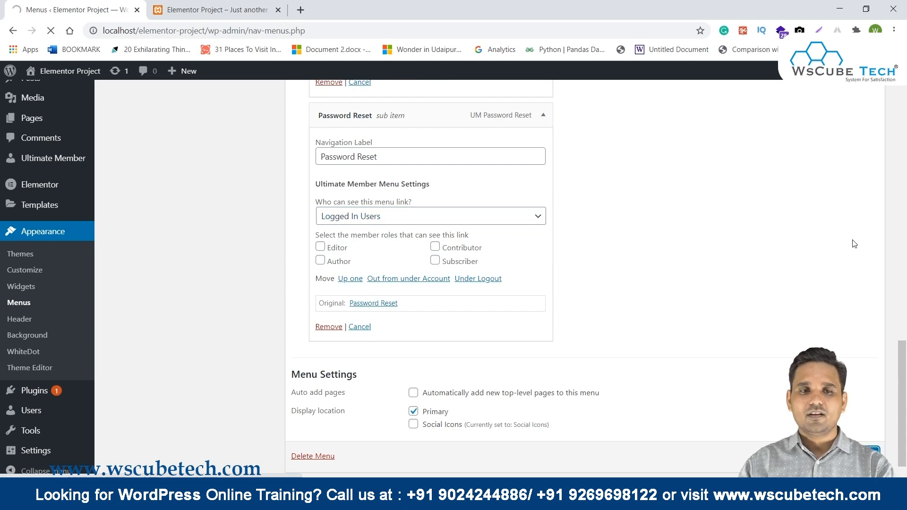
scroll(850, 264, up, 15)
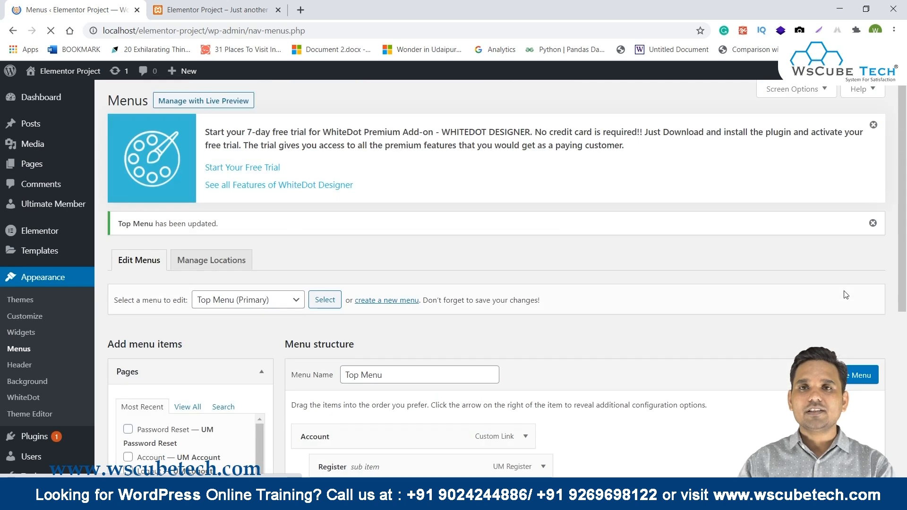
scroll(846, 295, down, 5)
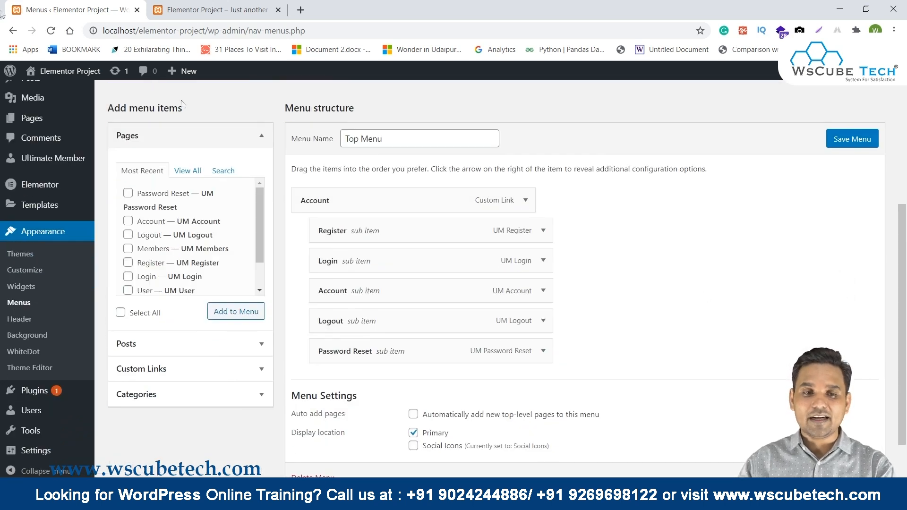
click(208, 10)
key(F5)
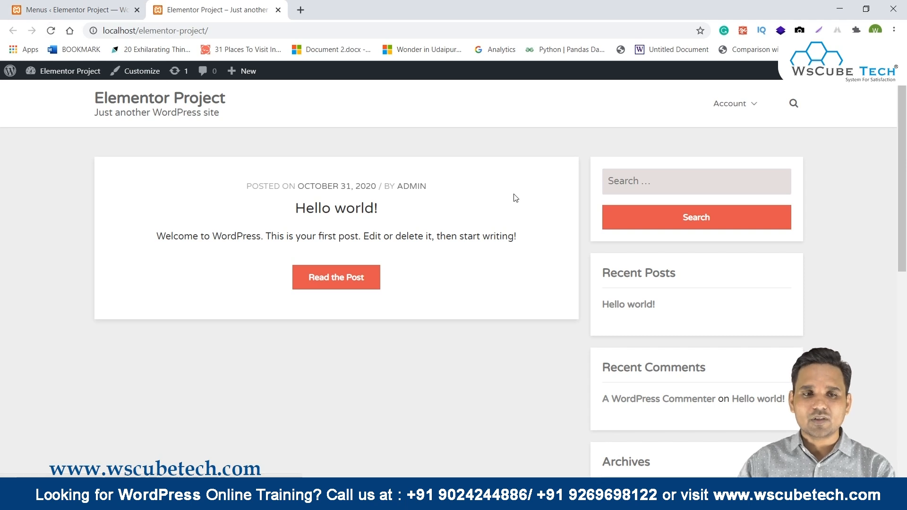
mouse_move(733, 126)
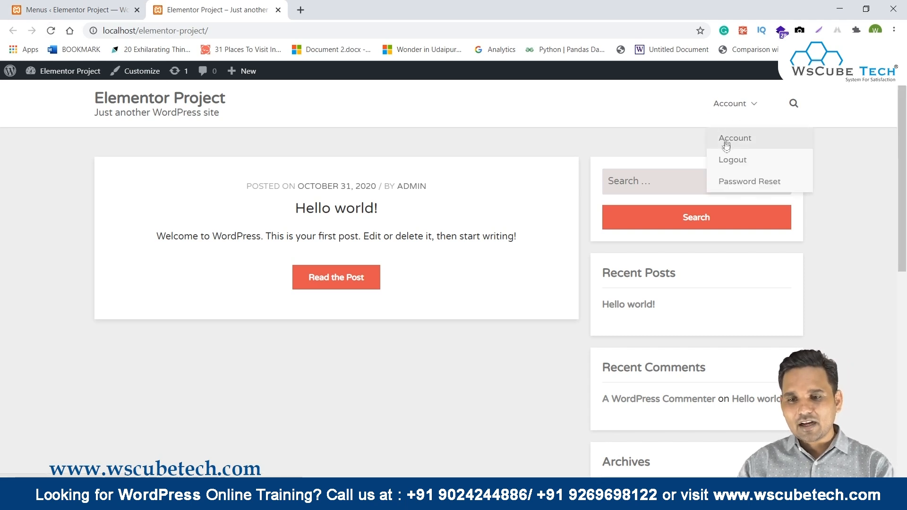
mouse_move(749, 111)
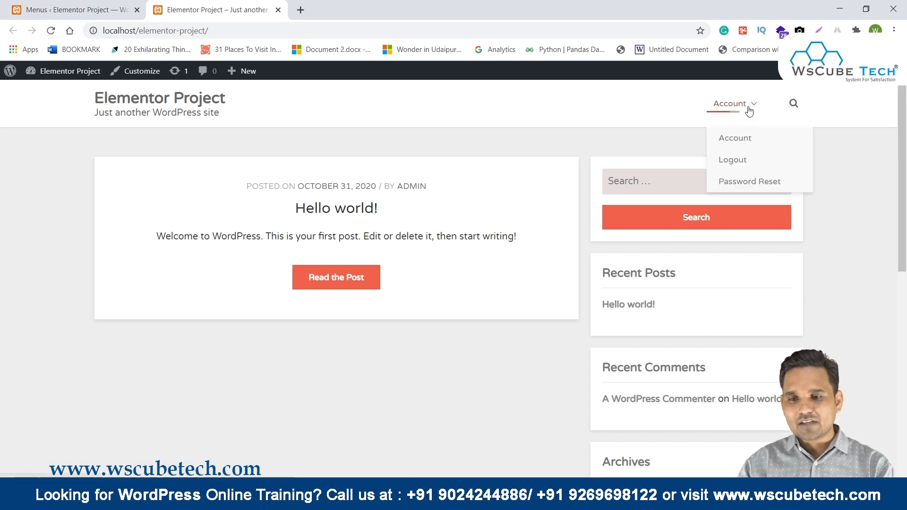
click(749, 182)
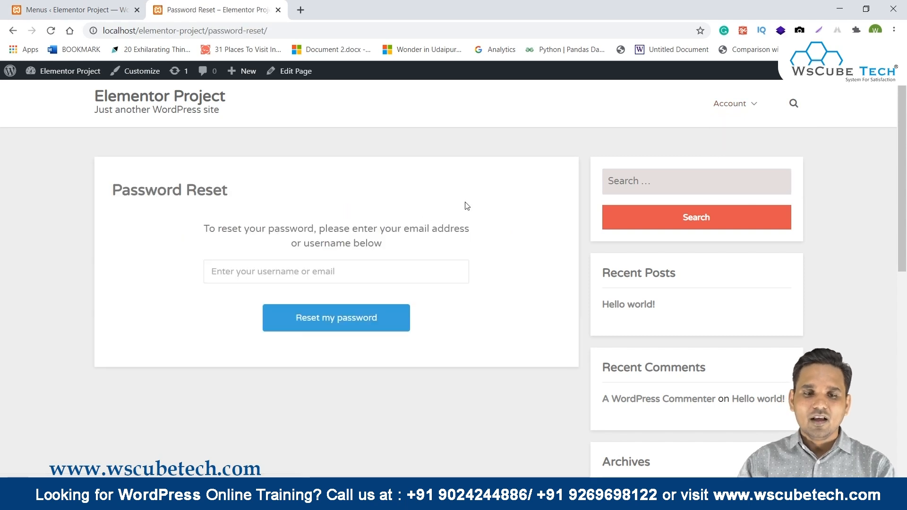
drag(203, 229, 483, 252)
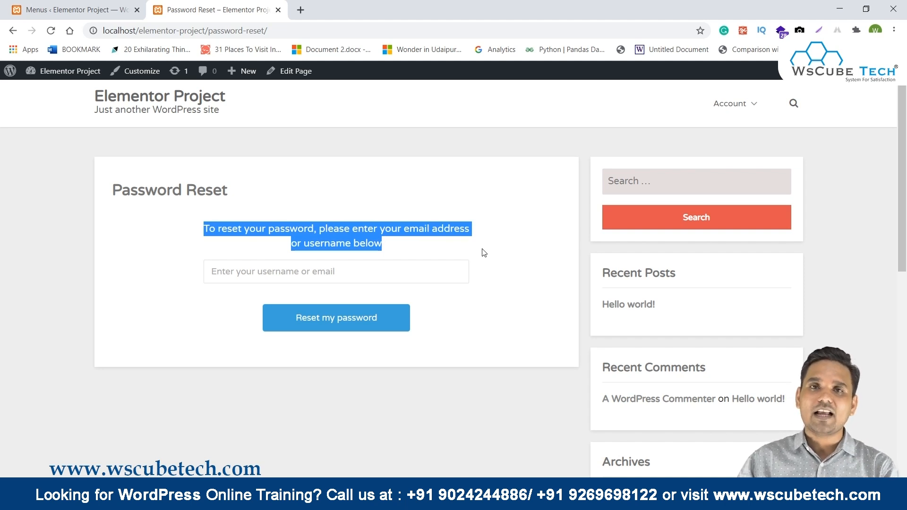
click(71, 10)
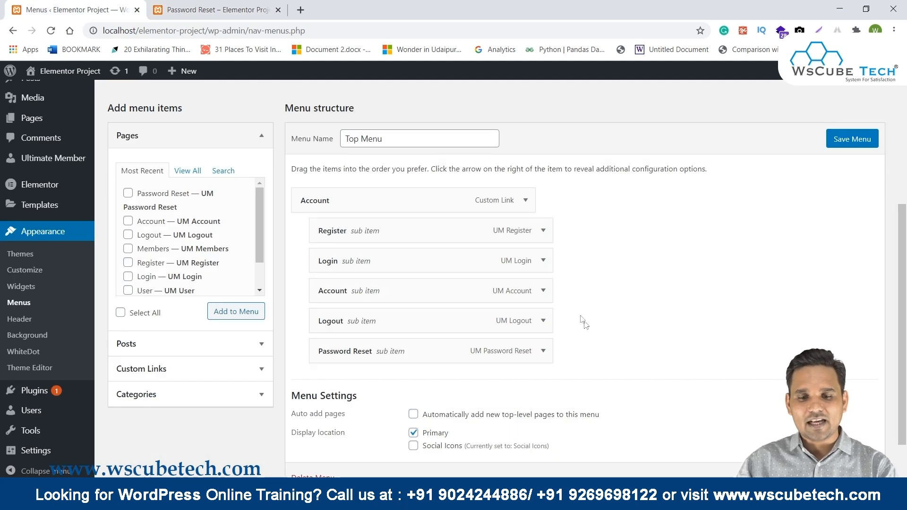
Limit the Password Reset link to Logged Out Users, save the menu, and reload the site's Password Reset page.
click(543, 350)
scroll(520, 352, down, 2)
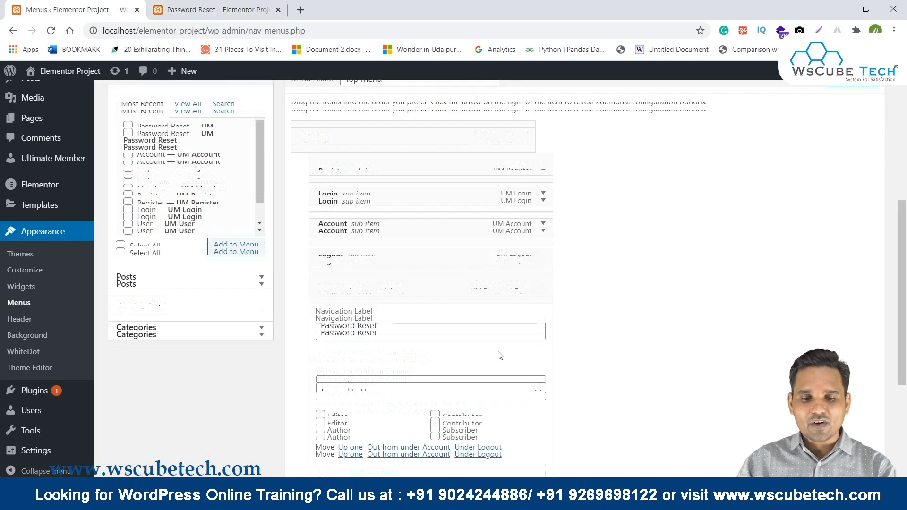
scroll(500, 356, down, 2)
click(355, 275)
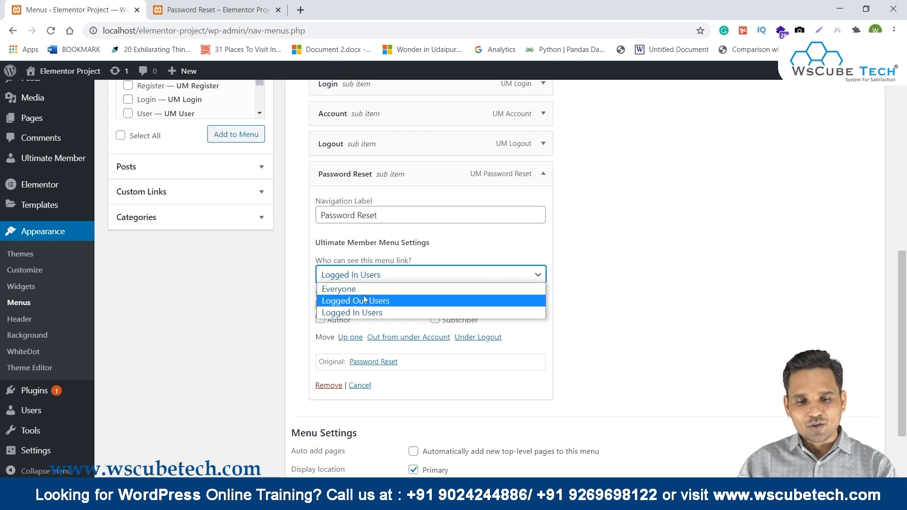
click(365, 301)
click(852, 471)
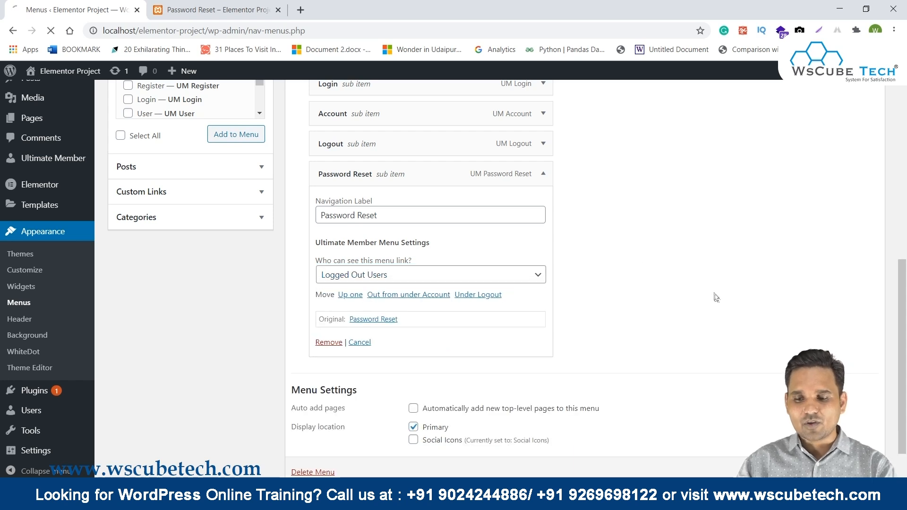
click(217, 10)
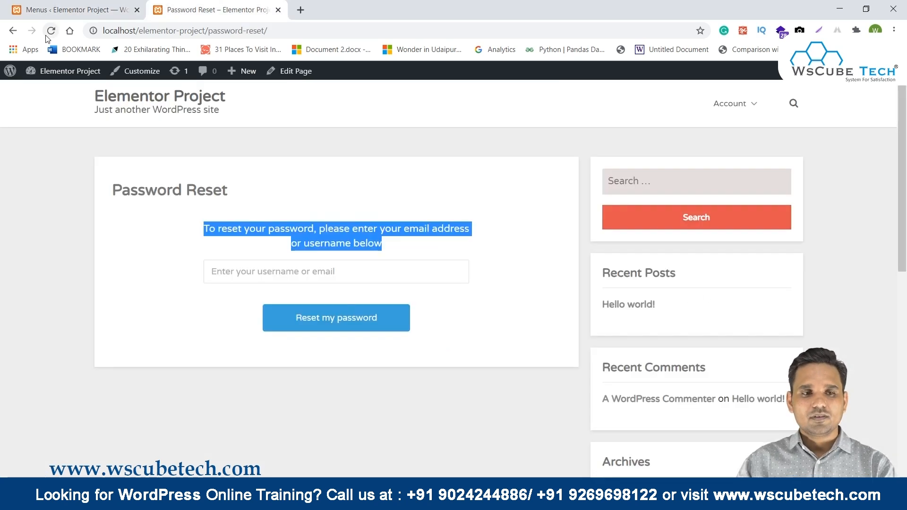
click(51, 31)
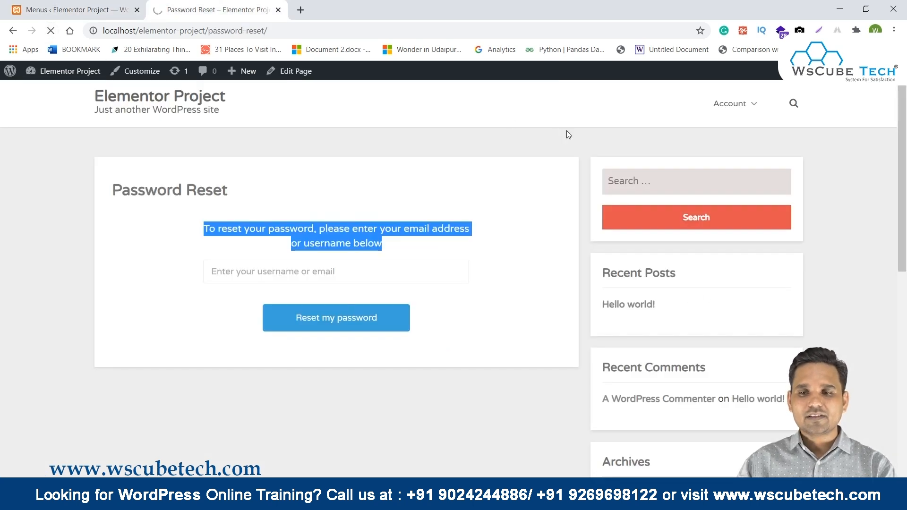
Open the site's Account page and browse its Change Password and Privacy sections.
mouse_move(753, 106)
click(748, 141)
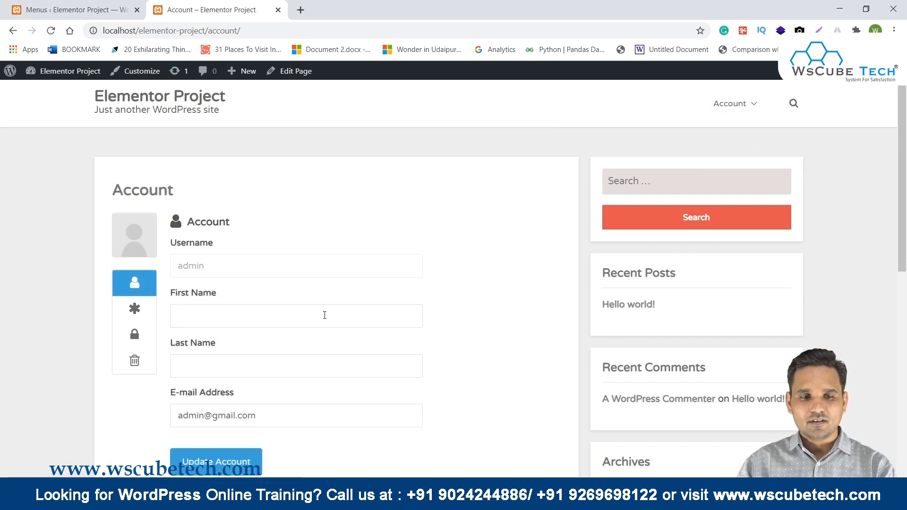
scroll(293, 316, down, 1)
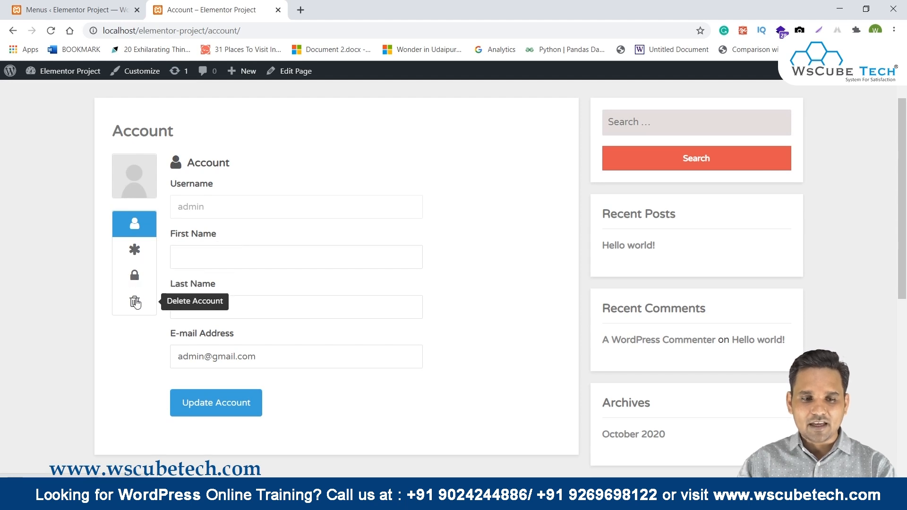
click(134, 249)
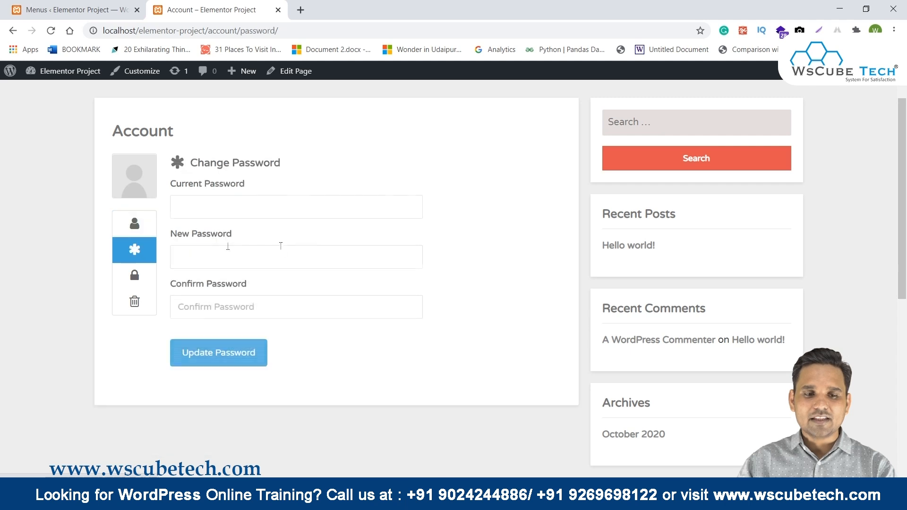
click(135, 274)
scroll(364, 241, down, 2)
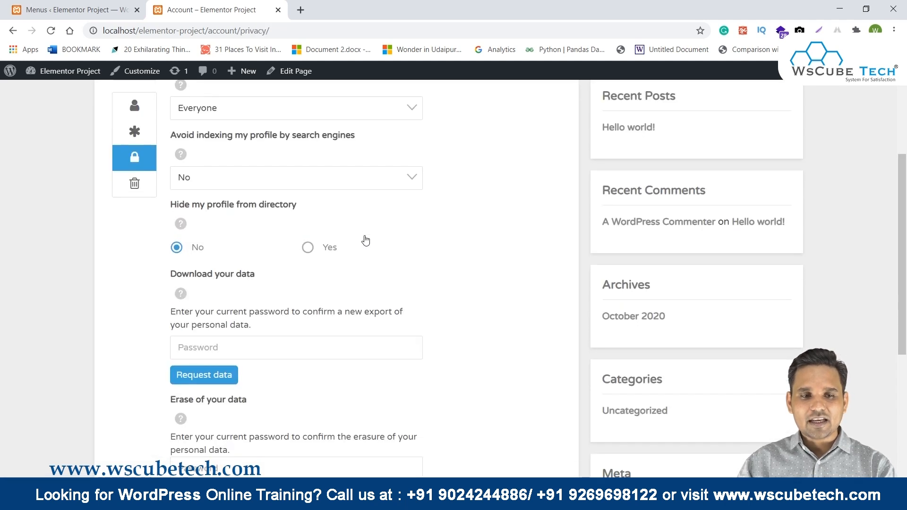
scroll(352, 237, up, 1)
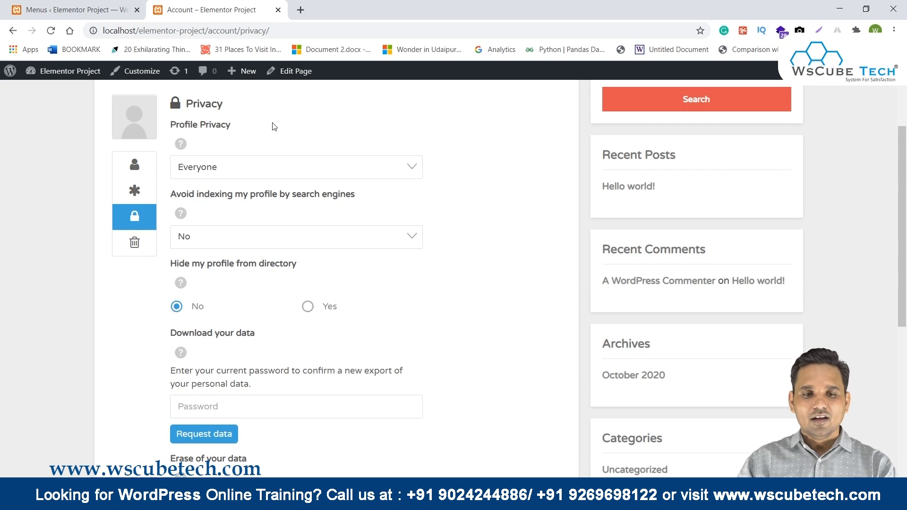
scroll(300, 179, down, 5)
scroll(304, 181, up, 6)
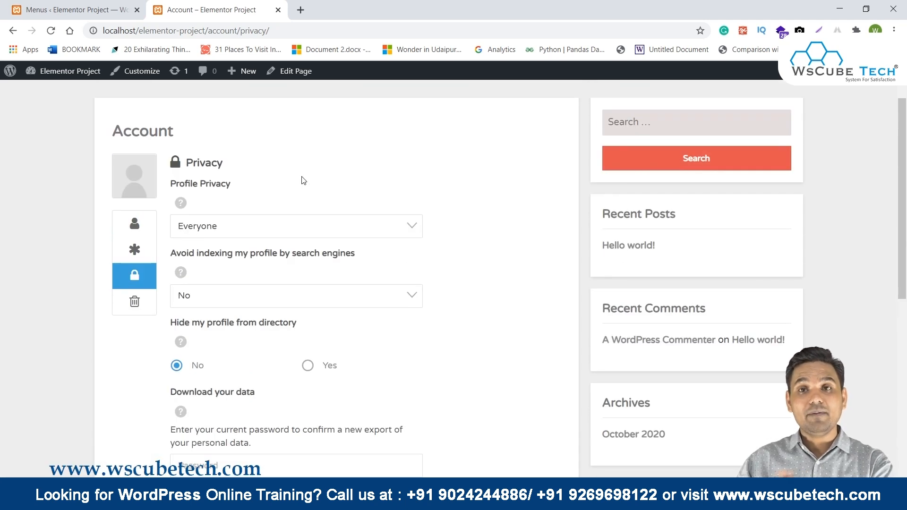
scroll(303, 181, down, 2)
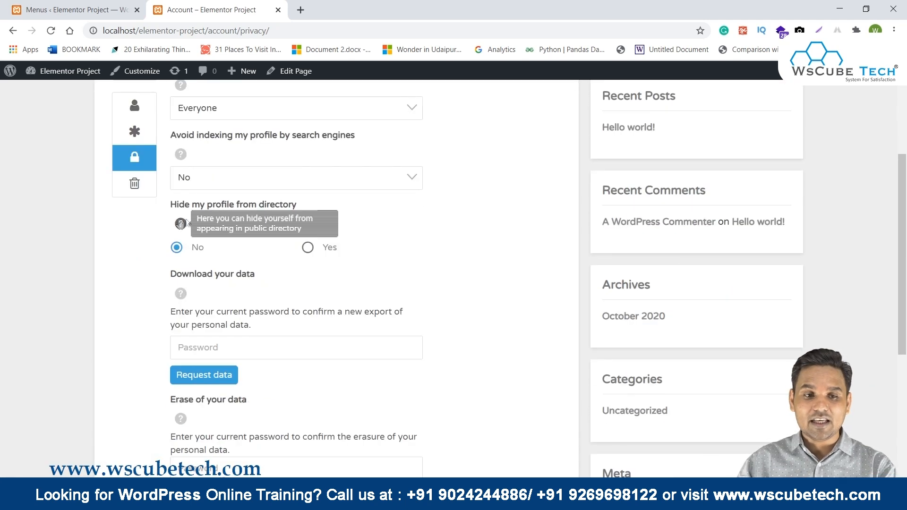
Open the Delete Account section and focus its password confirmation field.
click(134, 183)
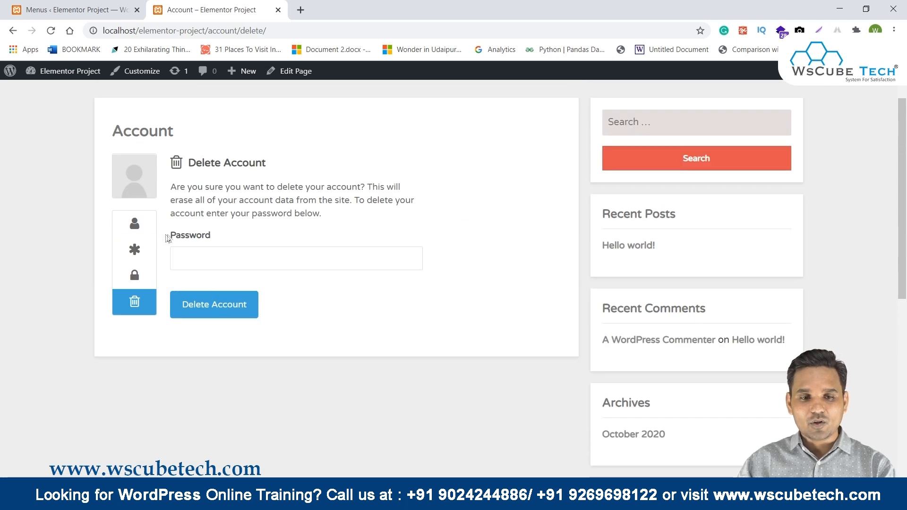
drag(181, 235, 251, 232)
click(249, 255)
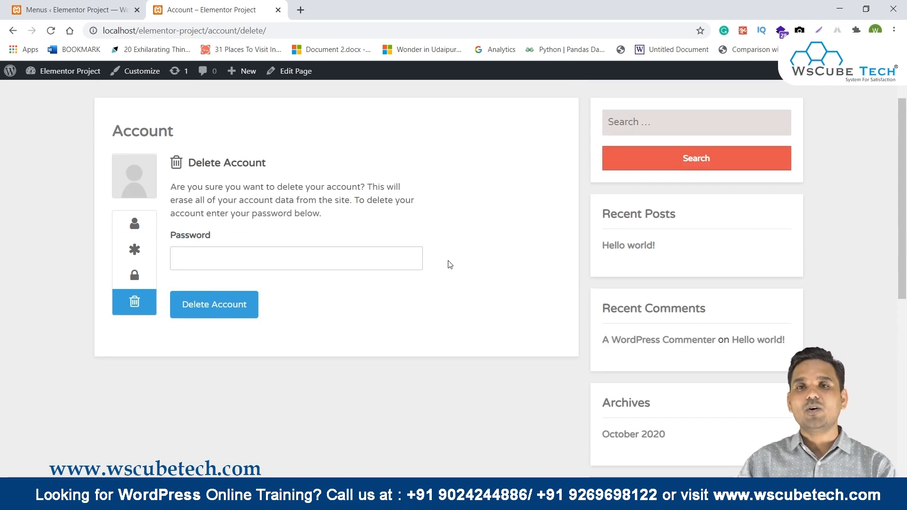
scroll(450, 264, up, 1)
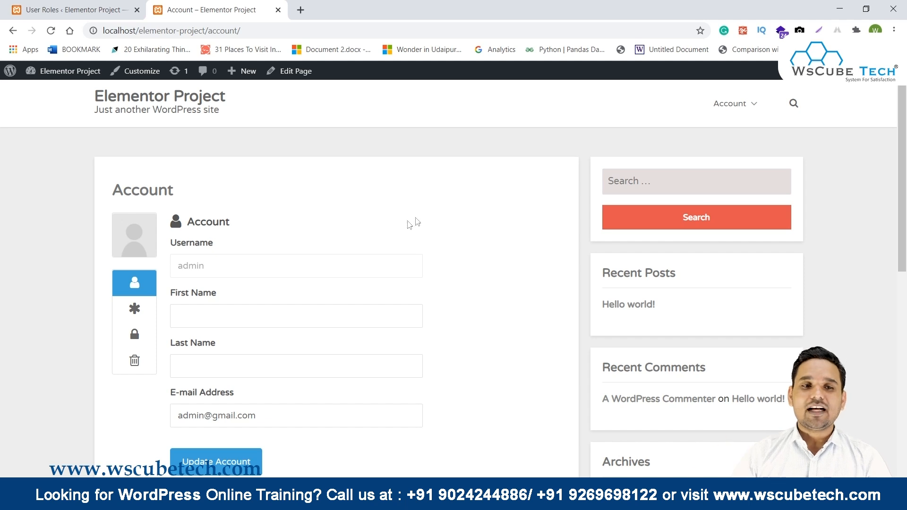
In the admin tab, go to the Ultimate Member dashboard and then to its Settings.
click(30, 7)
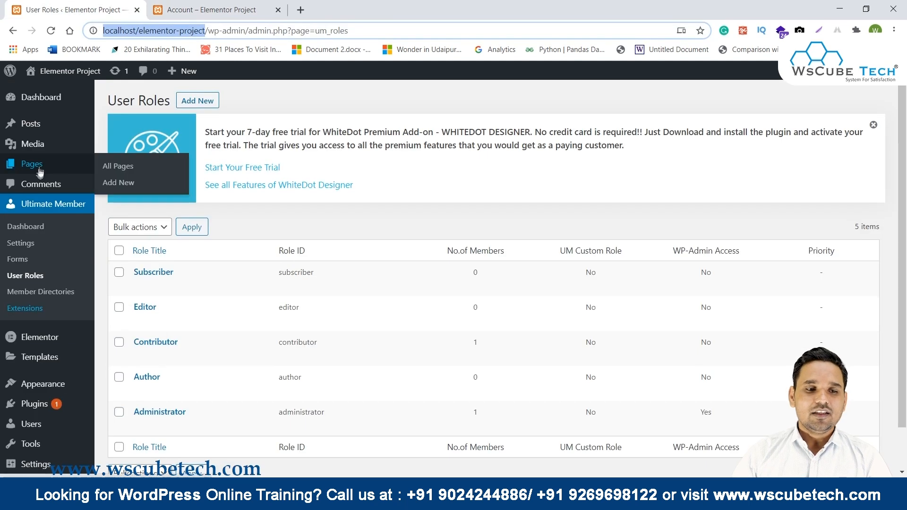
click(47, 205)
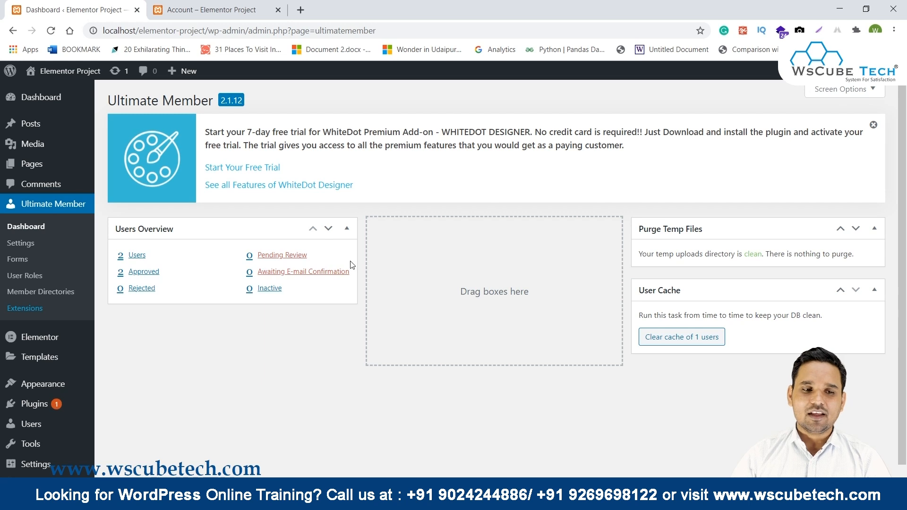
click(14, 245)
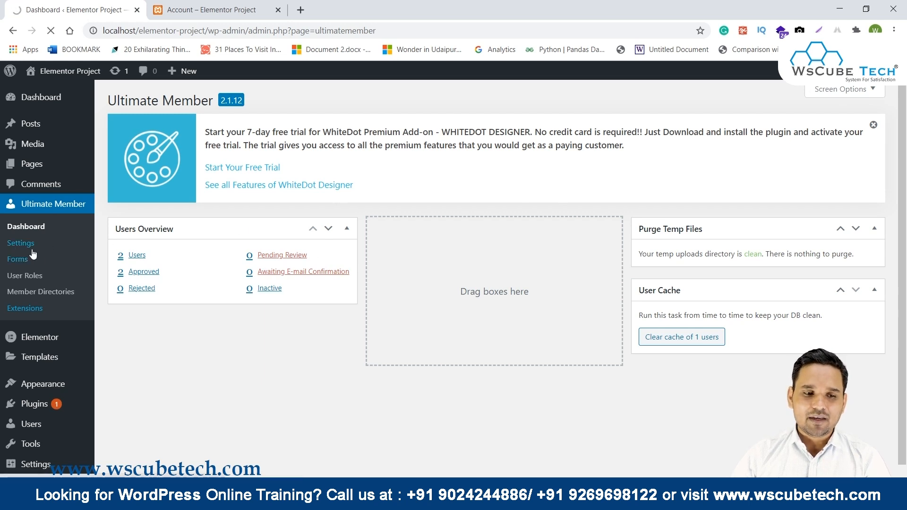
scroll(241, 208, down, 2)
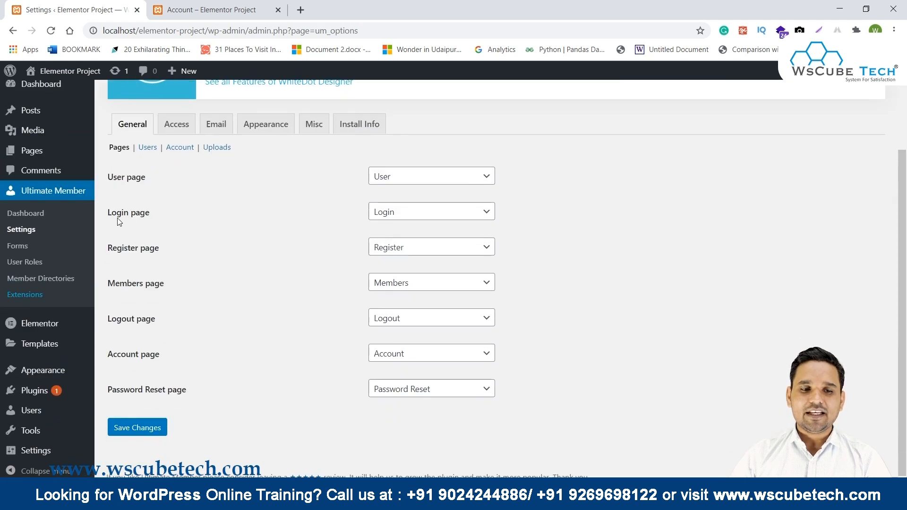
drag(114, 143, 81, 171)
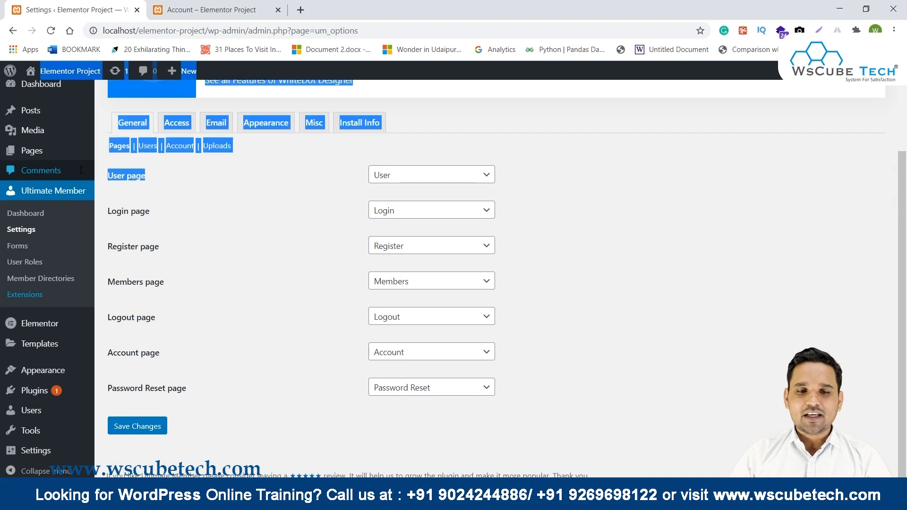
drag(112, 212, 140, 213)
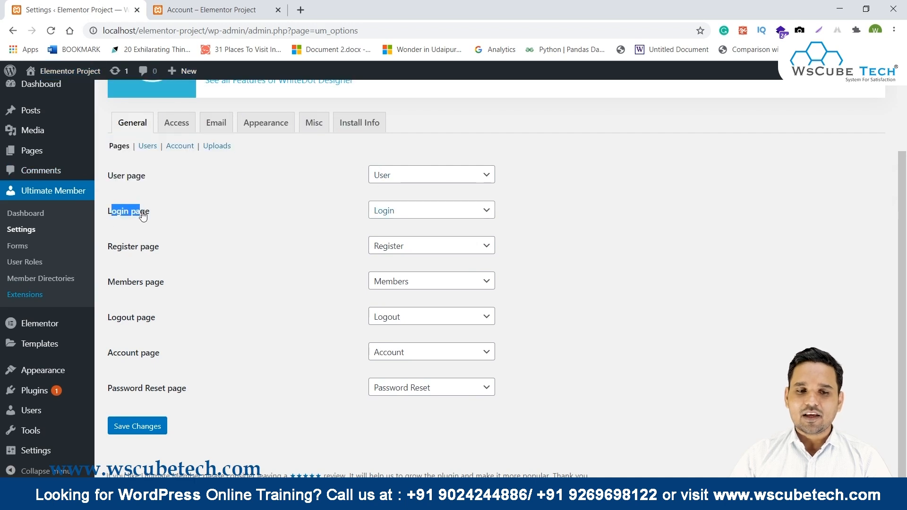
drag(188, 253, 124, 251)
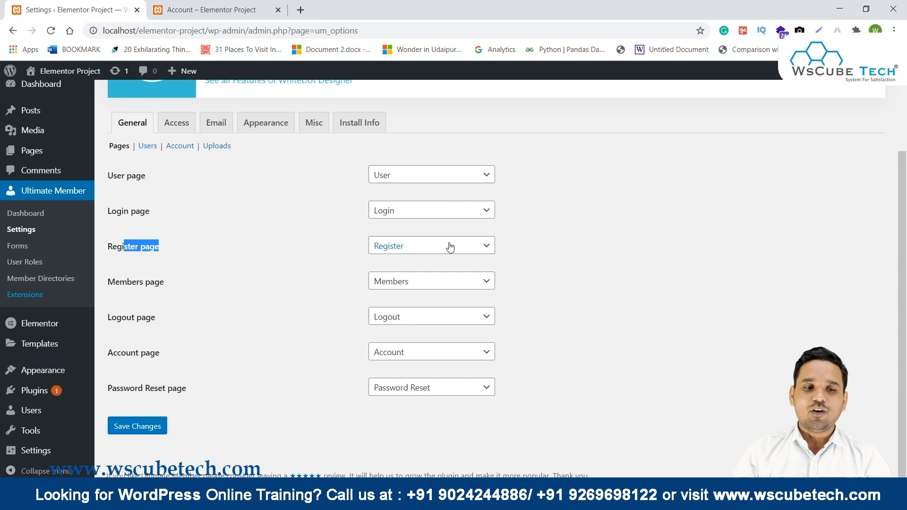
scroll(447, 249, up, 3)
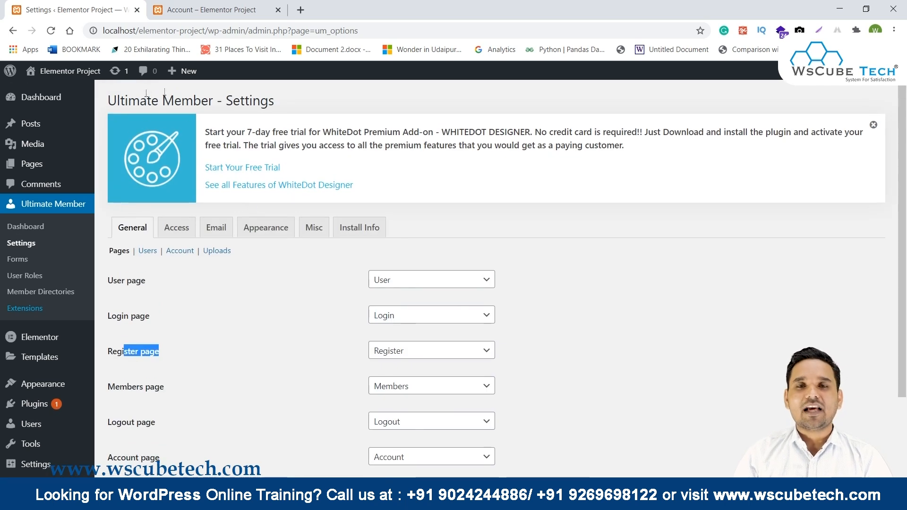
scroll(345, 253, down, 2)
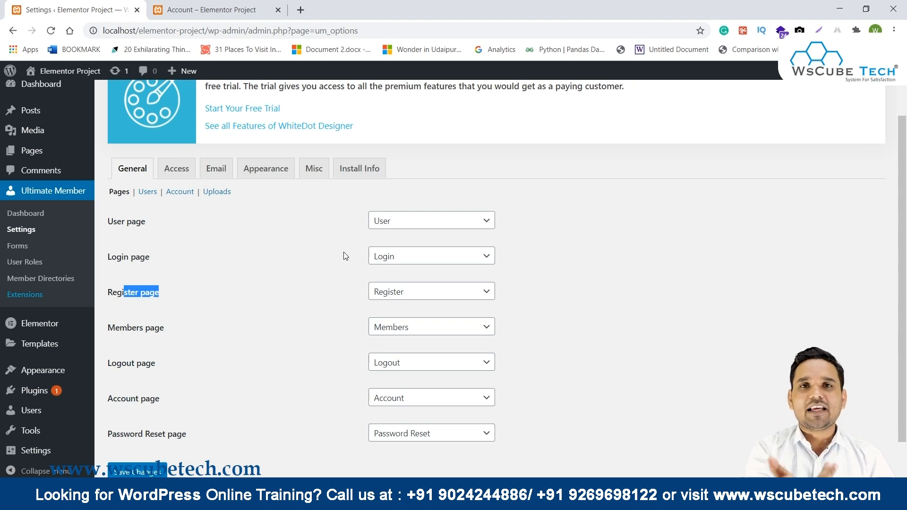
Open All Pages in a new tab, then view the front-end User profile page in another tab.
ctrl+click(38, 148)
click(207, 4)
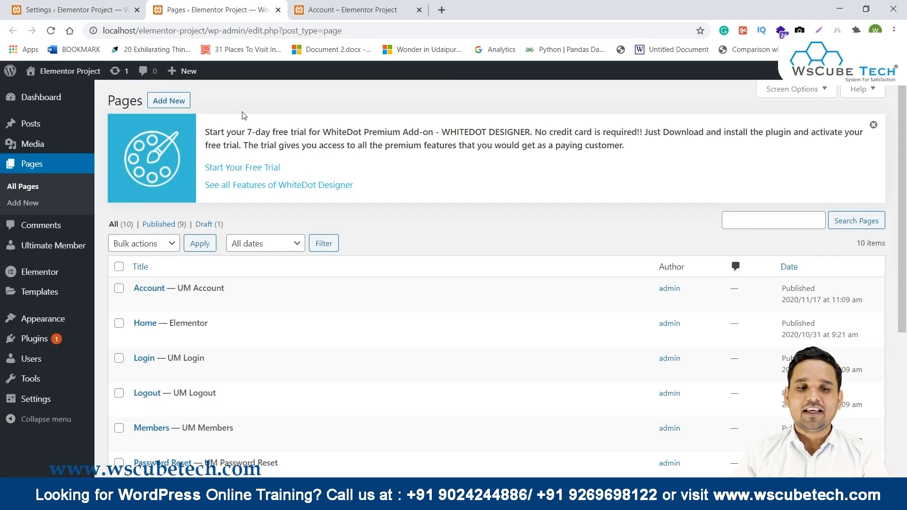
scroll(243, 116, down, 3)
drag(168, 181, 225, 182)
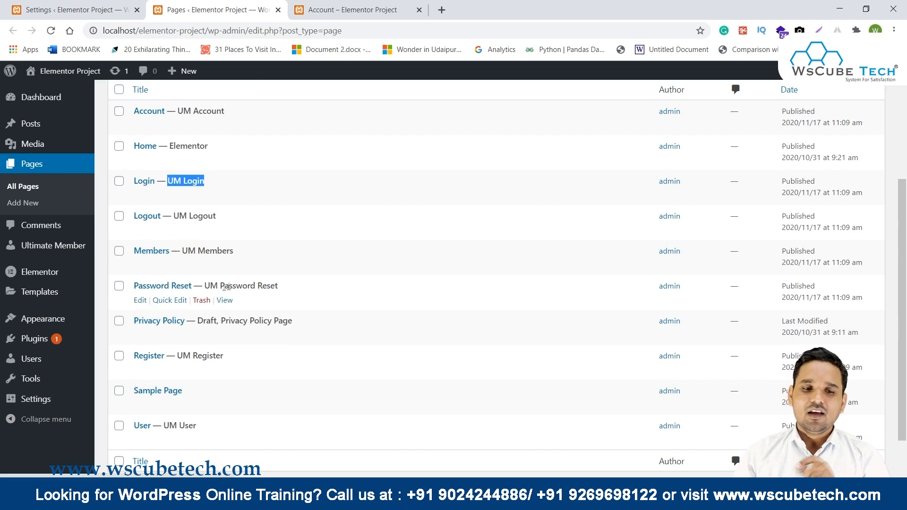
drag(176, 354, 274, 356)
scroll(169, 364, down, 2)
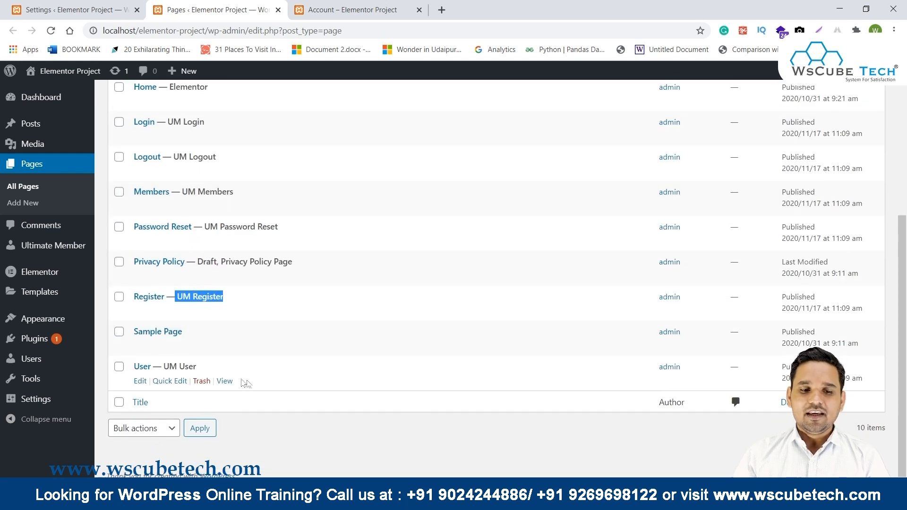
middle_click(226, 383)
key(ctrl+Tab)
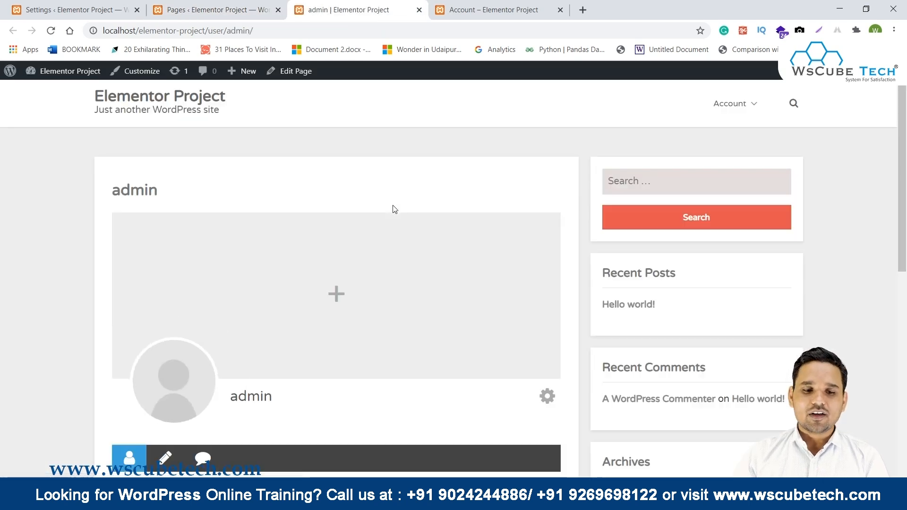
From the Pages list, open the Members directory page in a new tab.
scroll(393, 209, down, 4)
scroll(393, 209, up, 2)
scroll(395, 209, up, 2)
scroll(396, 210, down, 3)
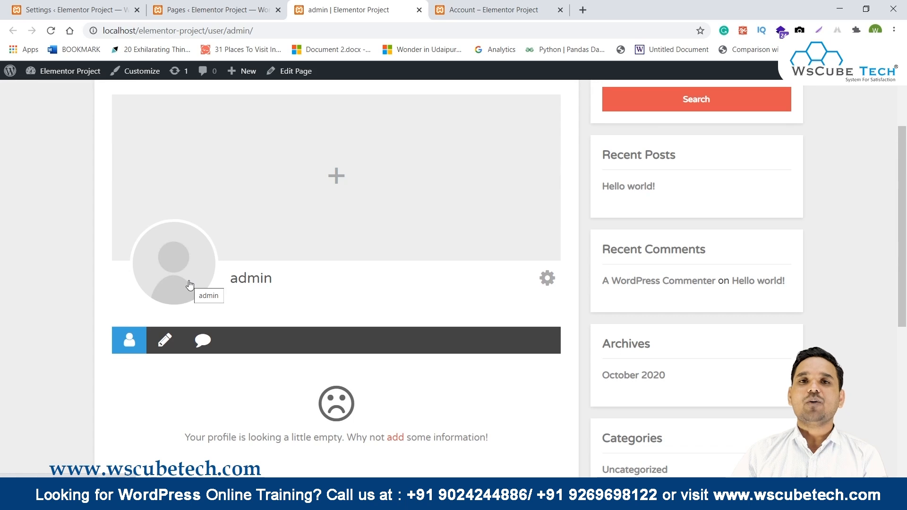
key(ctrl+shift+Tab)
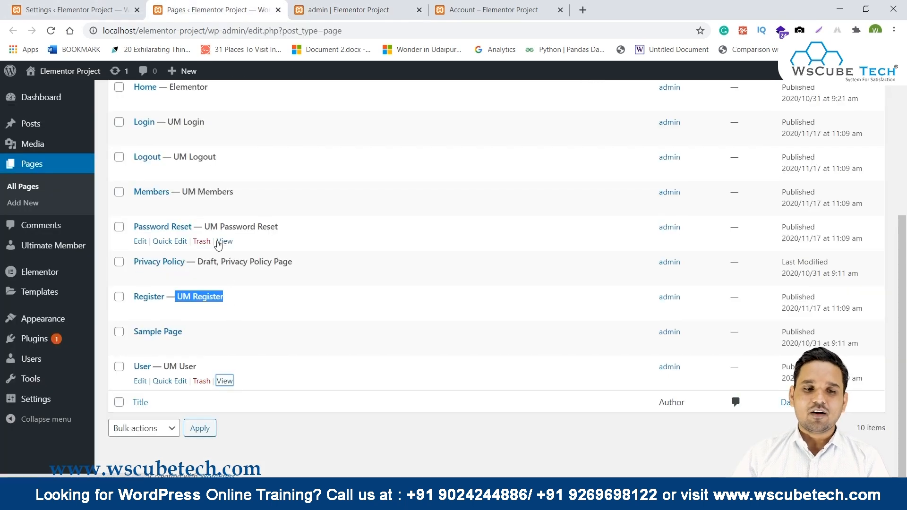
scroll(212, 213, up, 2)
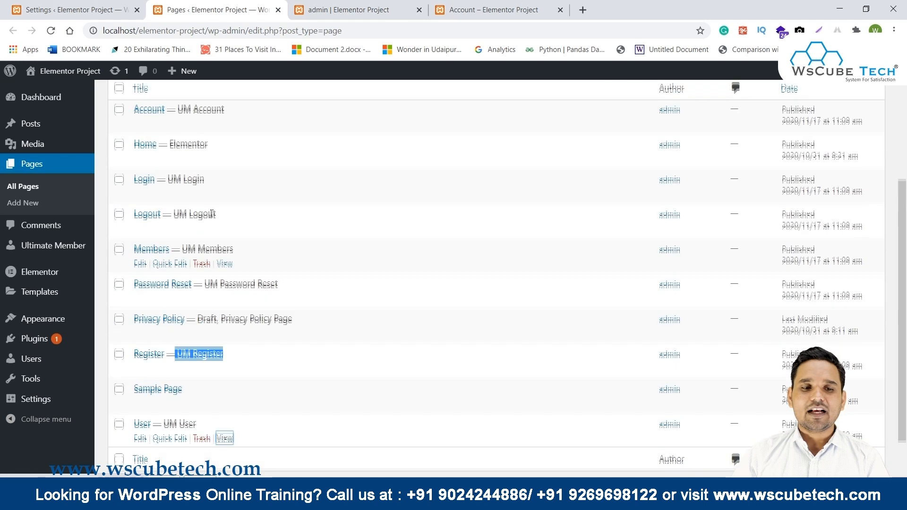
click(220, 265)
Return to Ultimate Member's page-assignment settings and highlight them.
click(170, 8)
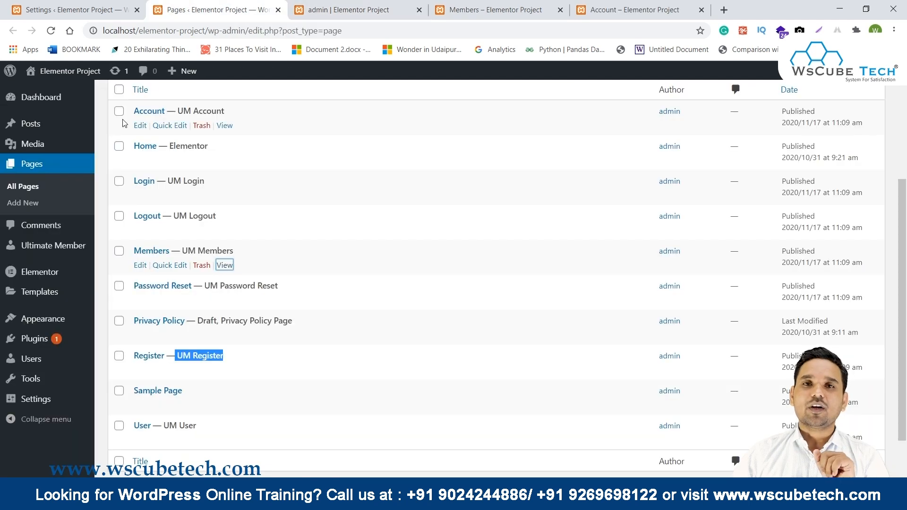
click(71, 8)
drag(113, 221, 219, 446)
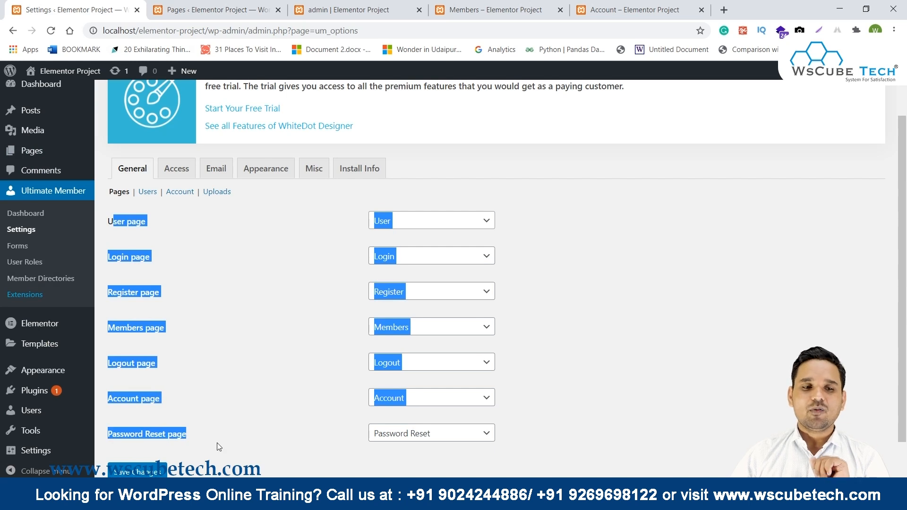
Review the Users settings (Username permalink base, First name & last name display), then go to Account.
click(151, 192)
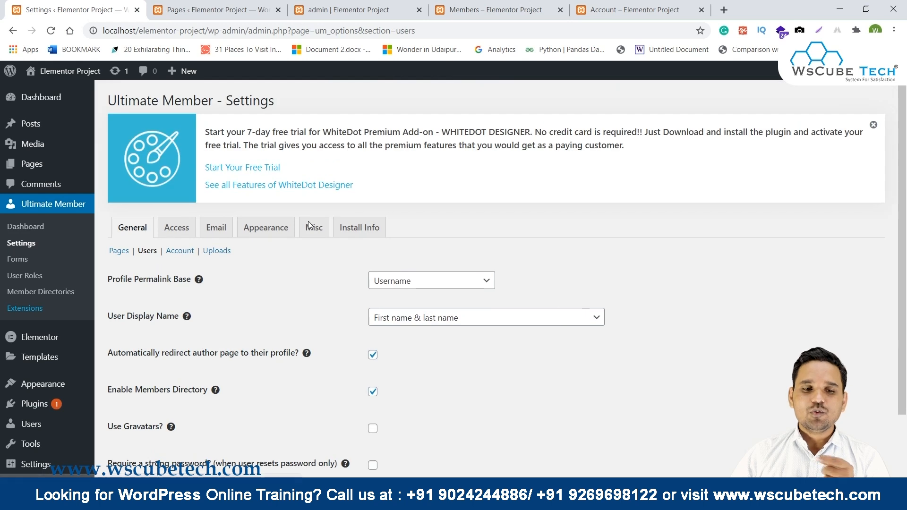
scroll(308, 224, down, 1)
drag(115, 221, 163, 228)
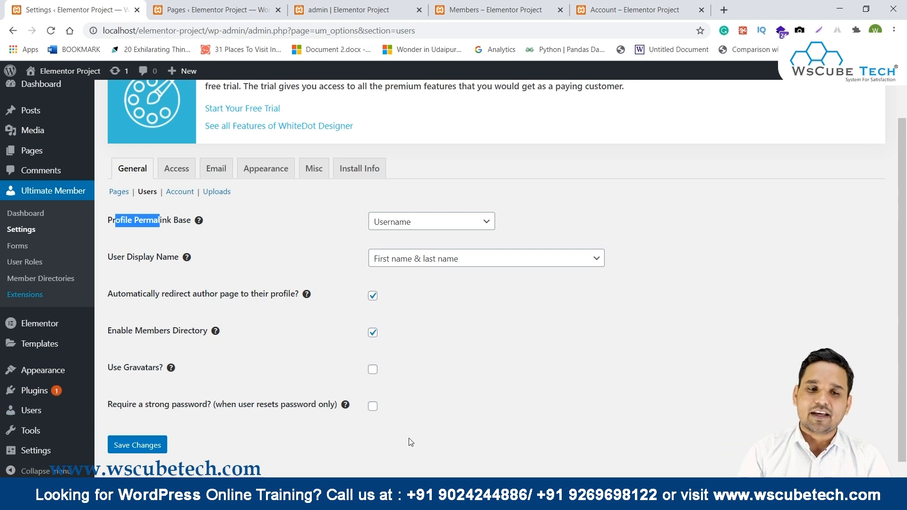
click(180, 192)
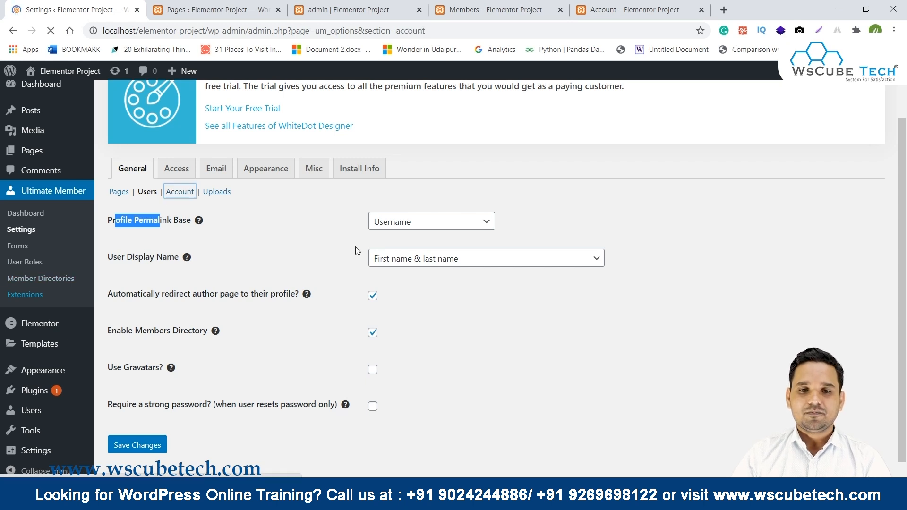
Open the site's front-end Account page from the admin profile menu.
scroll(326, 251, down, 1)
scroll(121, 237, down, 1)
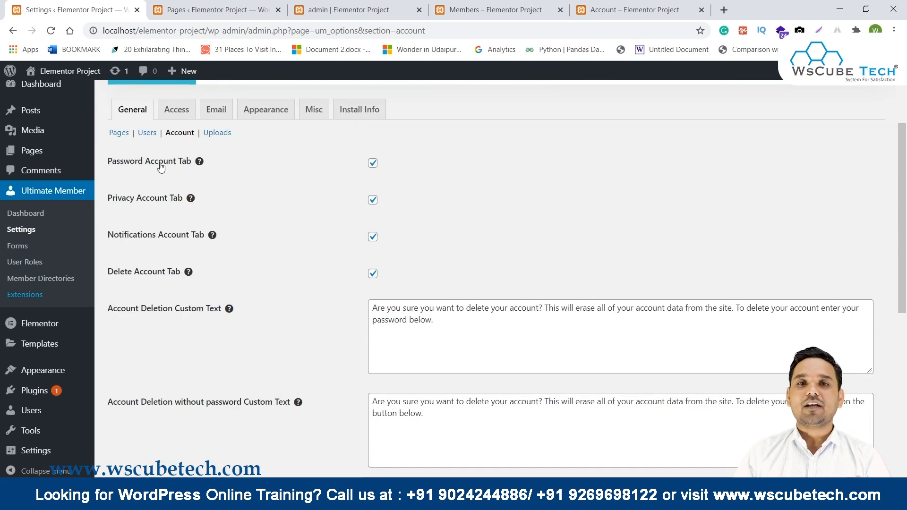
click(352, 7)
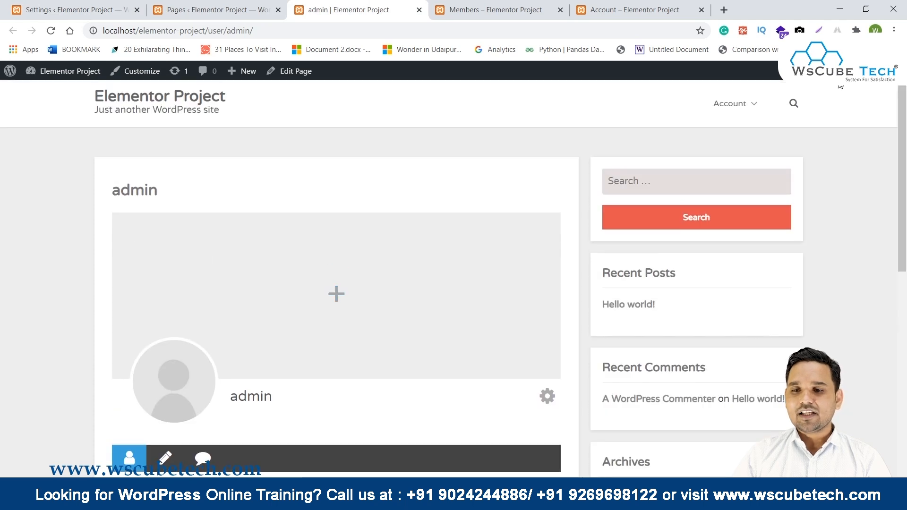
mouse_move(724, 116)
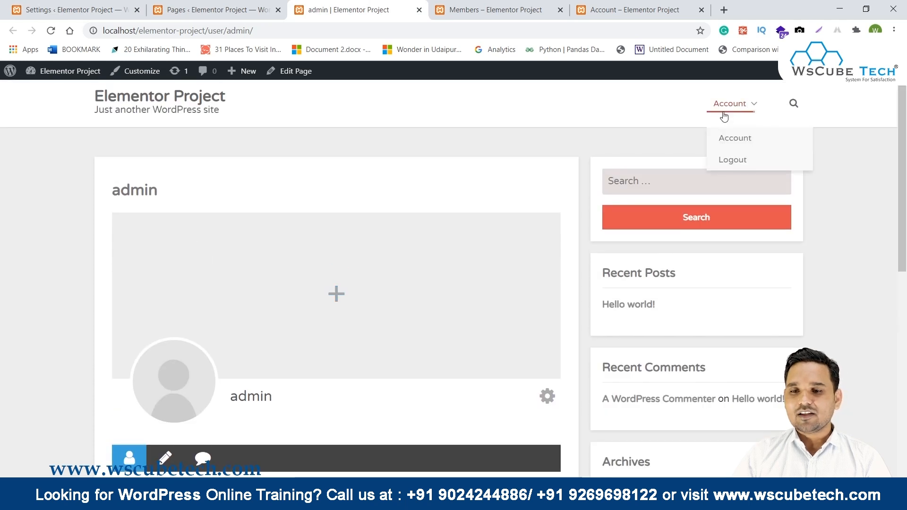
click(735, 139)
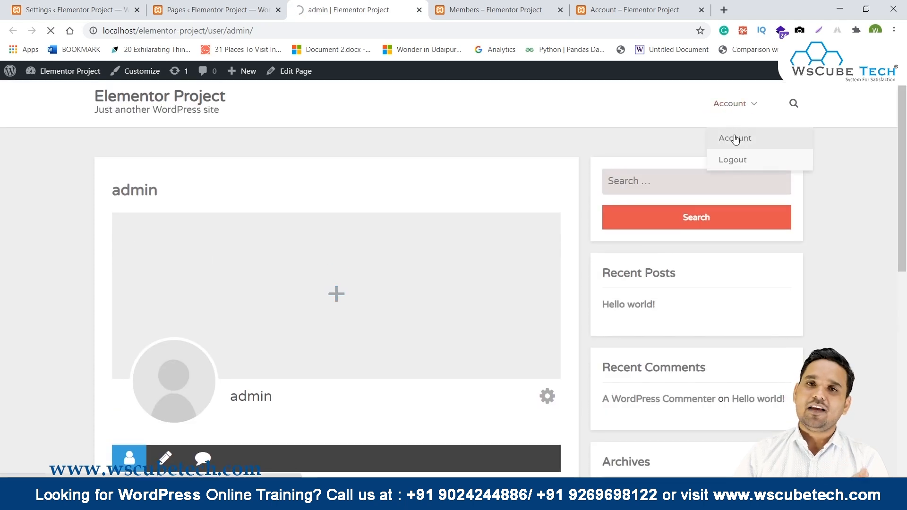
Compare the Password Account Tab setting with the account page's change-password section.
scroll(477, 225, down, 1)
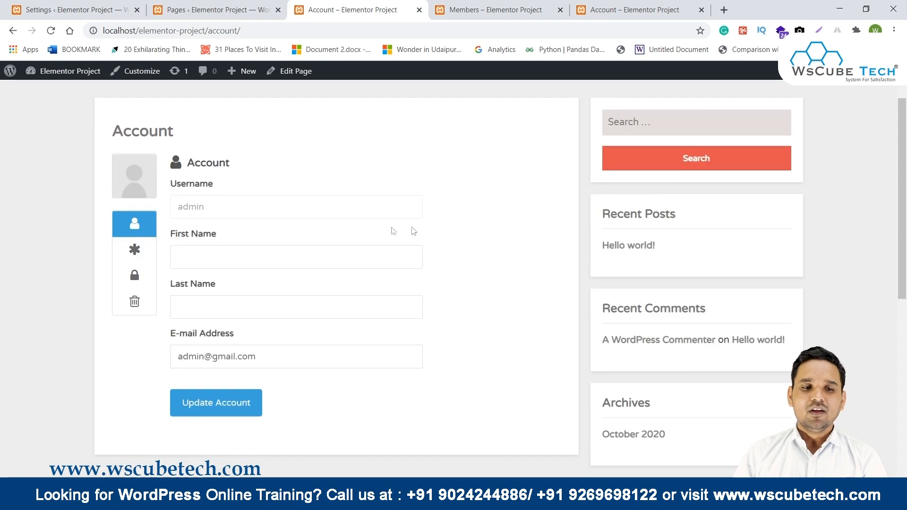
click(232, 6)
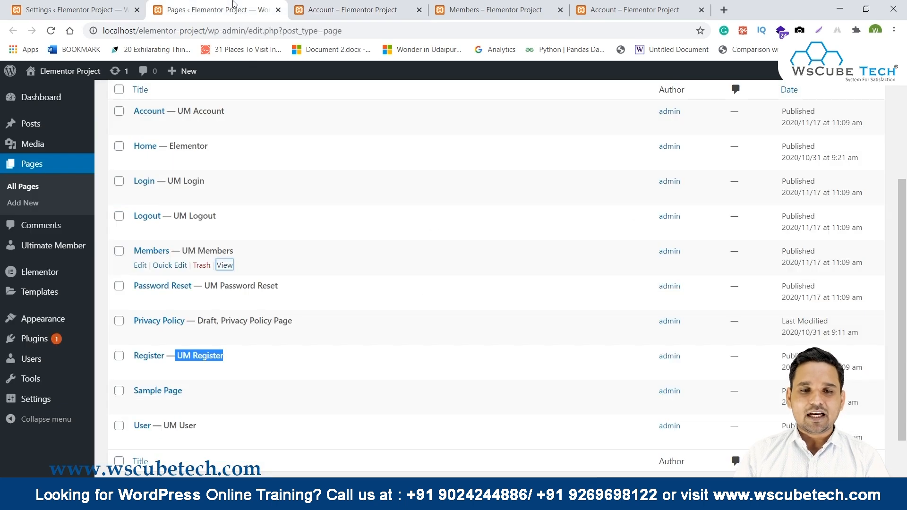
click(10, 6)
drag(105, 161, 196, 160)
click(226, 3)
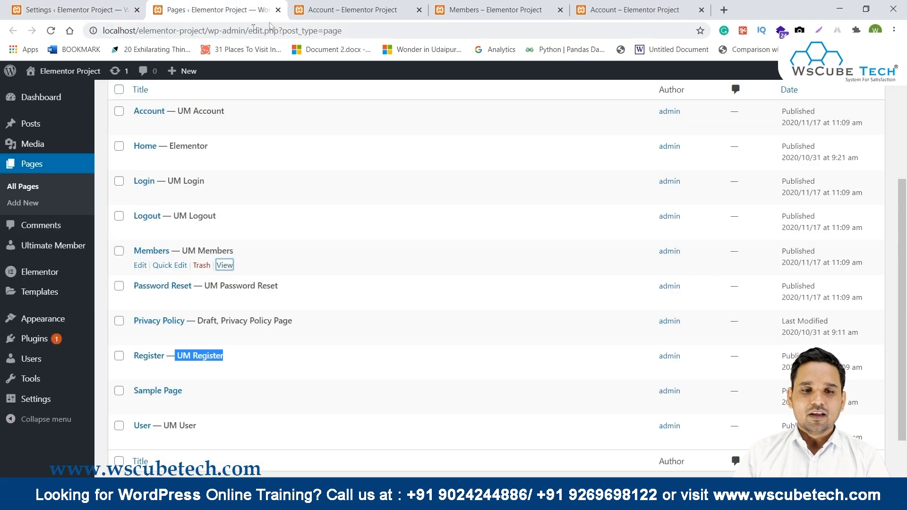
click(345, 10)
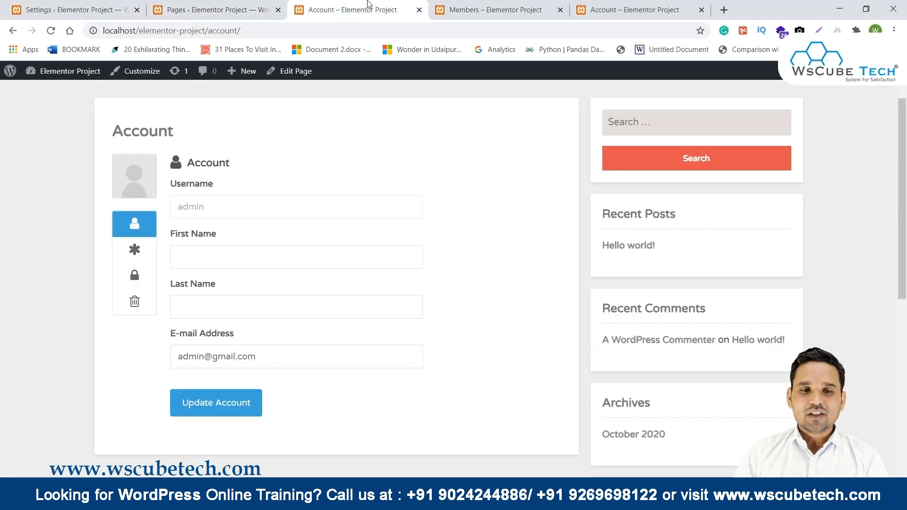
click(134, 250)
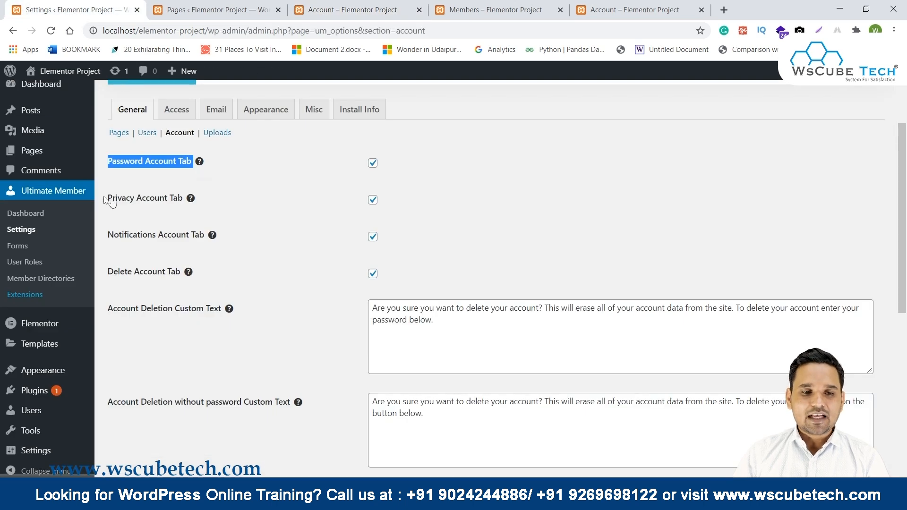
Uncheck Privacy Account Tab and preview the privacy section on the front-end account page.
click(372, 201)
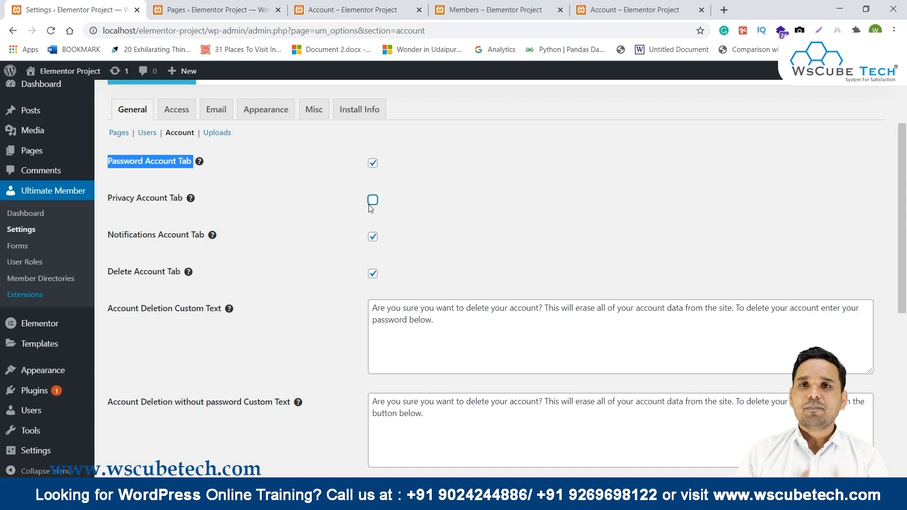
click(195, 6)
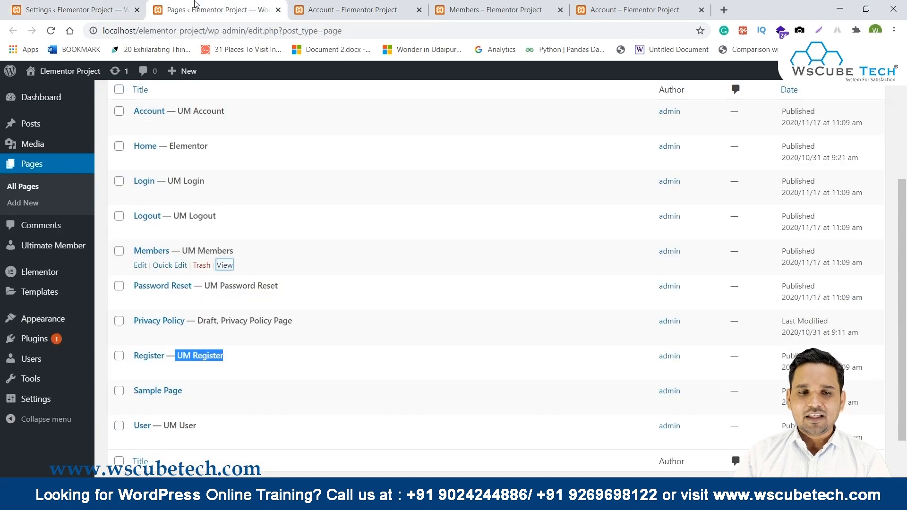
click(404, 9)
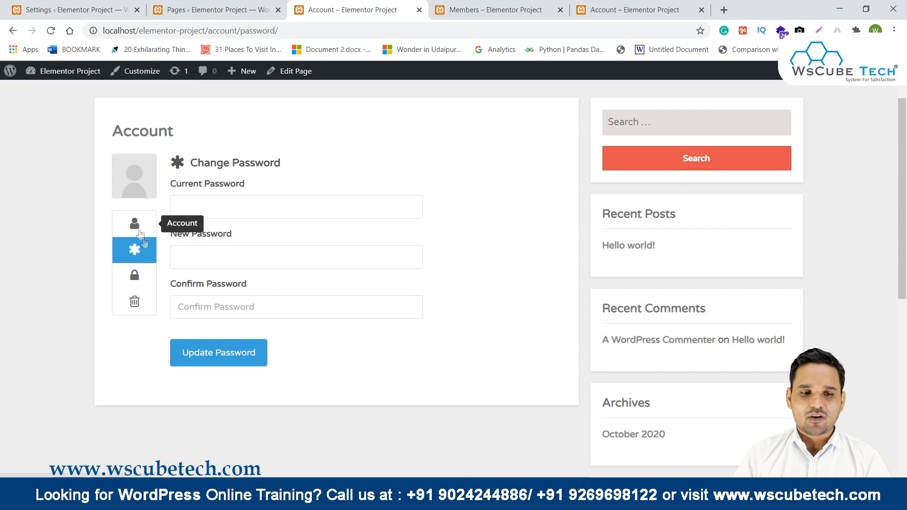
click(135, 279)
scroll(278, 284, down, 5)
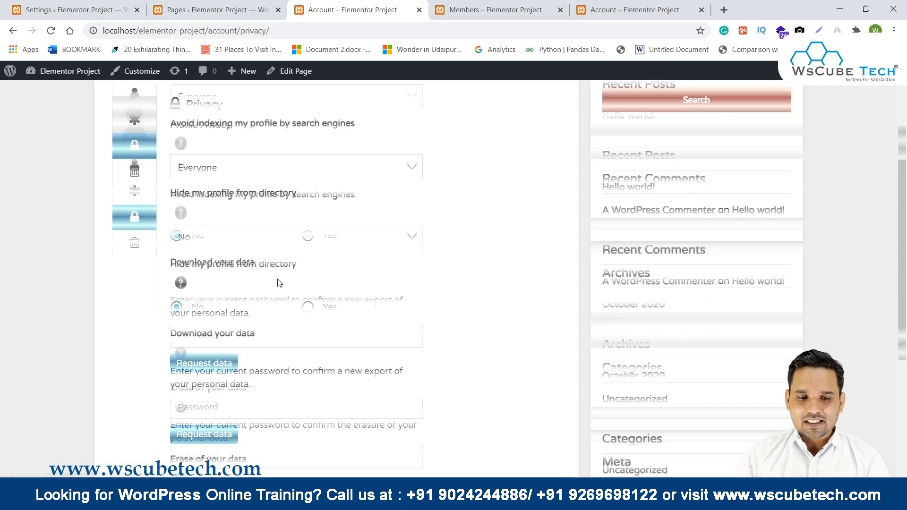
scroll(279, 283, up, 5)
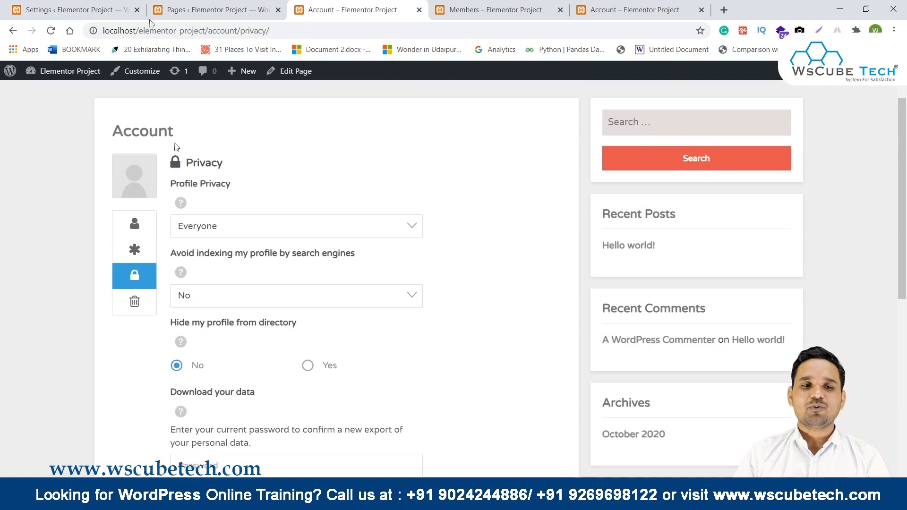
Save the Ultimate Member account settings.
click(70, 9)
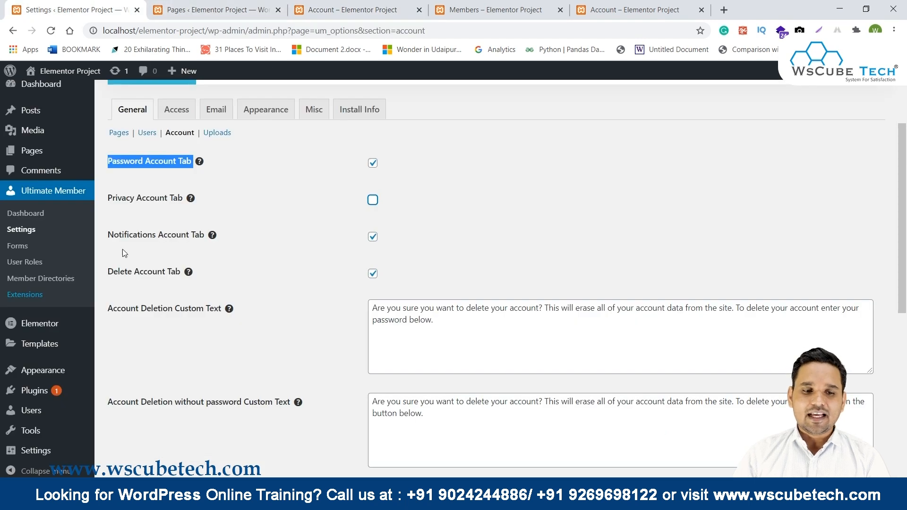
scroll(221, 272, down, 8)
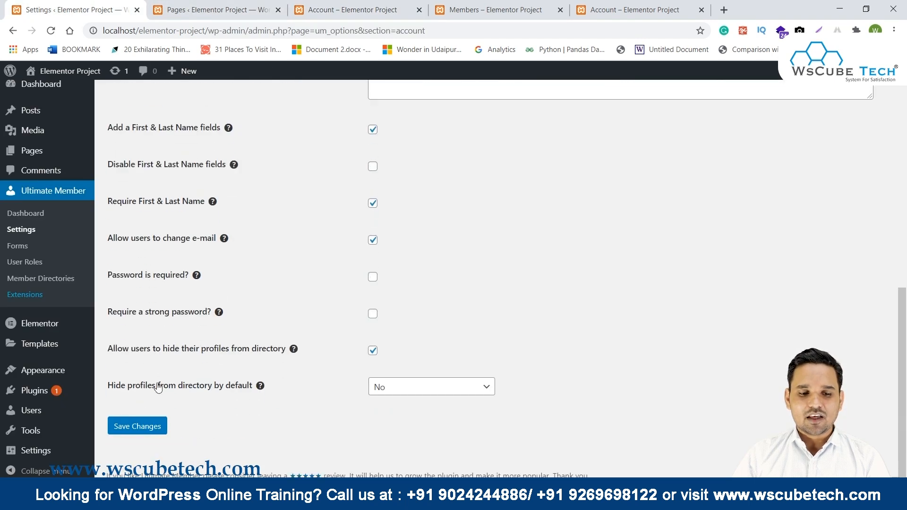
click(135, 426)
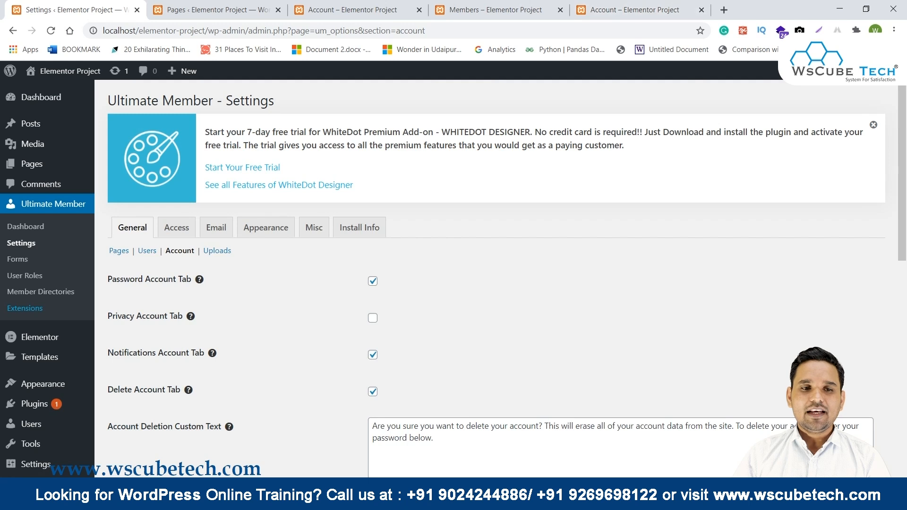
click(182, 5)
click(350, 9)
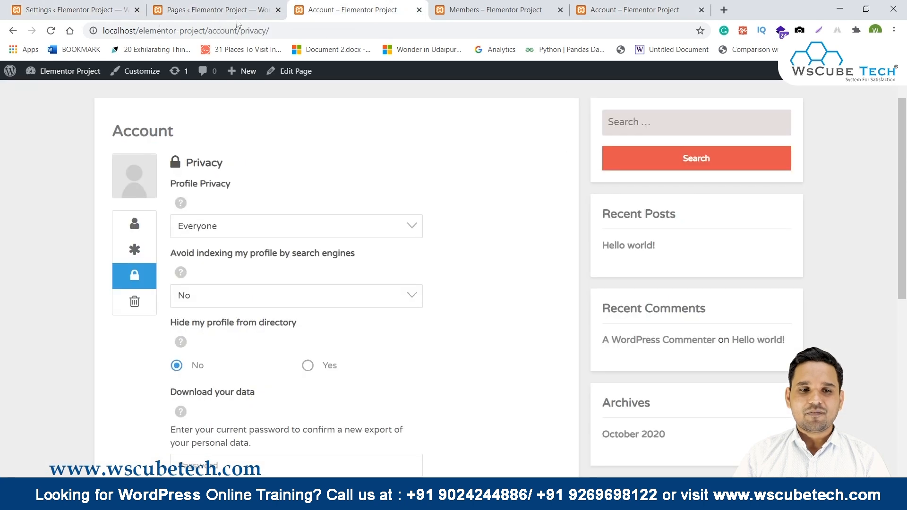
click(51, 30)
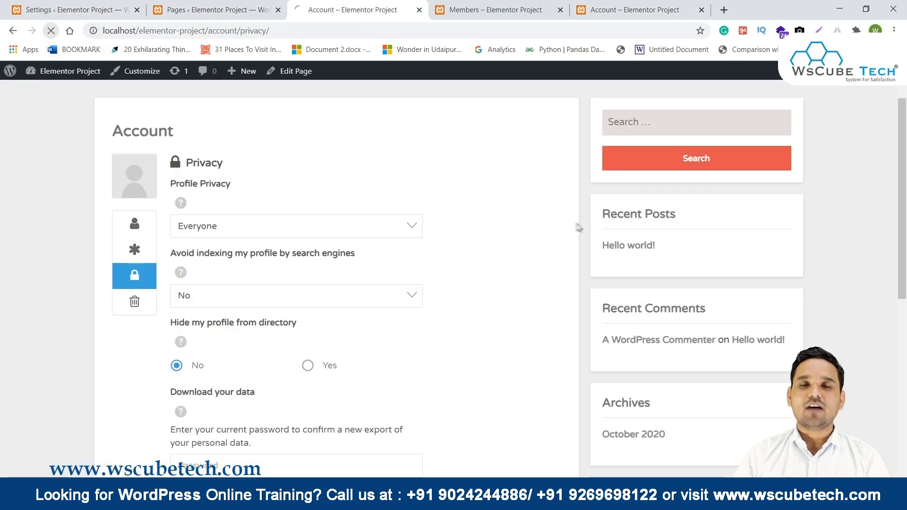
click(134, 223)
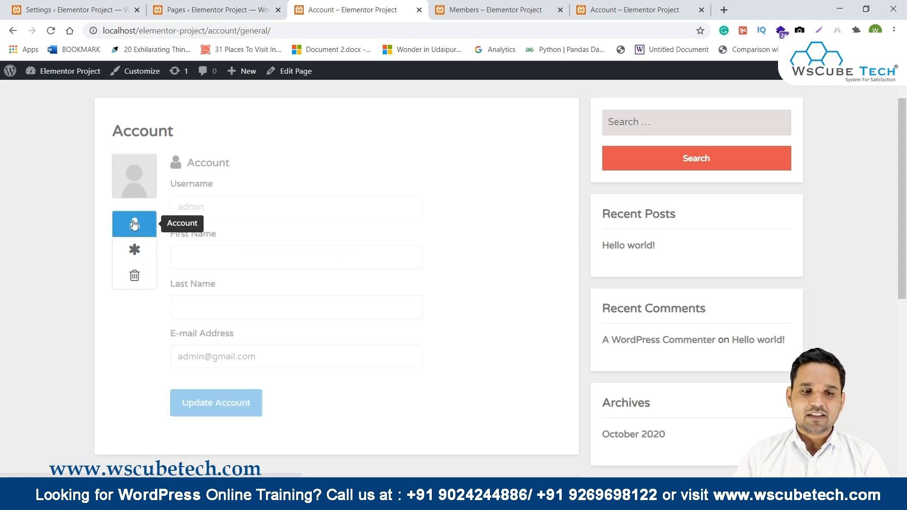
click(134, 251)
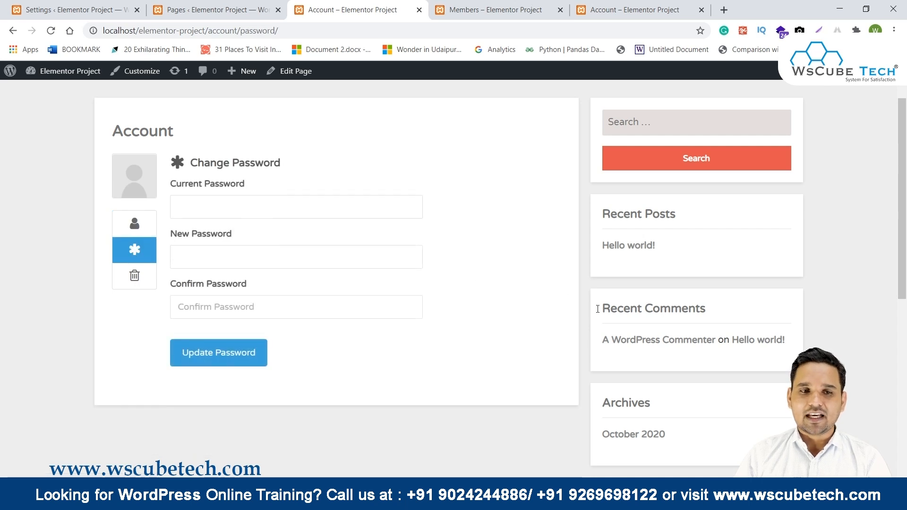
click(215, 10)
click(71, 10)
scroll(265, 214, down, 3)
scroll(189, 307, up, 3)
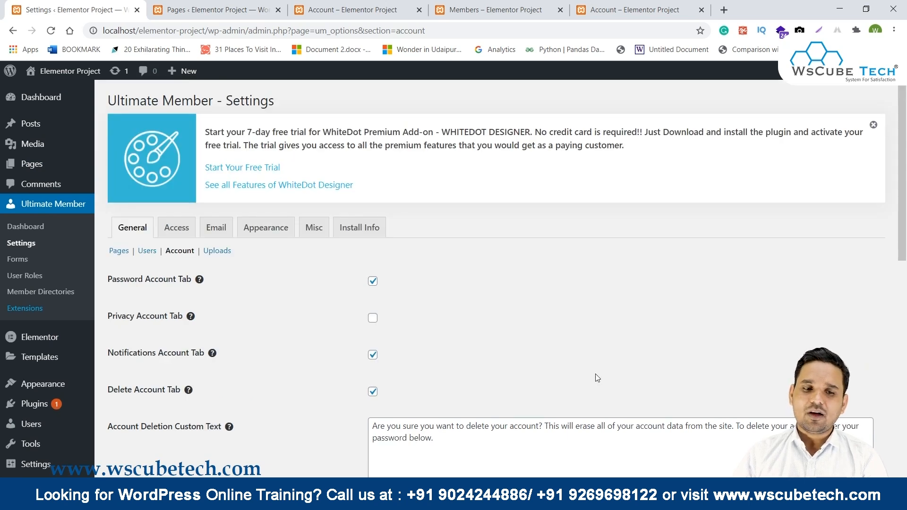
scroll(597, 378, down, 1)
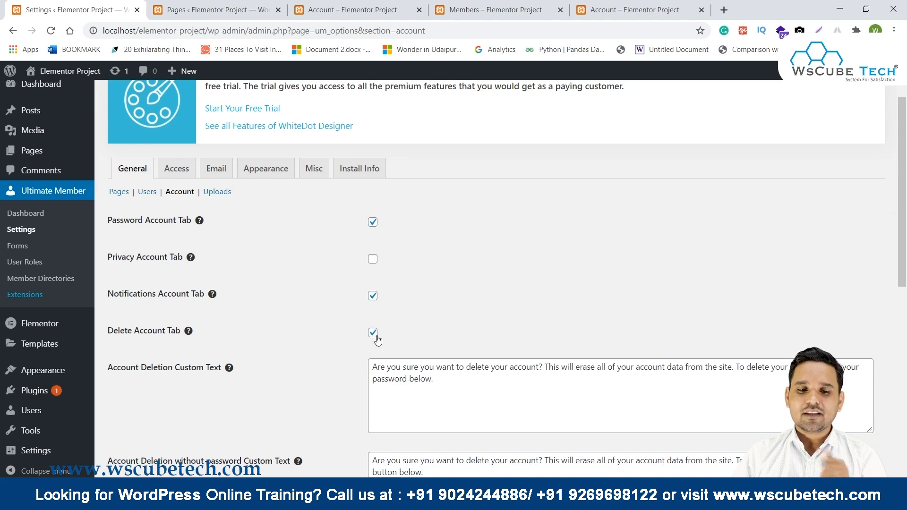
scroll(377, 339, down, 1)
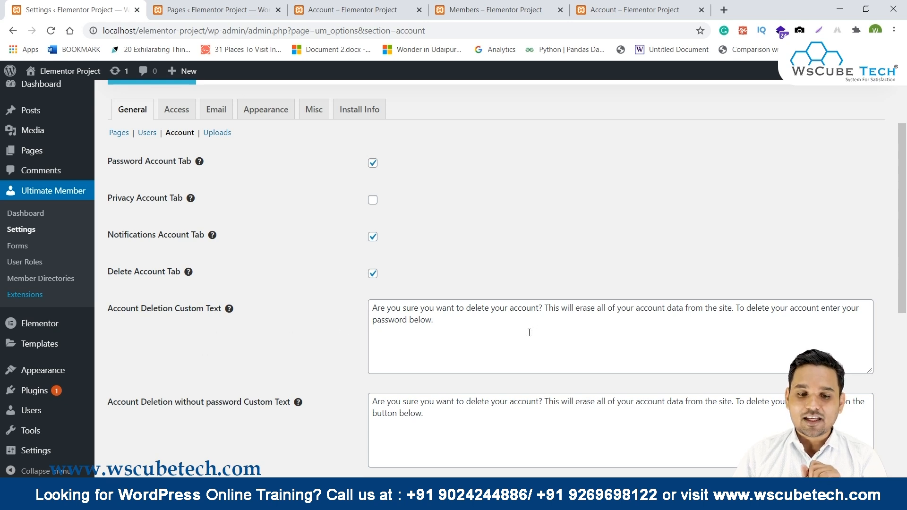
scroll(528, 333, down, 2)
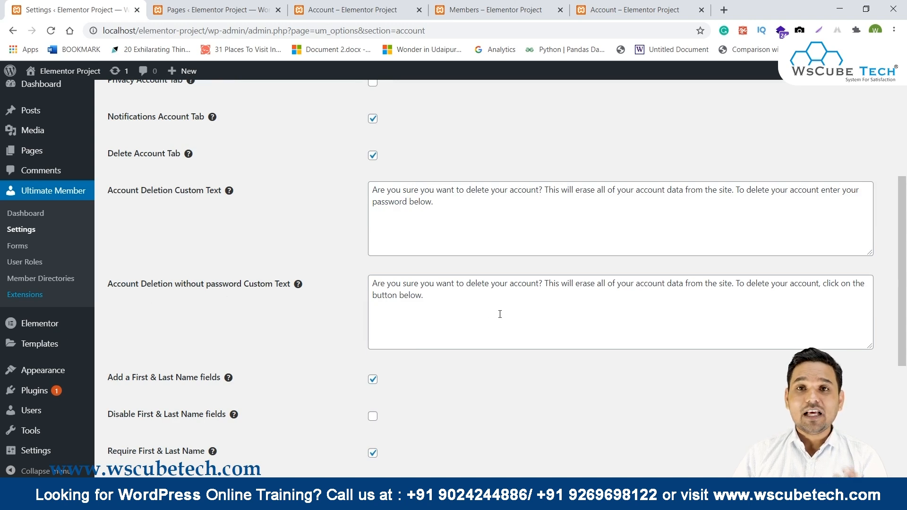
scroll(500, 314, down, 2)
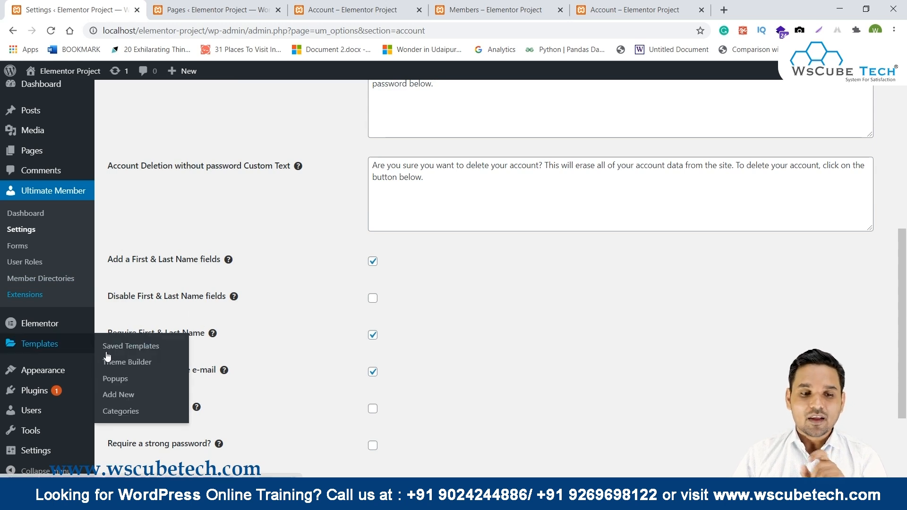
scroll(308, 336, down, 1)
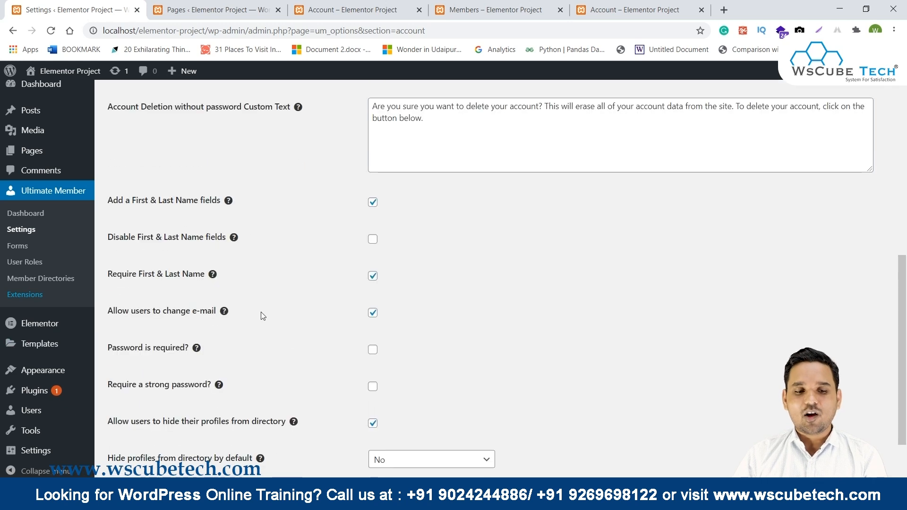
scroll(228, 288, down, 2)
scroll(229, 291, up, 10)
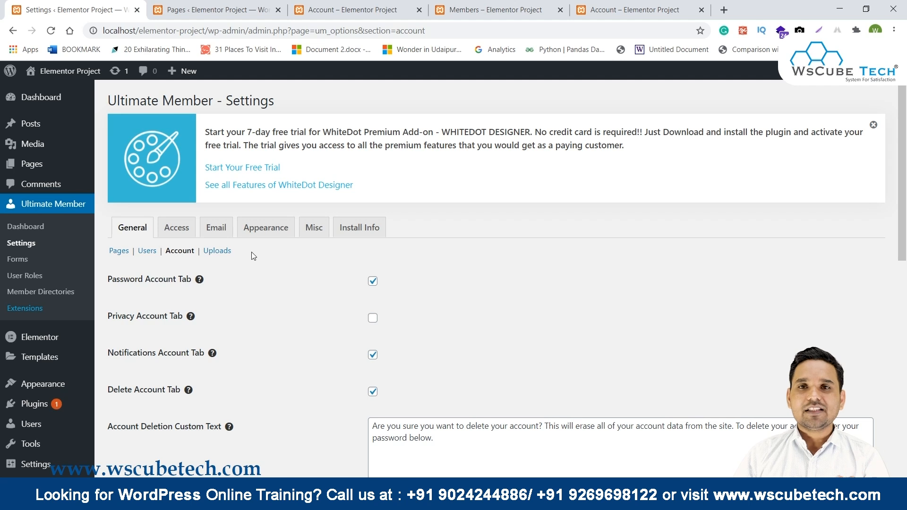
Open the Uploads settings showing 999999999-byte photo limits and thumbnail sizes 40, 80, 190, 300, 600.
click(350, 9)
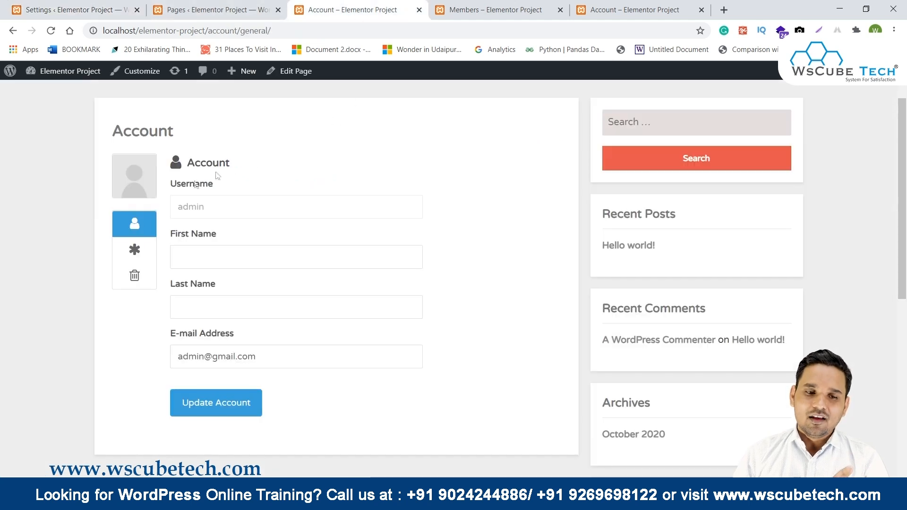
click(88, 7)
scroll(281, 297, down, 1)
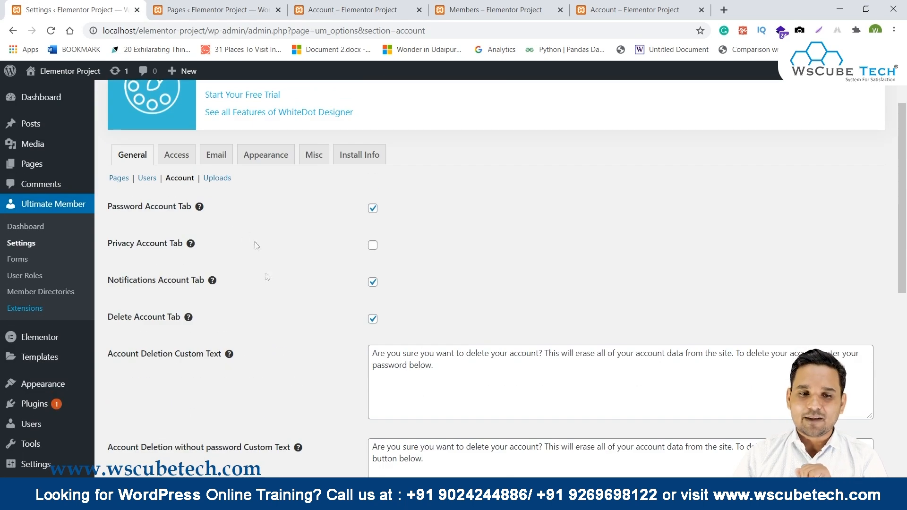
click(220, 180)
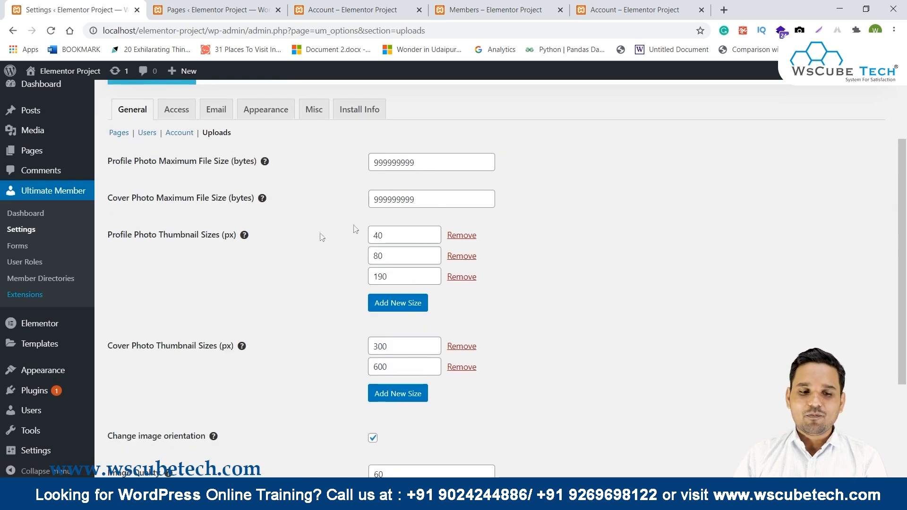
Look over the Uploads options, then open Access settings with Global Site Access set to Everyone.
scroll(294, 241, down, 2)
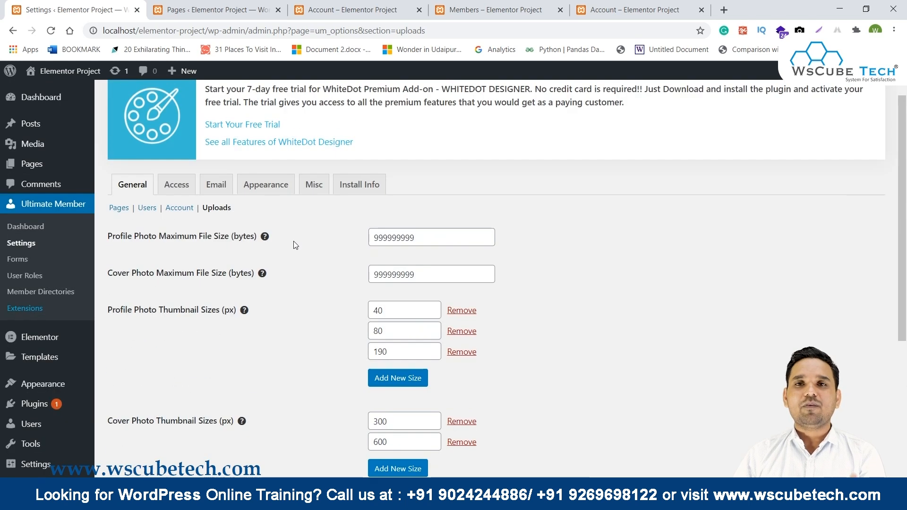
scroll(293, 241, down, 1)
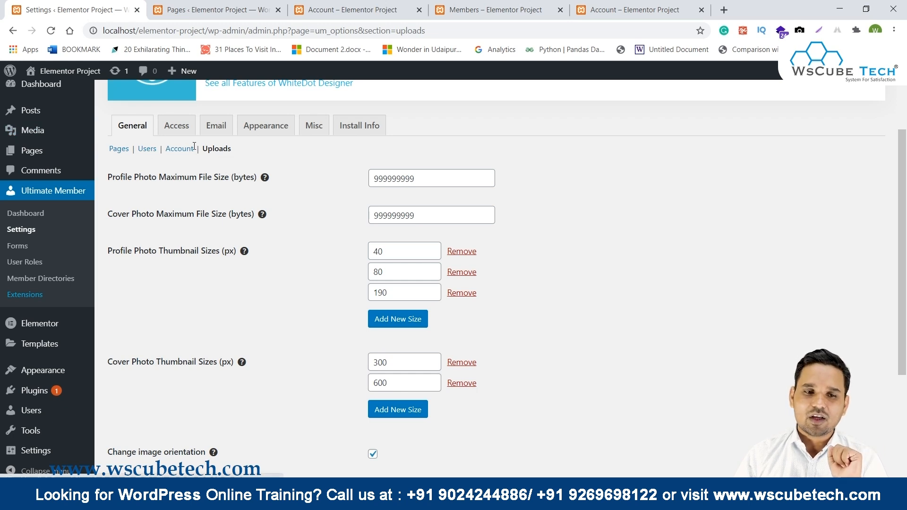
click(177, 126)
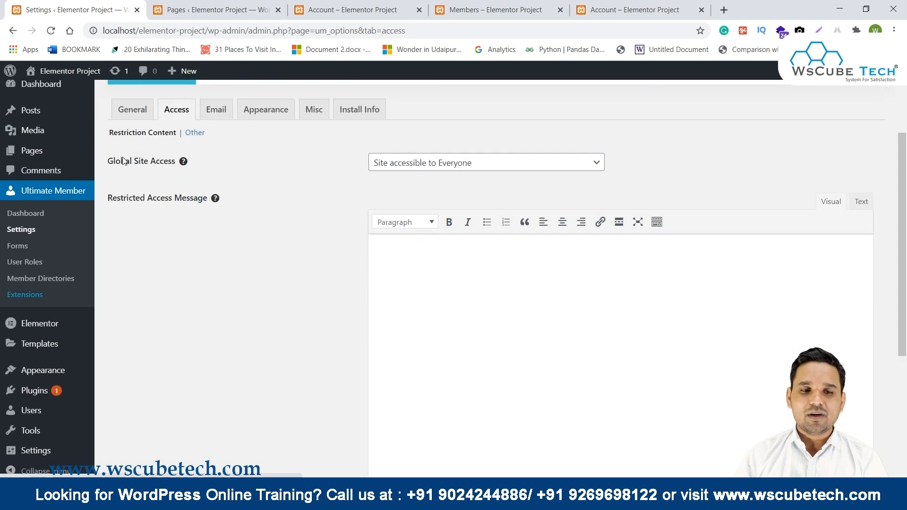
Check the Global Site Access choices unchanged, review Restriction Content, then open the Other access settings.
click(435, 172)
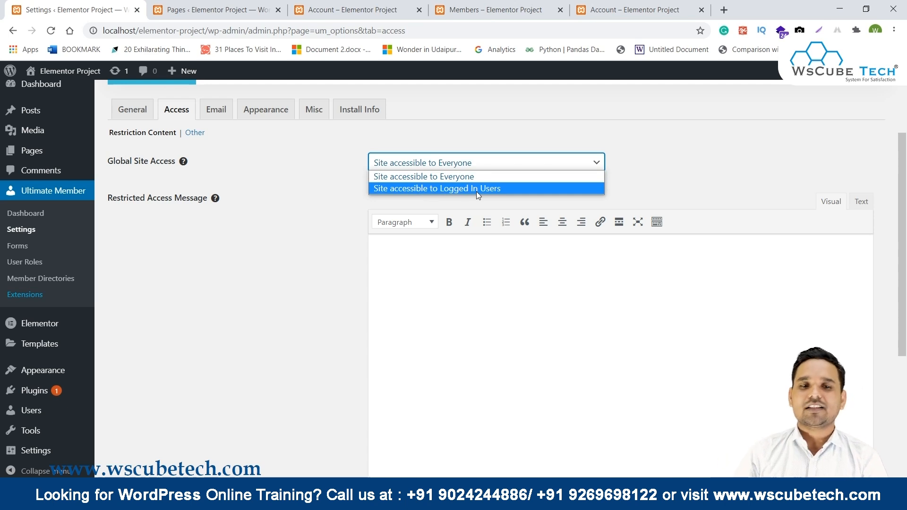
click(220, 289)
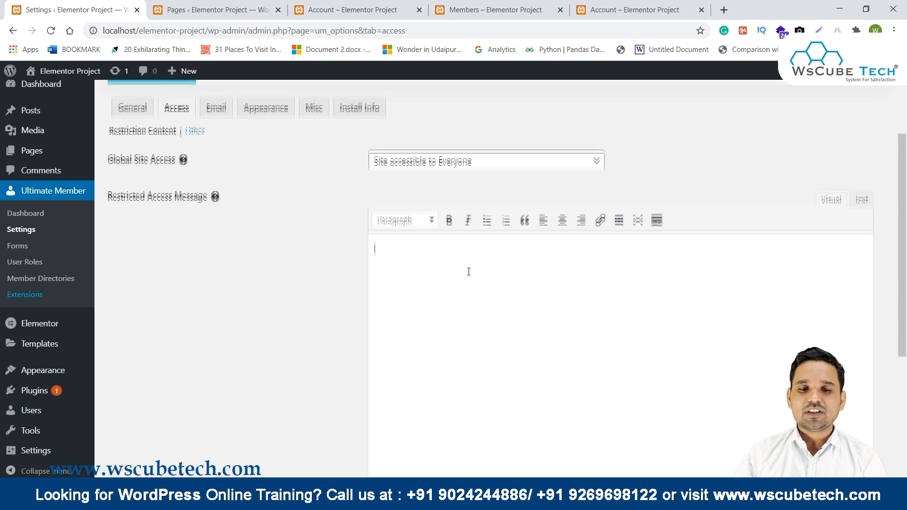
scroll(468, 272, down, 3)
scroll(413, 290, down, 3)
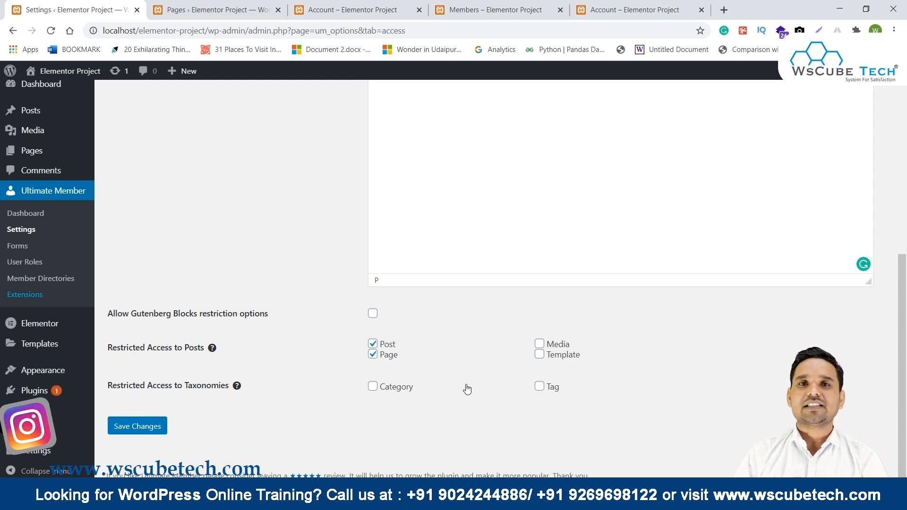
scroll(440, 379, up, 7)
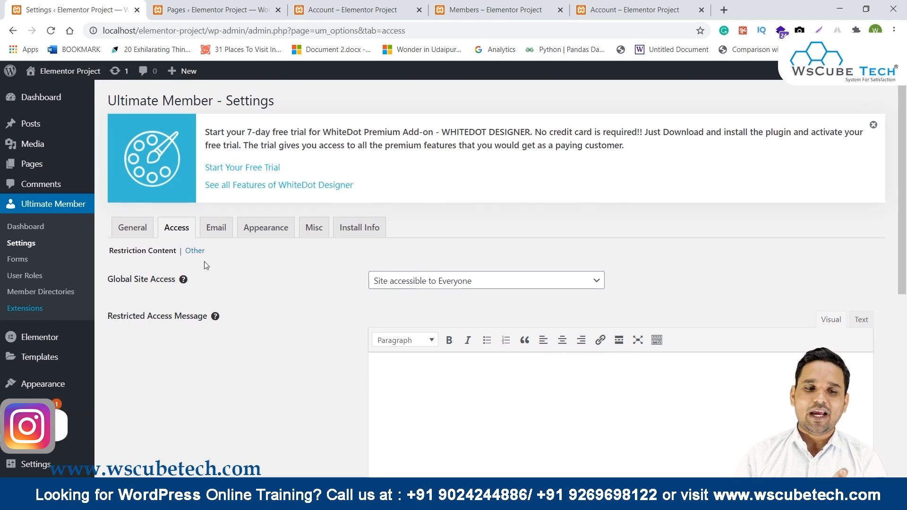
click(195, 250)
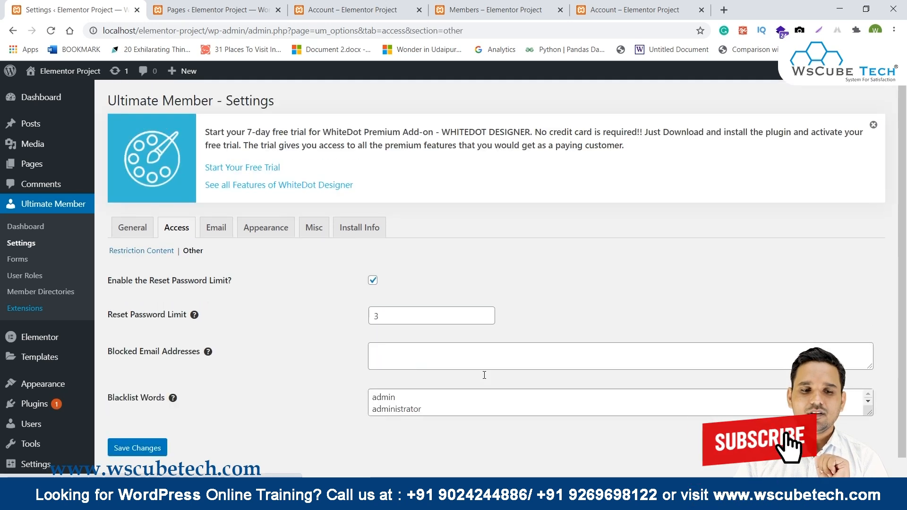
Review the Other access settings, leaving Blocked Email Addresses empty, then go to the Email settings.
scroll(147, 334, down, 1)
drag(108, 301, 174, 294)
click(577, 234)
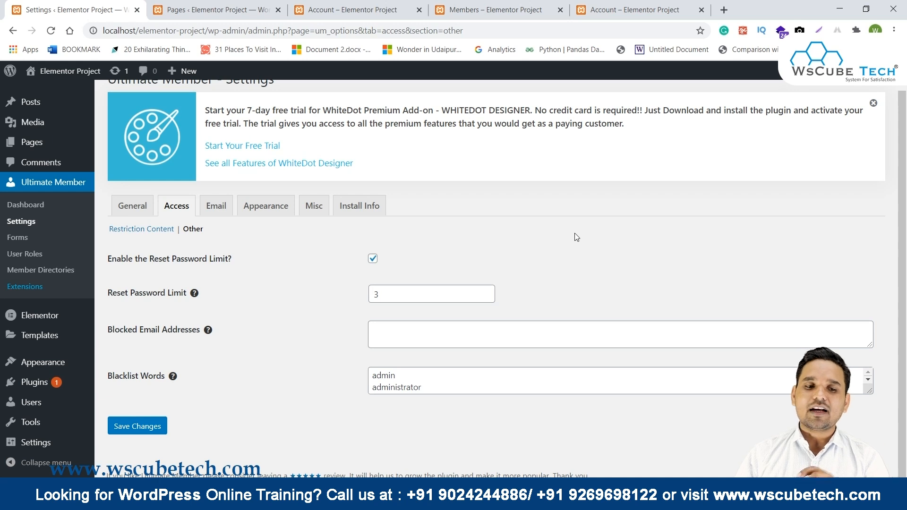
click(440, 330)
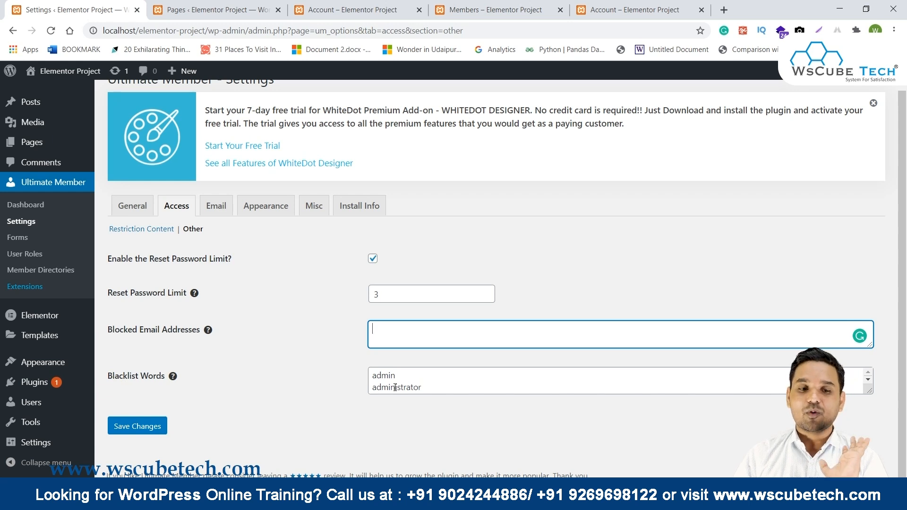
click(215, 204)
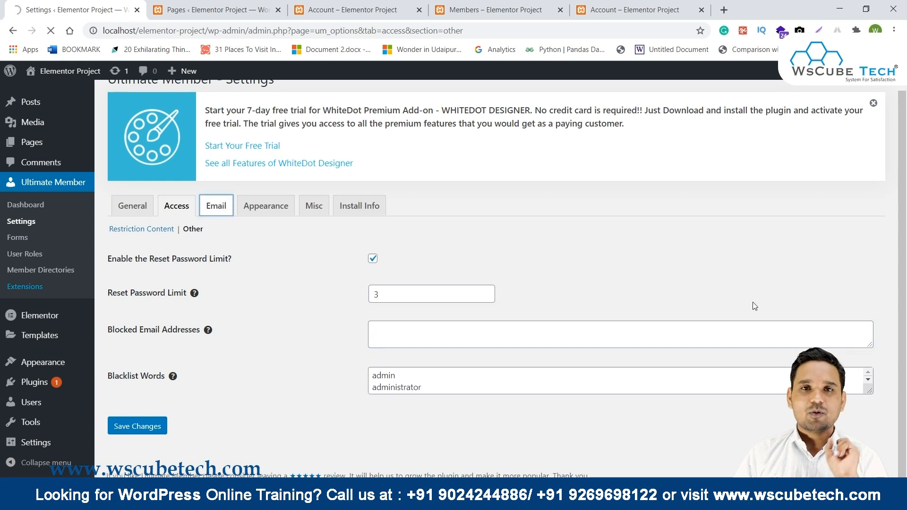
Find the Account Activation Email row with its Member recipient and open its settings.
scroll(755, 306, down, 4)
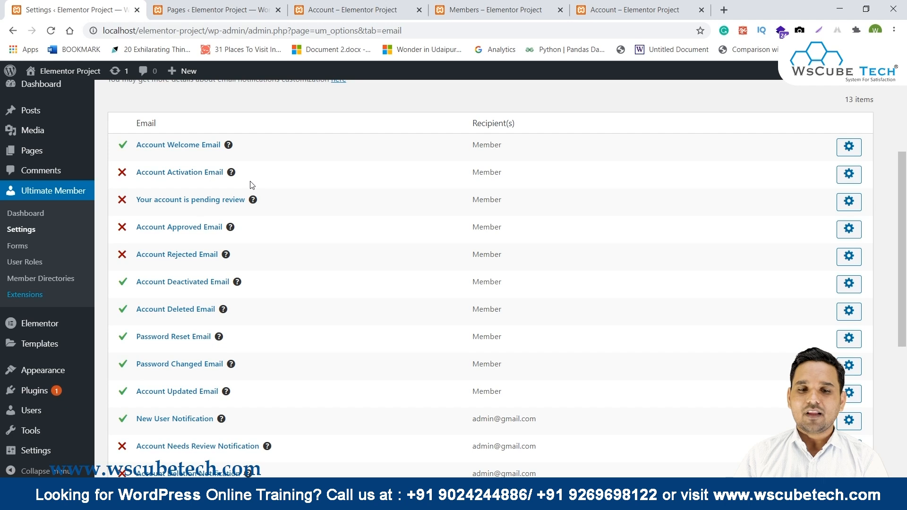
drag(527, 176, 467, 174)
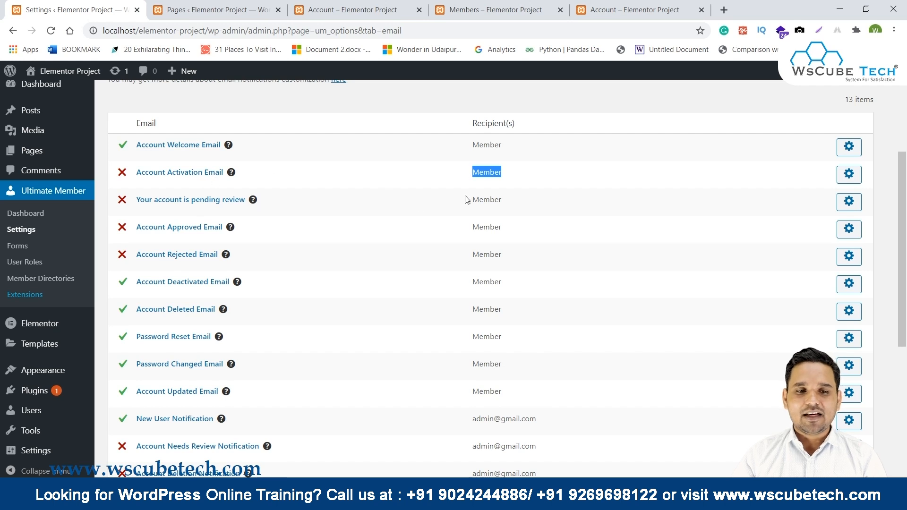
click(850, 175)
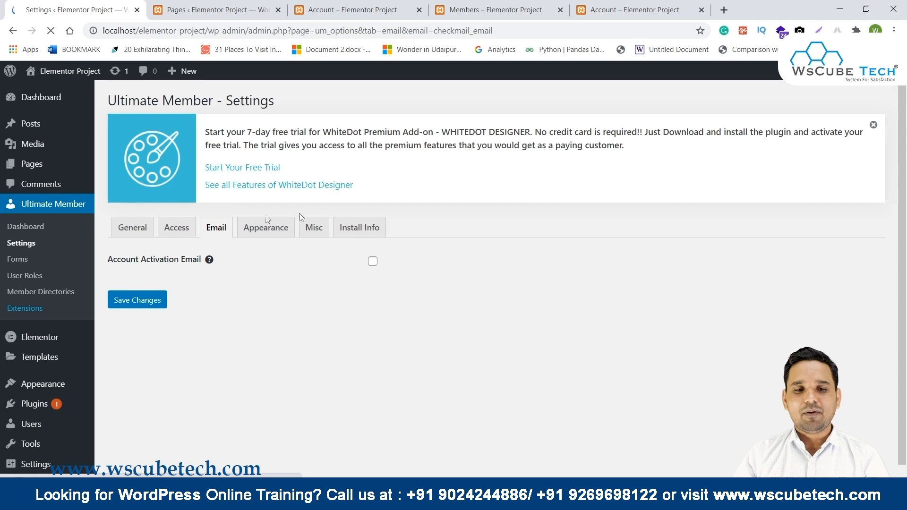
Enable the Account Activation Email notification and save the email settings.
click(373, 261)
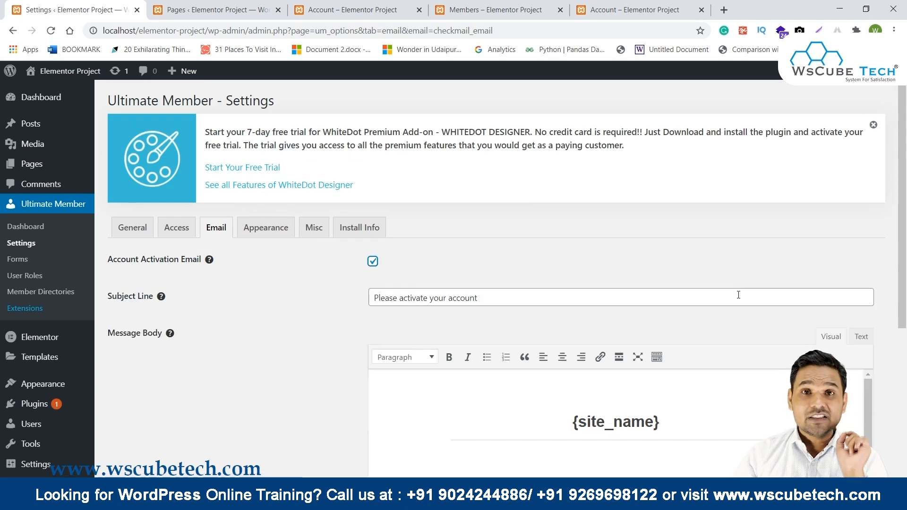
scroll(326, 331, down, 5)
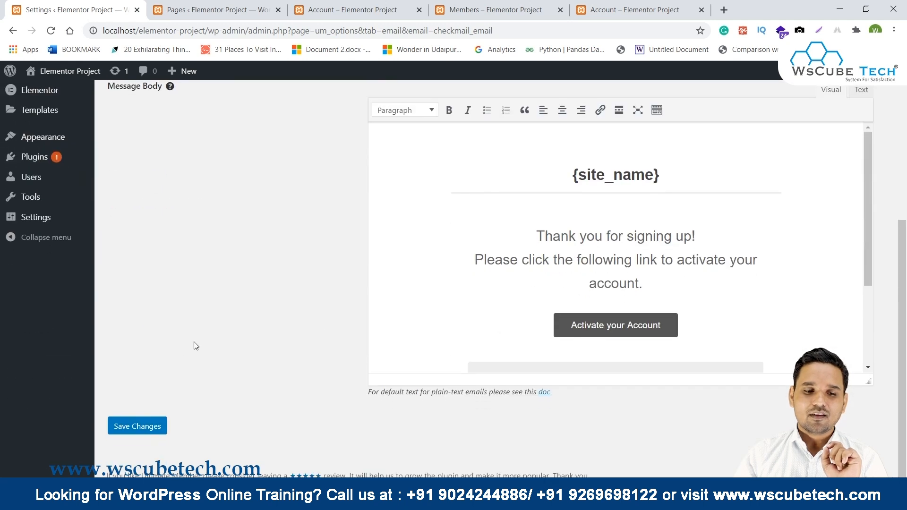
click(144, 428)
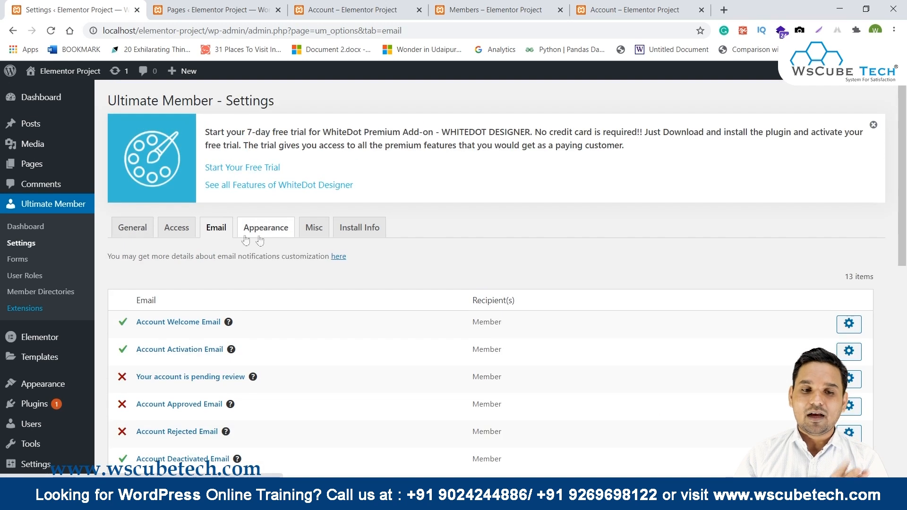
scroll(246, 227, down, 3)
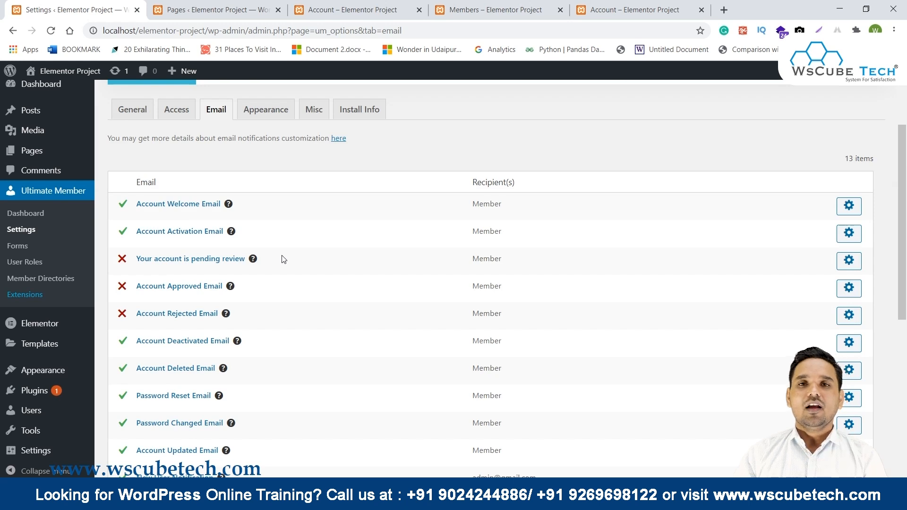
middle_click(21, 267)
Open the Subscriber role from the Ultimate Member User Roles list for editing.
click(208, 9)
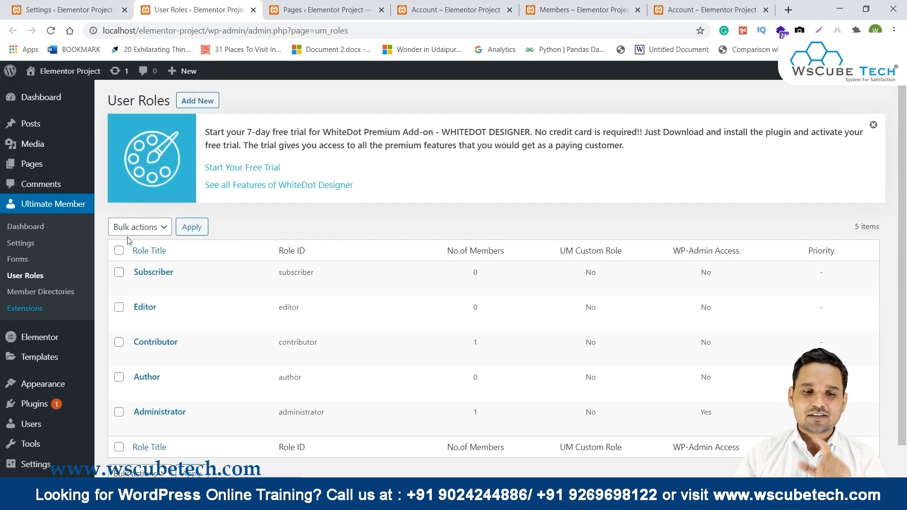
mouse_move(151, 283)
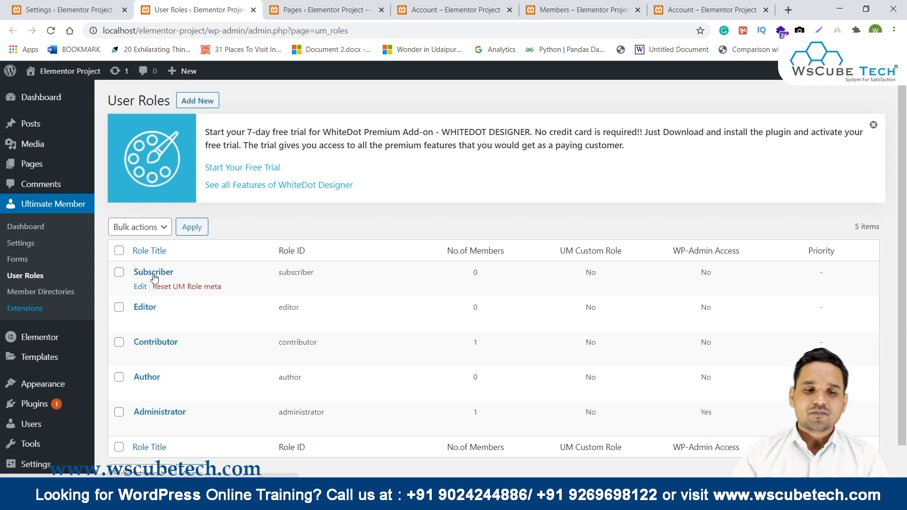
click(154, 275)
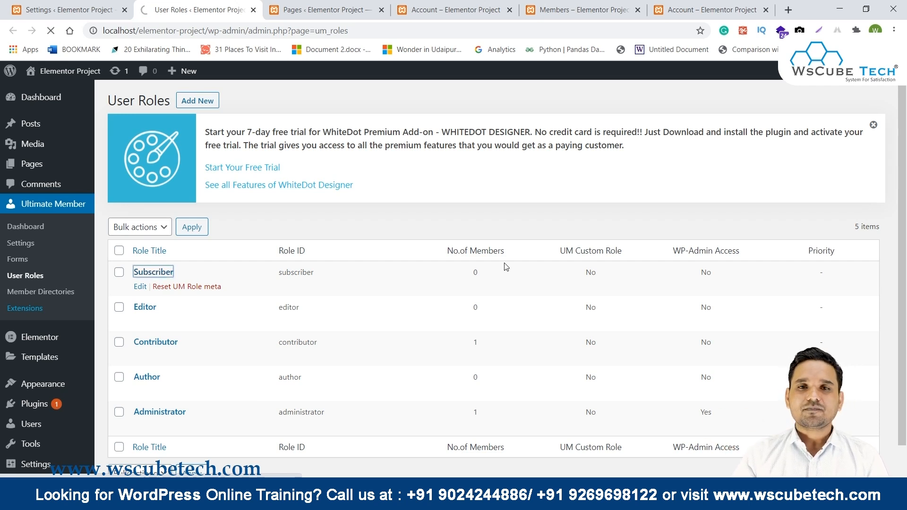
Set Subscriber registration to Require Email Activation with login after validation, and update the role.
scroll(506, 266, down, 5)
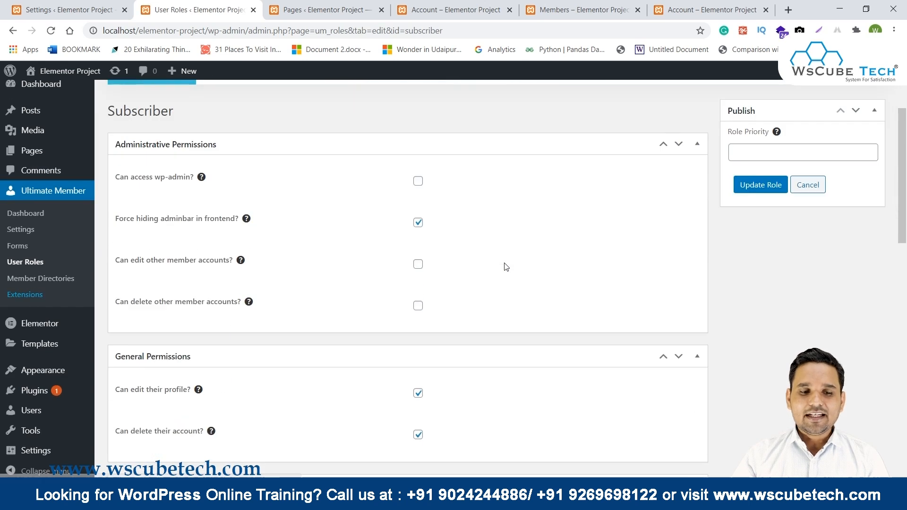
scroll(506, 267, down, 4)
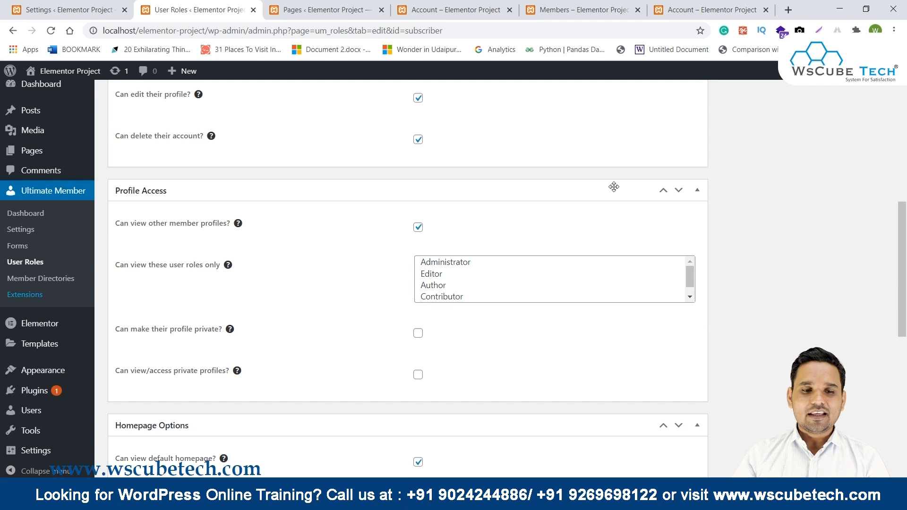
scroll(610, 191, down, 3)
scroll(456, 216, down, 4)
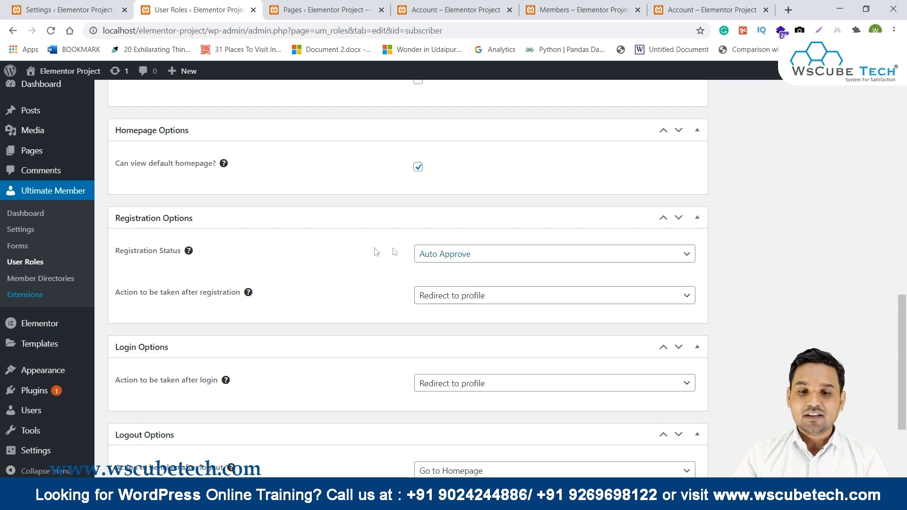
click(470, 264)
click(466, 280)
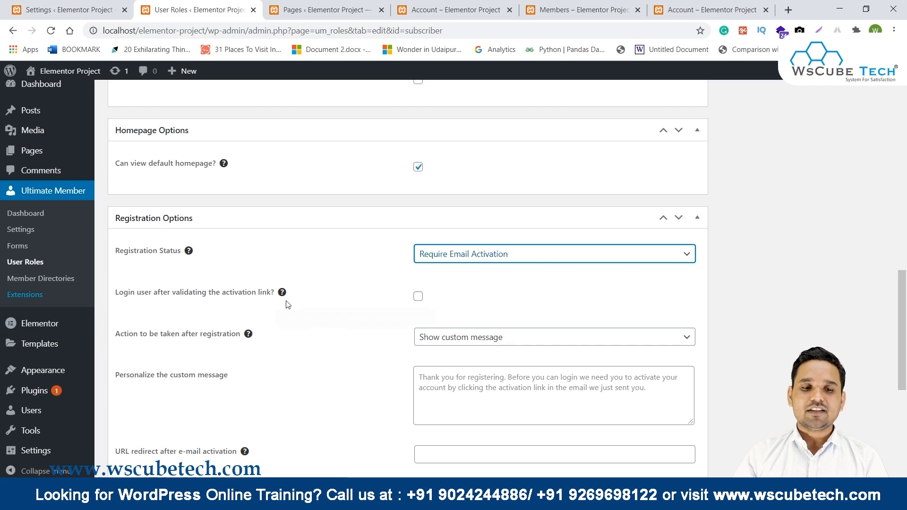
click(417, 297)
scroll(518, 296, down, 4)
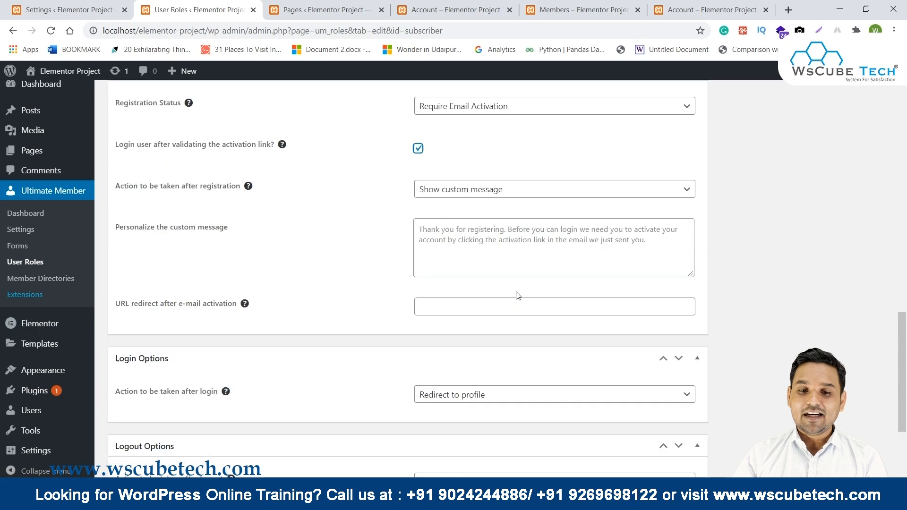
scroll(707, 248, up, 20)
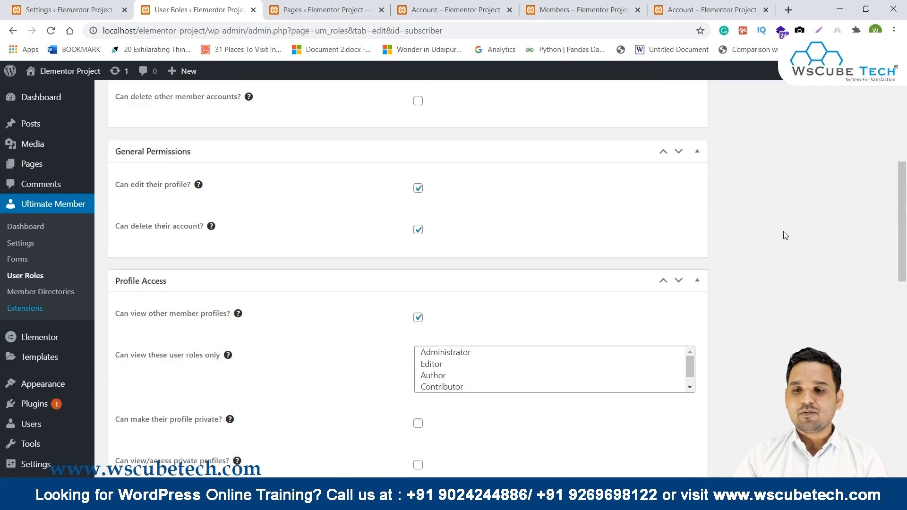
click(761, 303)
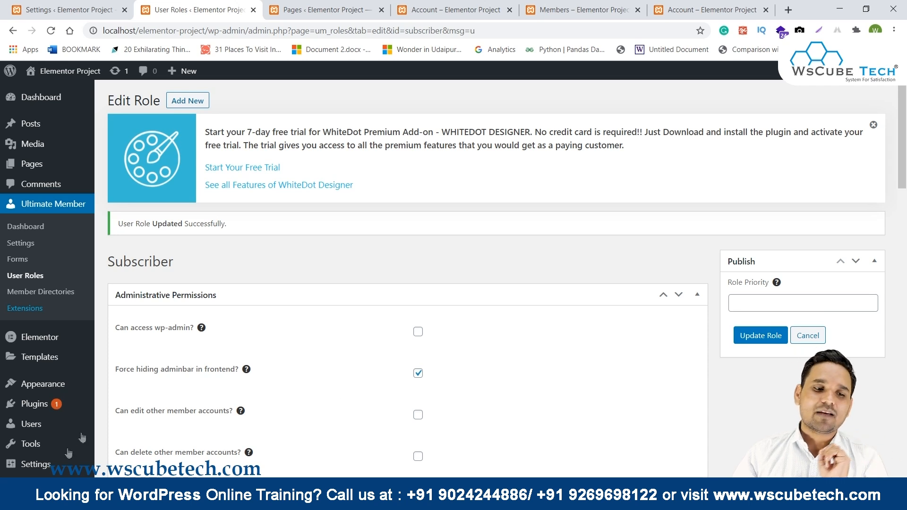
Review the updated Subscriber role page and select the site's base address in the address bar.
scroll(532, 397, down, 4)
mouse_move(33, 392)
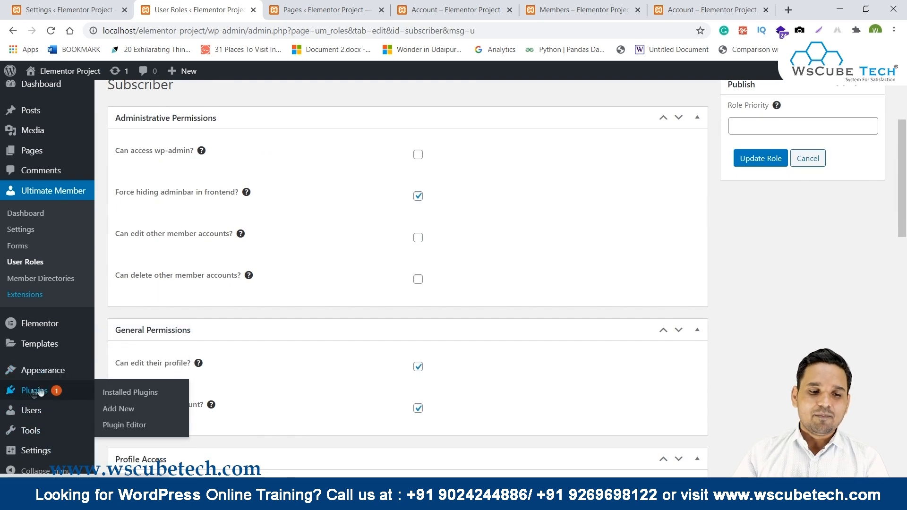
mouse_move(75, 459)
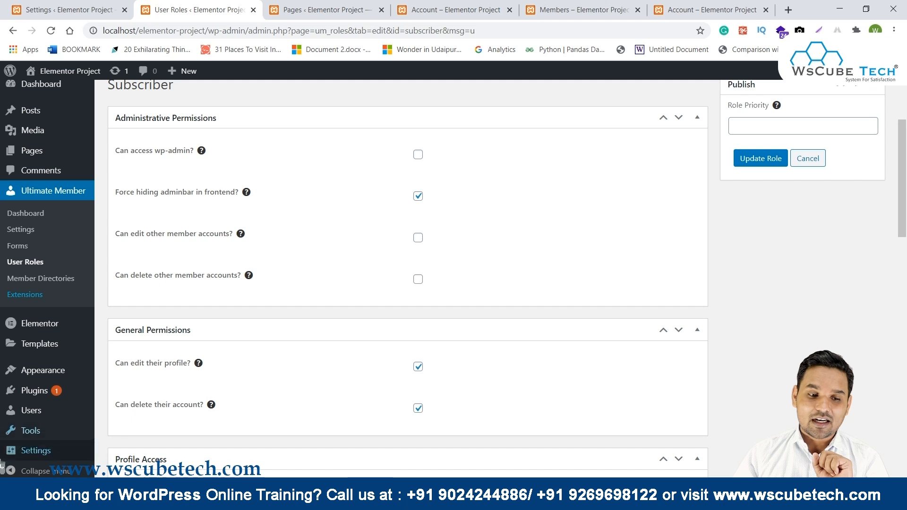
mouse_move(39, 454)
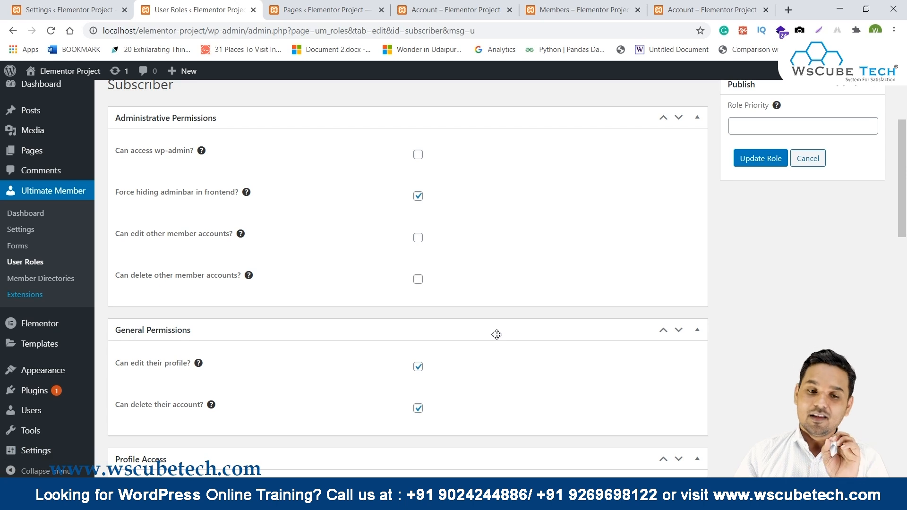
scroll(494, 336, up, 4)
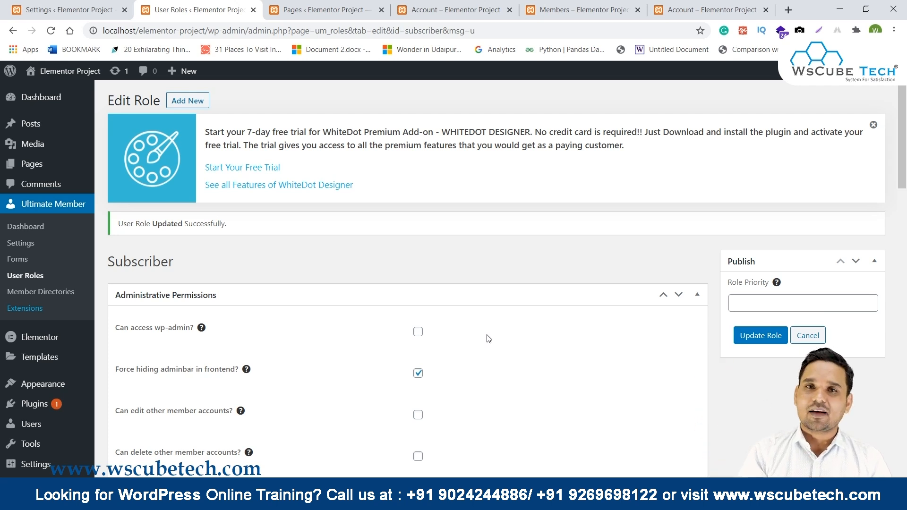
scroll(507, 297, down, 8)
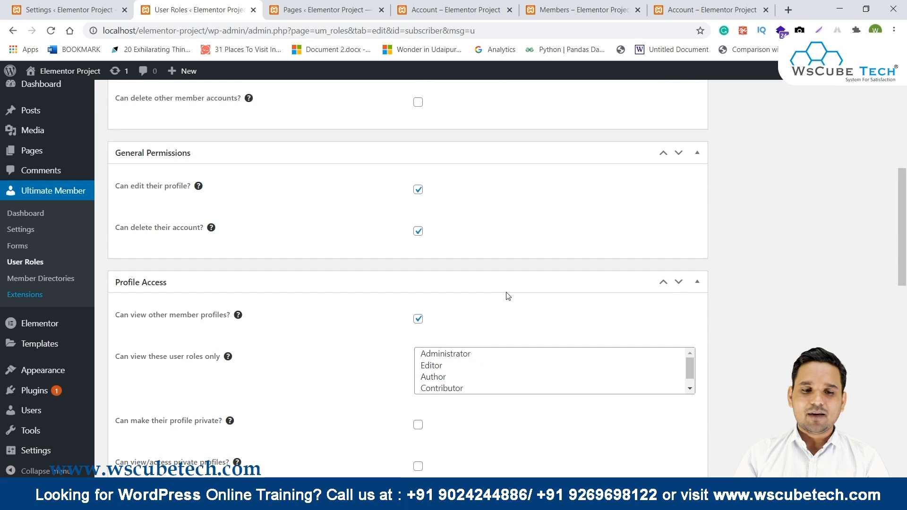
scroll(47, 323, down, 8)
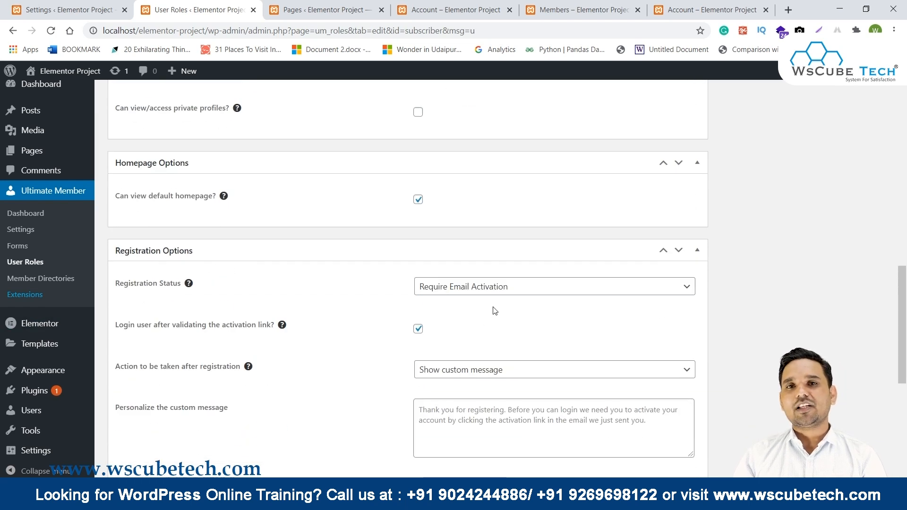
scroll(495, 311, up, 15)
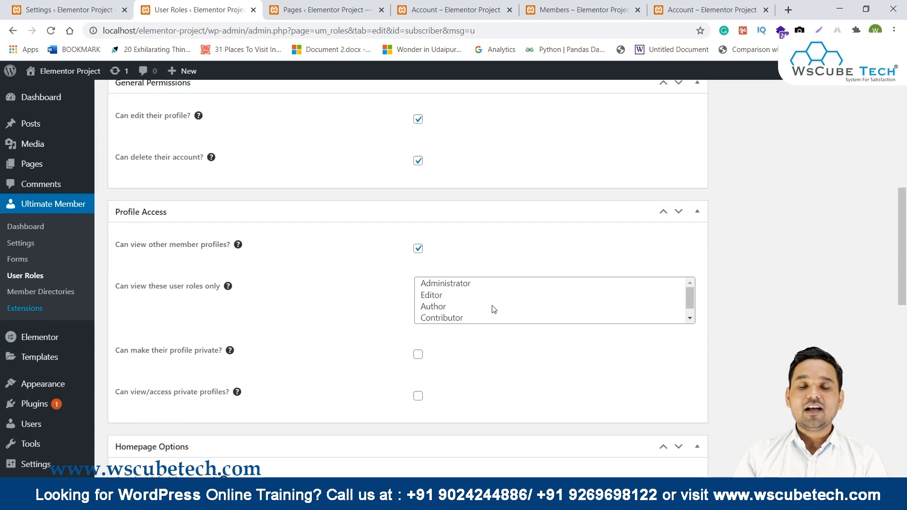
scroll(493, 310, up, 2)
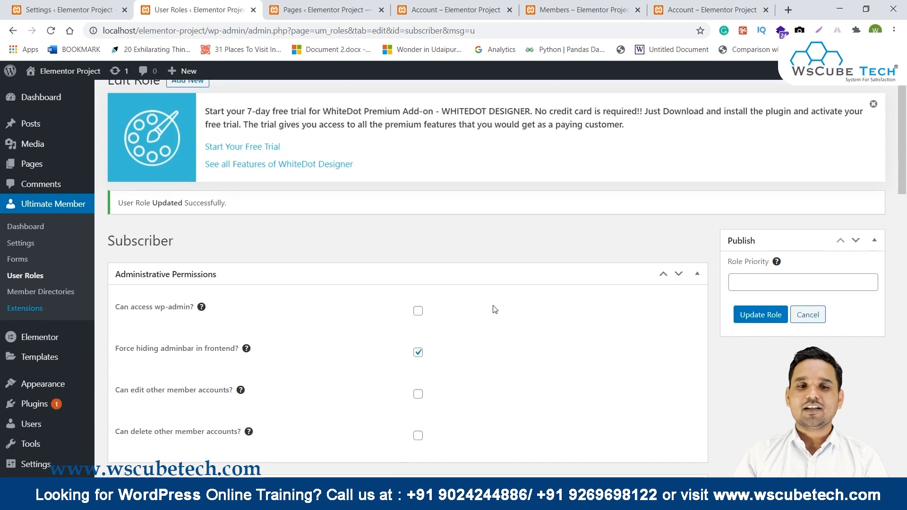
drag(209, 30, 88, 33)
Load the site in a new private window and go to its Register page.
key(ctrl+c)
key(ctrl+shift+n)
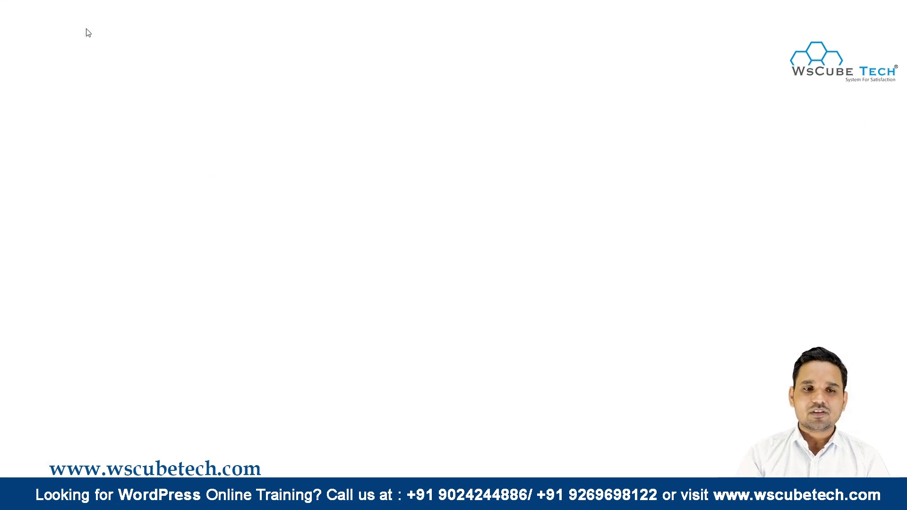
key(ctrl+v)
key(Return)
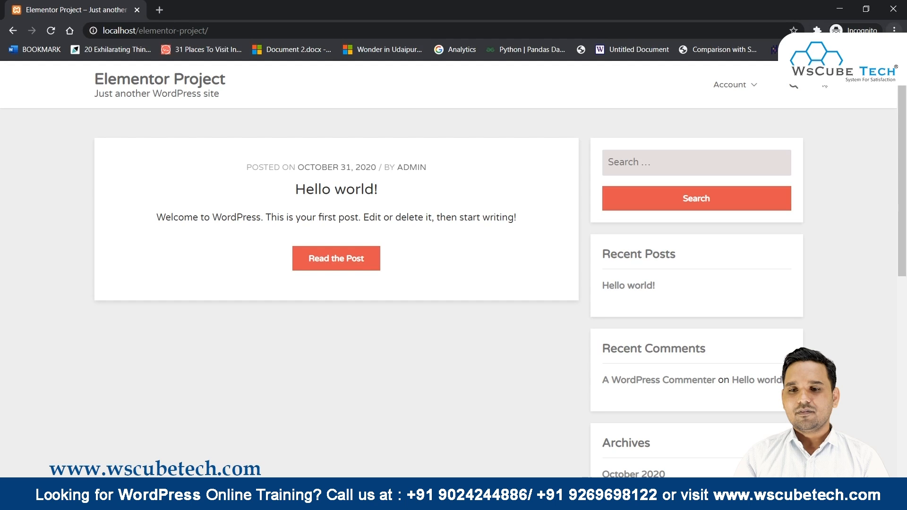
mouse_move(737, 90)
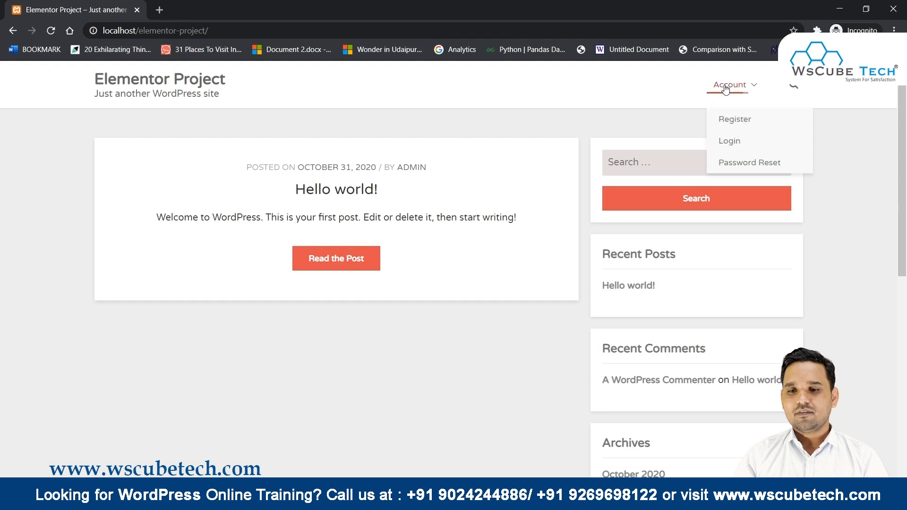
click(753, 122)
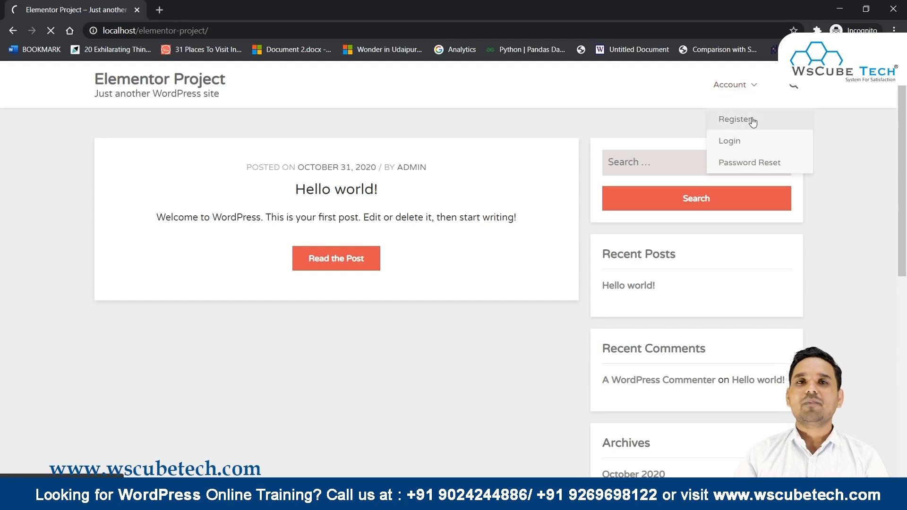
scroll(511, 201, down, 4)
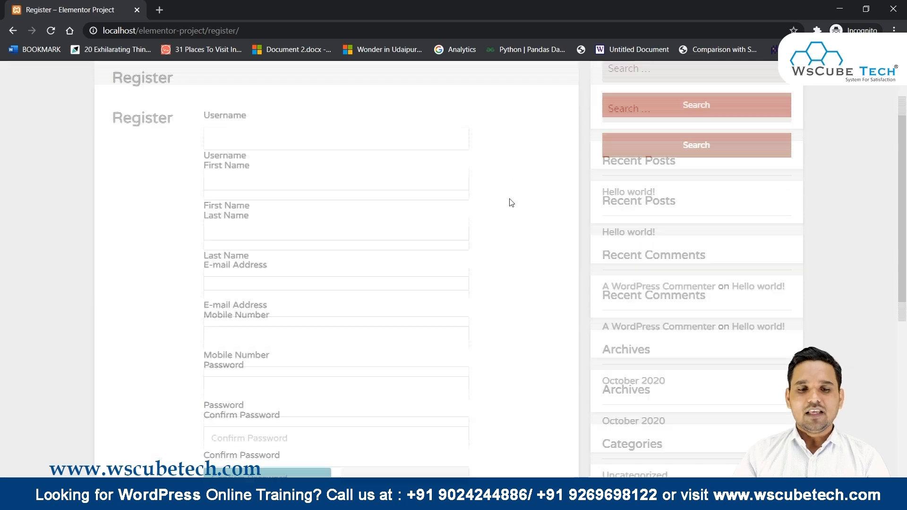
scroll(196, 187, up, 3)
Fill in the username, the test user's first and last name, and their e-mail address.
click(234, 173)
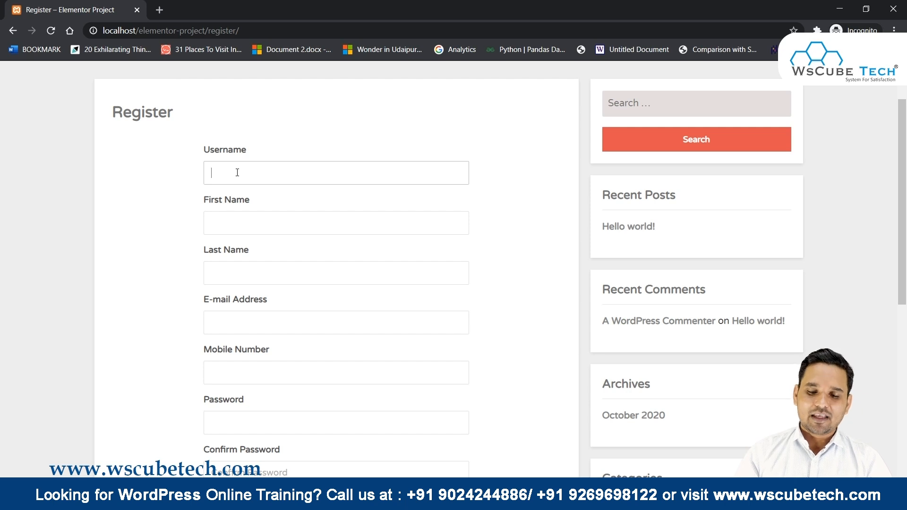
key(Tab)
text(Rai)
key(Tab)
double_click(233, 220)
key(Tab)
key(Tab)
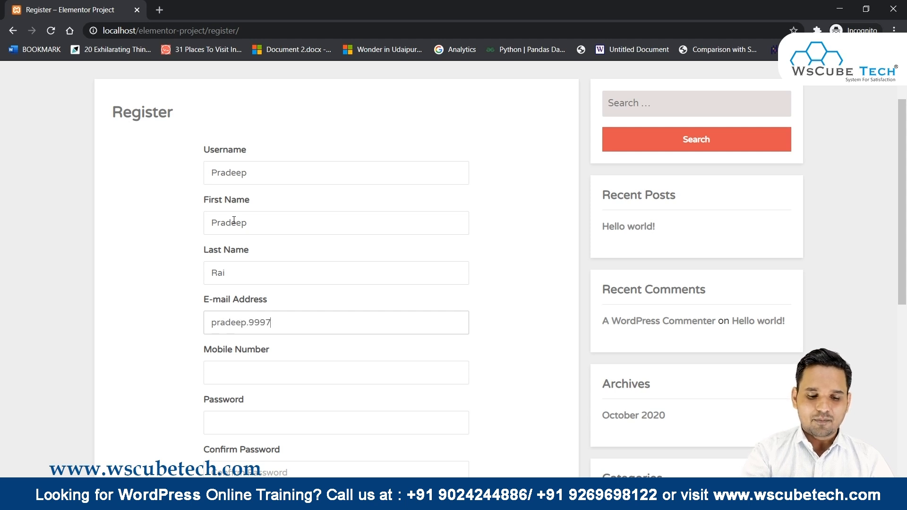
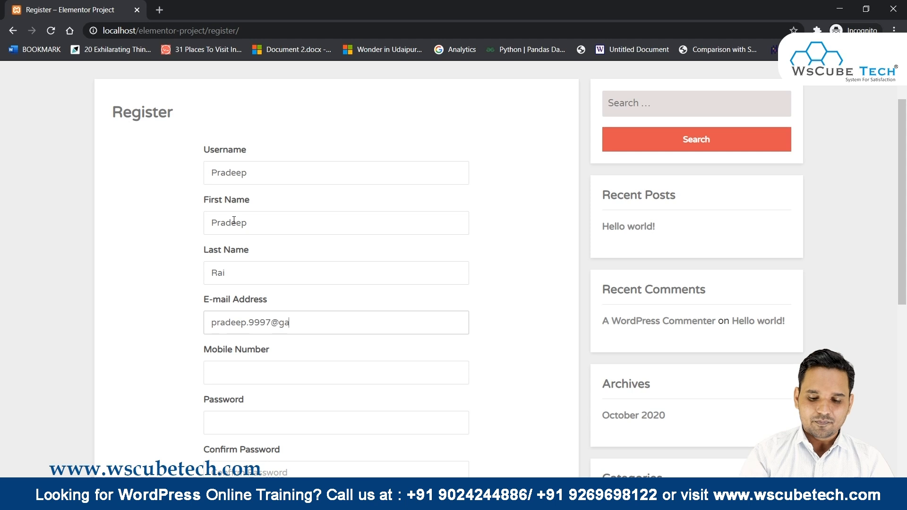
key(Tab)
Enter the mobile number without its leading zero and a password, then submit the registration.
scroll(172, 290, down, 3)
click(229, 265)
click(234, 282)
click(209, 254)
key(Delete)
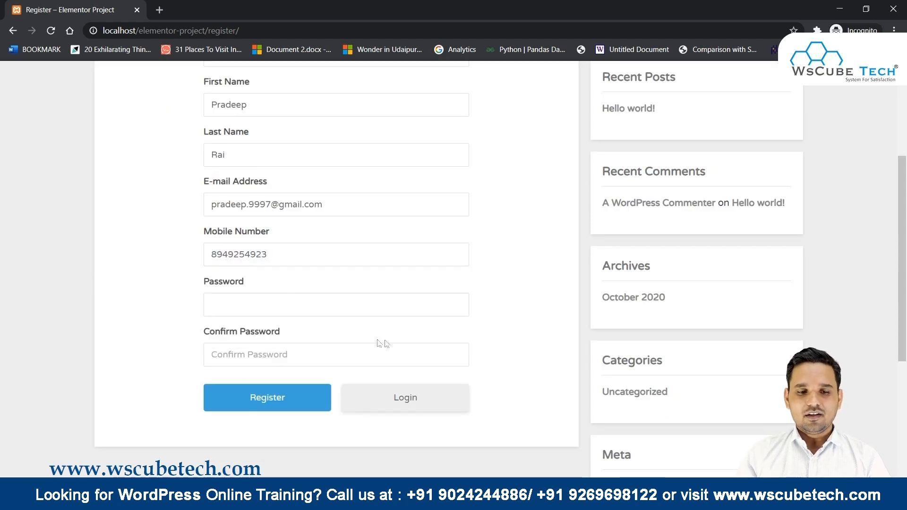
click(254, 315)
text(1)
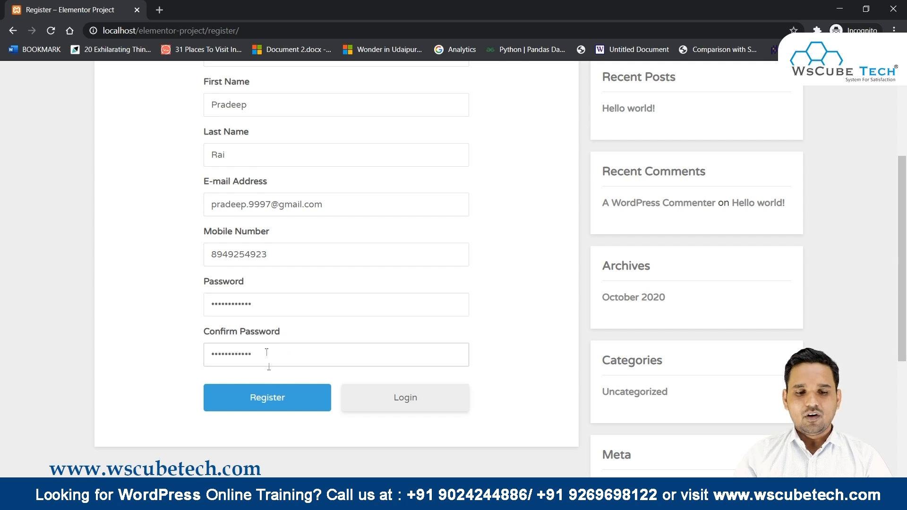
click(279, 396)
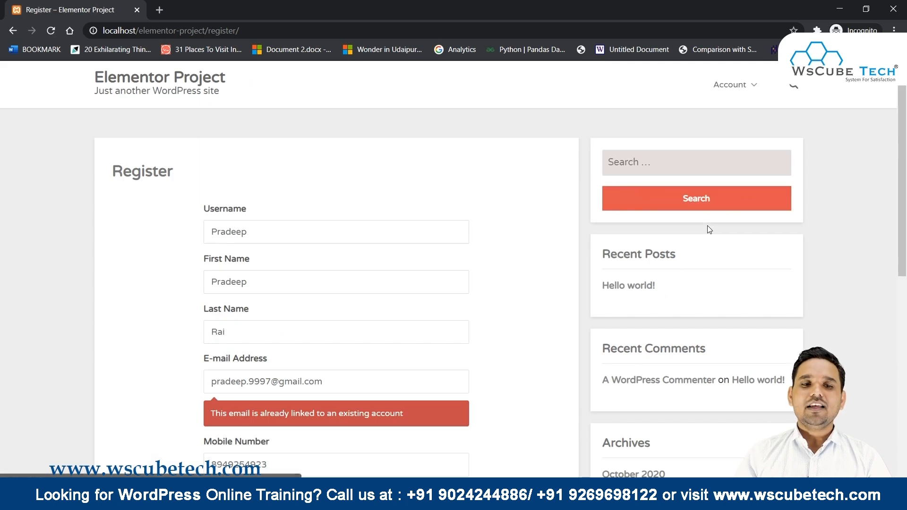
In the admin window, delete the demo user holding the test e-mail from Users > All Users.
scroll(710, 229, down, 1)
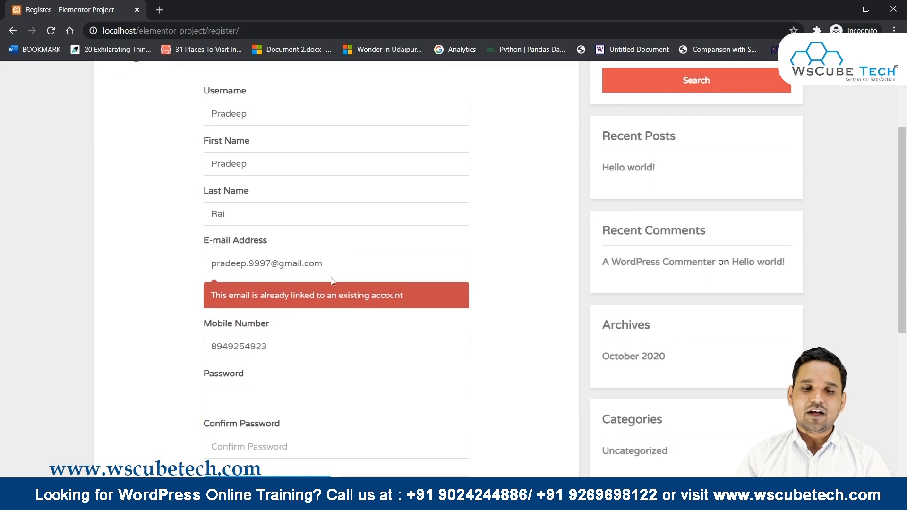
drag(324, 263, 204, 254)
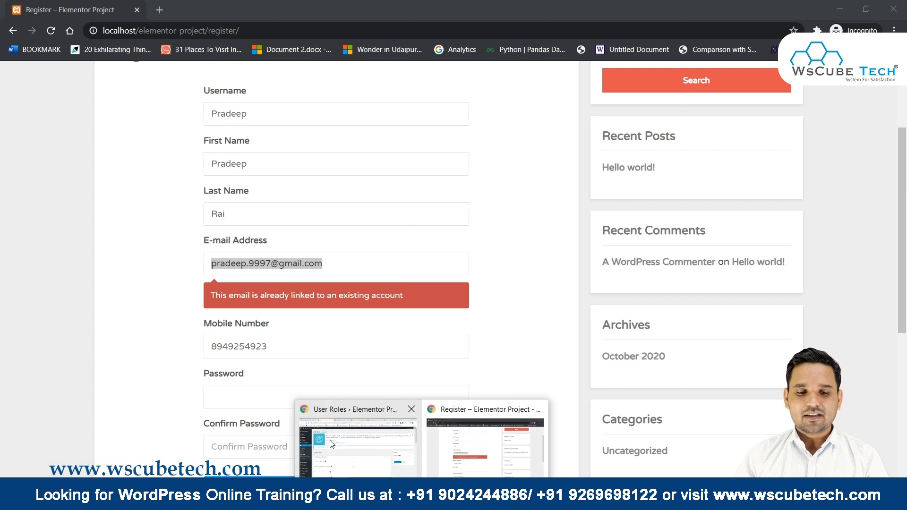
click(390, 459)
mouse_move(32, 171)
scroll(18, 257, down, 3)
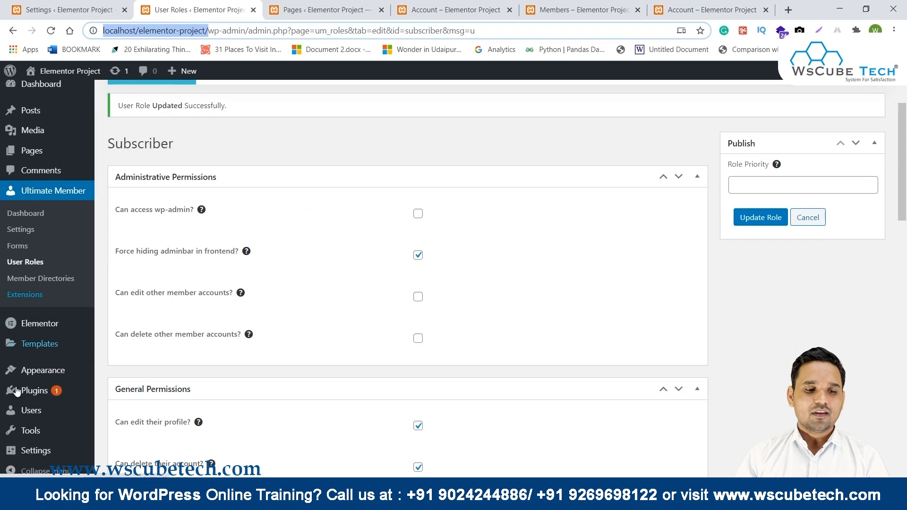
click(31, 410)
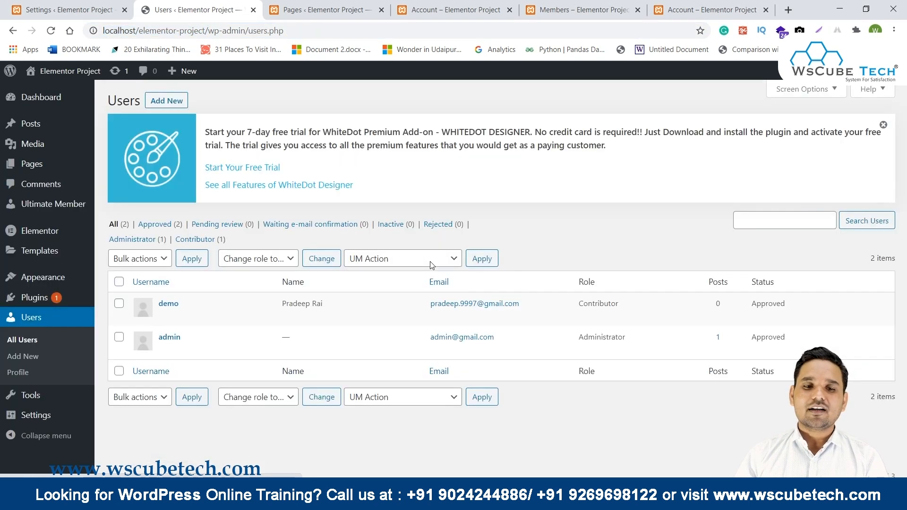
mouse_move(231, 318)
click(188, 317)
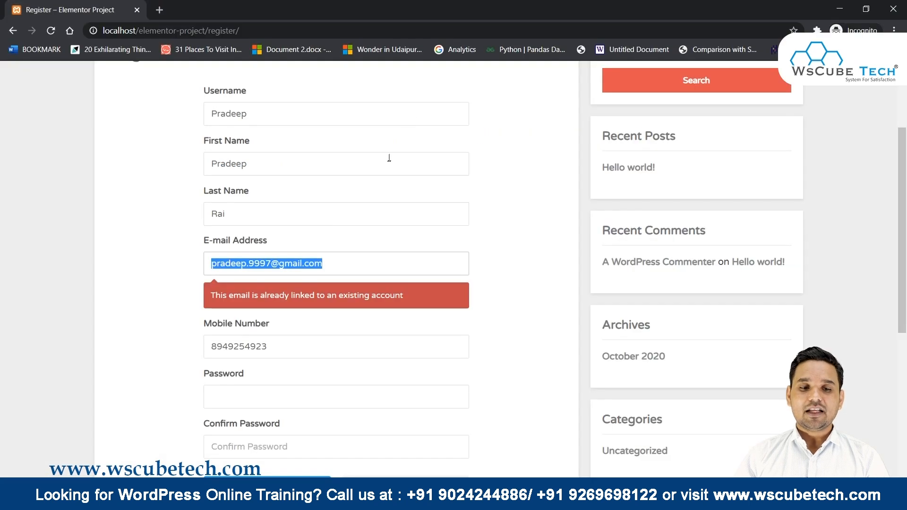
Re-enter a matching password in both password fields and resubmit to get the activation thank-you message.
scroll(388, 160, down, 2)
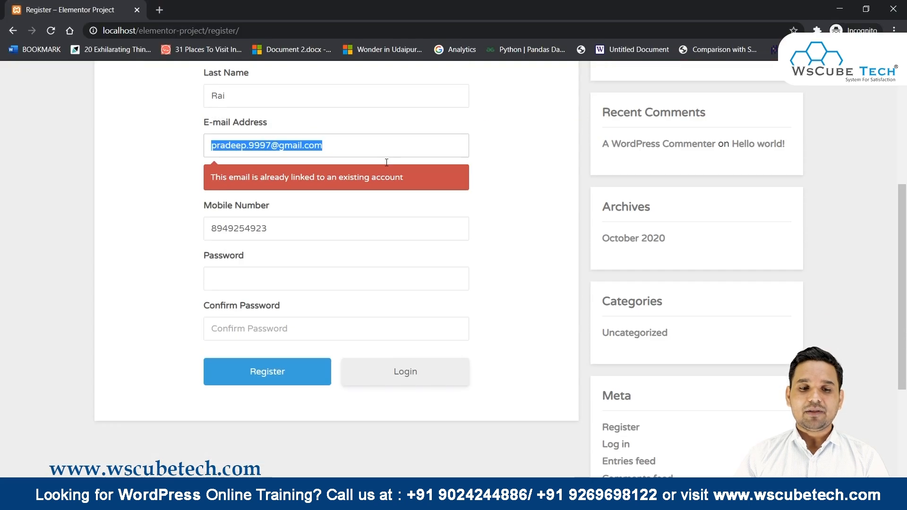
click(270, 259)
text(123456789012)
key(Tab)
text(12345678)
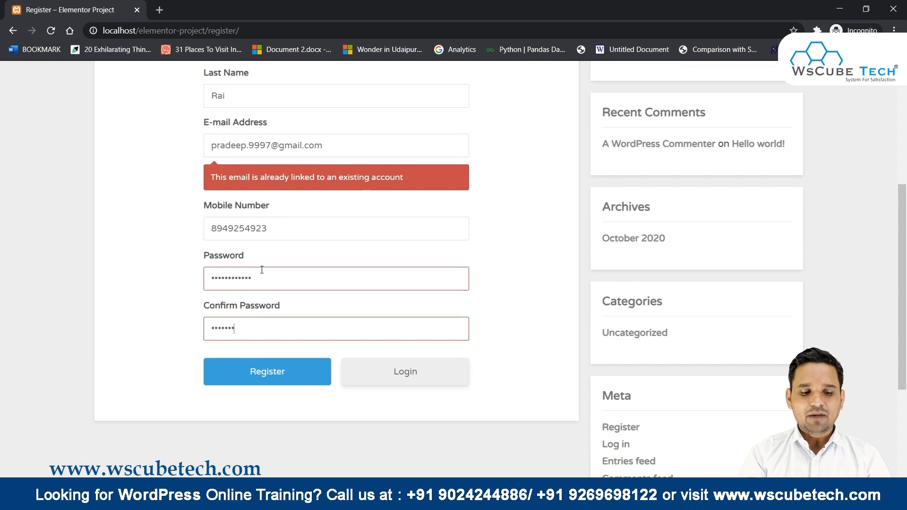
text(9012)
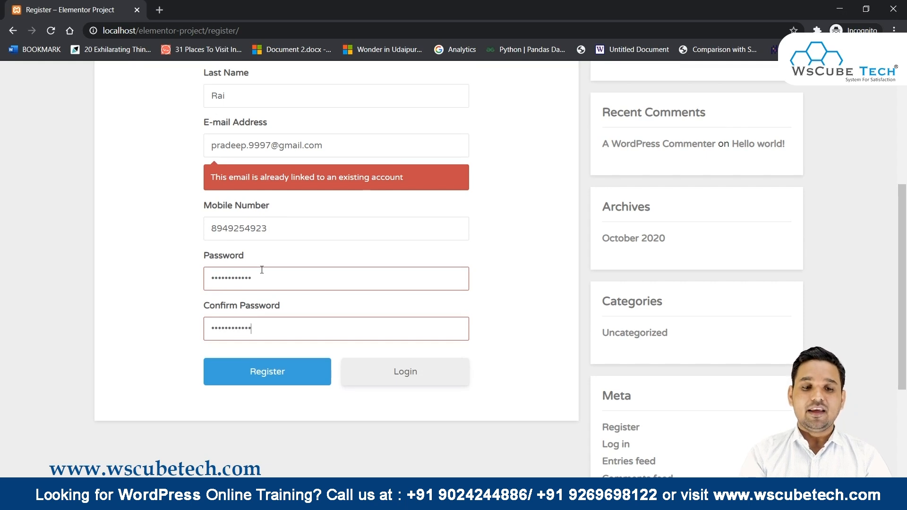
click(283, 371)
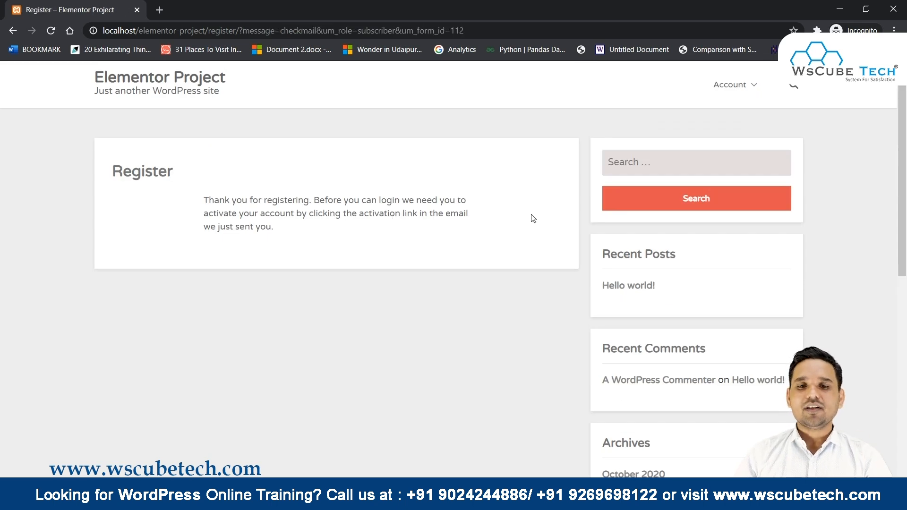
drag(364, 214, 413, 218)
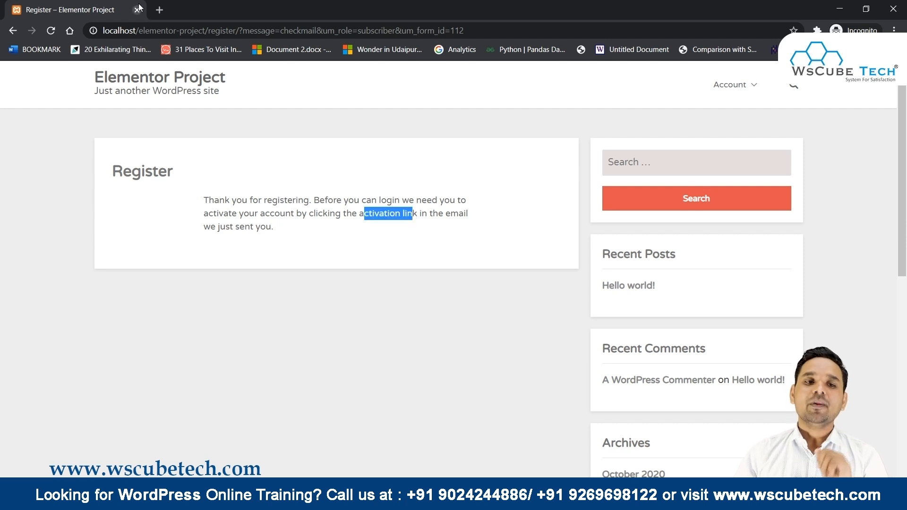
click(160, 10)
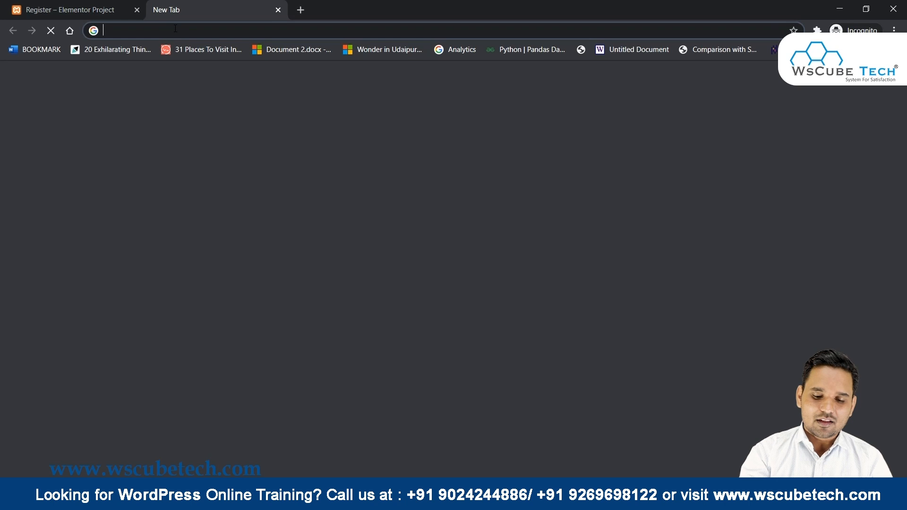
Sign in to gmail.com with the saved test account and its password.
text(gmail.com)
key(Return)
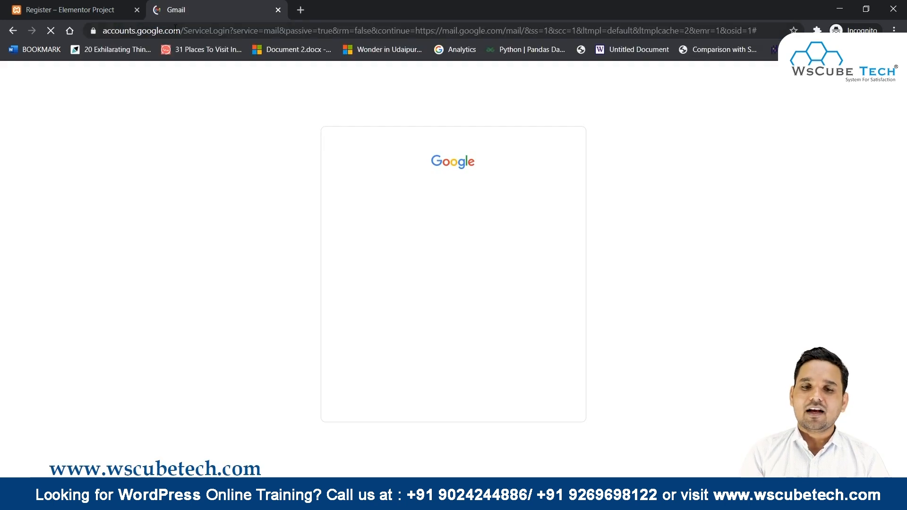
click(424, 256)
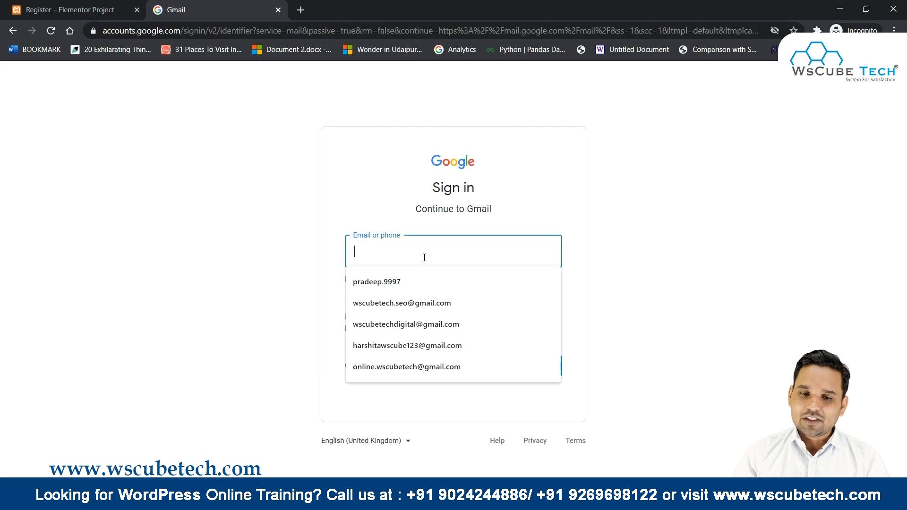
click(420, 281)
click(553, 371)
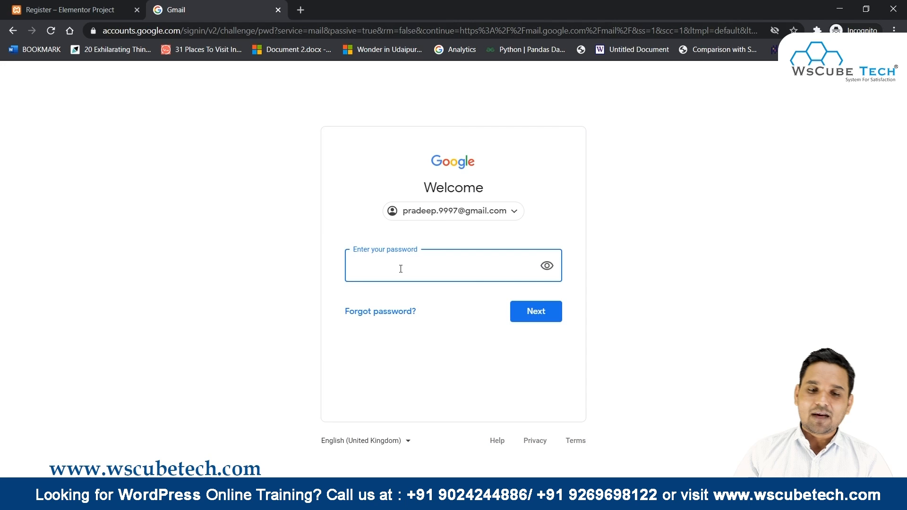
text(•••••••)
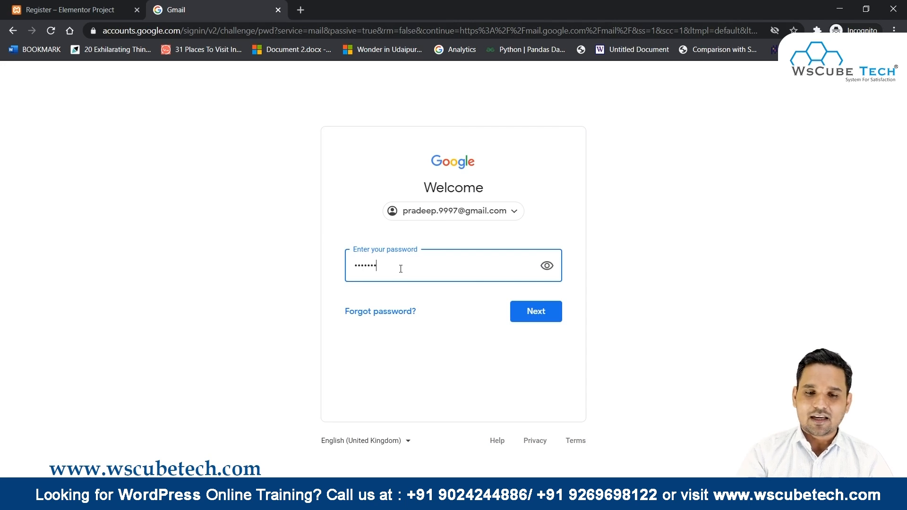
text(••••)
key(Return)
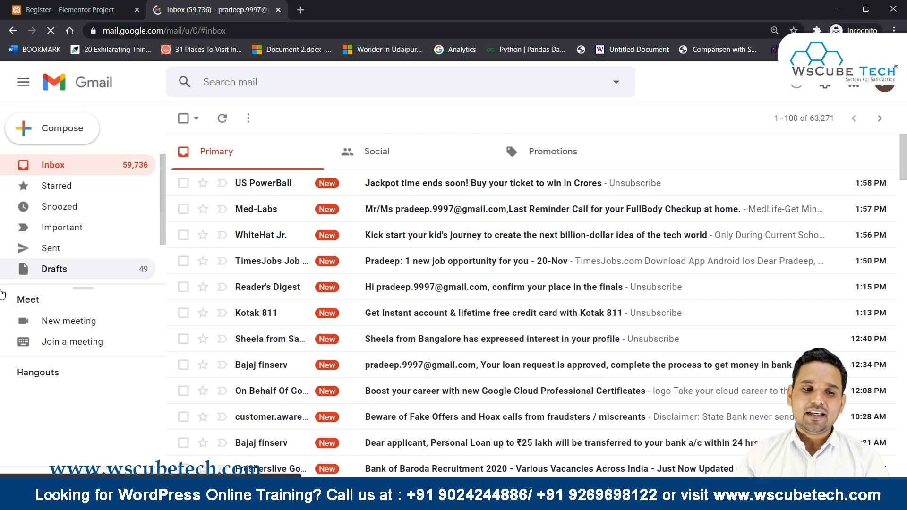
Check the inbox and Spam folder for the activation mail, then return to the Register tab.
scroll(40, 263, down, 1)
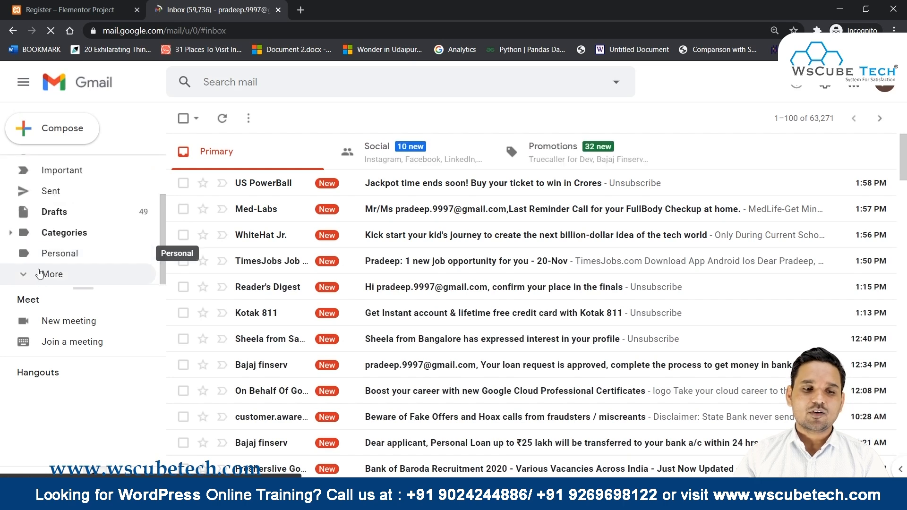
click(45, 274)
scroll(66, 254, down, 3)
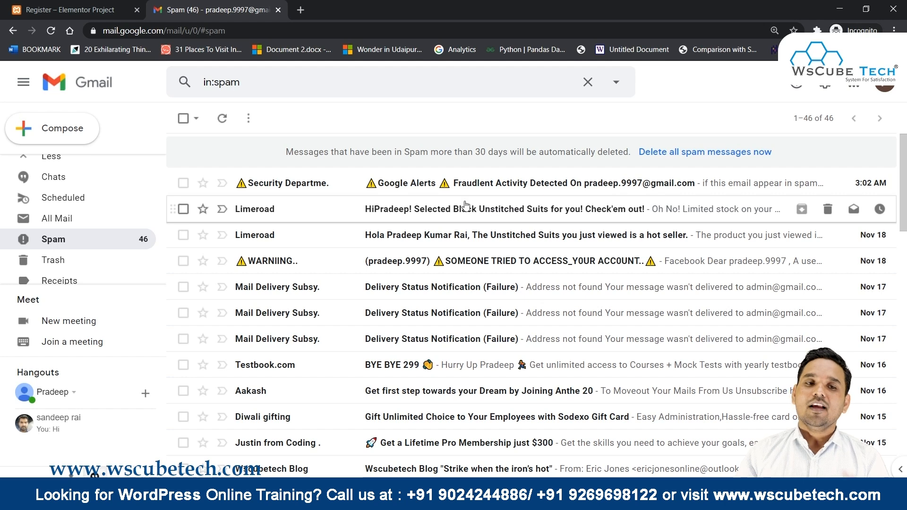
click(19, 6)
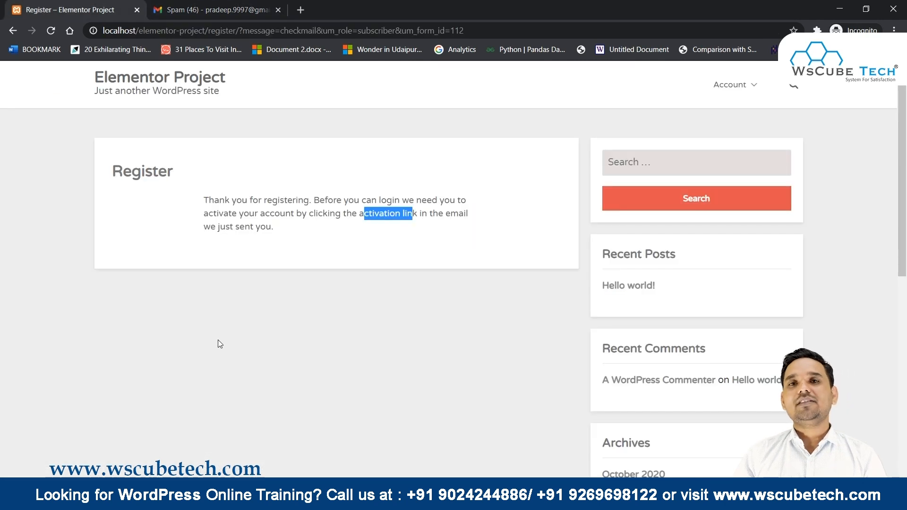
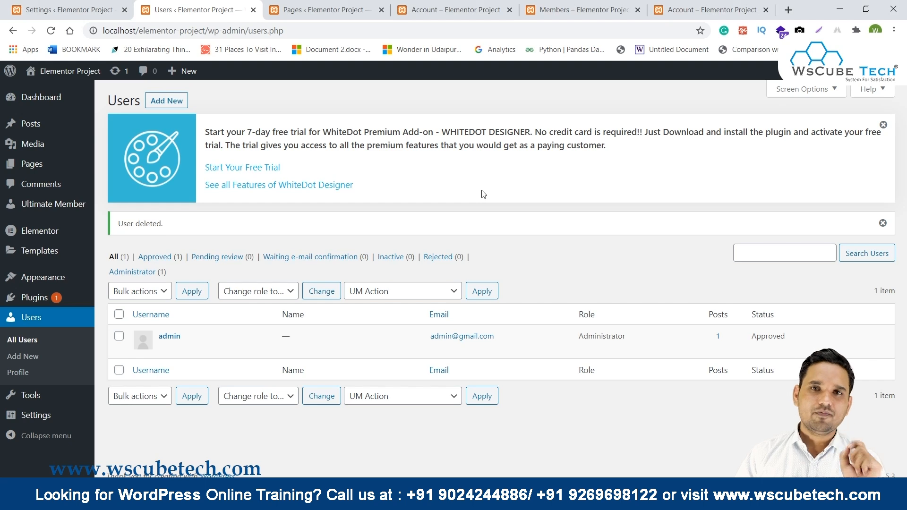
Reload Users to see the new subscriber Awaiting E-mail Confirmation, then go to Plugins.
click(50, 30)
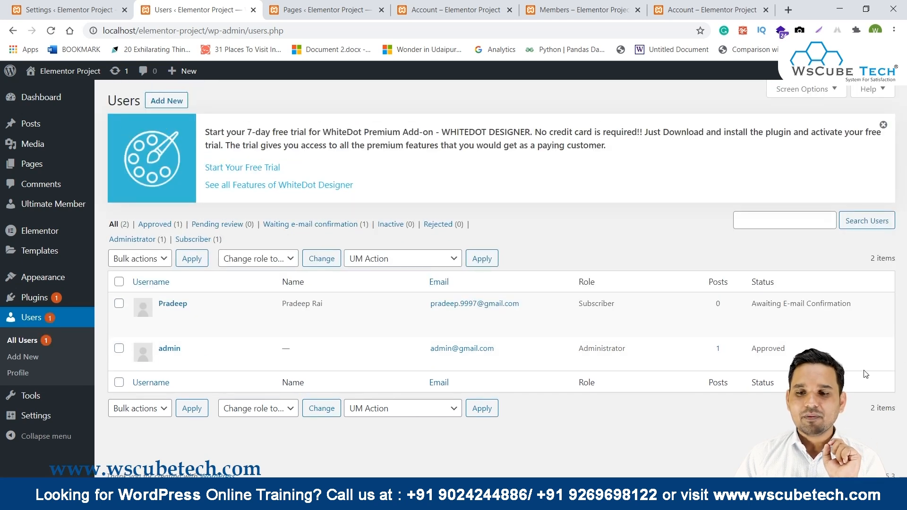
drag(756, 306, 851, 305)
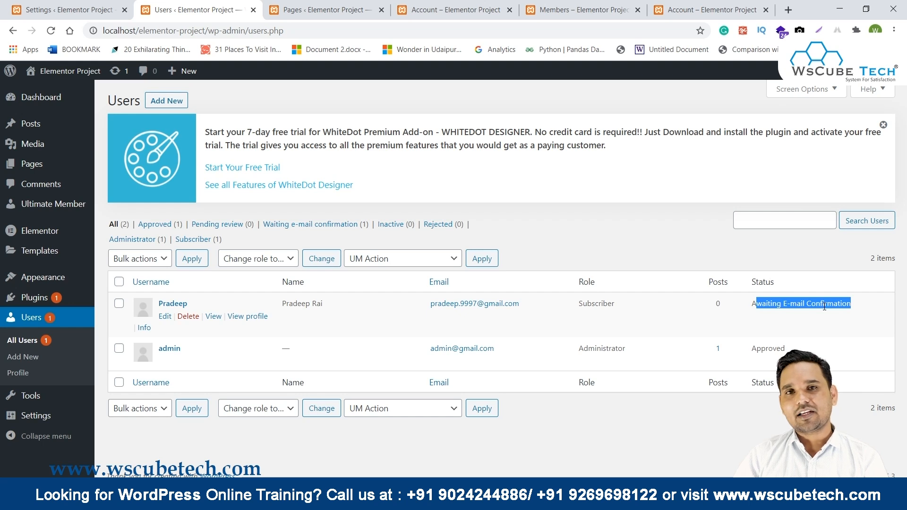
click(40, 301)
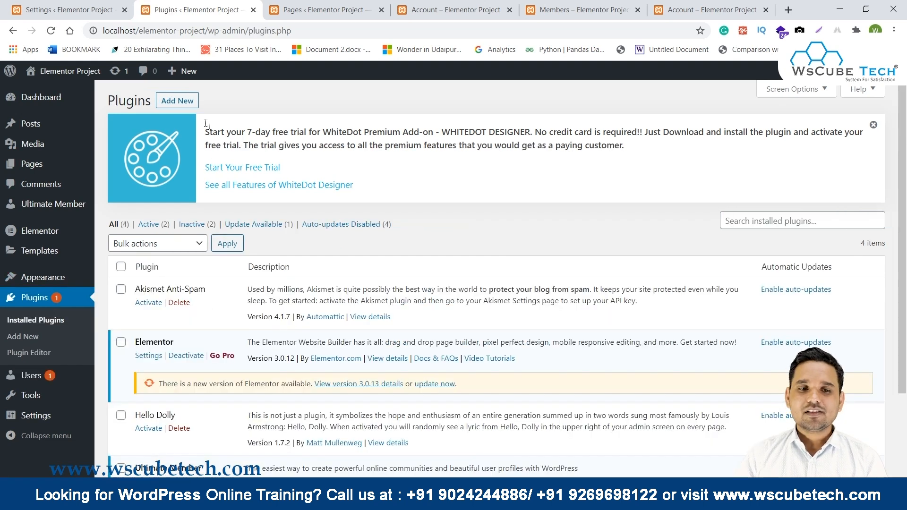
Search the plugin directory for 'easy smtp', then install and activate Easy WP SMTP.
click(175, 105)
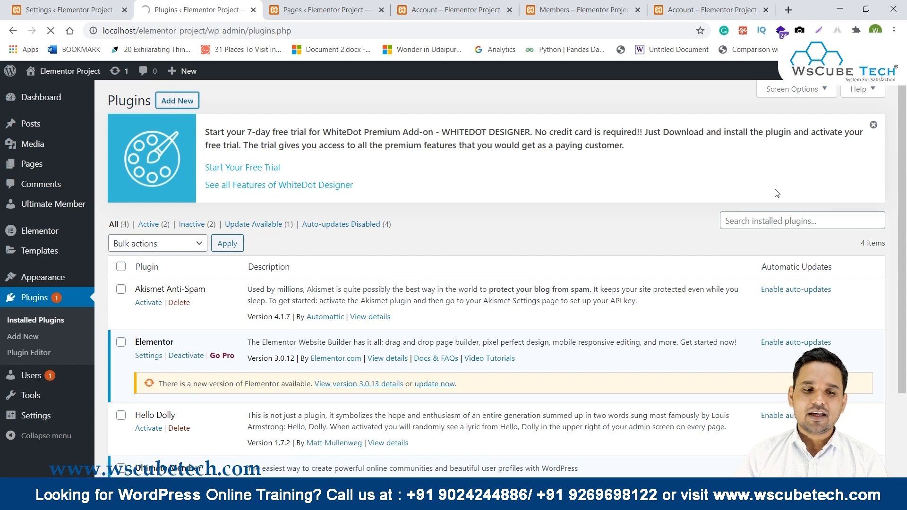
scroll(777, 193, down, 2)
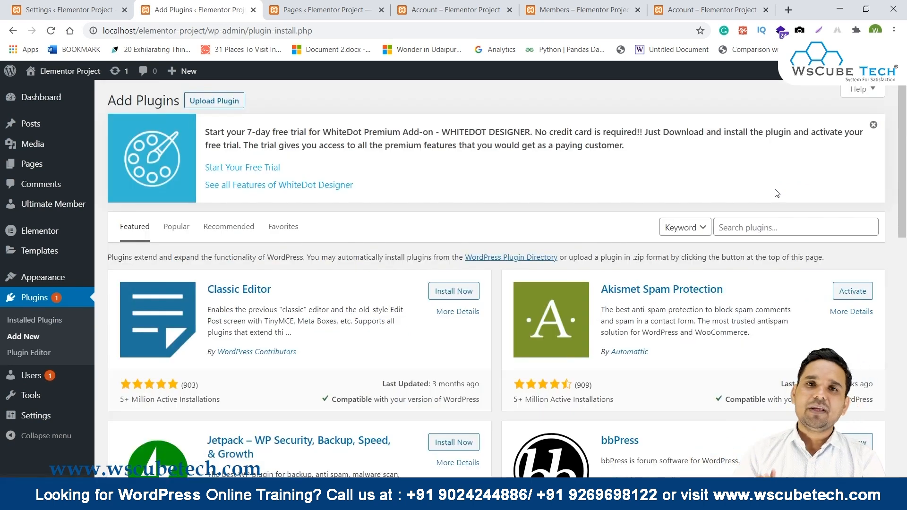
click(758, 225)
text(e)
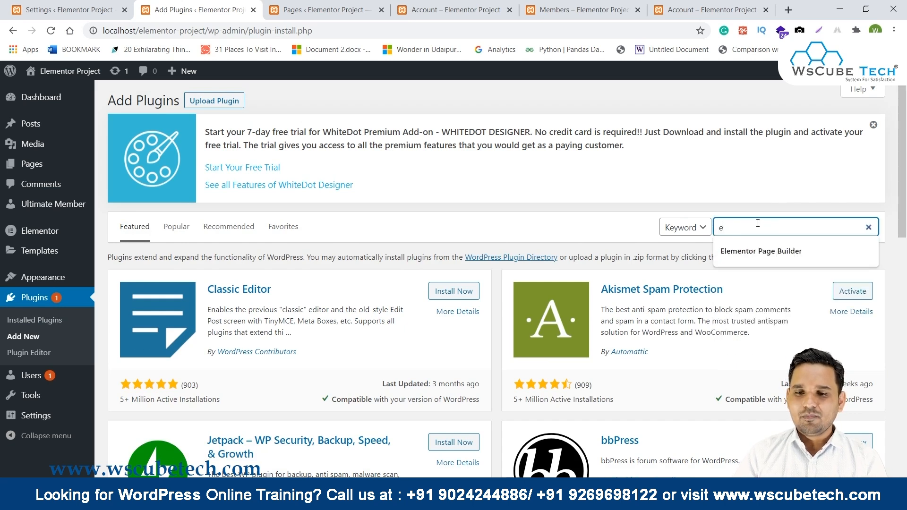
text(asy smt)
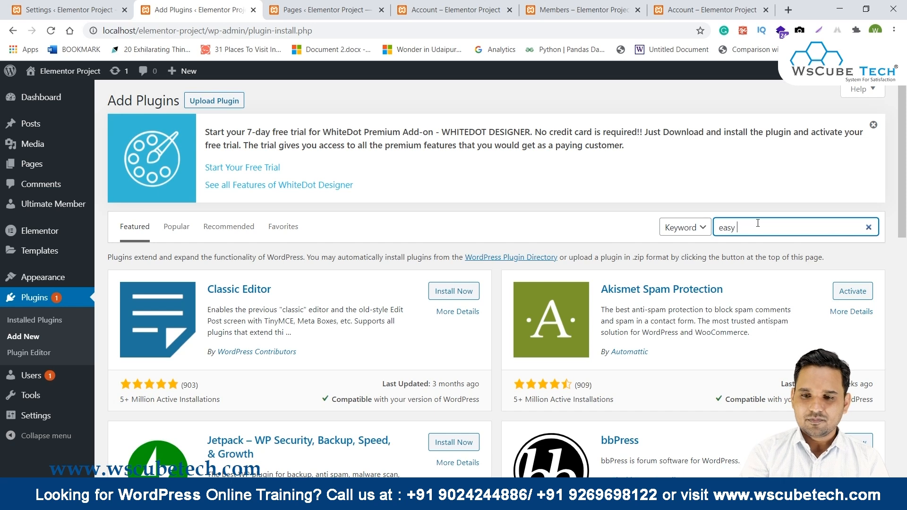
text(p)
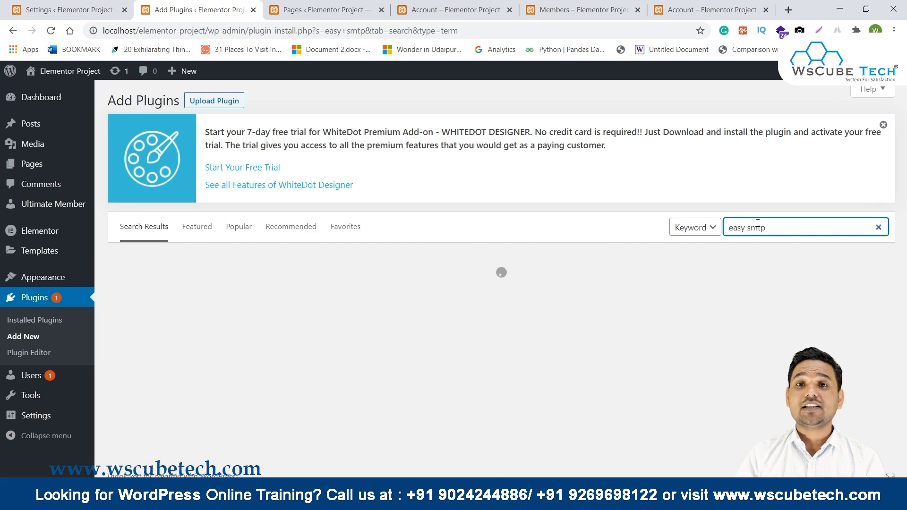
scroll(758, 224, down, 4)
drag(207, 267, 272, 267)
click(479, 270)
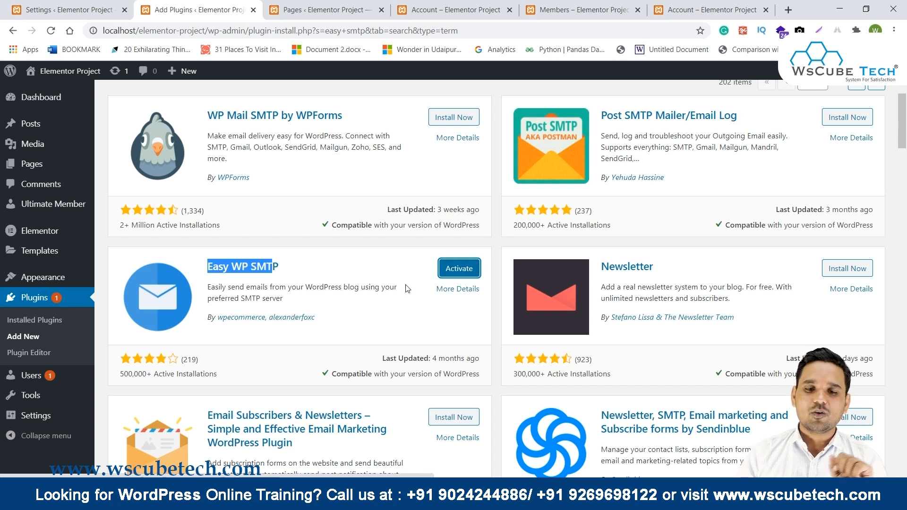
click(476, 268)
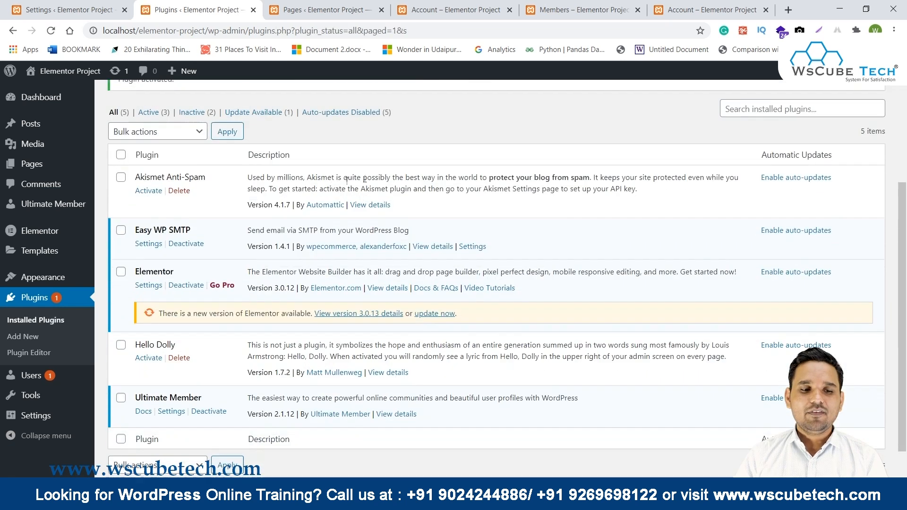
In Easy WP SMTP settings, enter the Gmail account as the From Email Address.
mouse_move(31, 418)
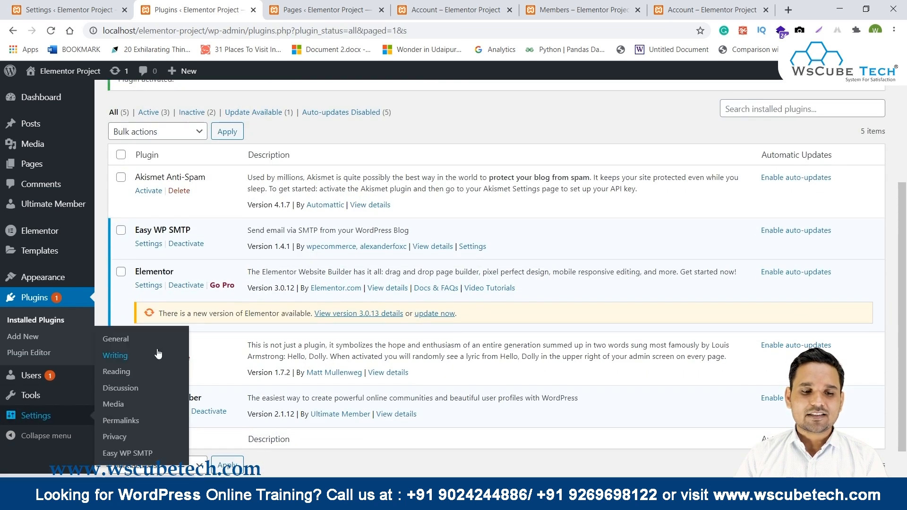
click(128, 452)
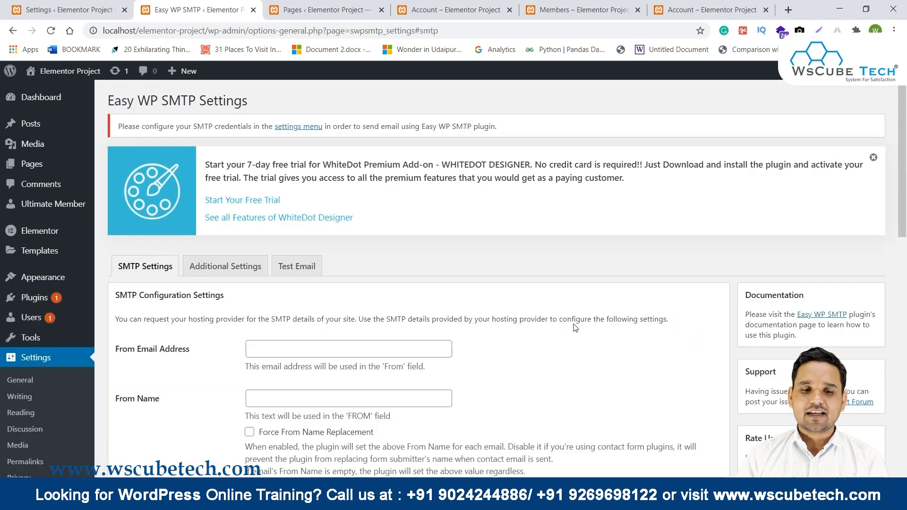
scroll(109, 234, down, 3)
click(255, 227)
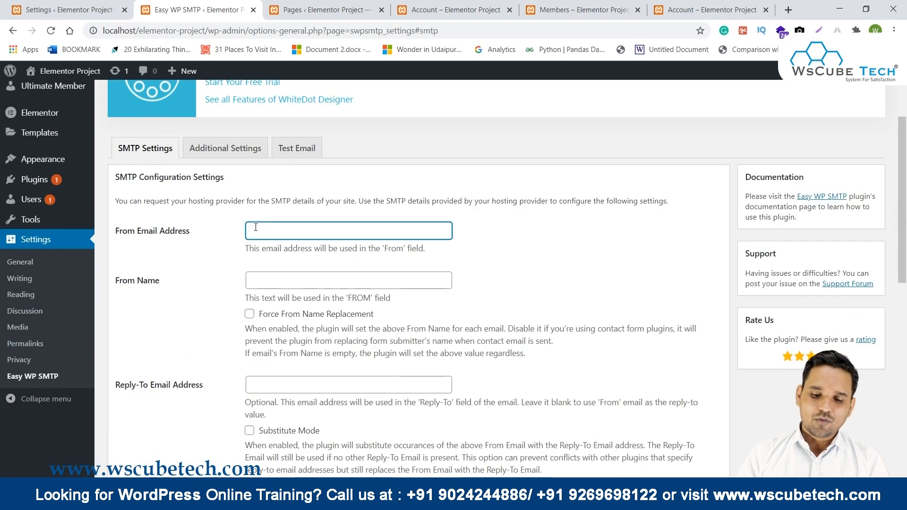
key(Tab)
Set SMTP Host to smtp.gmail.com, encryption to SSL/TLS and SMTP Port to 465.
scroll(282, 228, down, 1)
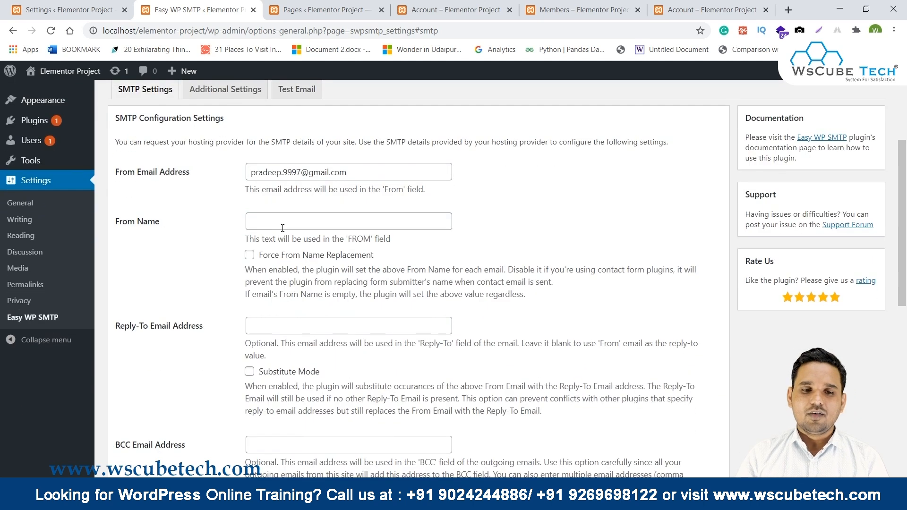
scroll(260, 215, down, 1)
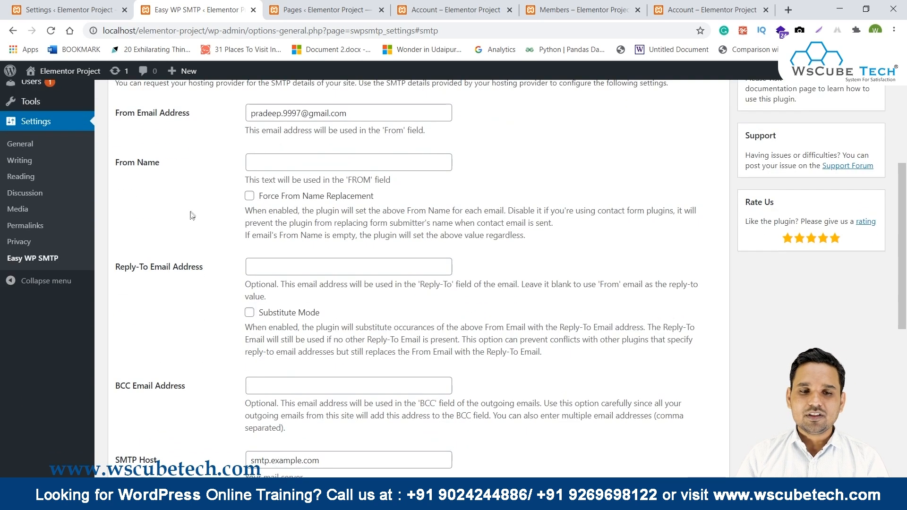
scroll(241, 243, down, 1)
scroll(331, 320, down, 2)
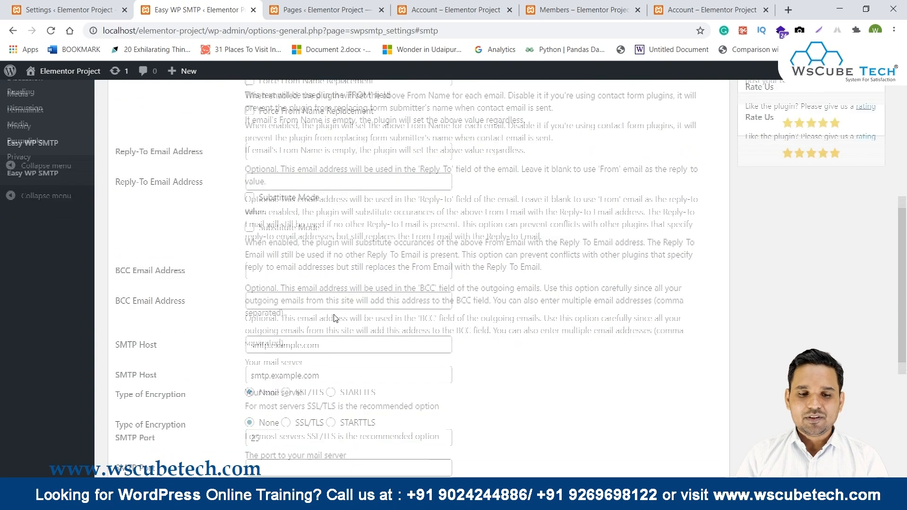
drag(329, 289, 232, 282)
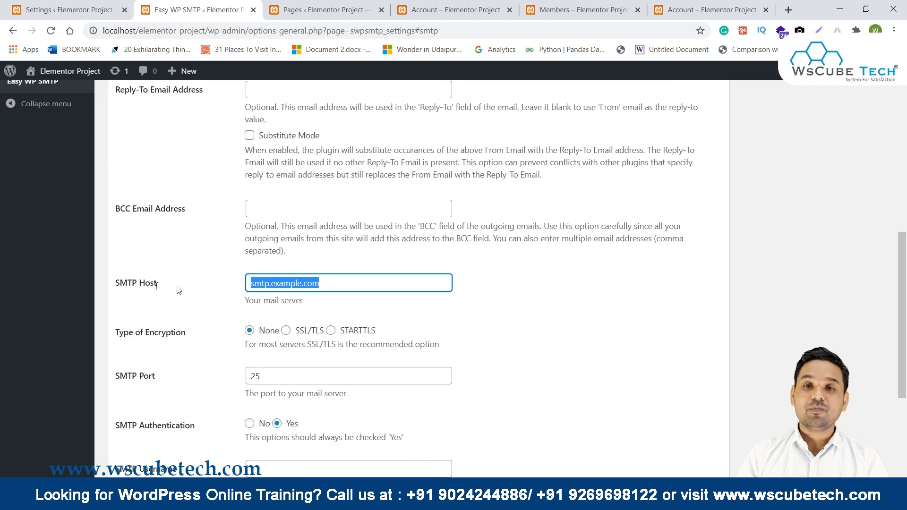
text(smtp)
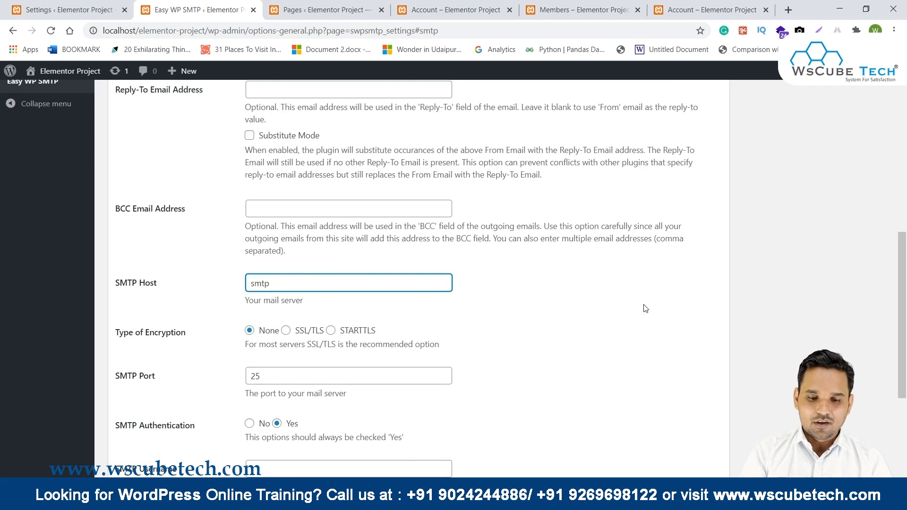
text(.gmail.com)
scroll(646, 308, down, 1)
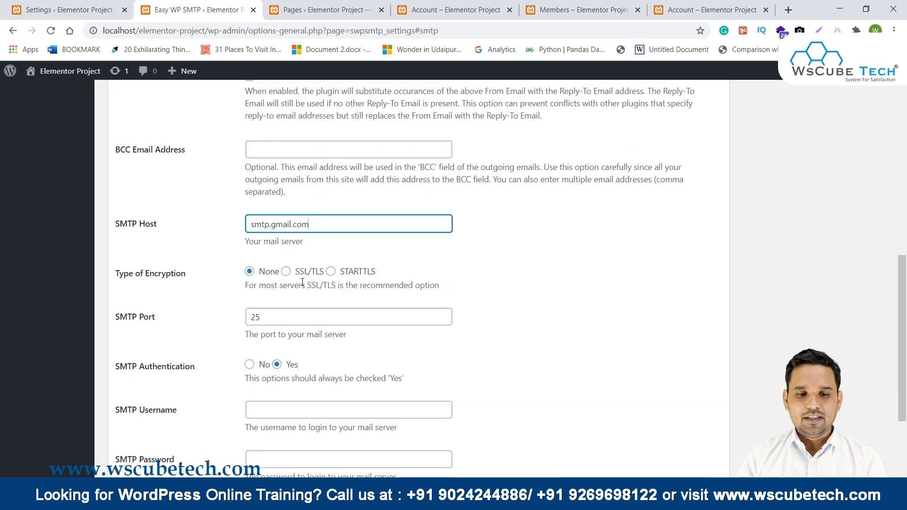
click(287, 272)
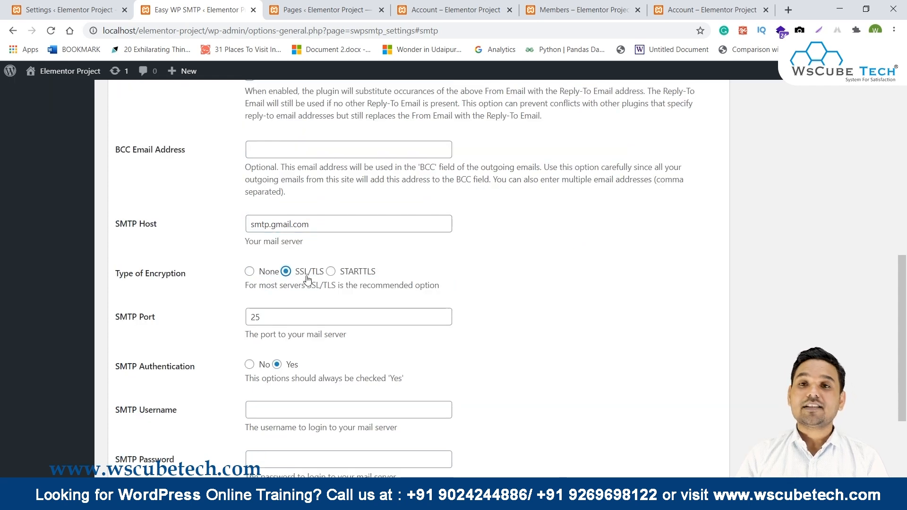
click(262, 316)
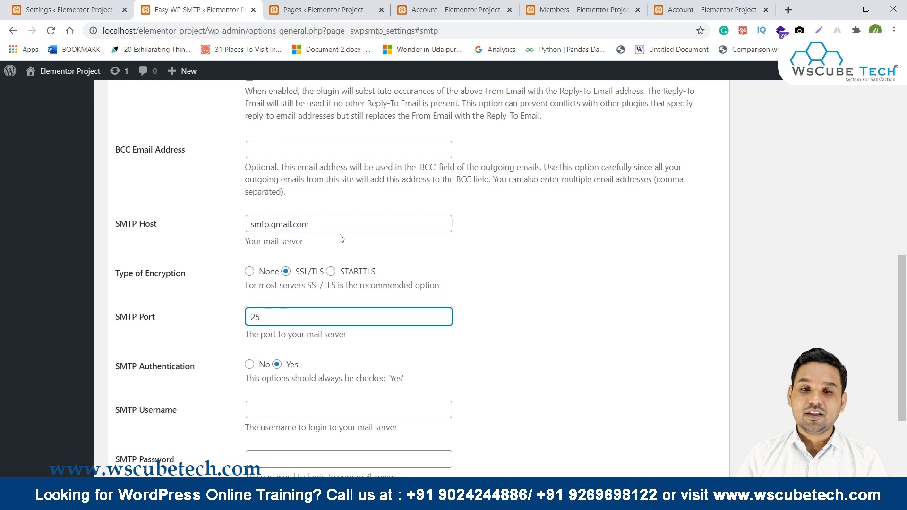
scroll(343, 238, up, 3)
scroll(344, 238, down, 2)
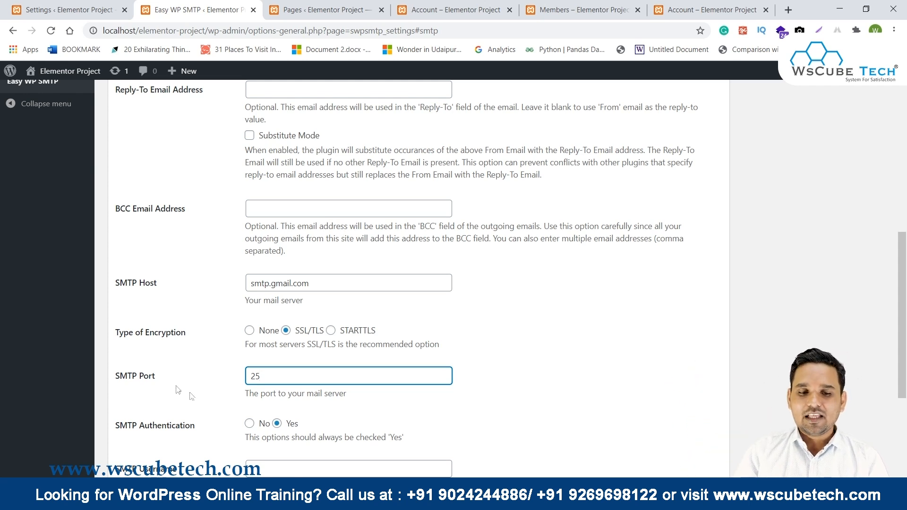
drag(260, 375, 245, 378)
text(465)
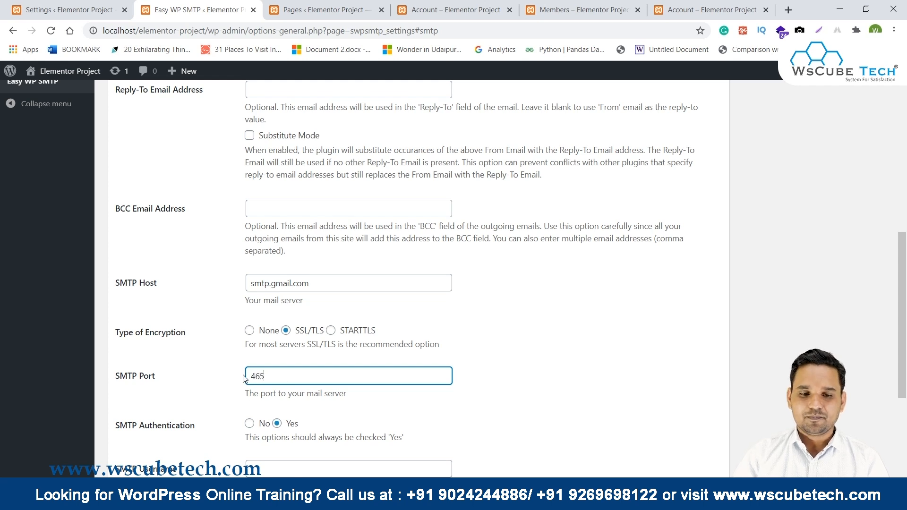
scroll(245, 378, down, 4)
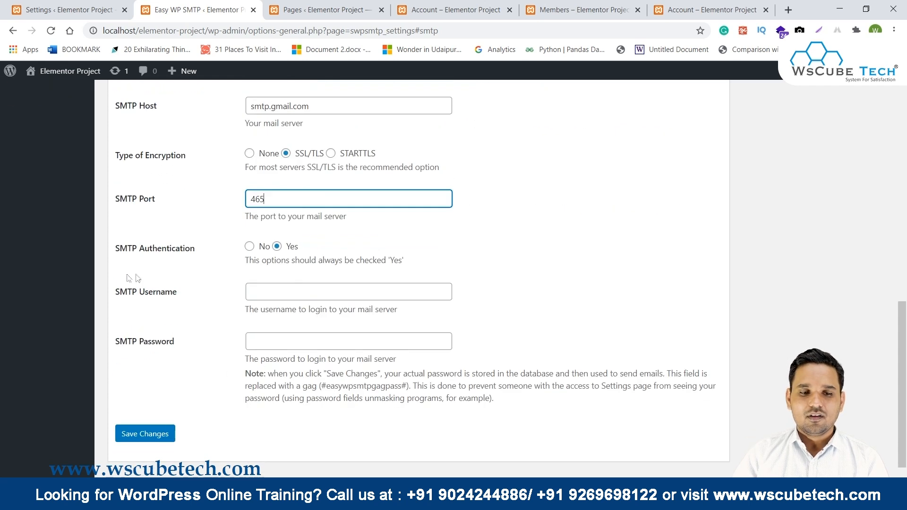
Enter the Gmail address as SMTP username, type the account password, and save changes.
click(262, 289)
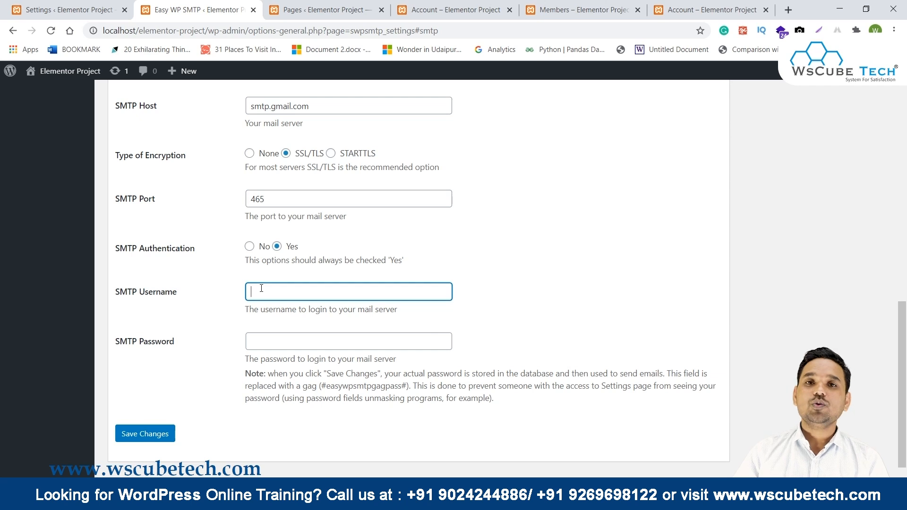
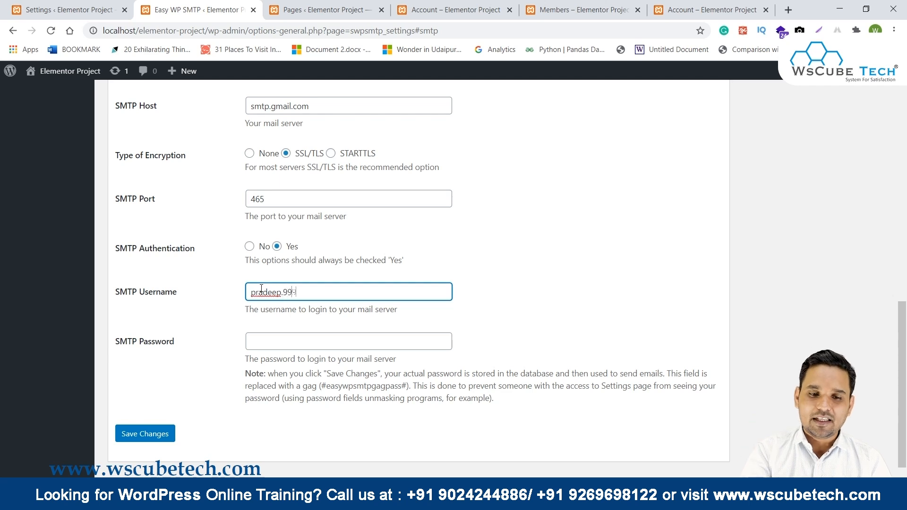
key(Tab)
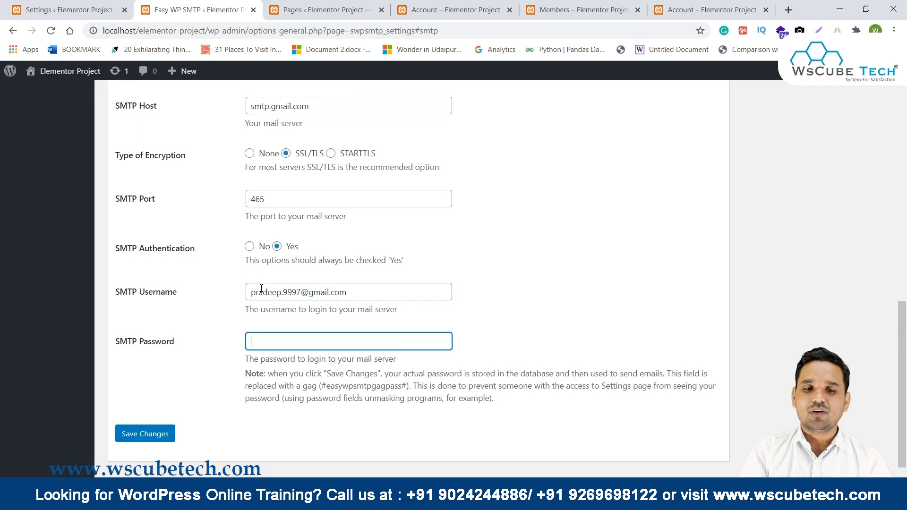
text(p)
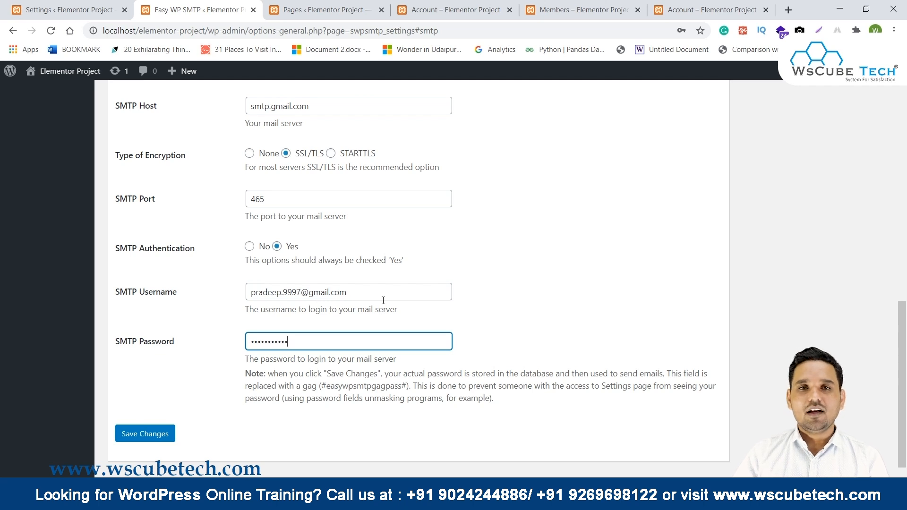
scroll(319, 264, up, 10)
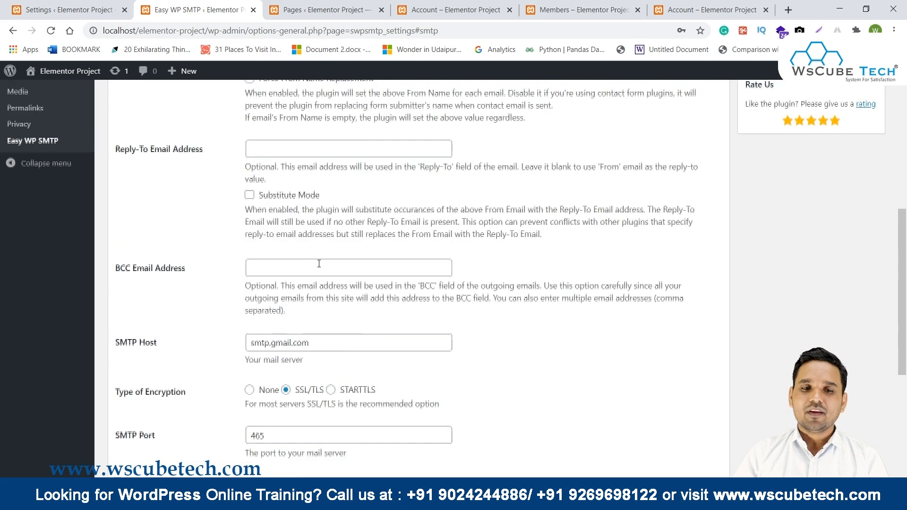
scroll(318, 262, up, 3)
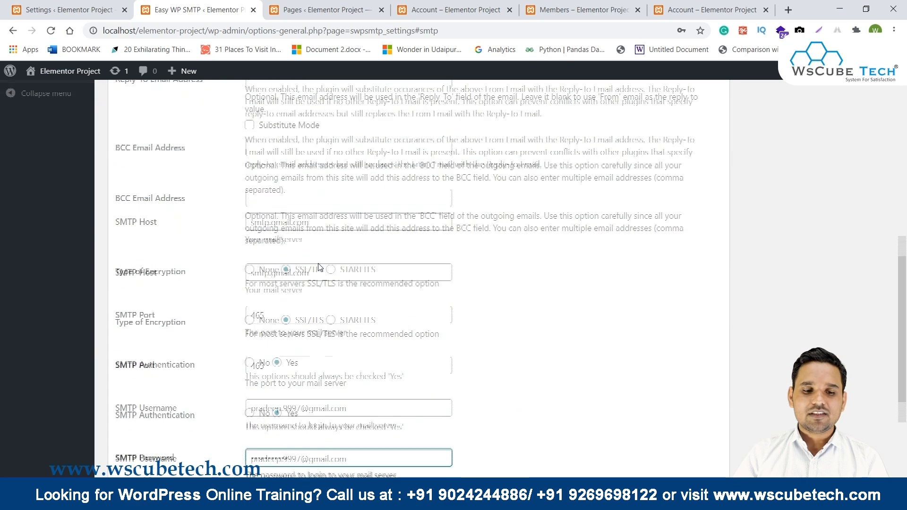
click(161, 412)
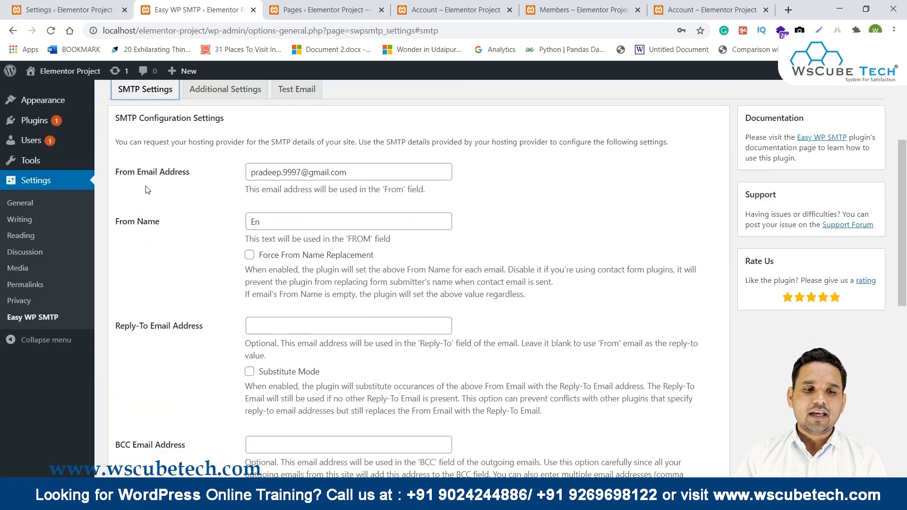
Review the saved sender name, SMTP host, port 465, authentication and username settings.
double_click(254, 223)
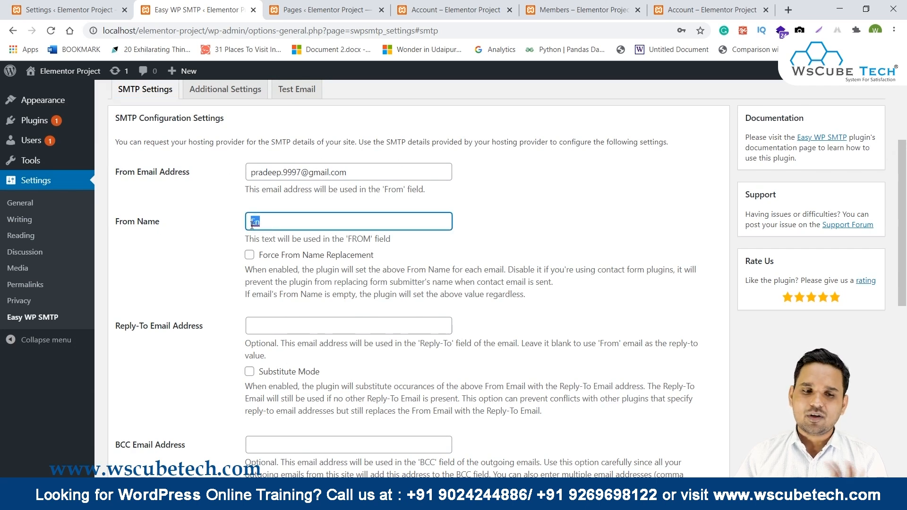
scroll(252, 225, down, 3)
scroll(151, 251, down, 1)
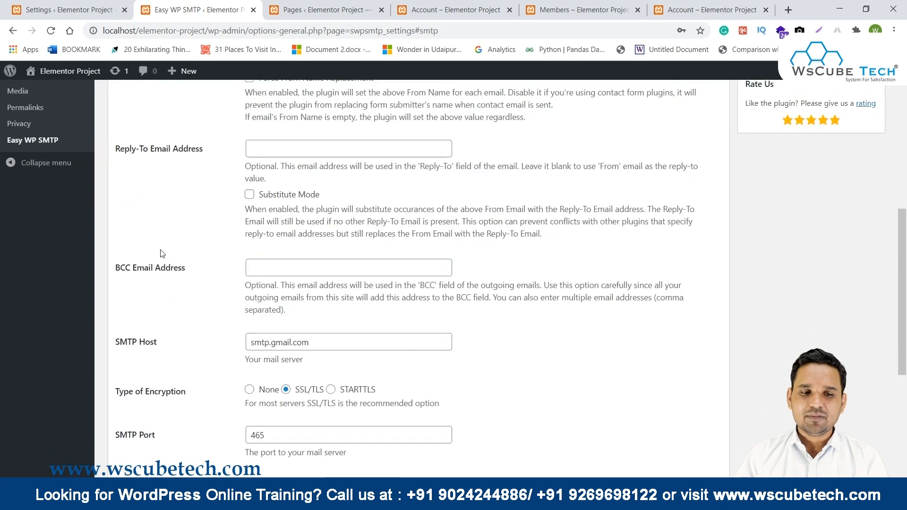
scroll(243, 269, down, 1)
drag(119, 285, 342, 441)
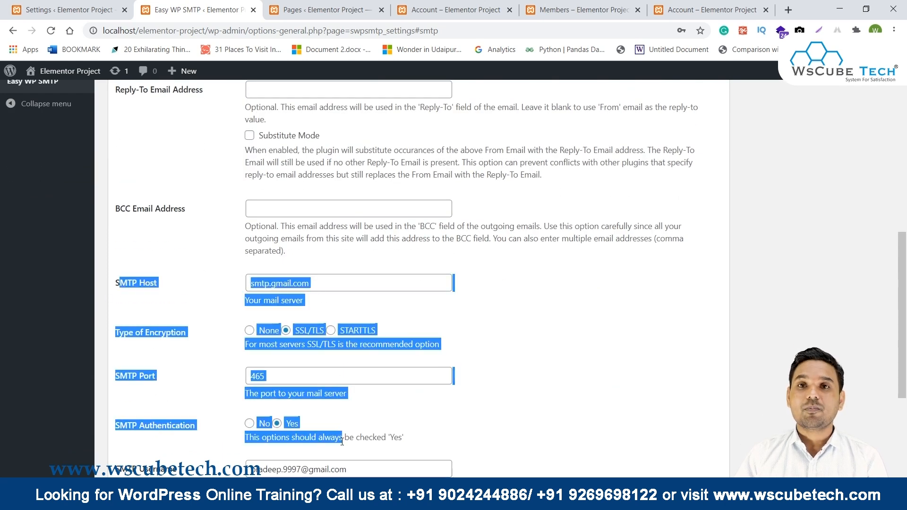
click(263, 285)
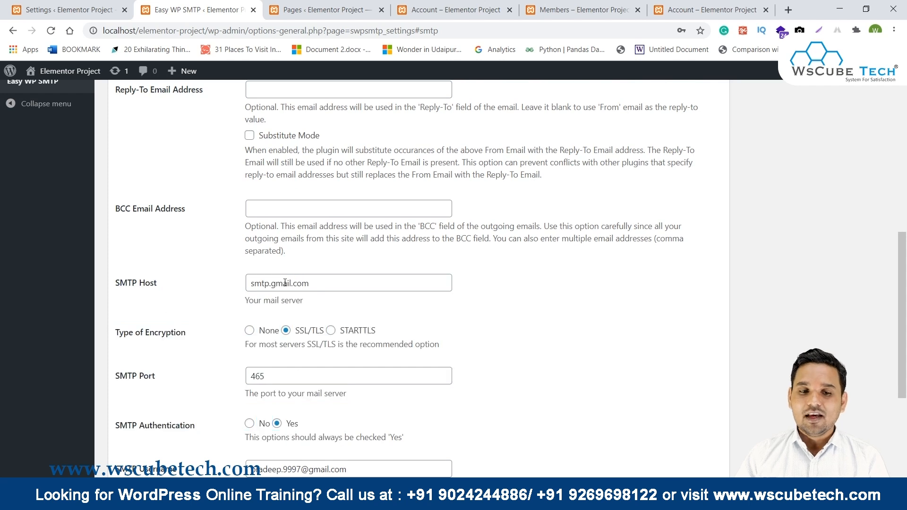
drag(363, 282, 235, 274)
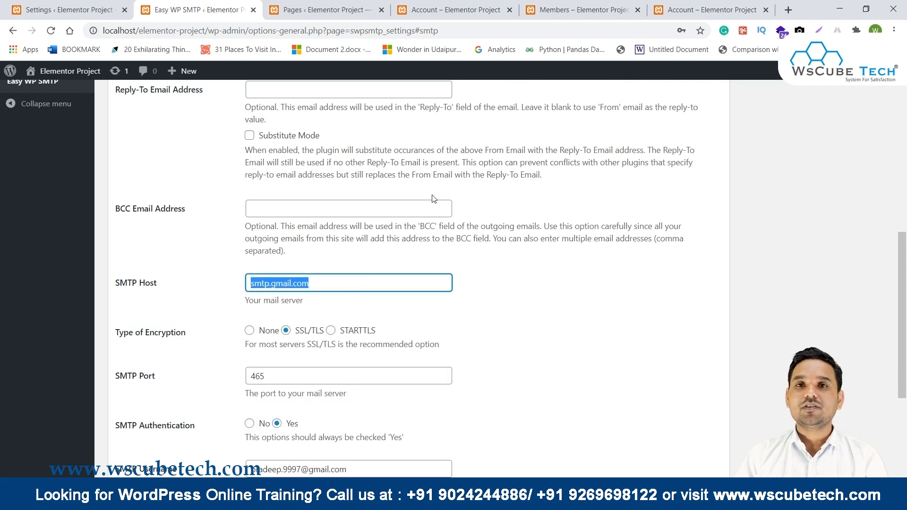
scroll(434, 199, down, 1)
scroll(434, 199, down, 1)
drag(124, 214, 197, 212)
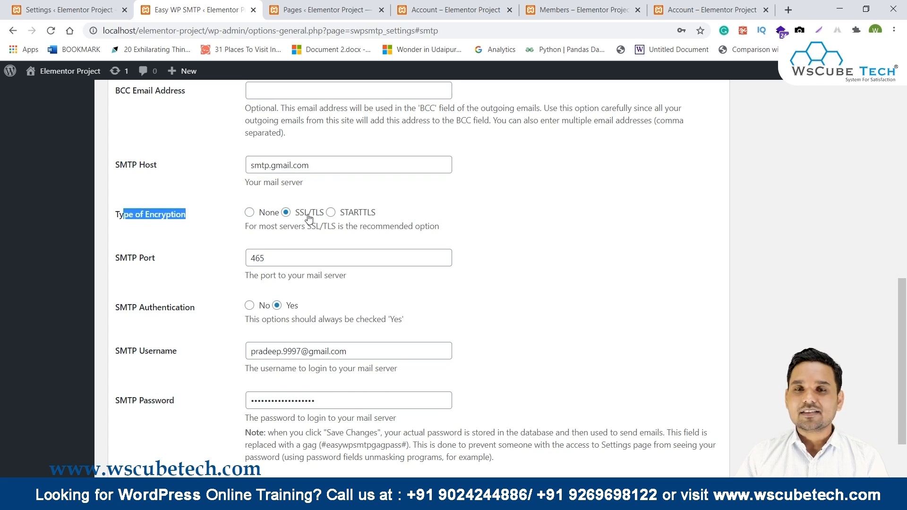
drag(194, 263, 112, 265)
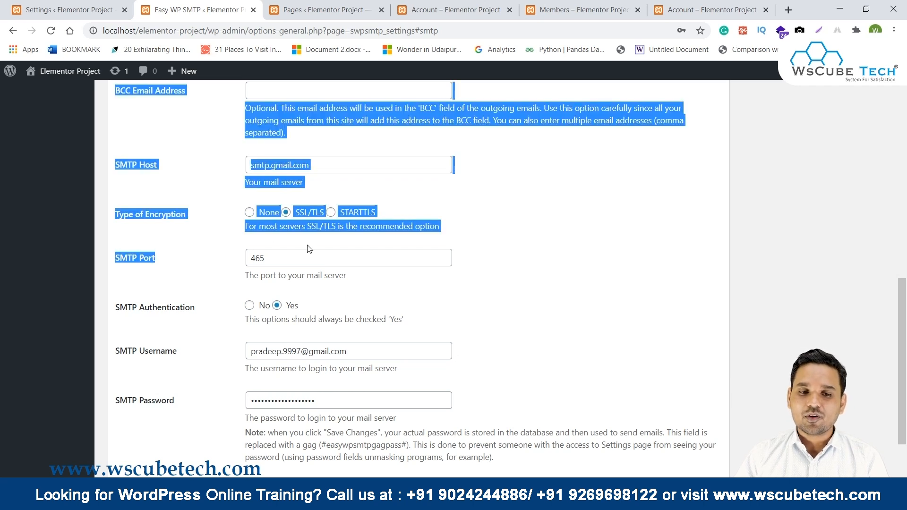
click(298, 255)
drag(298, 255, 259, 258)
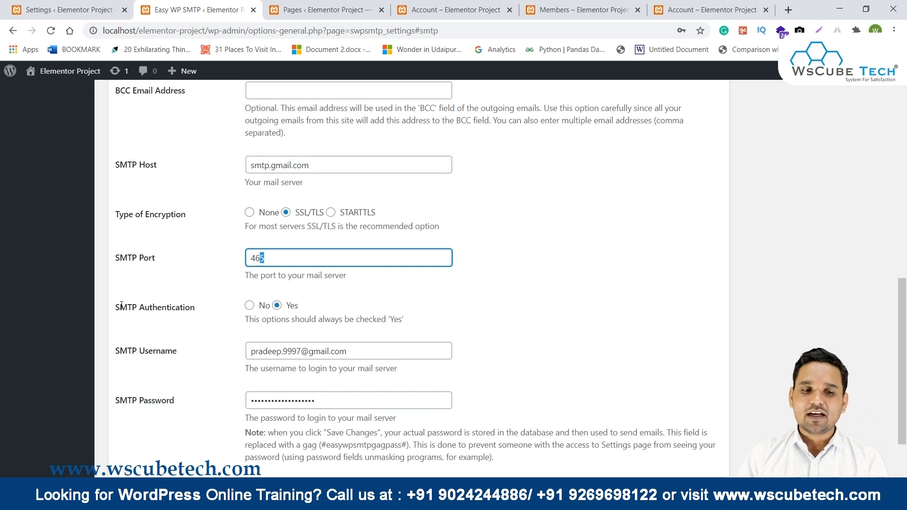
drag(120, 307, 241, 319)
click(358, 306)
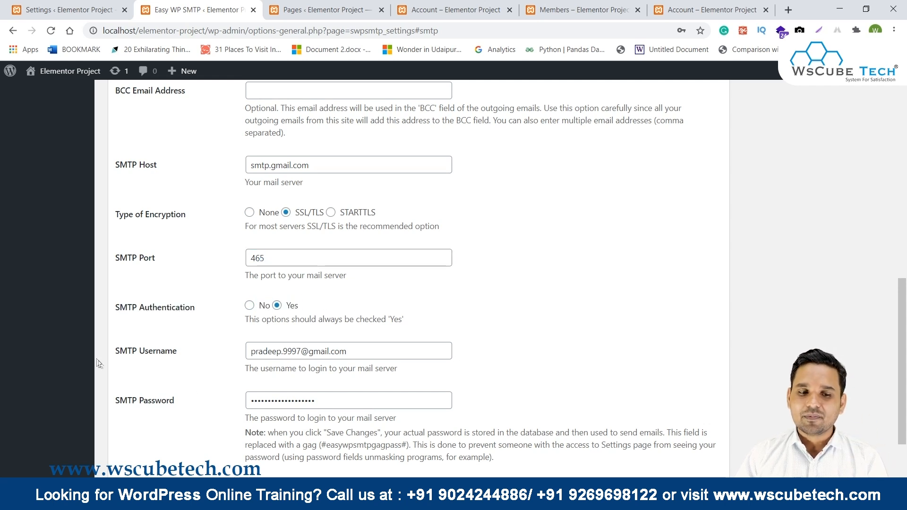
scroll(194, 274, down, 2)
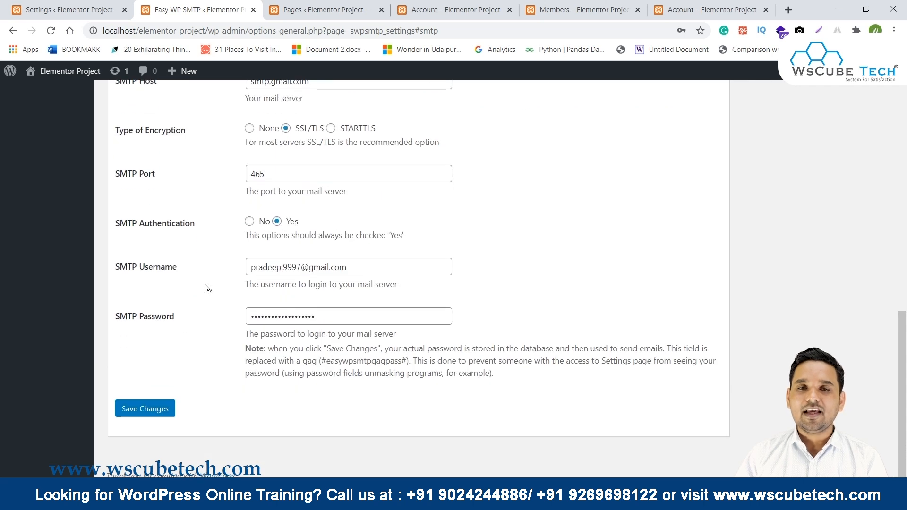
drag(377, 268, 170, 255)
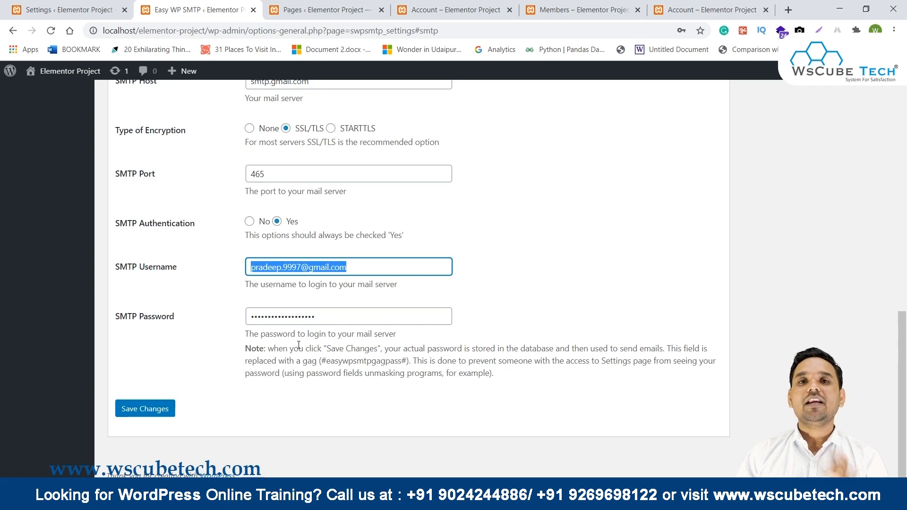
scroll(321, 252, up, 11)
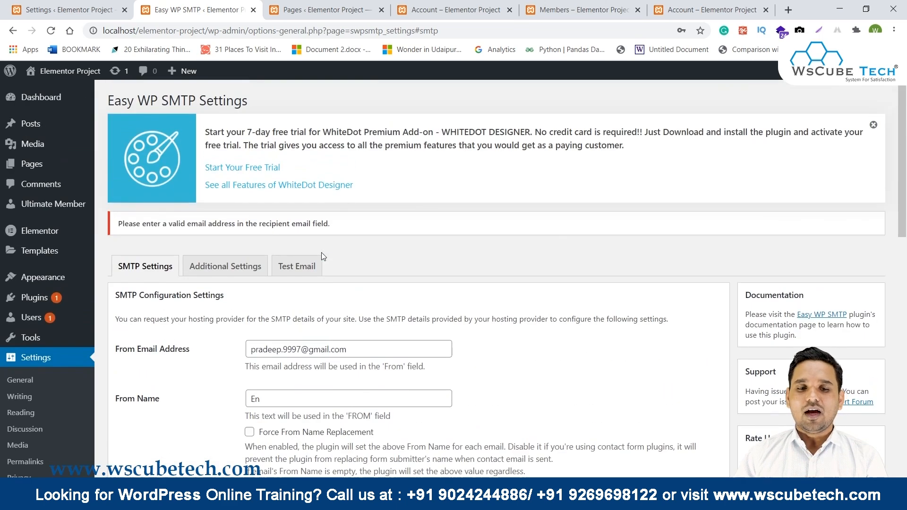
scroll(321, 256, down, 5)
scroll(323, 257, up, 4)
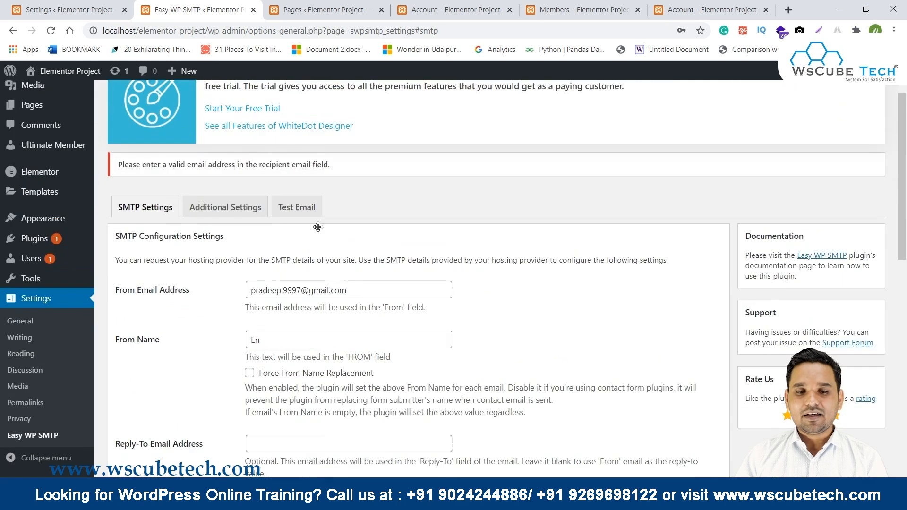
Send a test email to a saved recipient with subject Wscubetech and message hello.
click(296, 205)
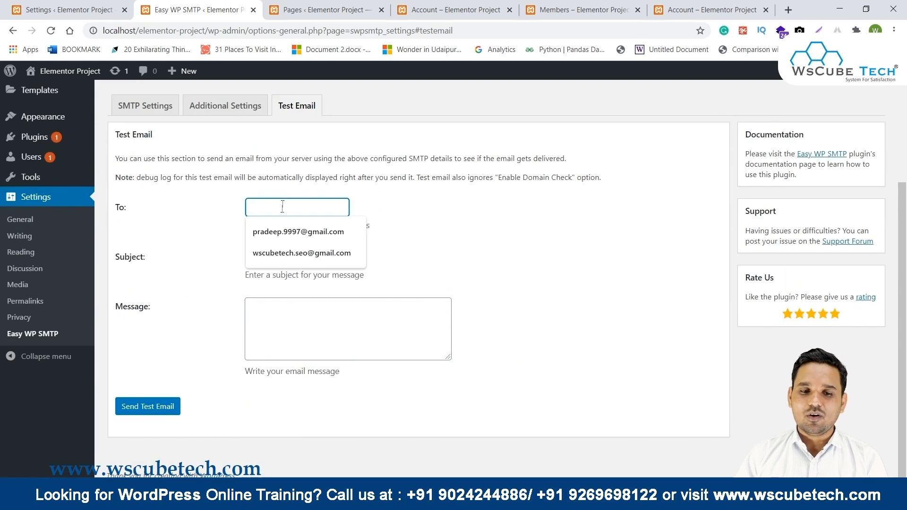
click(288, 222)
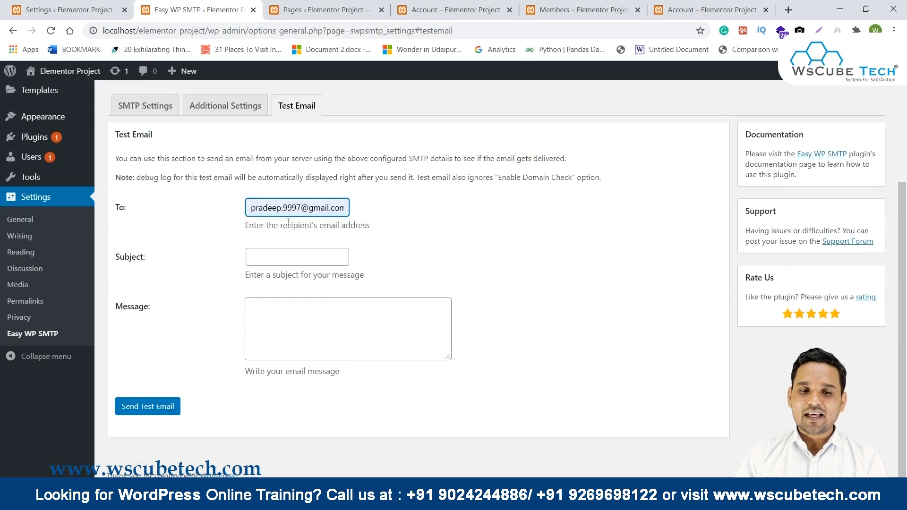
triple_click(314, 208)
text(w)
click(312, 236)
click(298, 257)
click(265, 279)
click(297, 312)
text(hello)
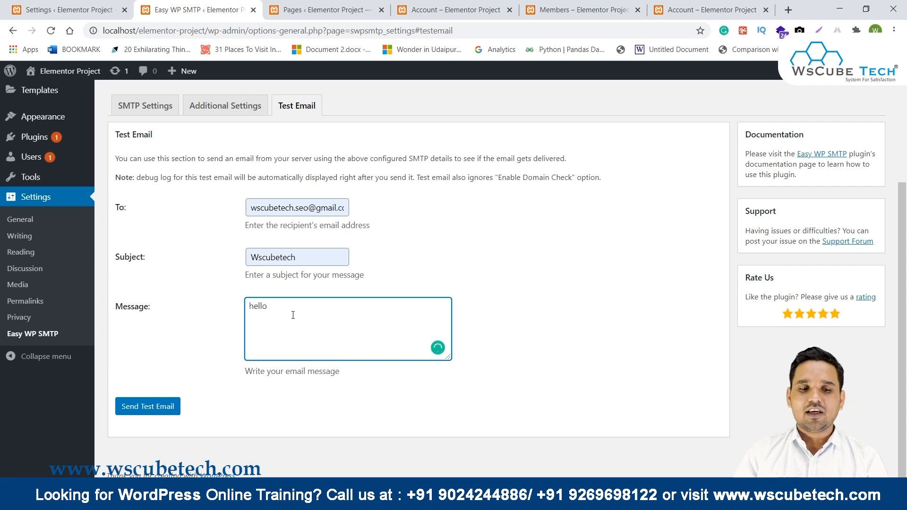
click(147, 409)
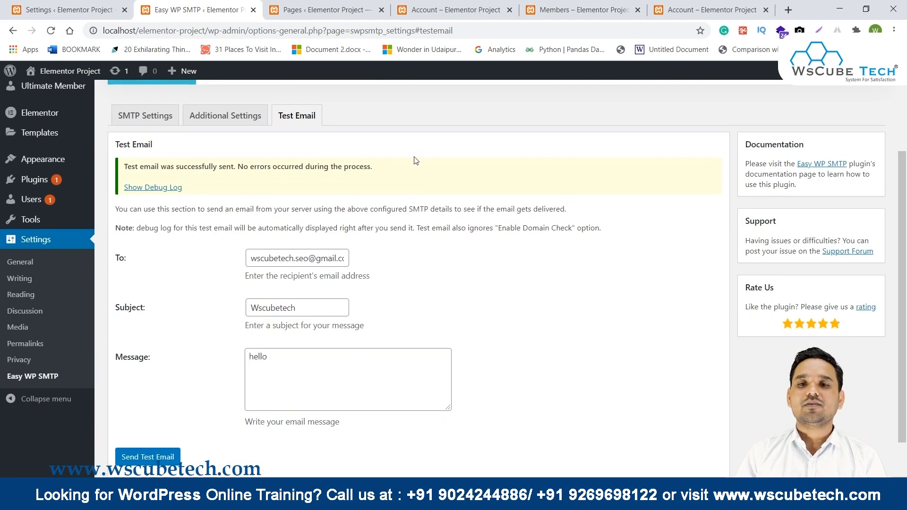
Open gmail.com in a new tab, copy the signed-in account's address, and return to WordPress.
click(788, 9)
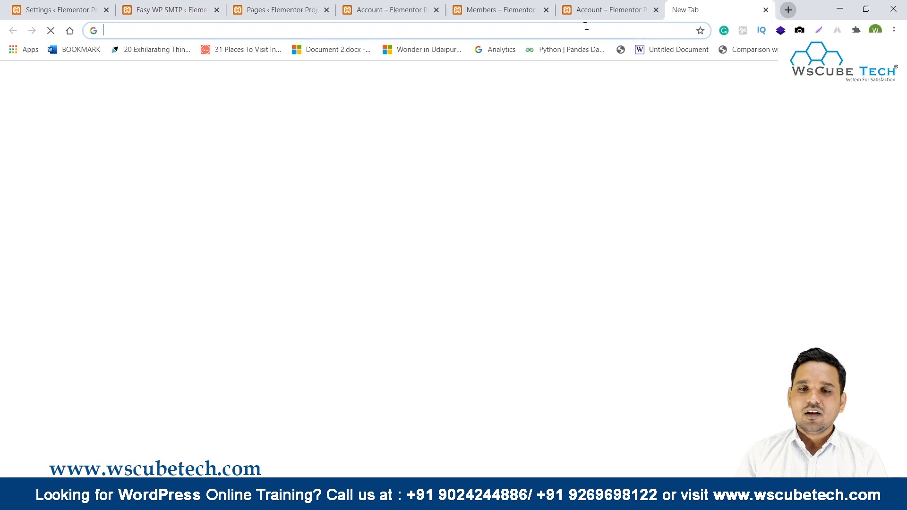
click(585, 27)
text(gmail.com)
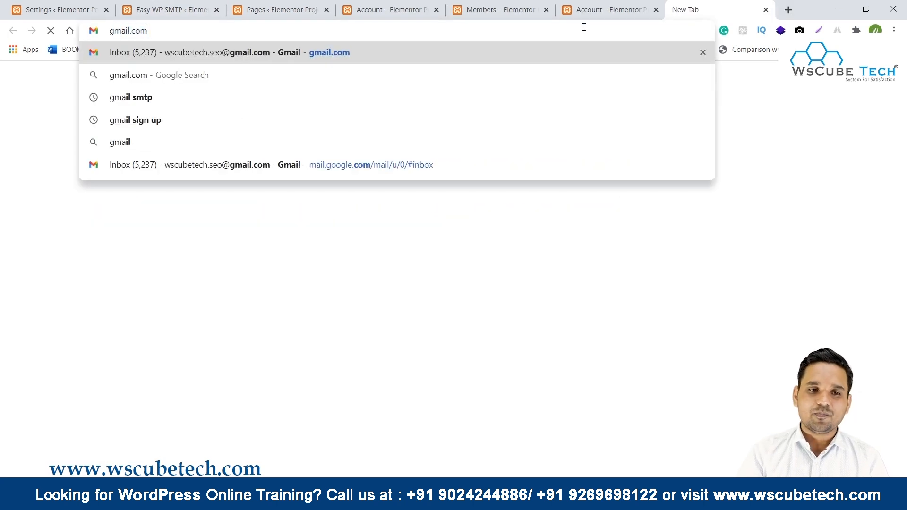
key(Return)
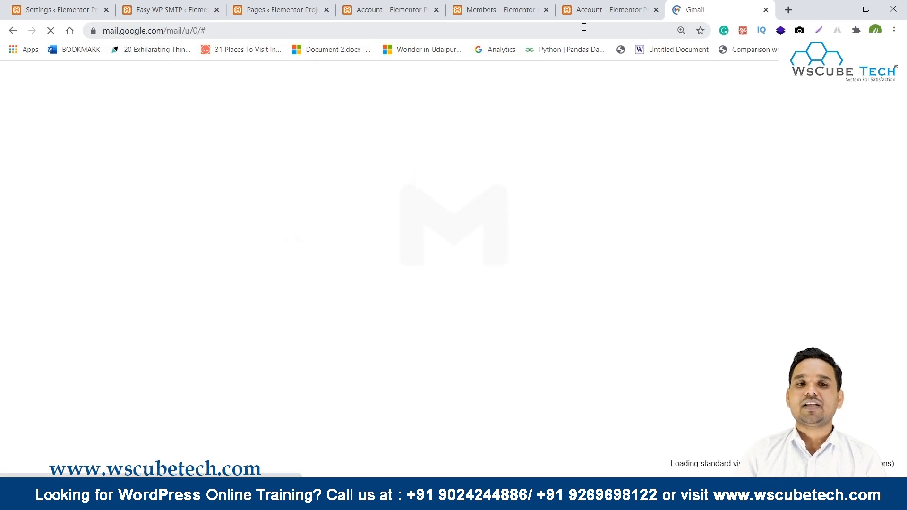
drag(717, 198, 843, 204)
key(Escape)
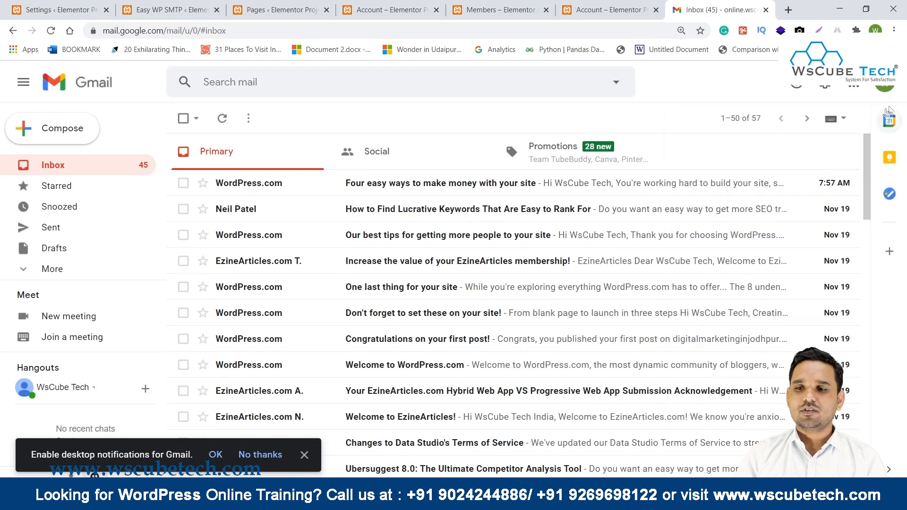
click(892, 91)
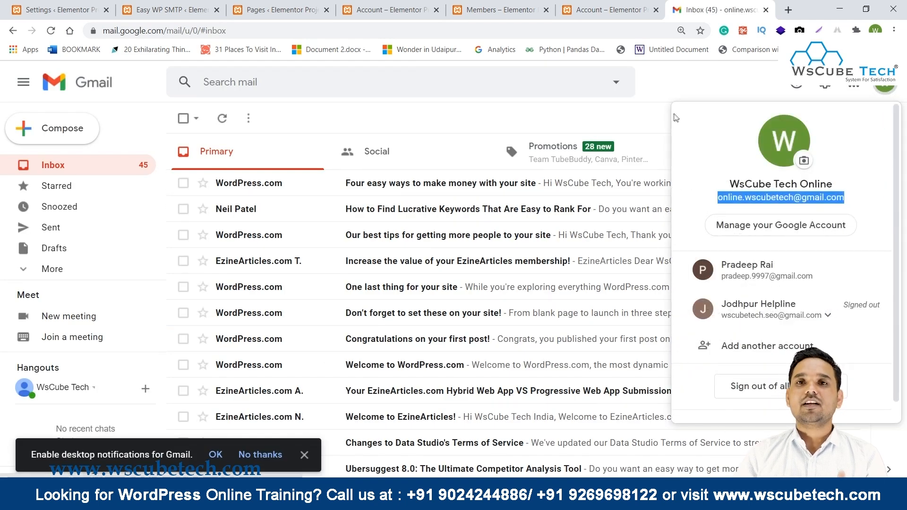
click(369, 9)
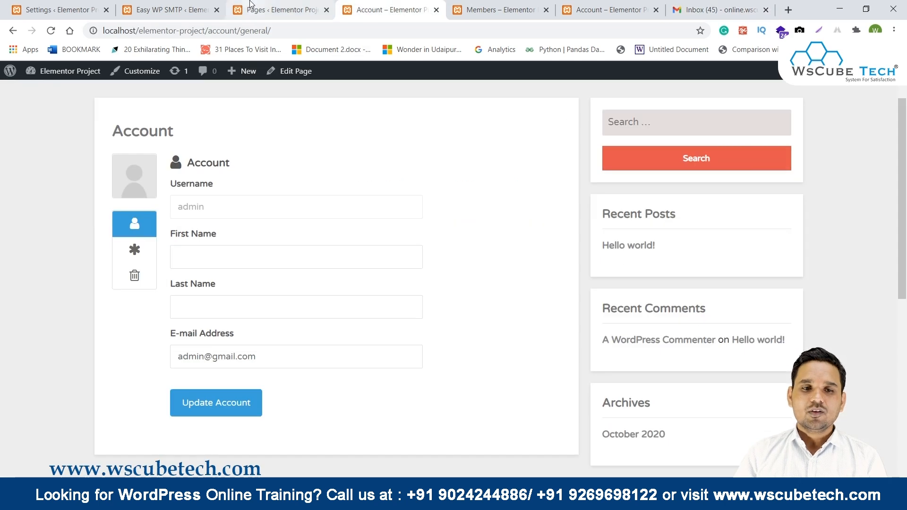
Paste the Gmail account's address as the test-email recipient, resend it, then view Gmail.
click(281, 9)
click(173, 9)
drag(252, 258, 347, 258)
key(ctrl+v)
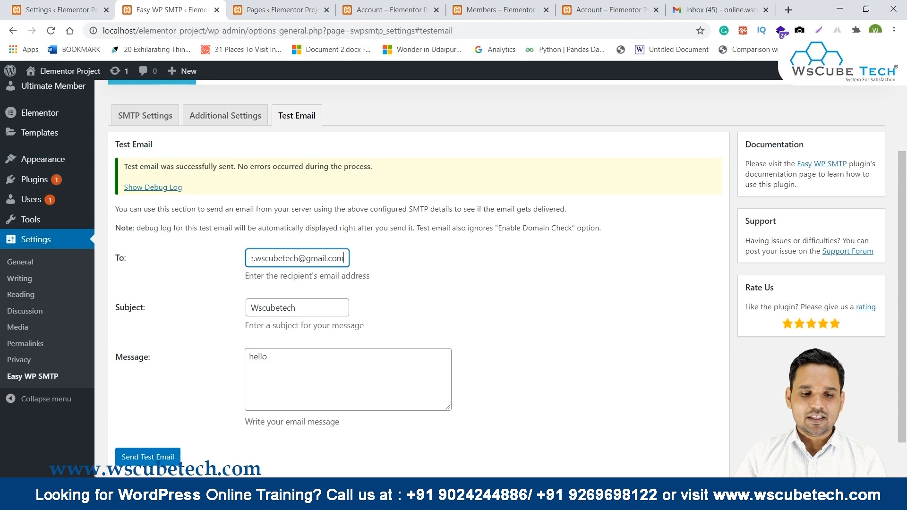
click(141, 456)
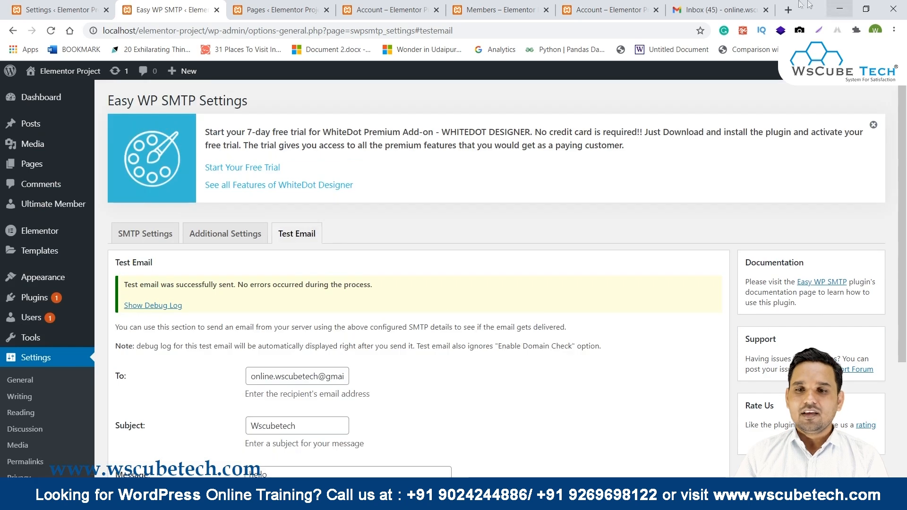
click(703, 7)
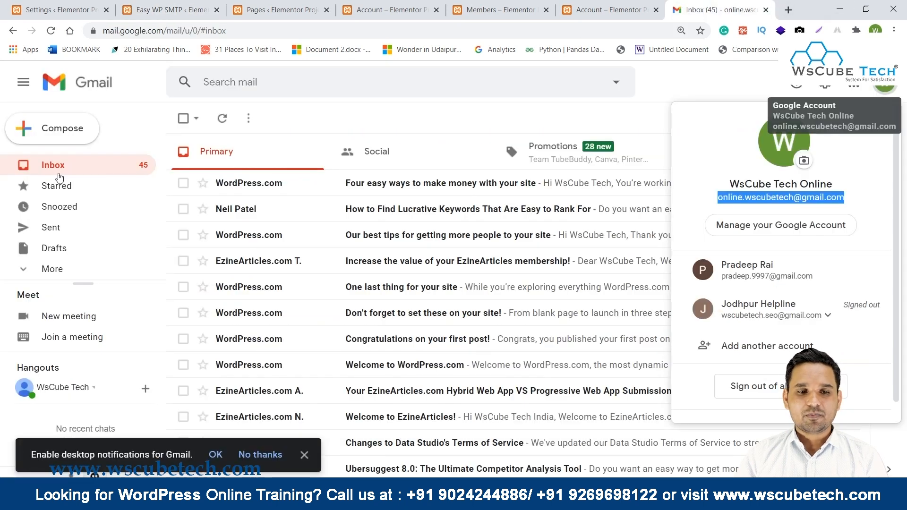
Open the Wscubetech test email in Gmail, then go back to the Easy WP SMTP settings.
click(56, 166)
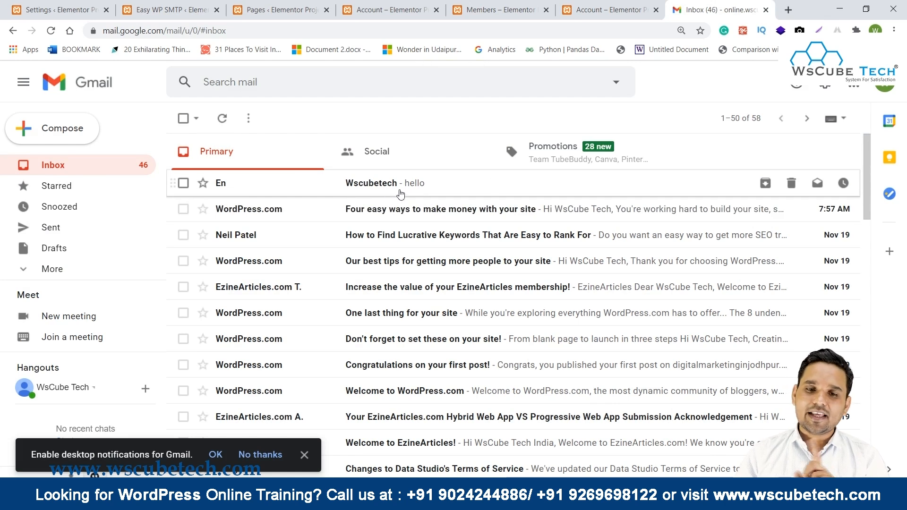
click(397, 191)
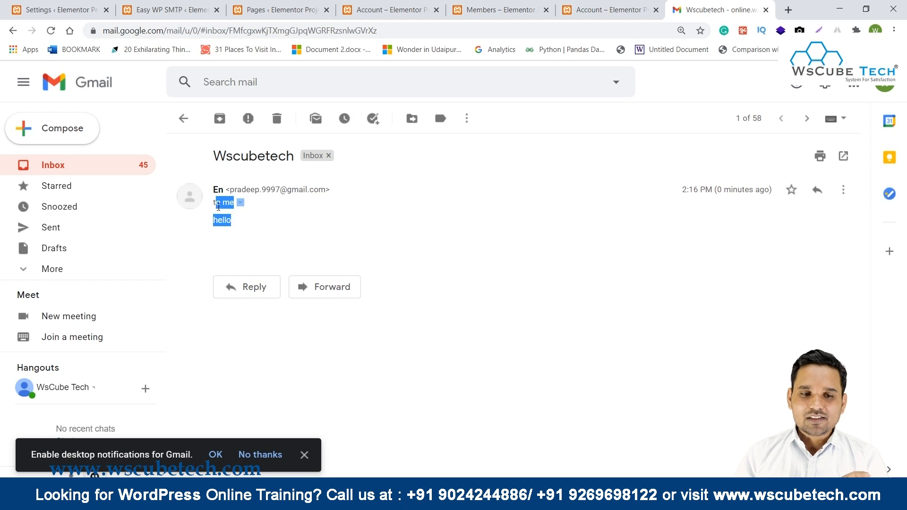
click(335, 194)
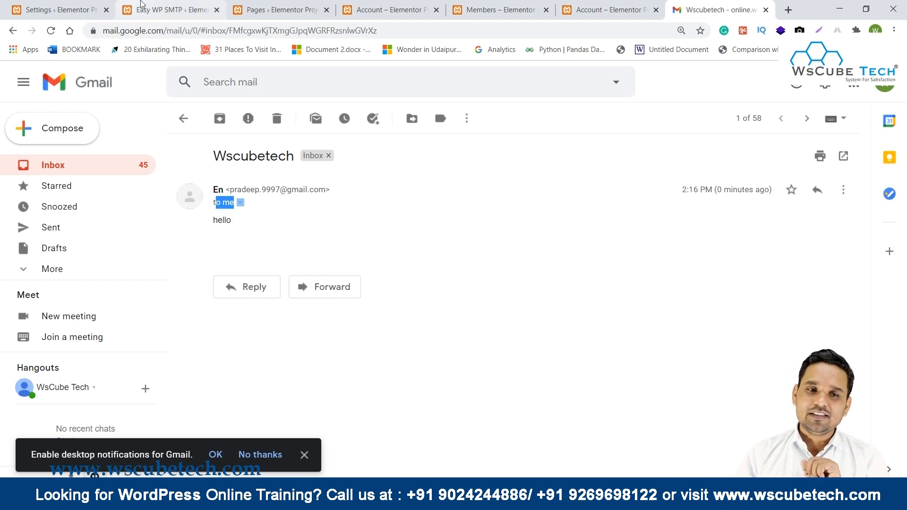
click(173, 10)
scroll(313, 264, down, 3)
scroll(313, 264, up, 3)
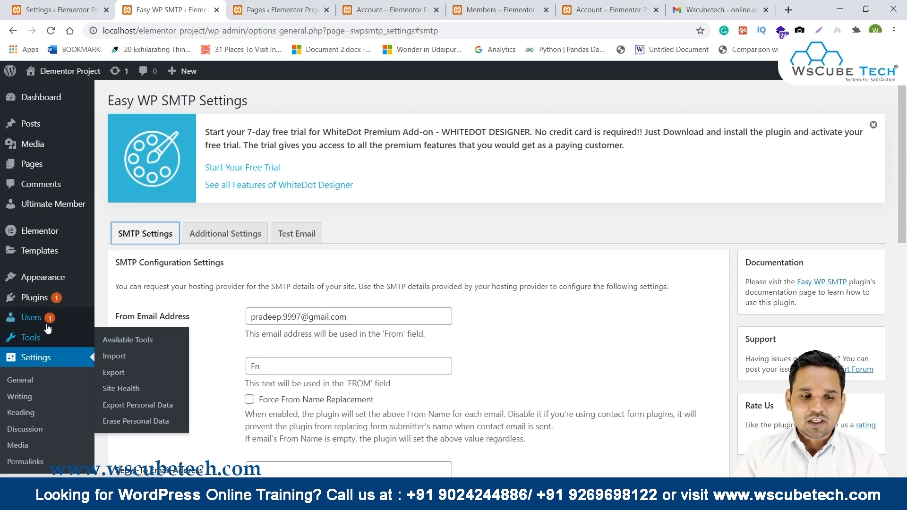
In All Users, delete the subscriber awaiting e-mail confirmation and confirm the deletion.
click(31, 317)
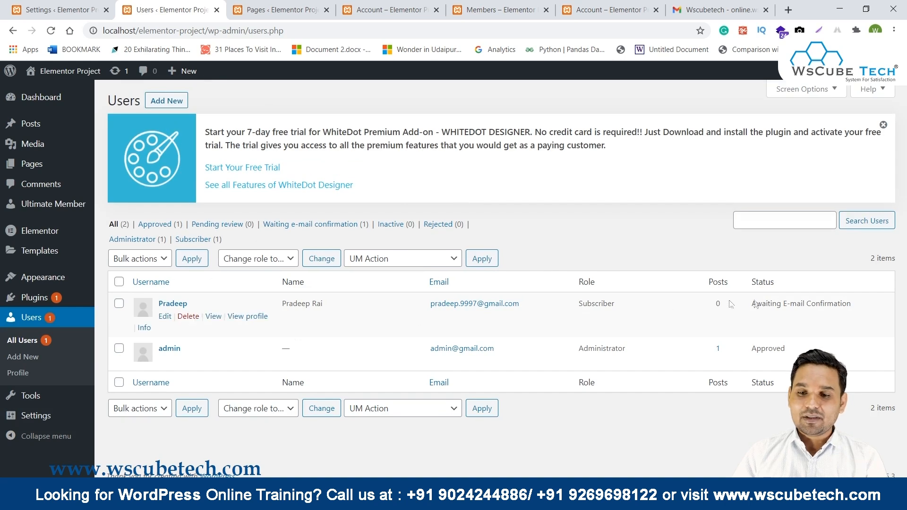
drag(868, 304, 753, 303)
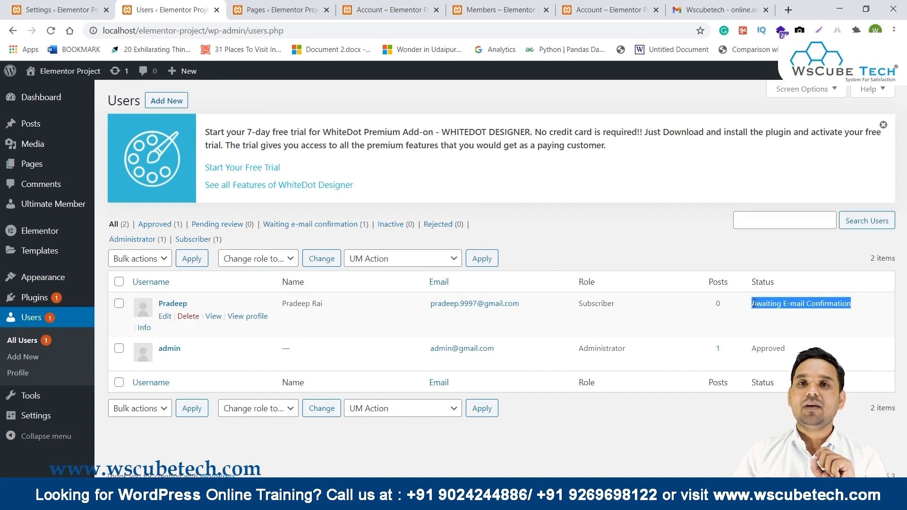
click(188, 316)
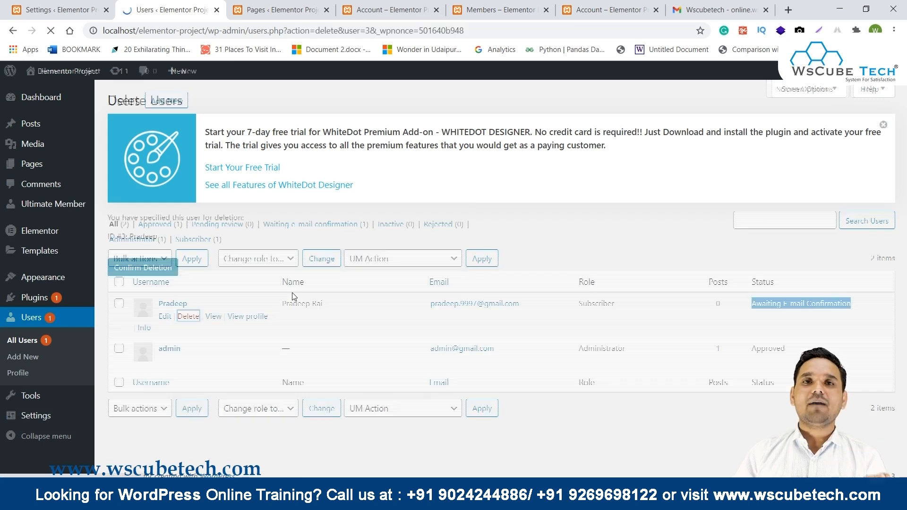
click(156, 270)
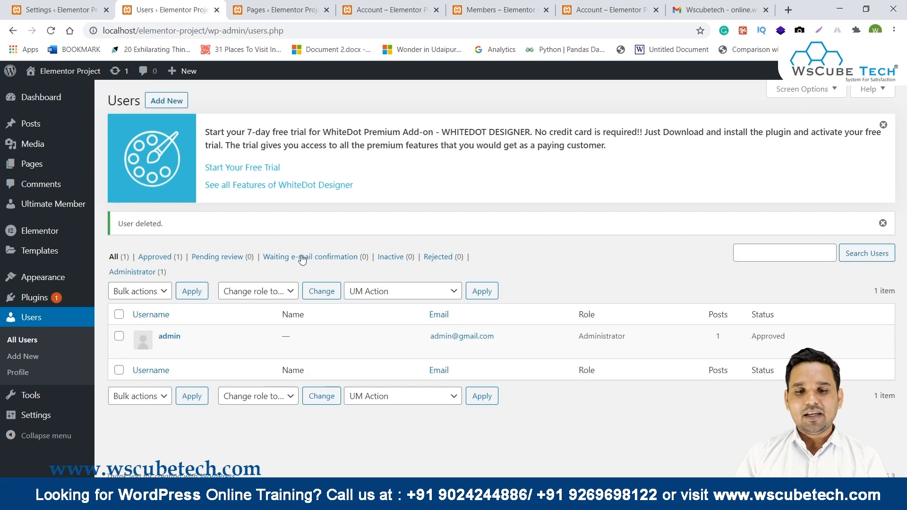
Read the 'Your account has been deleted' email, then close the SMTP tab and return to Register.
mouse_move(422, 502)
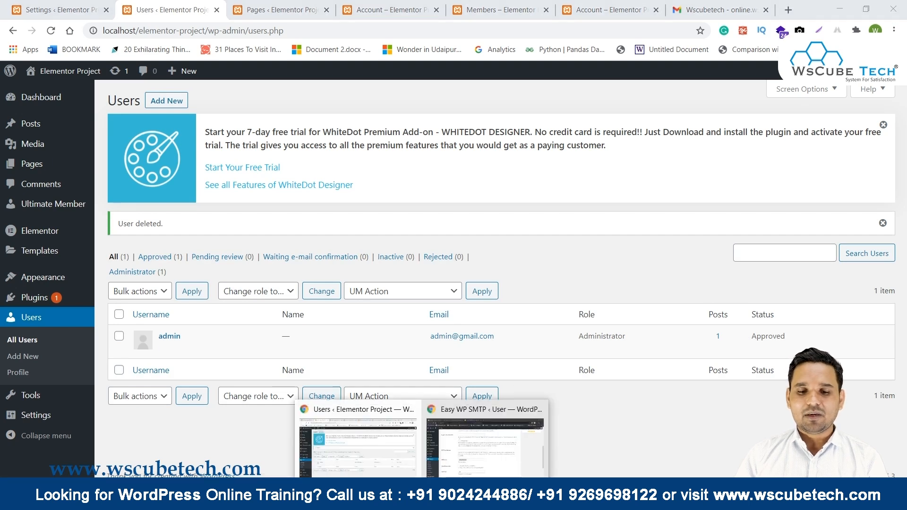
click(485, 444)
click(174, 4)
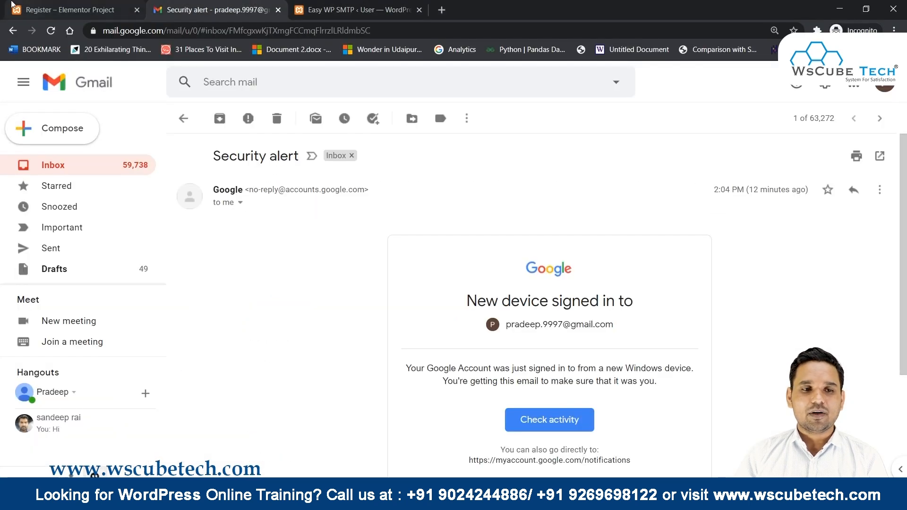
click(53, 166)
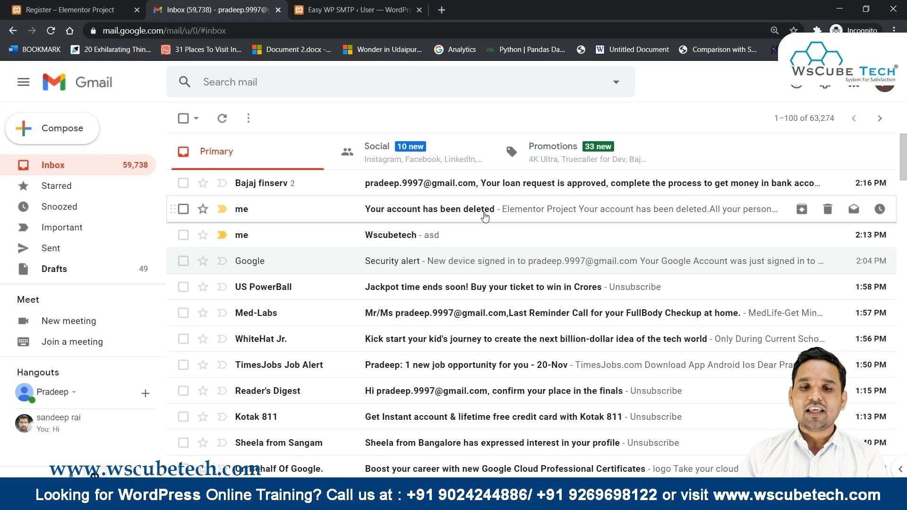
click(484, 216)
drag(449, 325, 729, 382)
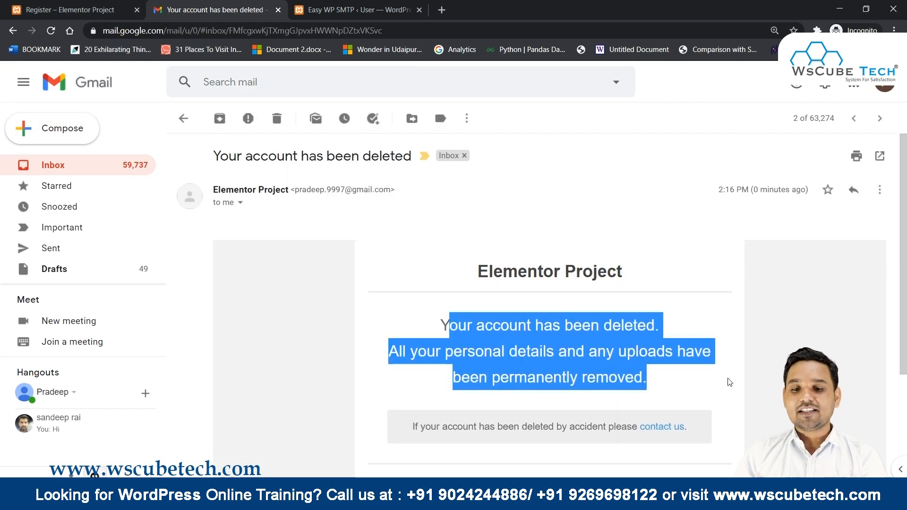
double_click(729, 382)
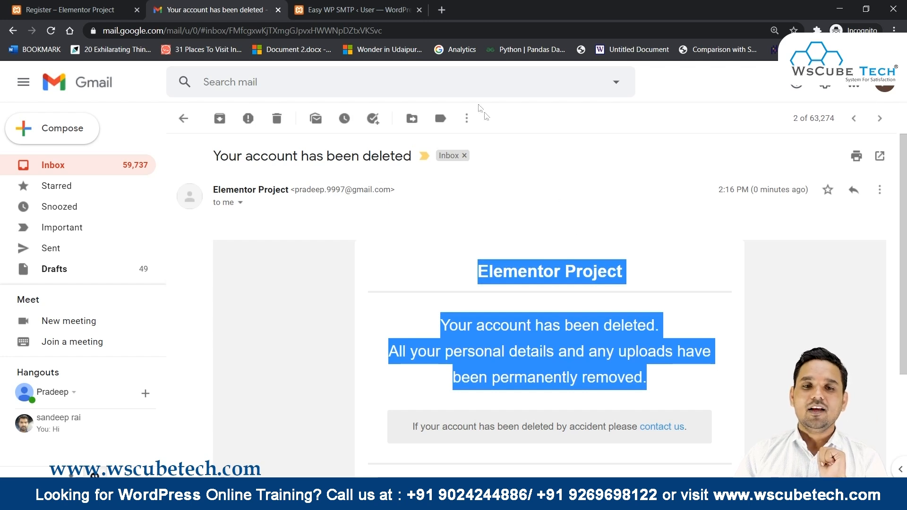
click(419, 9)
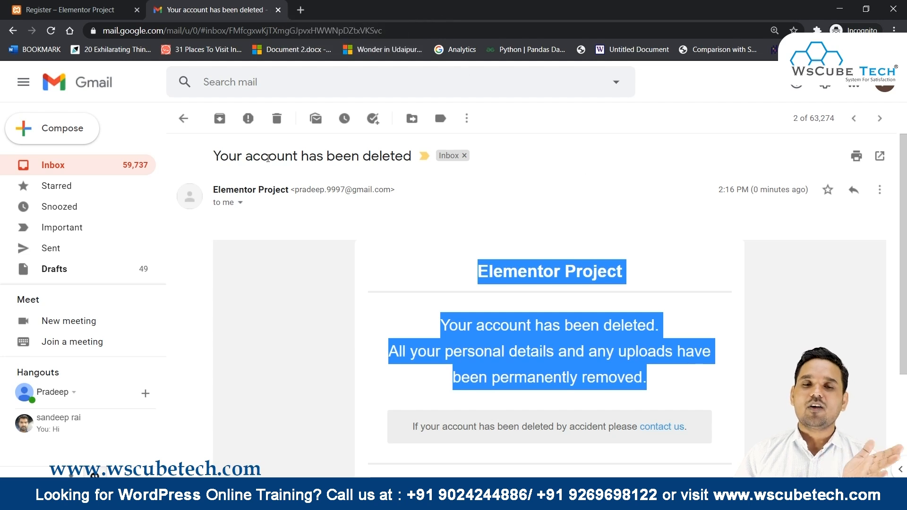
click(105, 7)
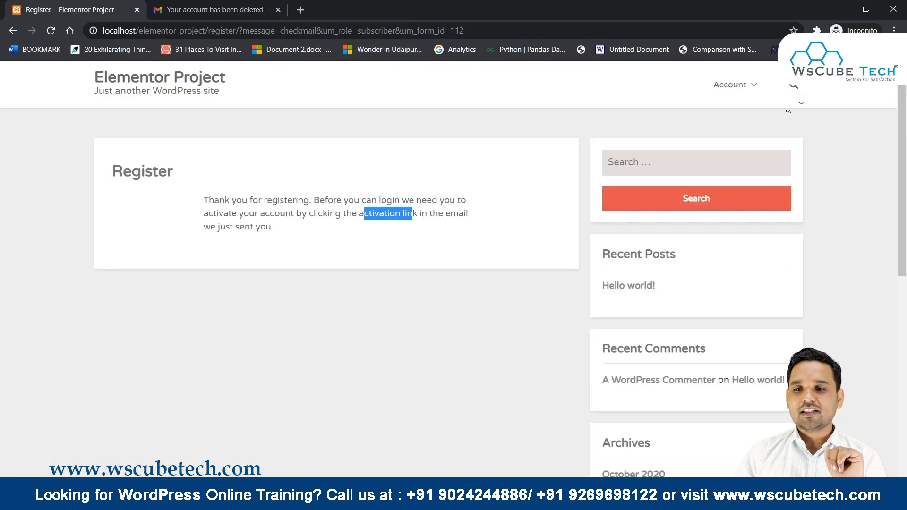
Open the blank registration form and enter the new user's username, first name, last name and e-mail.
mouse_move(732, 87)
click(740, 124)
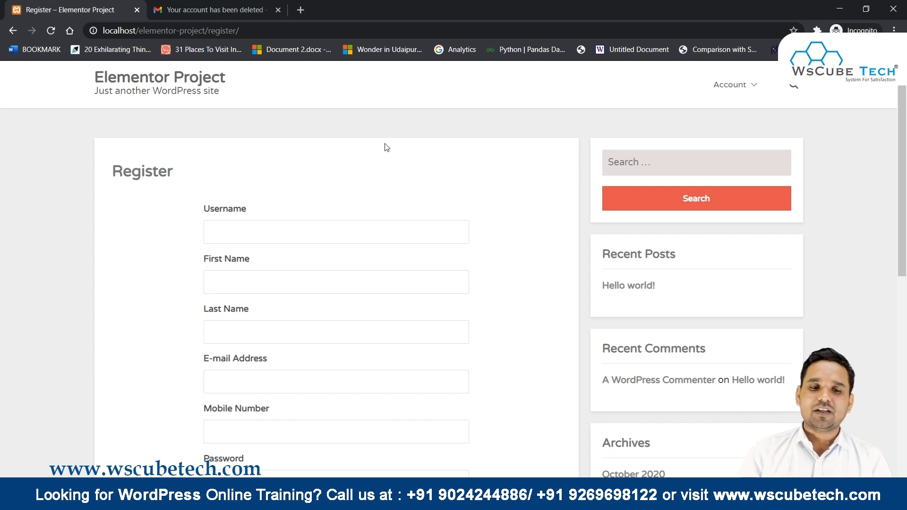
scroll(331, 187, down, 1)
click(270, 174)
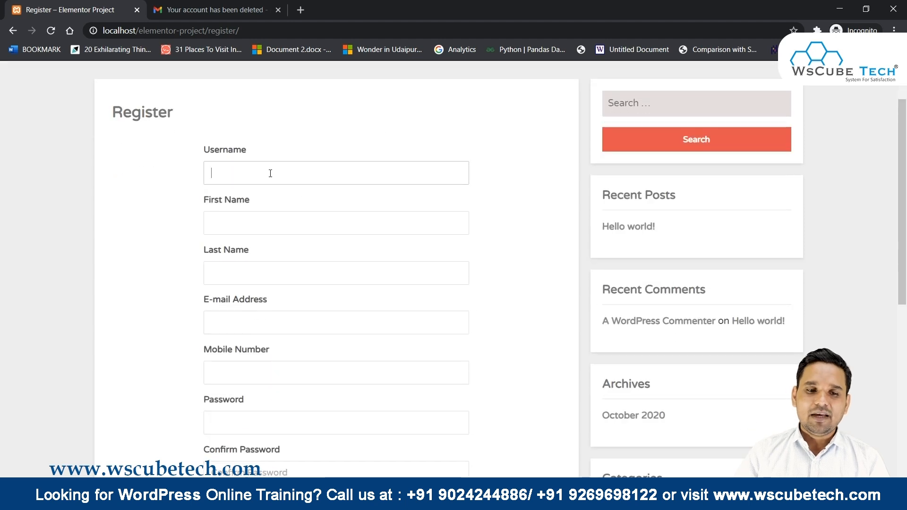
key(Tab)
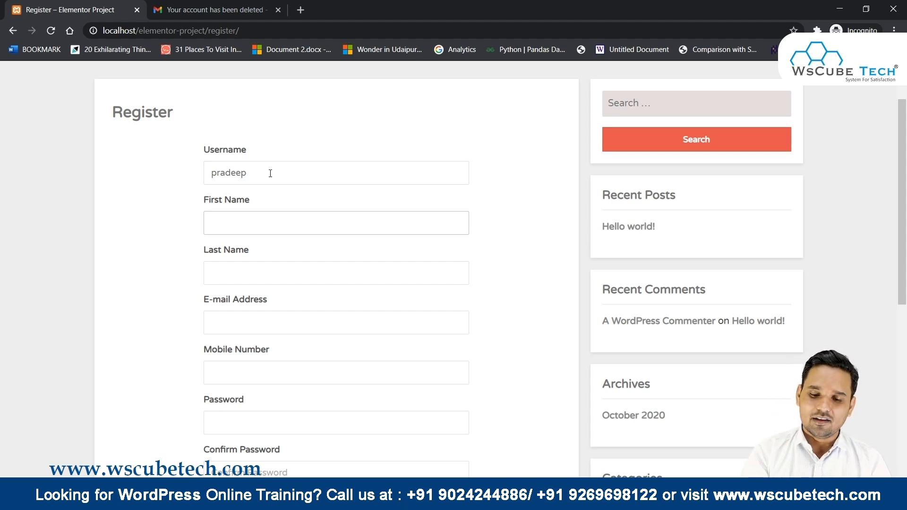
key(Tab)
key(Tab)
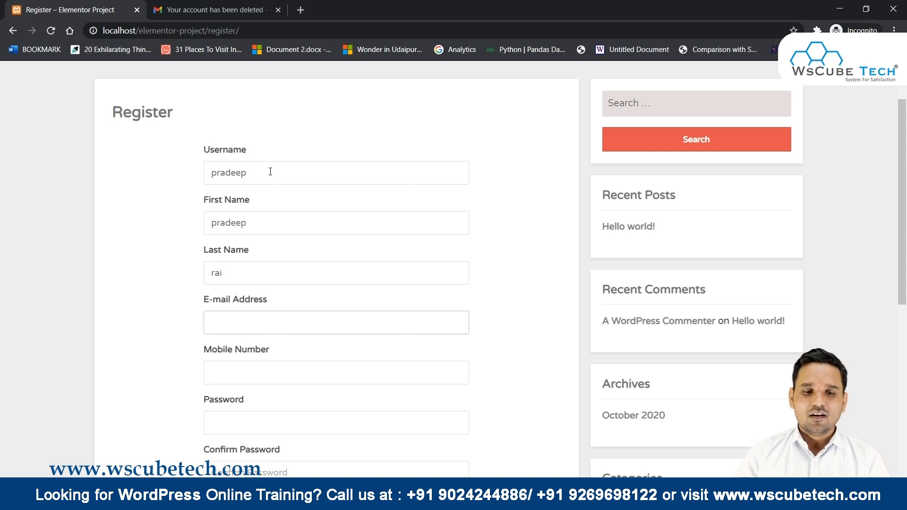
key(Tab)
Fill the Mobile Number from saved suggestions and enter the password and confirmation.
scroll(306, 312, down, 2)
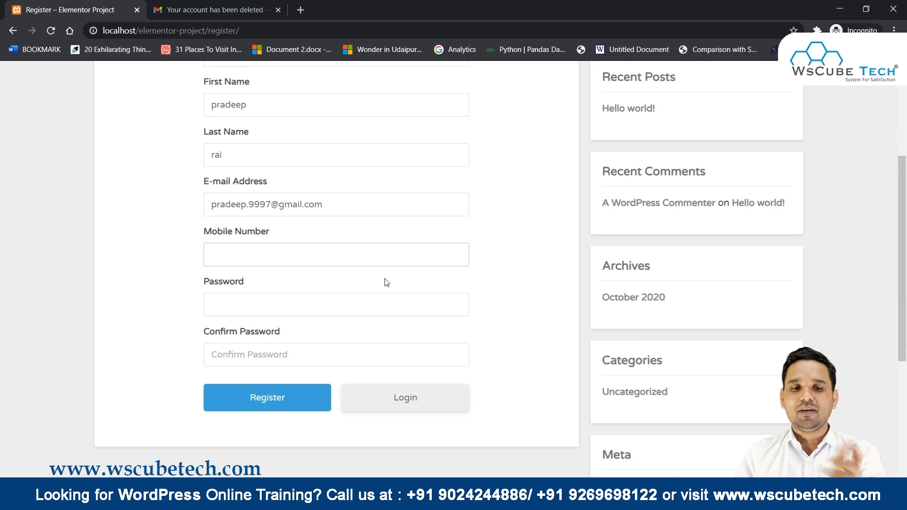
click(223, 261)
click(241, 282)
click(225, 310)
text(•••)
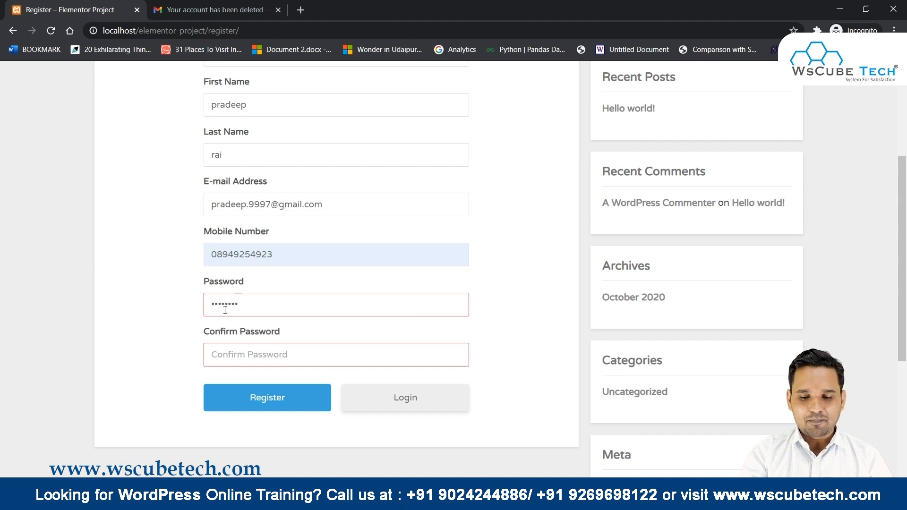
text(•)
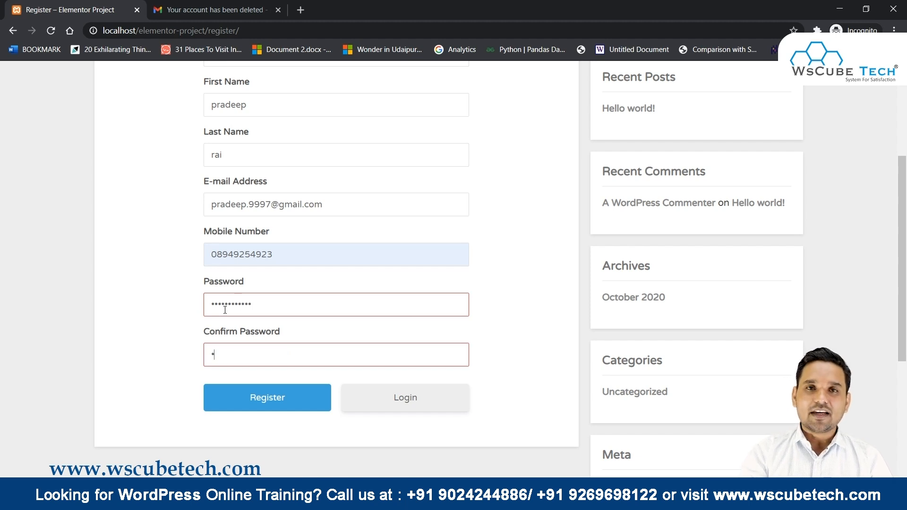
key(BackSpace)
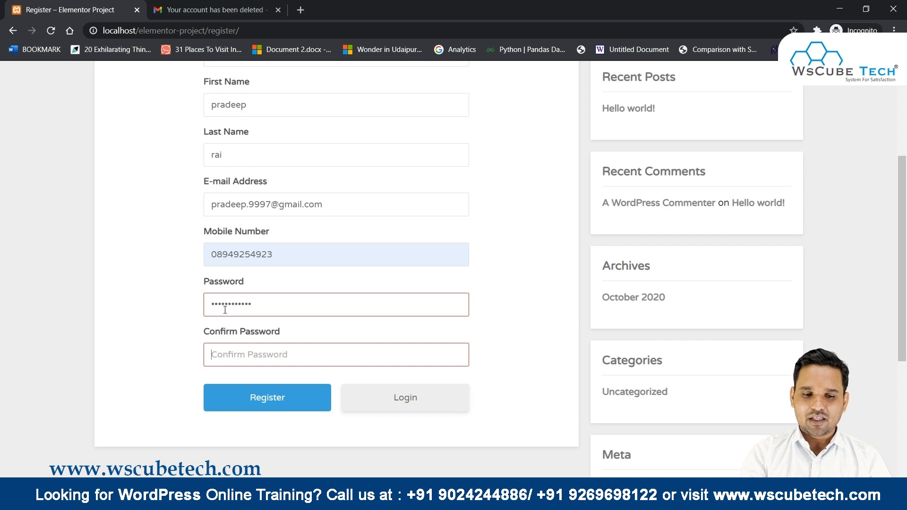
text(••••••••••)
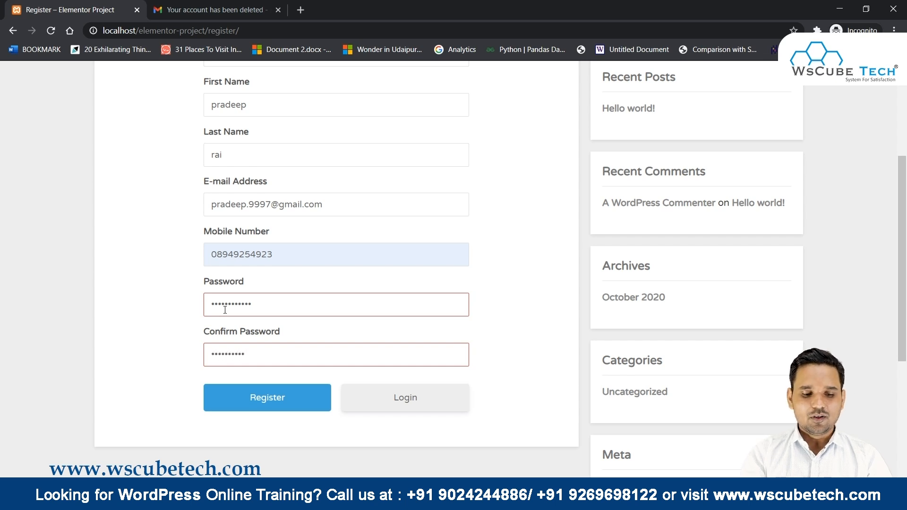
Retype the password and its confirmation so they match, then submit the registration.
double_click(258, 352)
click(282, 304)
double_click(282, 305)
text(•)
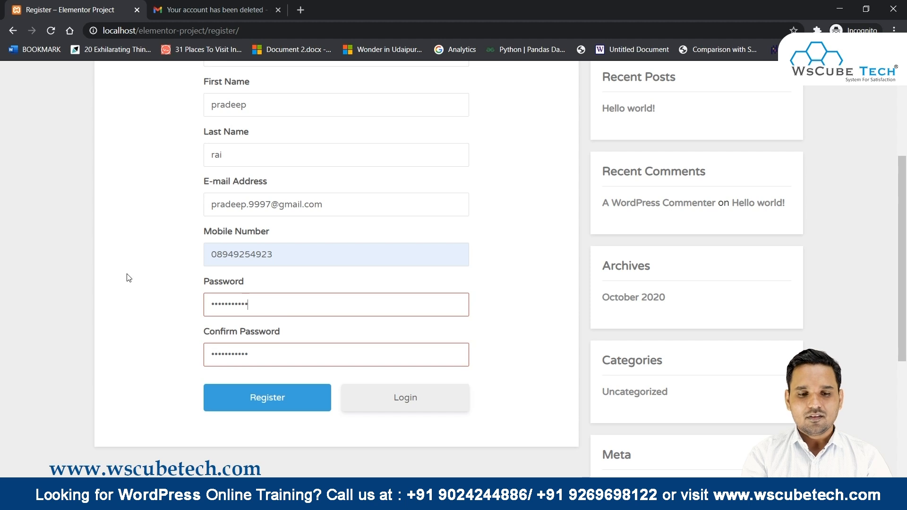
key(Tab)
text(•)
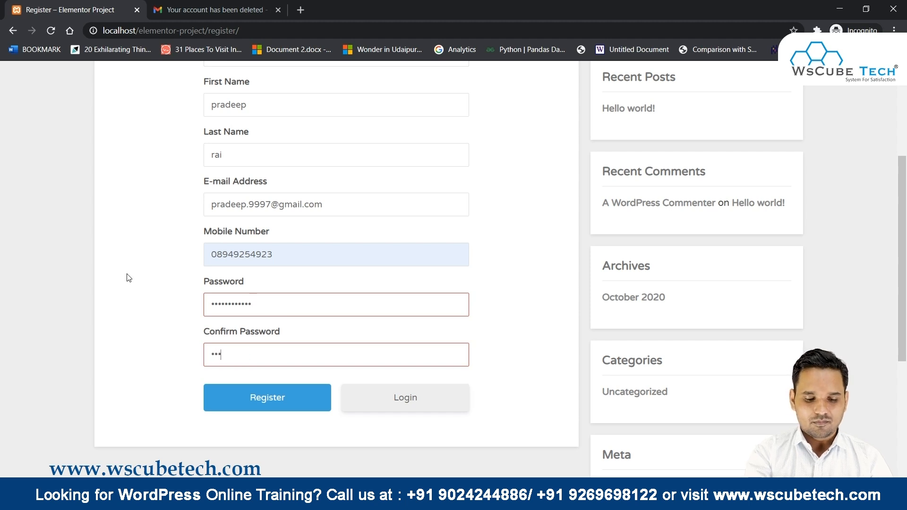
text(•••••••••••)
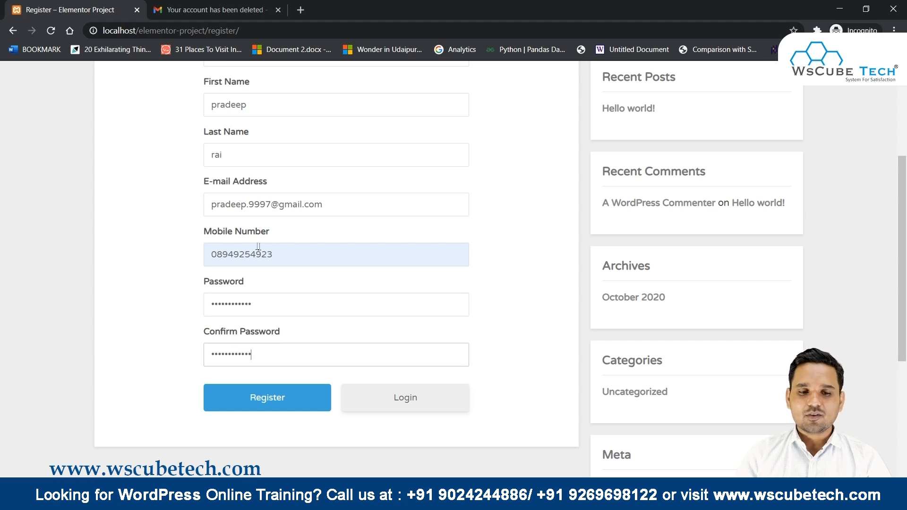
click(299, 403)
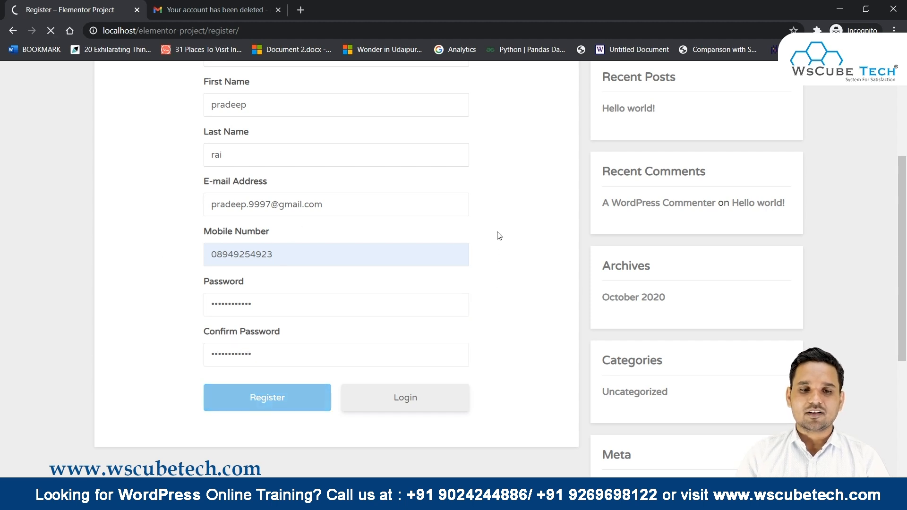
Read the thank-you message and highlight the words 'activation link'.
scroll(500, 235, up, 3)
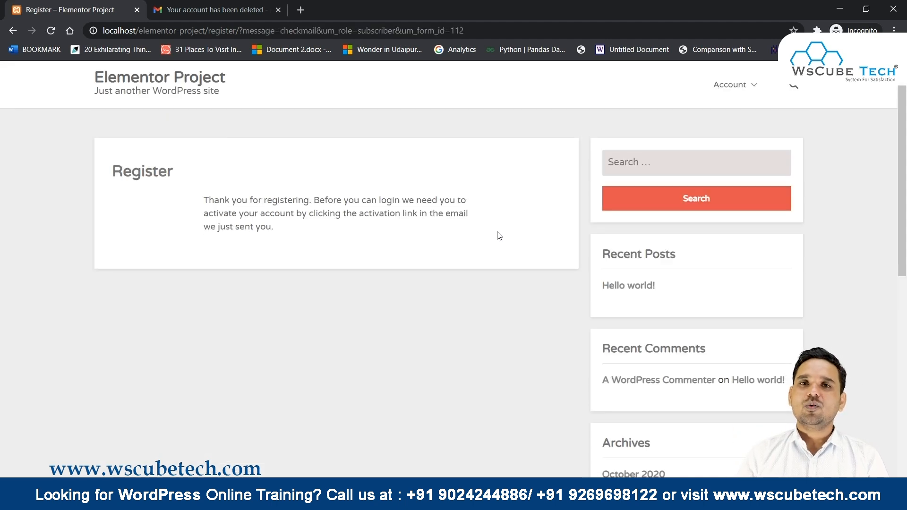
drag(356, 212, 421, 212)
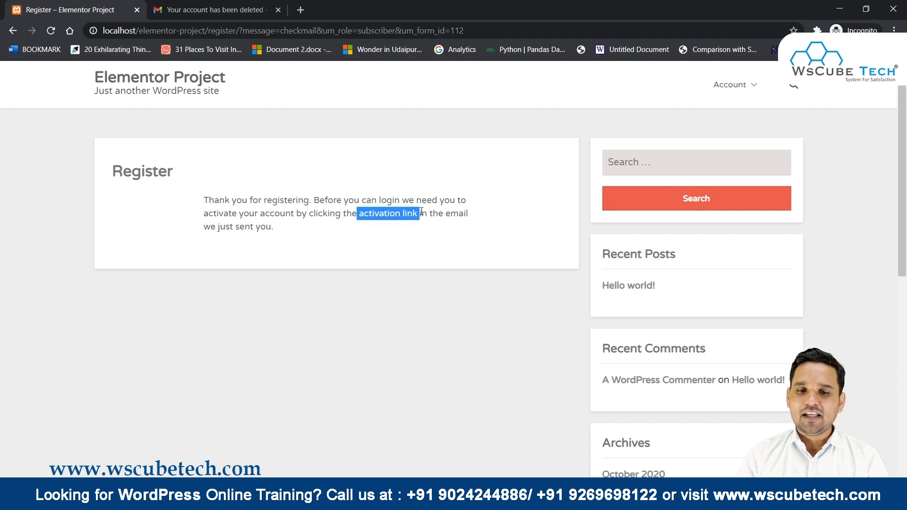
Open the 'Please activate your account' email in the Gmail inbox and activate the account from it.
click(214, 8)
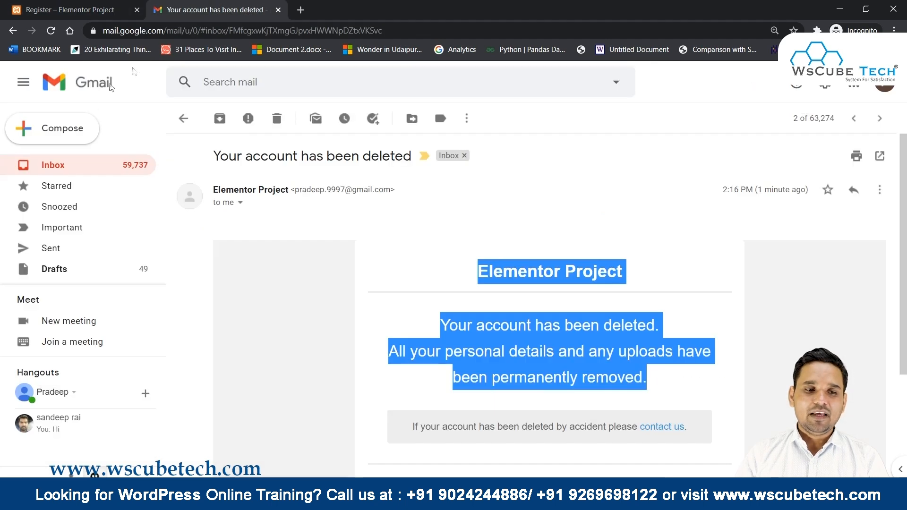
click(56, 165)
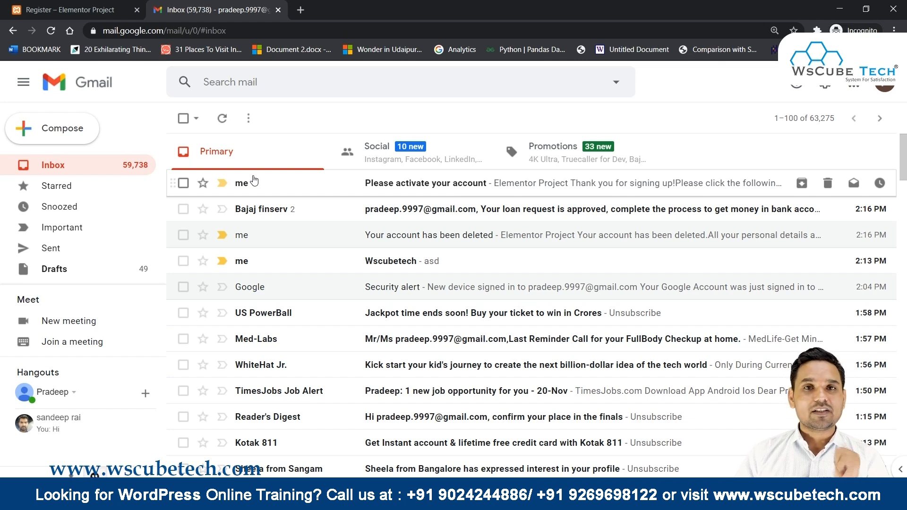
click(255, 182)
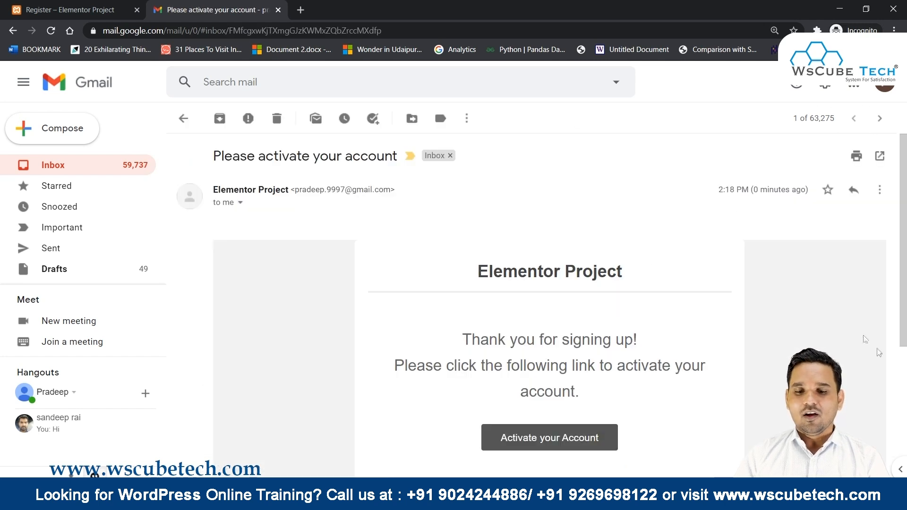
click(570, 439)
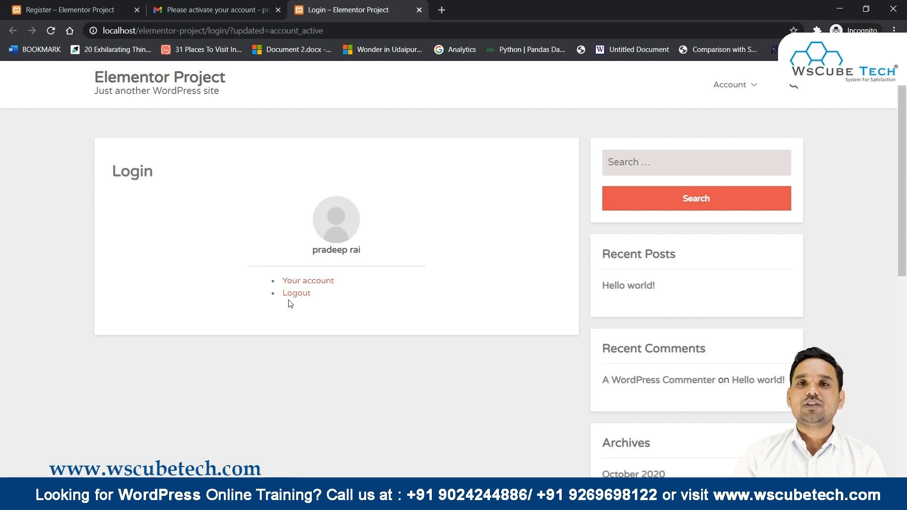
Browse the member Account page's Change Password and Delete Account sections.
click(329, 282)
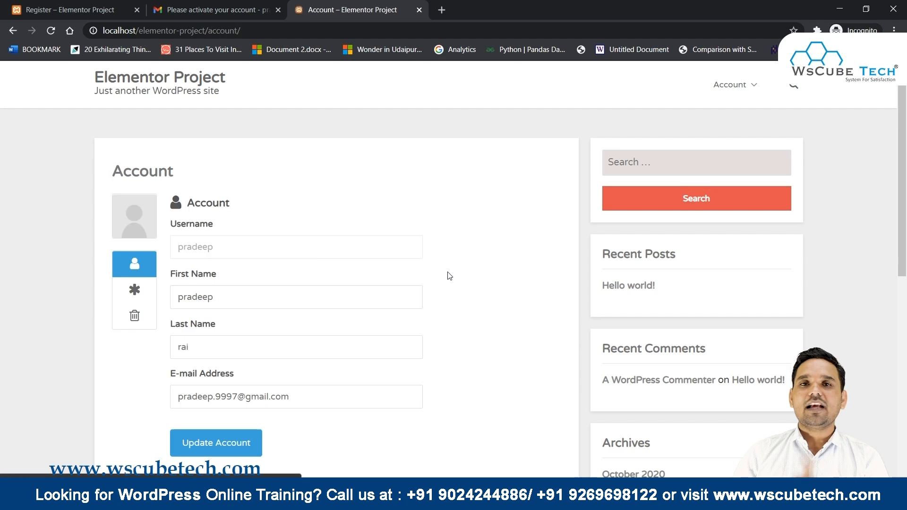
scroll(442, 275, down, 3)
scroll(284, 236, up, 3)
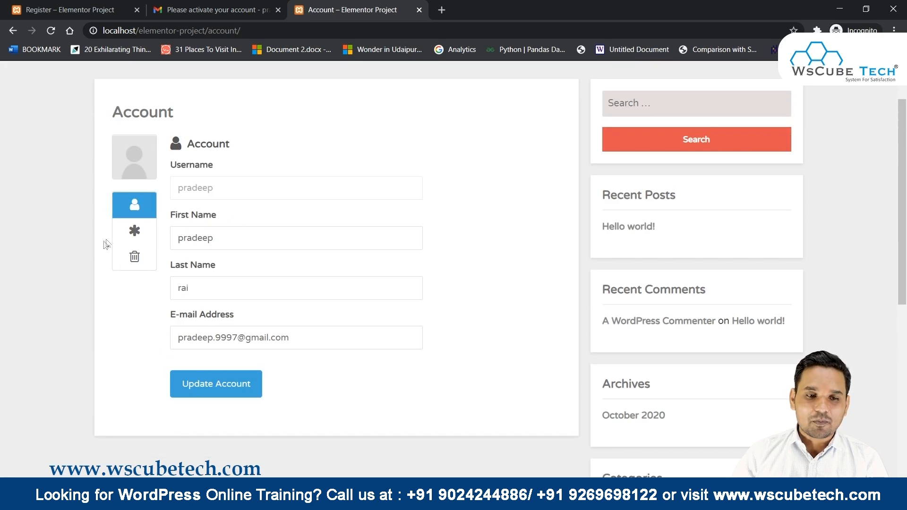
click(134, 230)
click(135, 256)
click(136, 231)
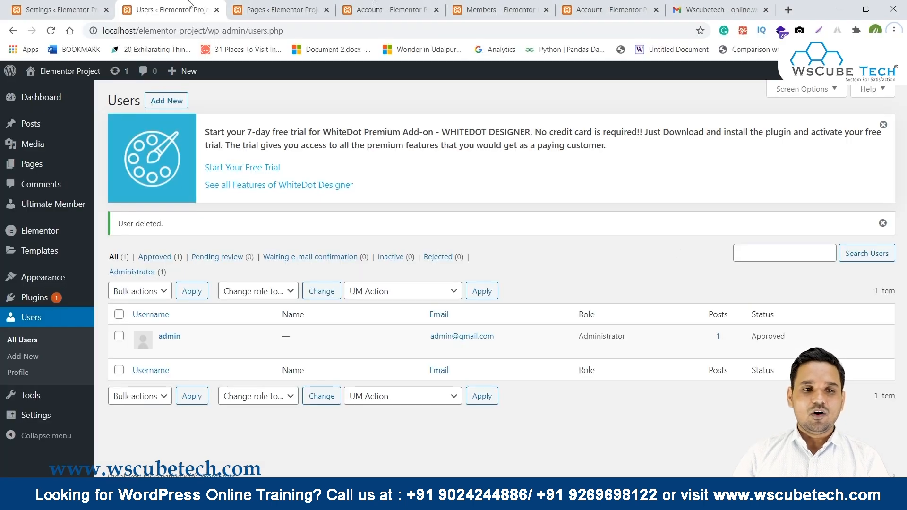
Delete the new subscriber from the refreshed Users list and confirm the deletion.
click(52, 31)
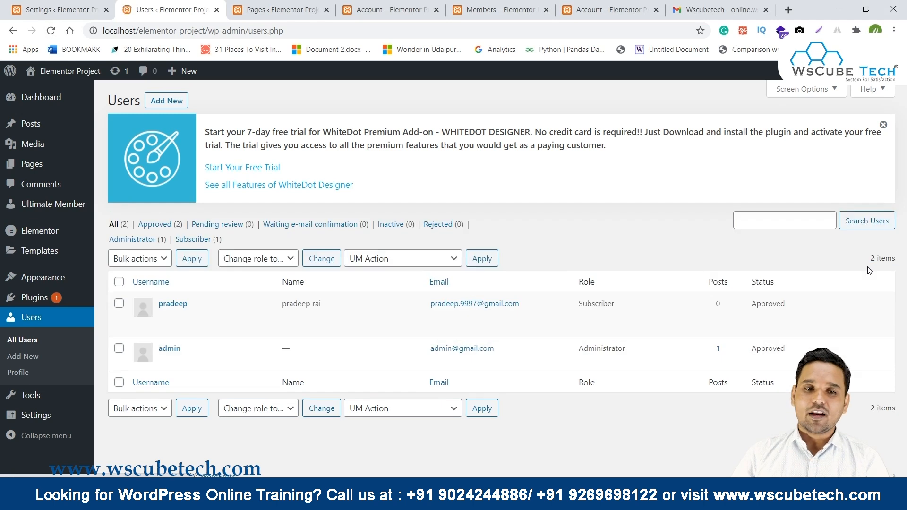
drag(815, 302, 163, 303)
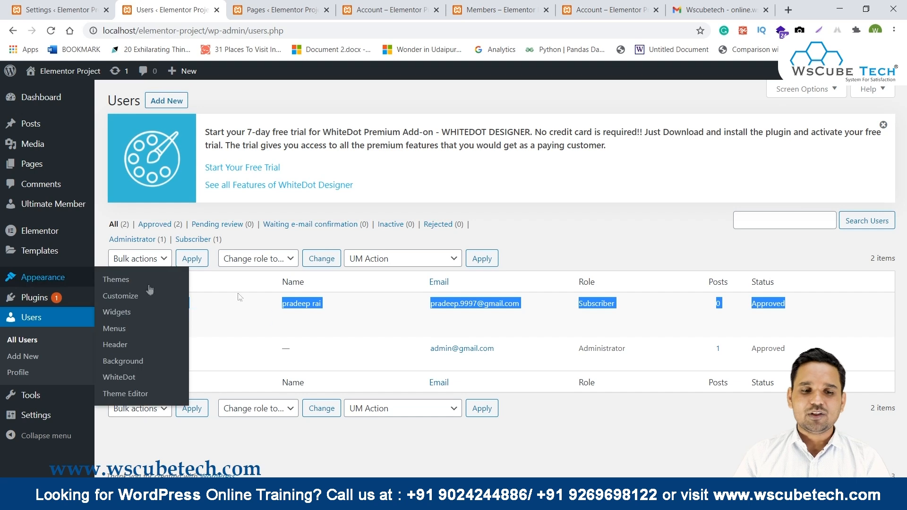
mouse_move(172, 315)
click(191, 319)
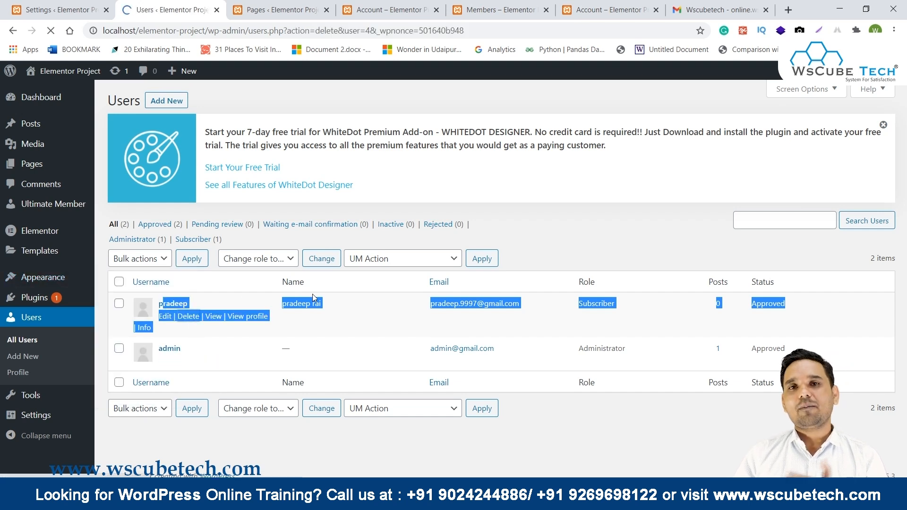
click(139, 269)
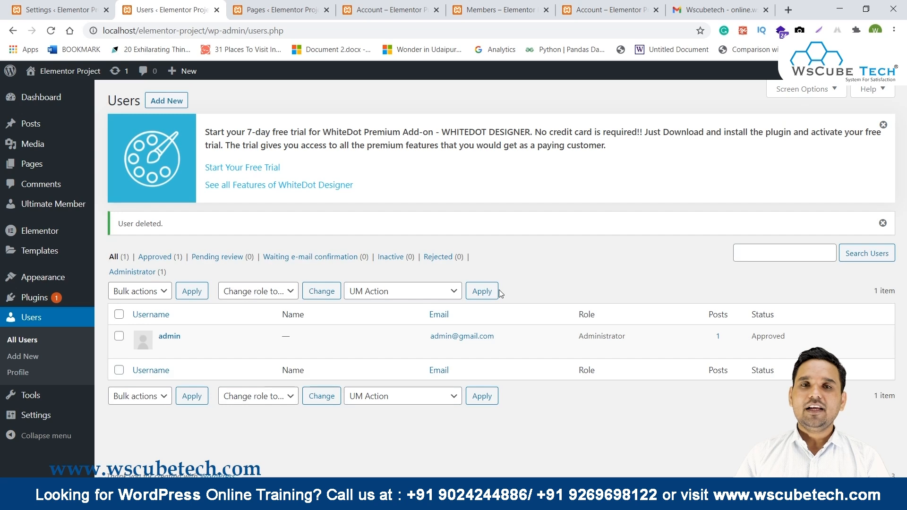
mouse_move(534, 462)
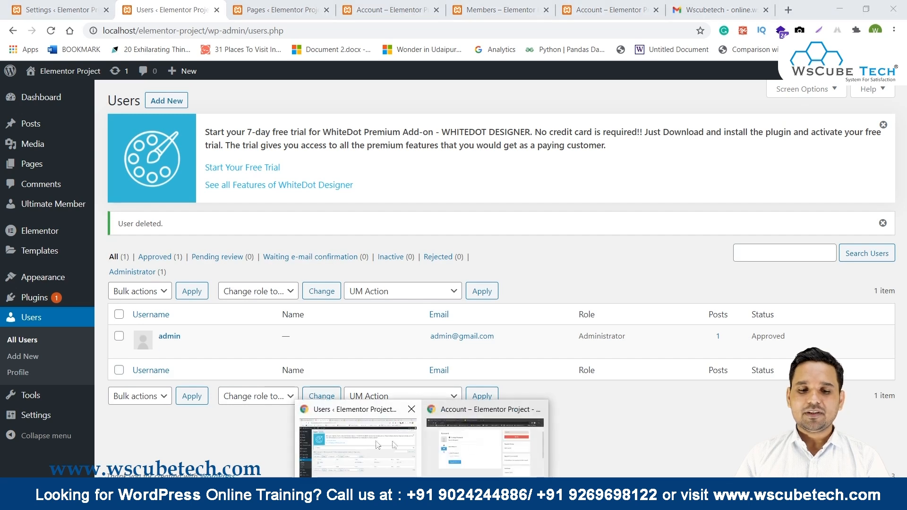
click(480, 440)
Read the 'Your account has been deleted' email, then go back to the inbox and the WordPress admin.
click(231, 8)
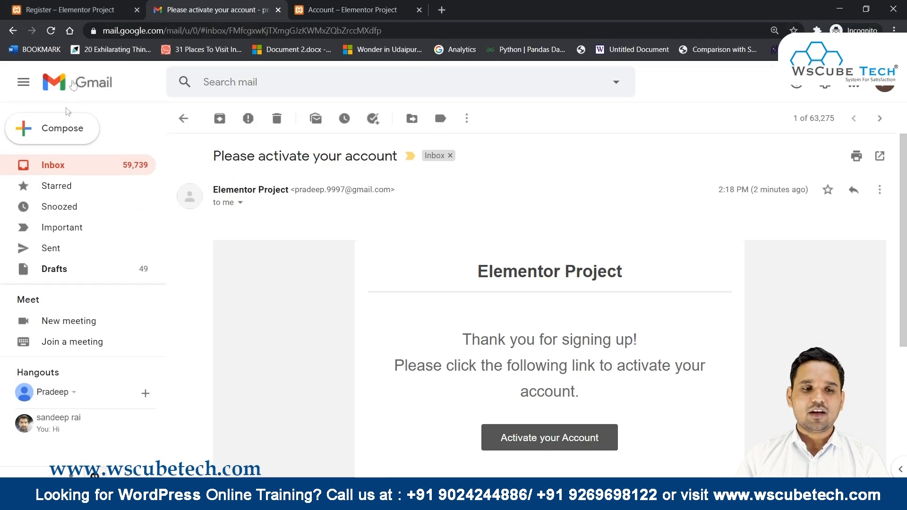
click(78, 172)
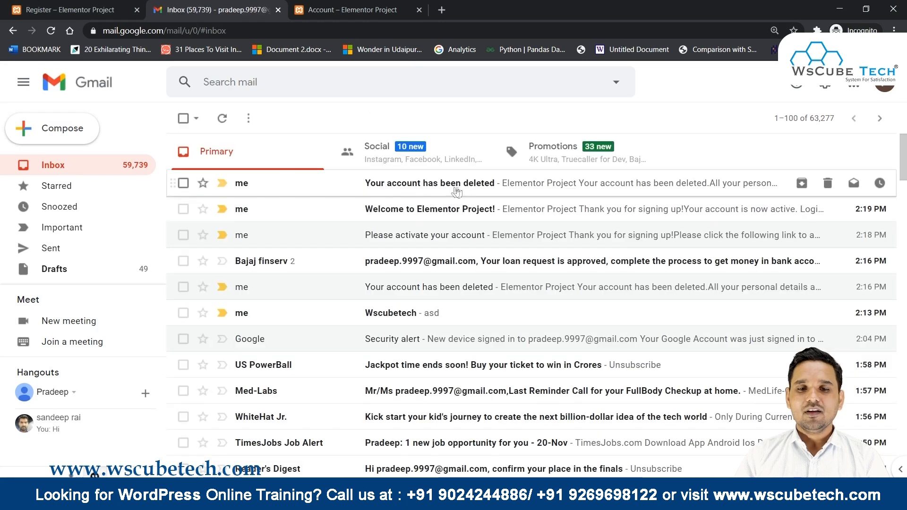
click(516, 185)
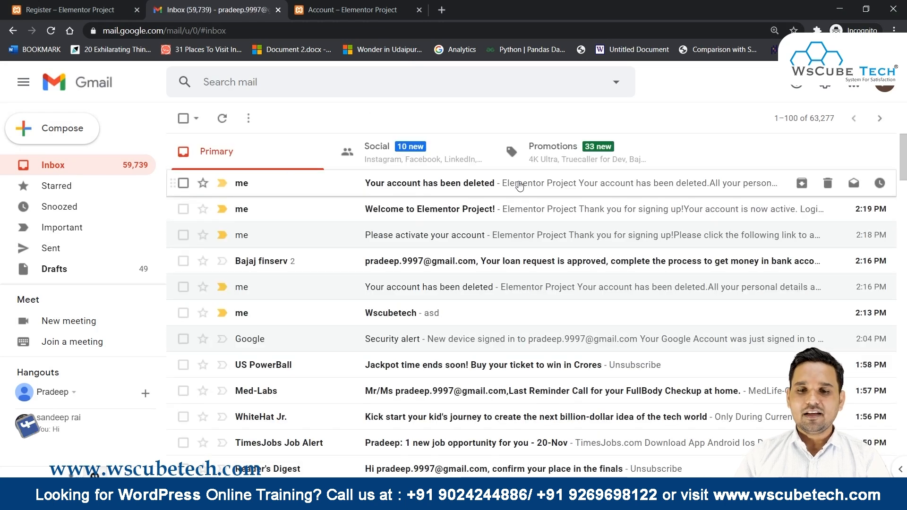
scroll(600, 249, down, 1)
drag(393, 226, 736, 232)
click(474, 286)
drag(441, 266, 789, 378)
scroll(789, 378, down, 2)
scroll(549, 284, up, 3)
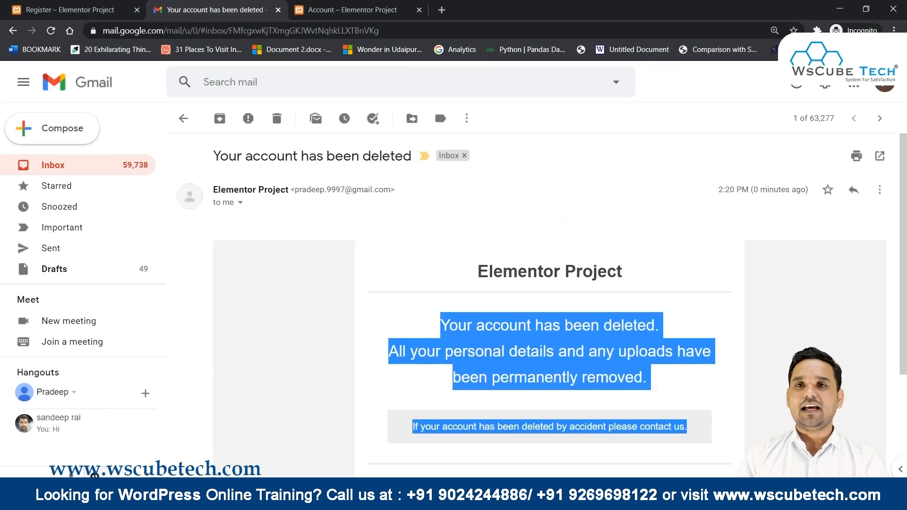
click(74, 170)
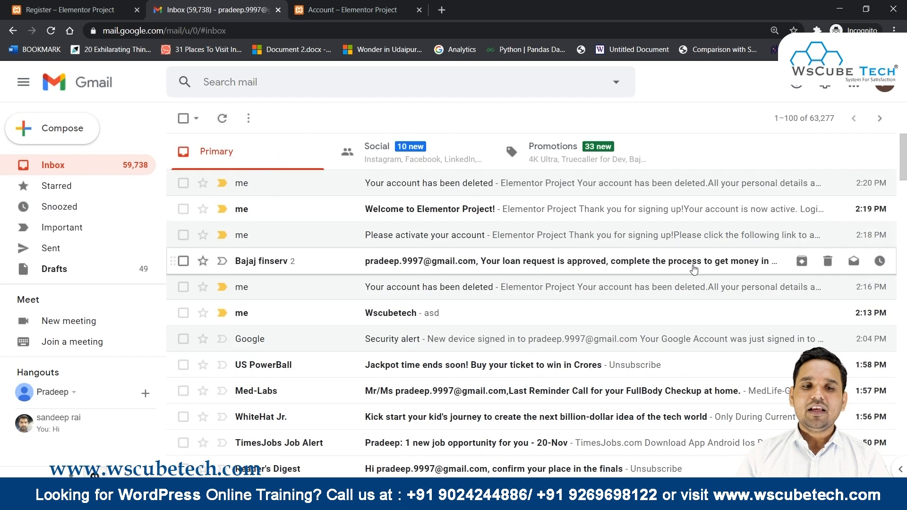
key(alt+Tab)
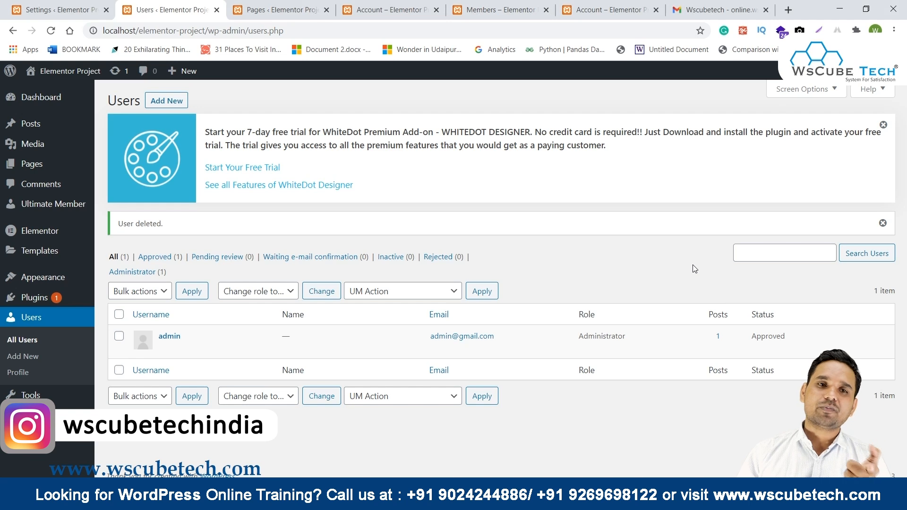
Set the Subscriber role's Registration Status to Require Admin Review and save with Update Role.
mouse_move(28, 204)
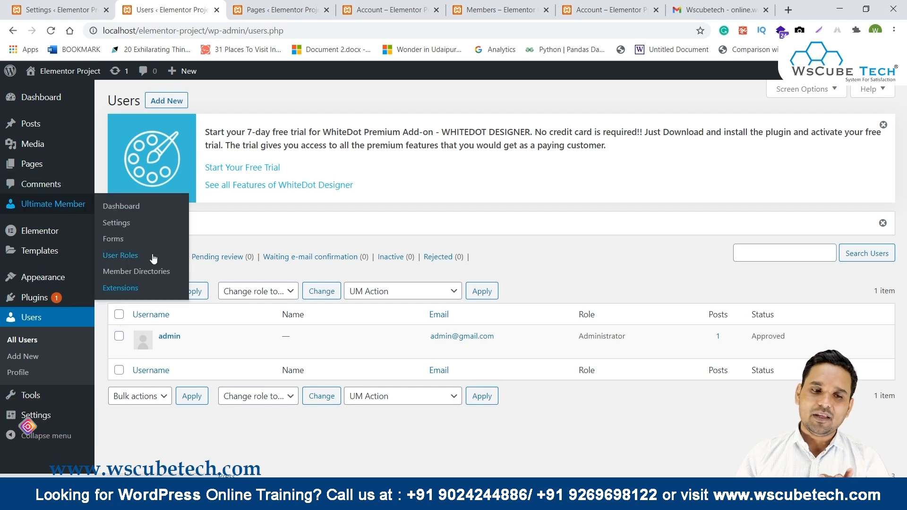
click(133, 256)
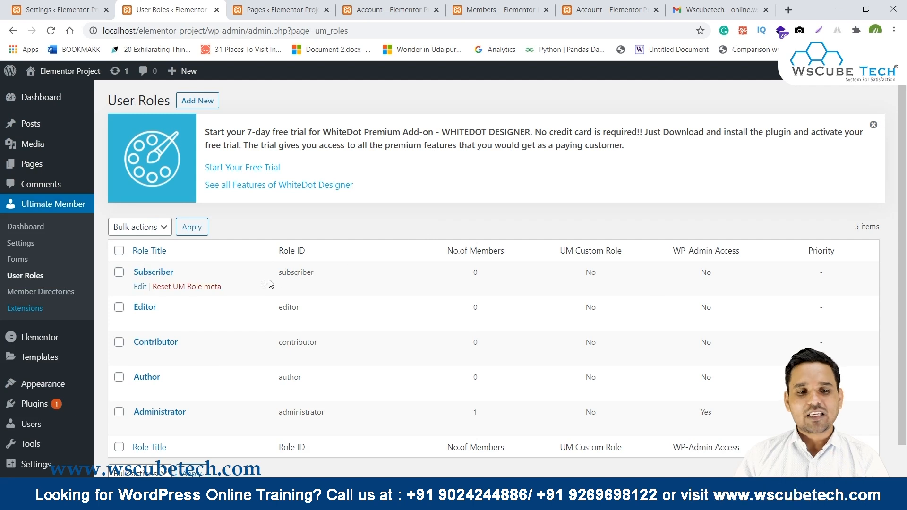
click(140, 287)
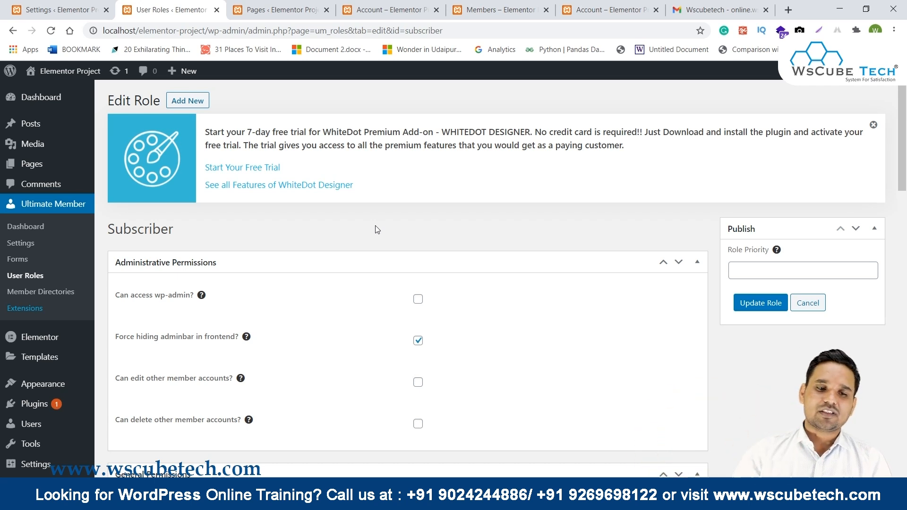
middle_click(375, 226)
scroll(376, 225, down, 5)
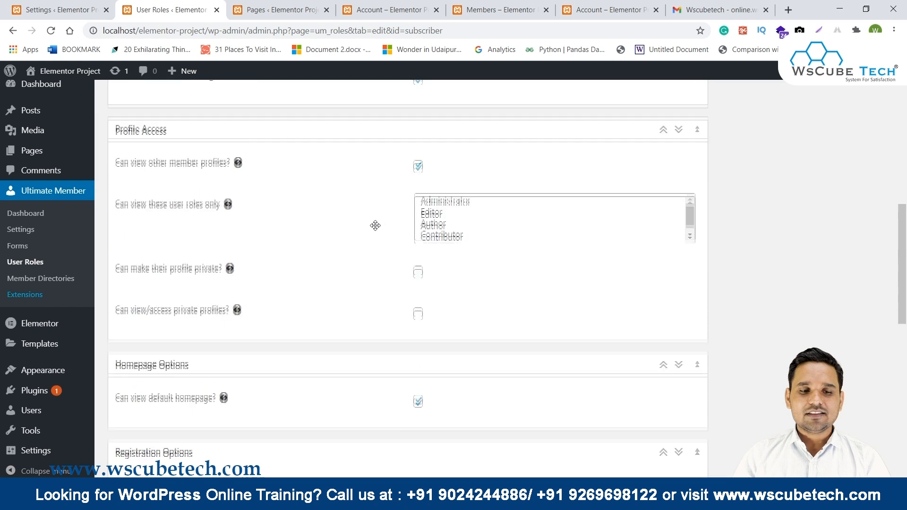
scroll(197, 240, down, 3)
click(494, 201)
click(465, 234)
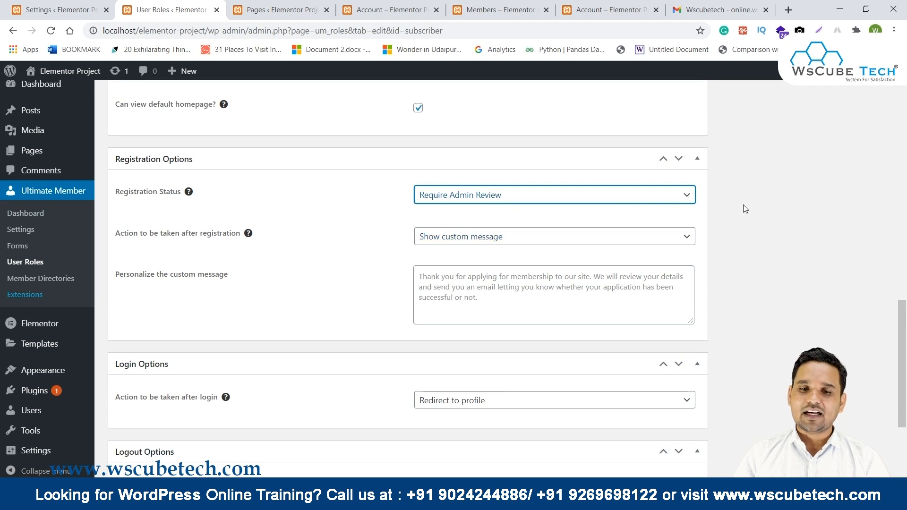
scroll(350, 201, down, 3)
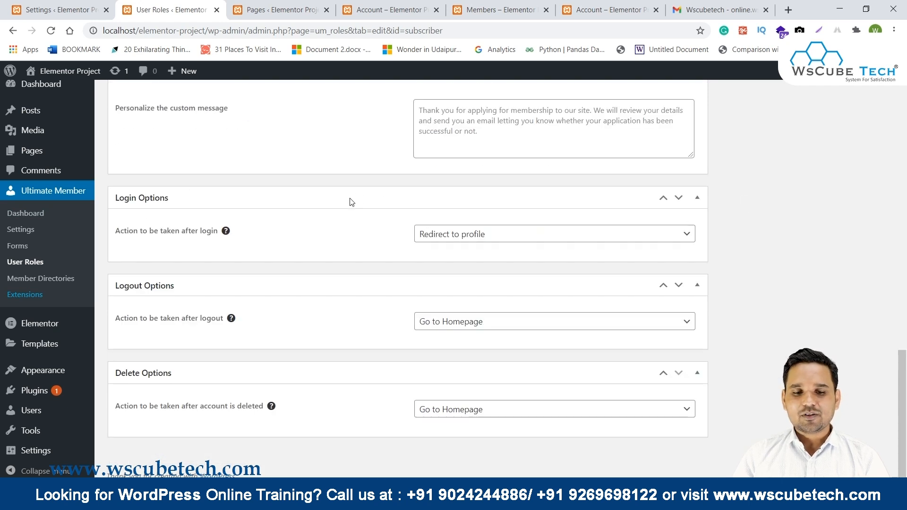
scroll(695, 226, up, 15)
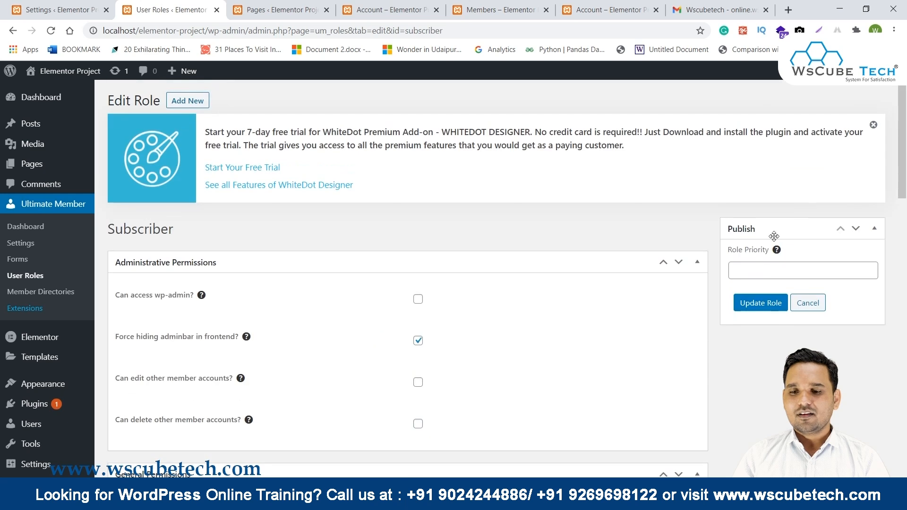
click(768, 309)
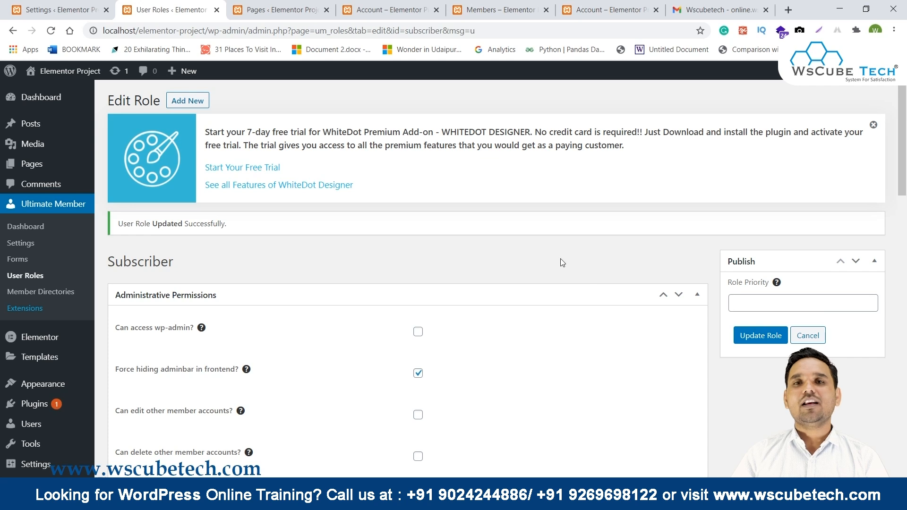
key(alt+Tab)
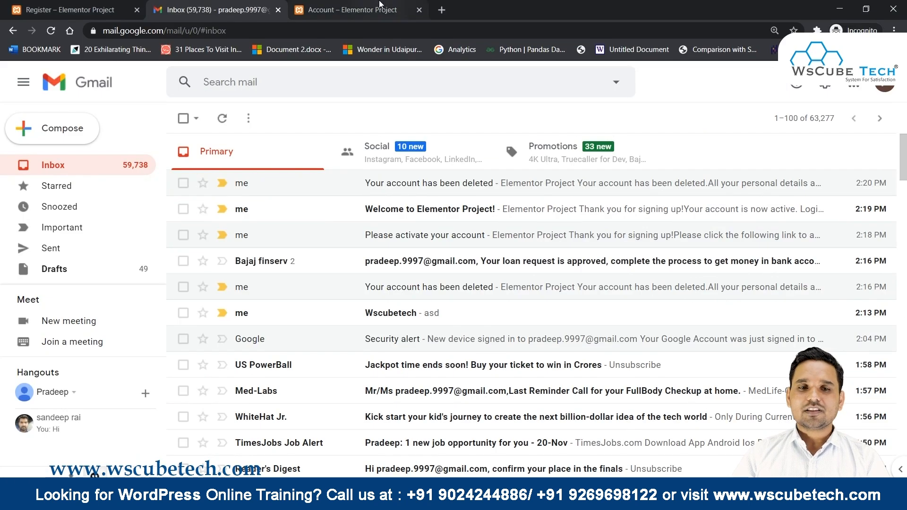
Reload the member account page and go to the site's registration page.
click(352, 9)
click(51, 30)
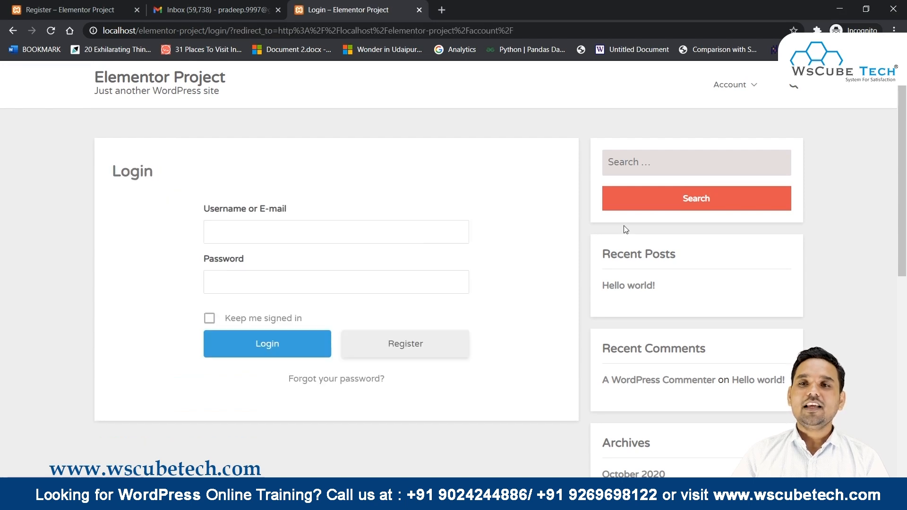
mouse_move(749, 86)
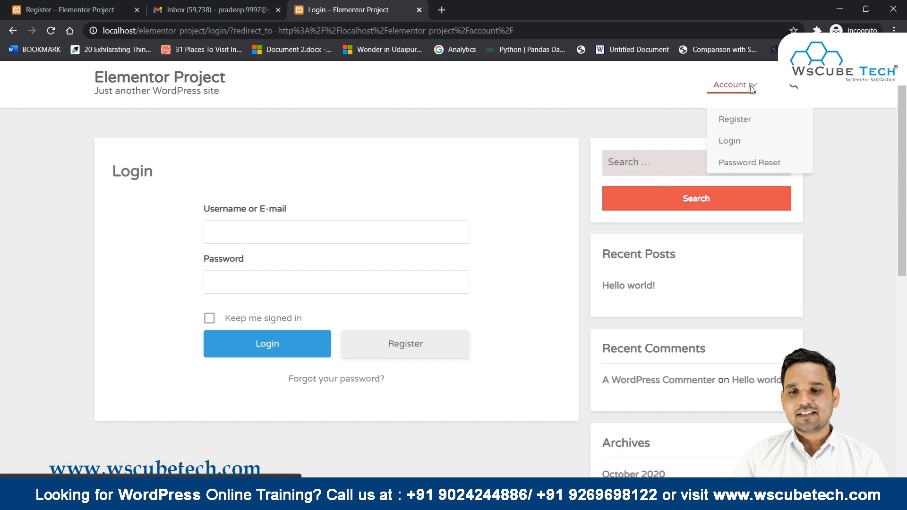
click(746, 120)
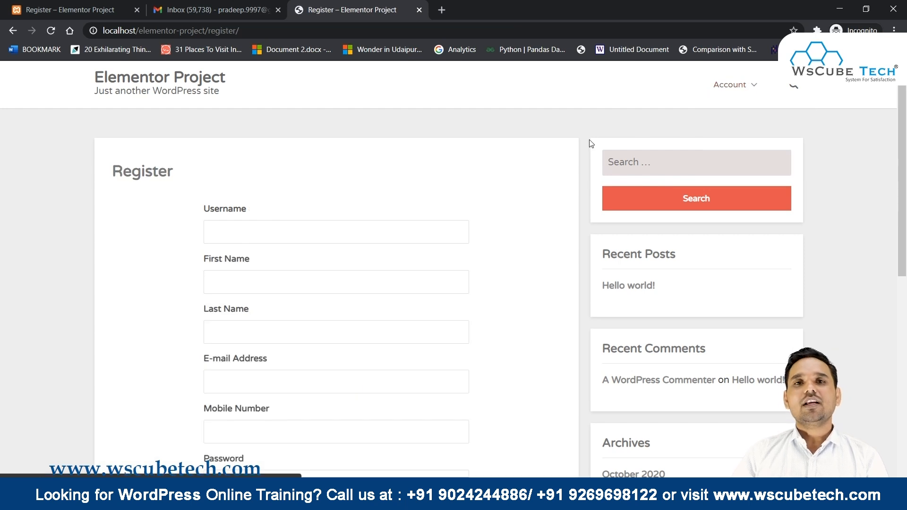
Enter the applicant's username, first name, last name and e-mail address.
scroll(589, 144, down, 2)
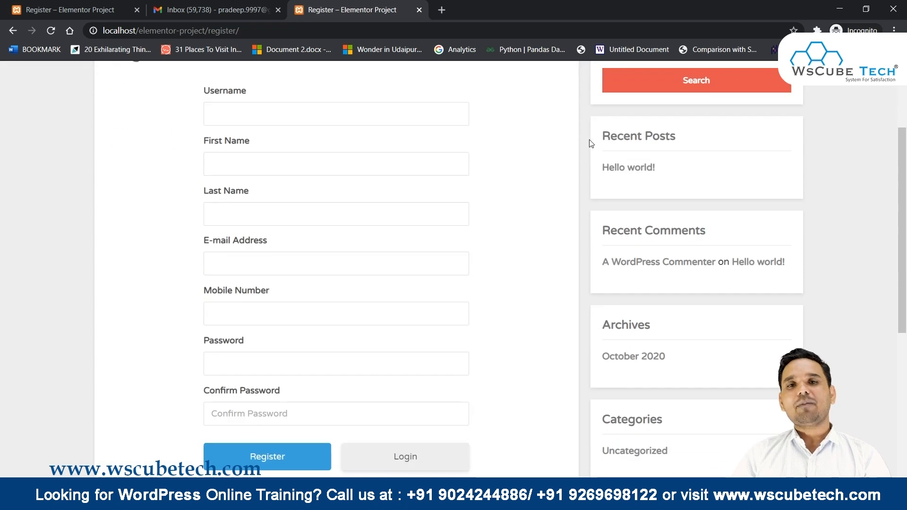
click(276, 118)
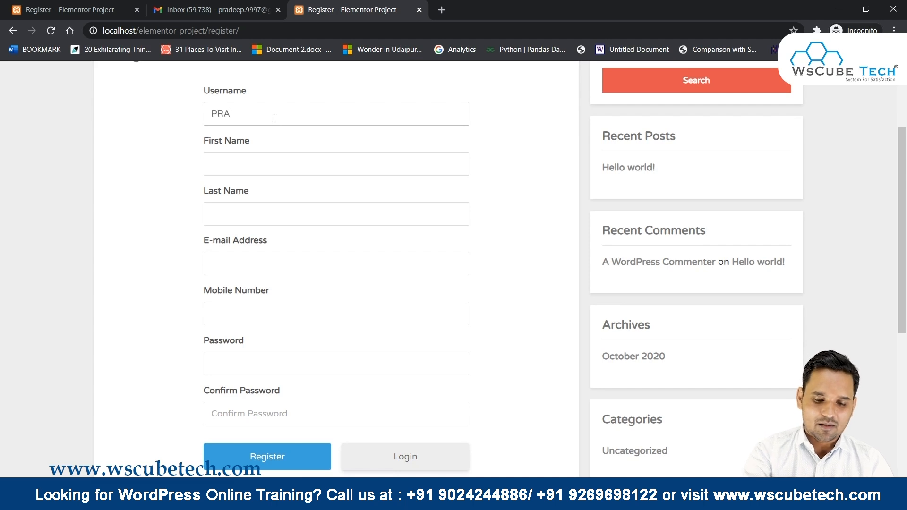
key(Tab)
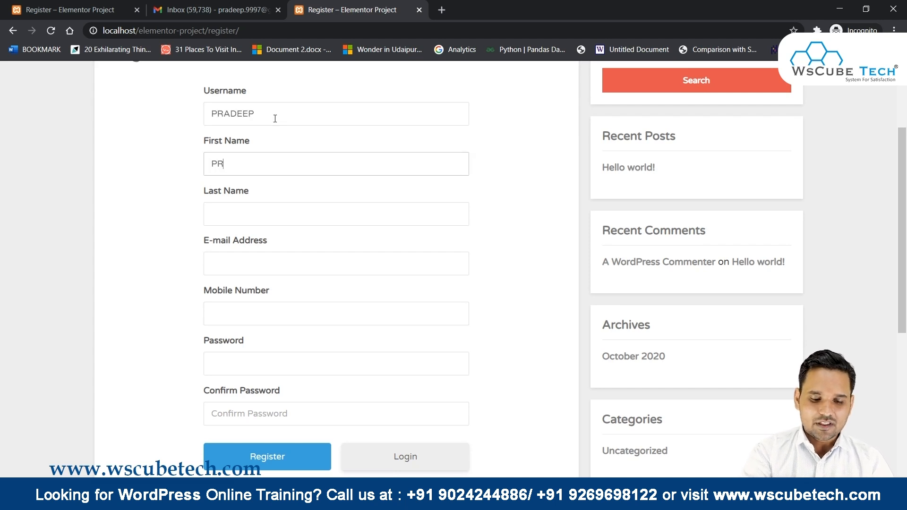
key(Tab)
key(Tab)
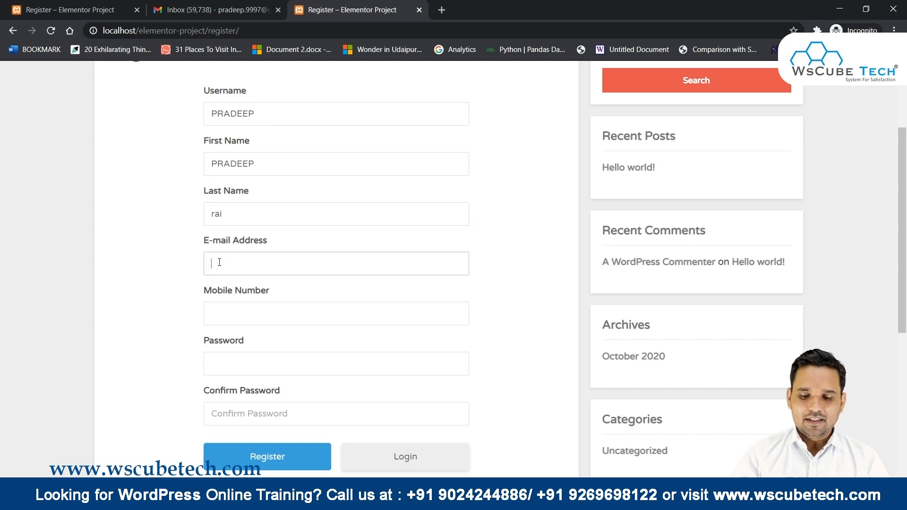
key(Tab)
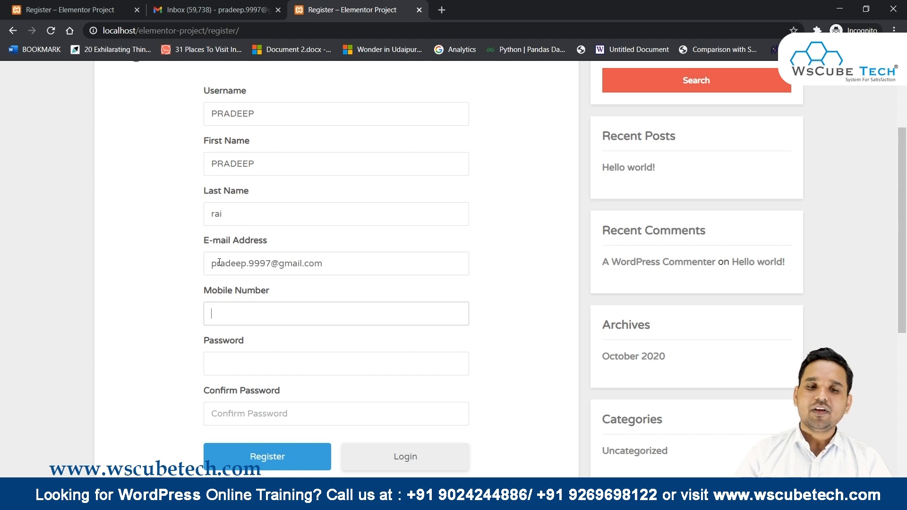
Autofill the mobile number, remove its leading zero, enter the password and submit.
click(249, 309)
click(252, 343)
click(219, 315)
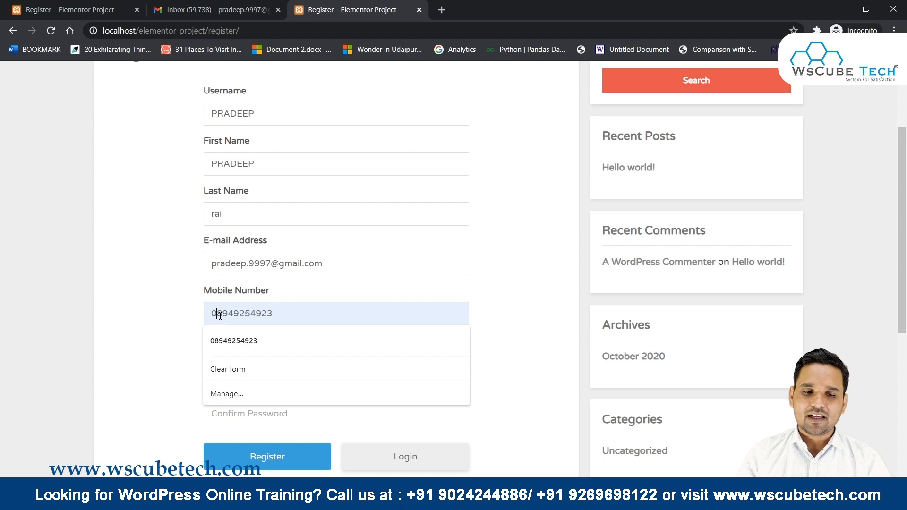
key(BackSpace)
click(259, 368)
text(••)
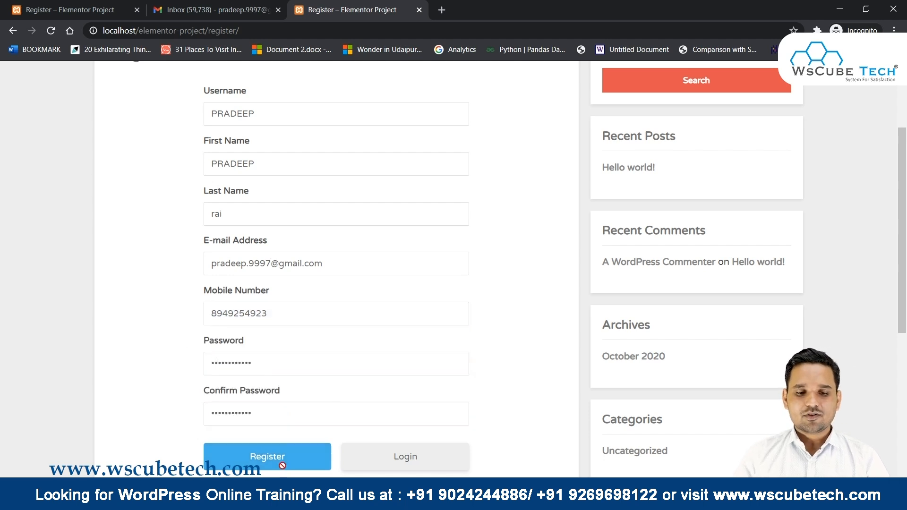
click(286, 454)
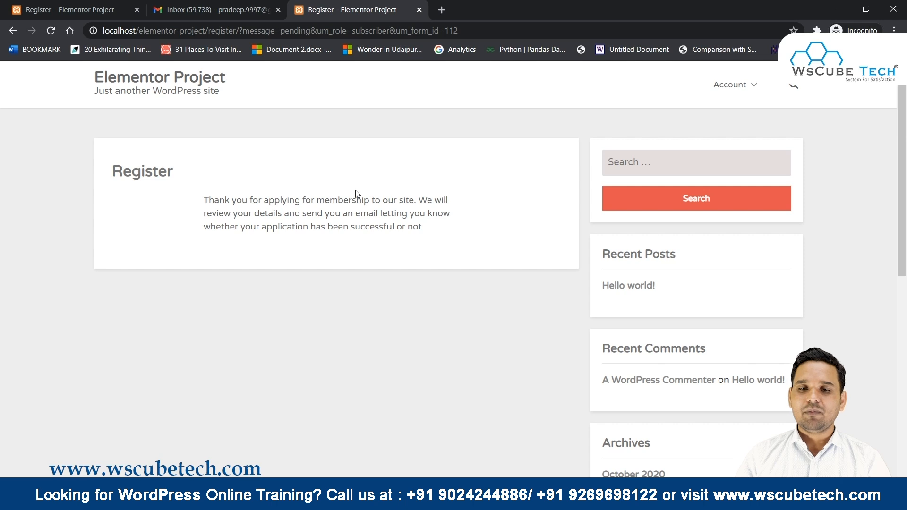
Reload the Gmail inbox to check for new mail, then return to the Subscriber Edit Role window.
key(alt+Tab)
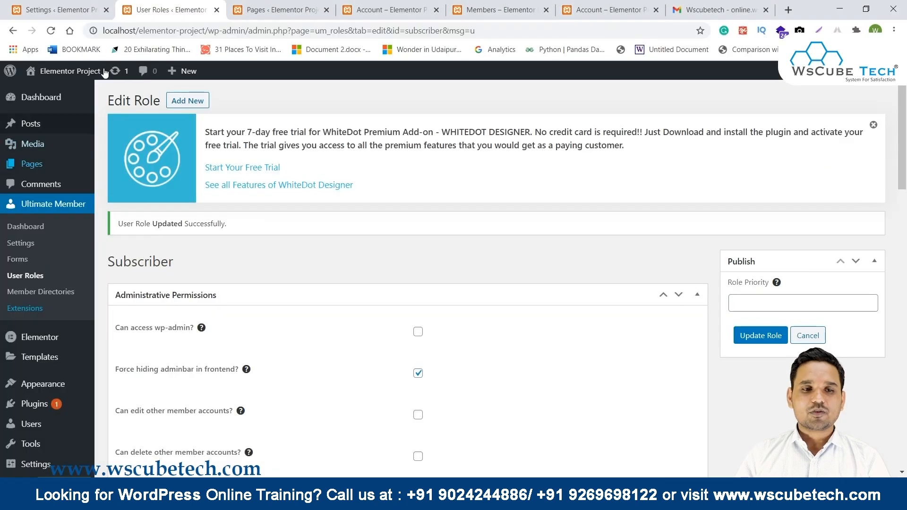
key(alt+Tab)
key(alt+Tab)
key(alt+Tab)
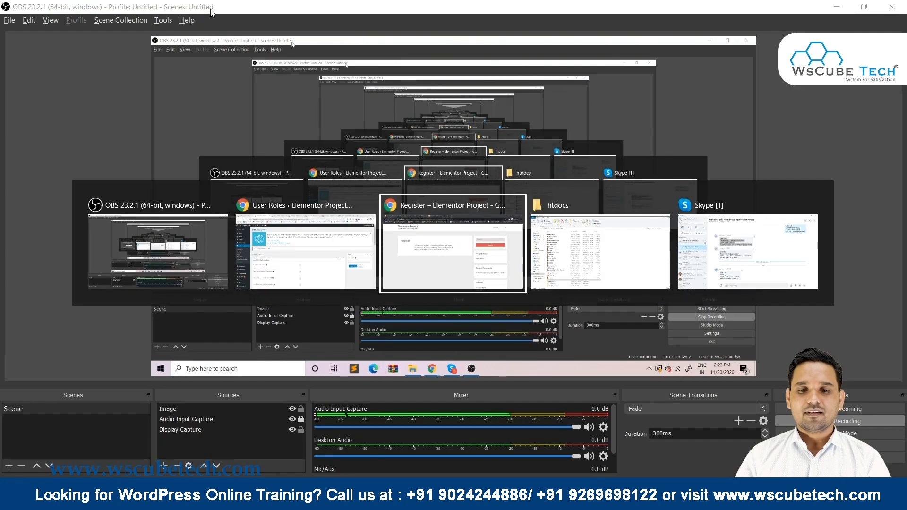
click(211, 12)
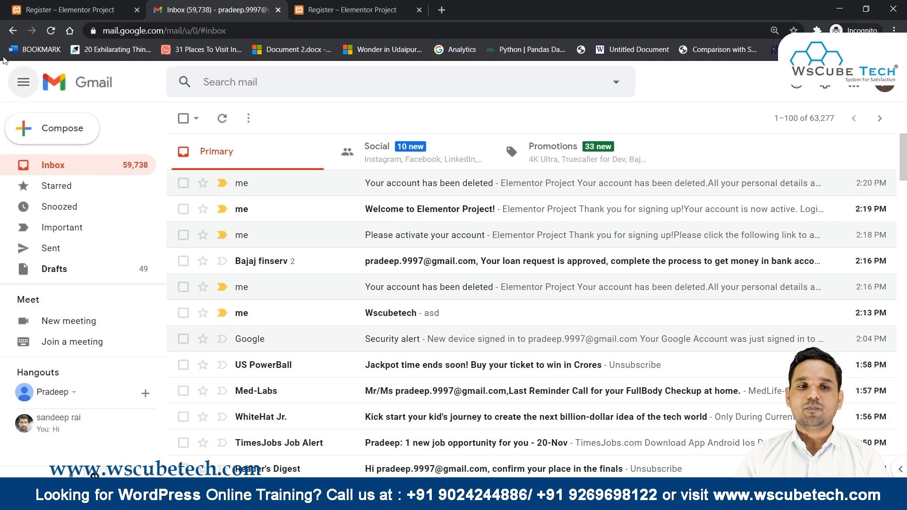
click(51, 31)
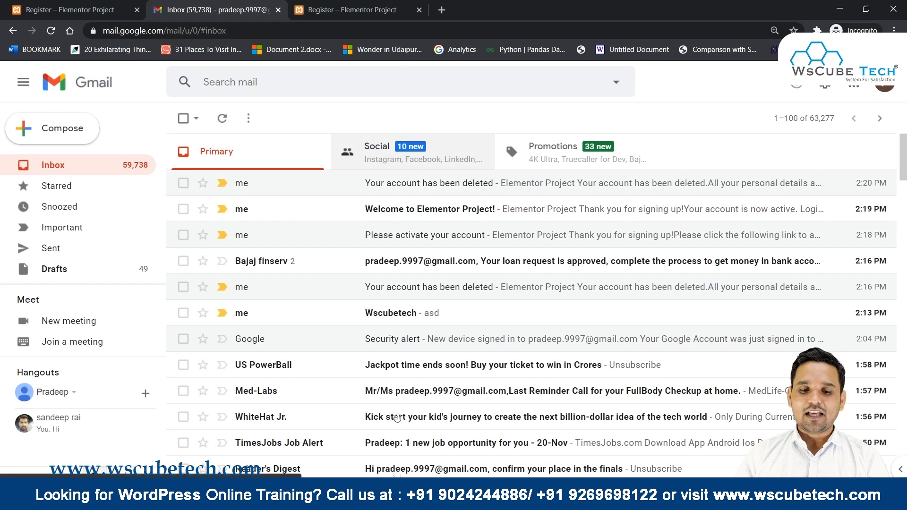
click(421, 500)
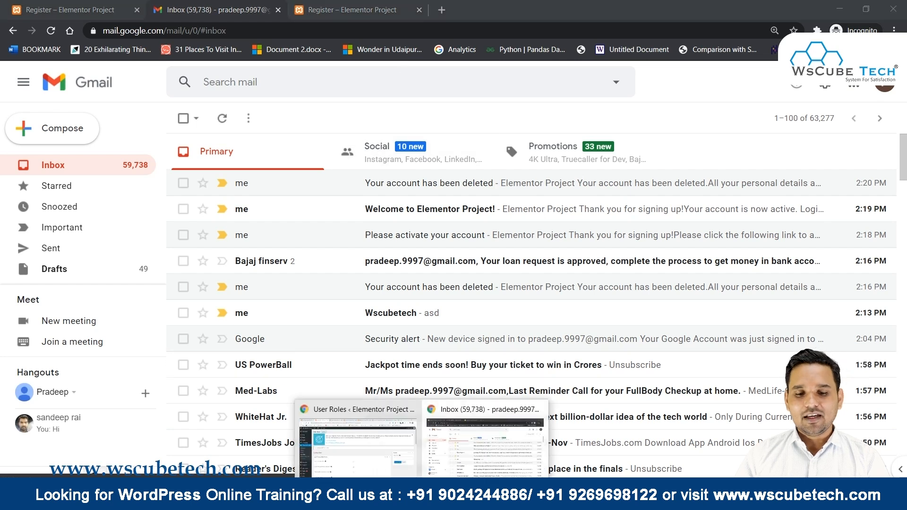
click(354, 454)
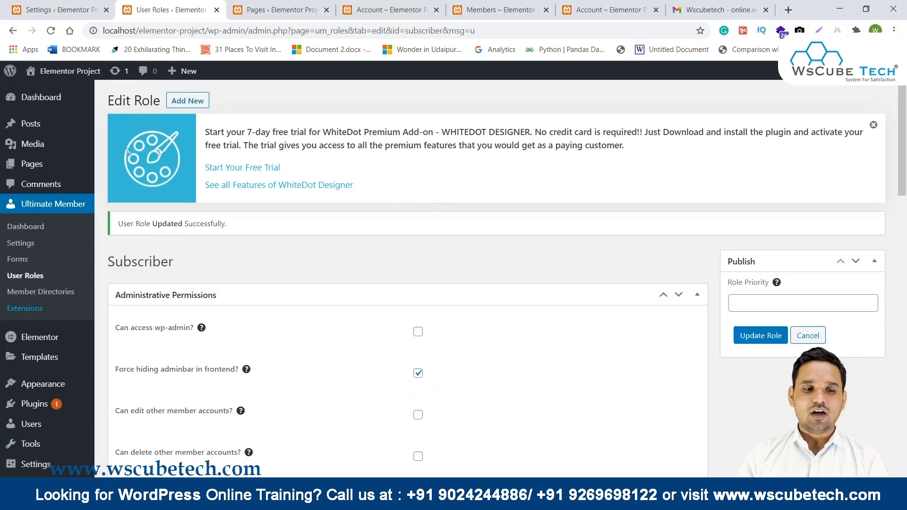
mouse_move(21, 382)
scroll(20, 372, down, 1)
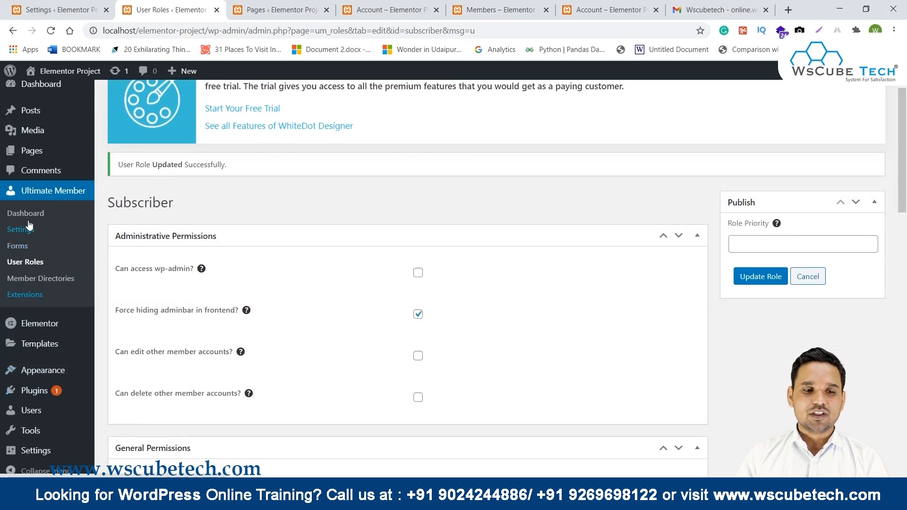
From the Ultimate Member Dashboard's Pending Review list, bulk-apply Approve Membership to the pending member.
mouse_move(38, 354)
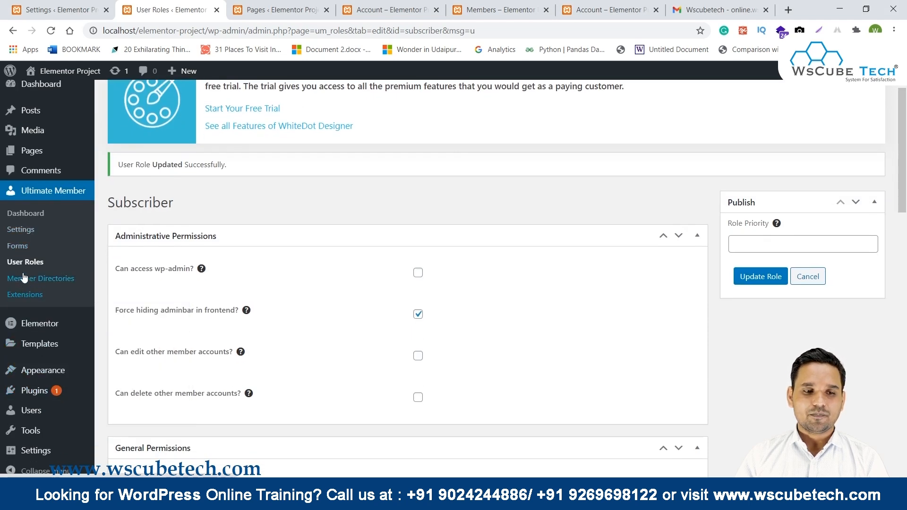
click(27, 213)
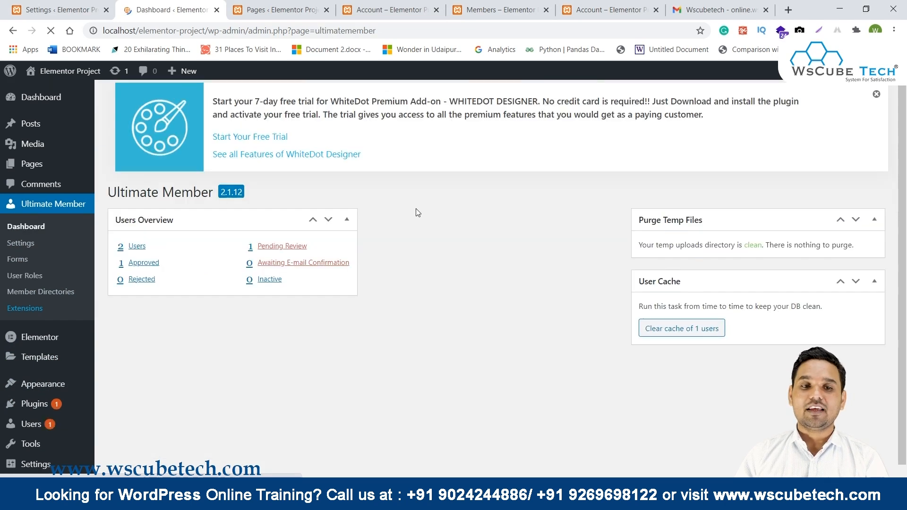
drag(146, 255, 143, 255)
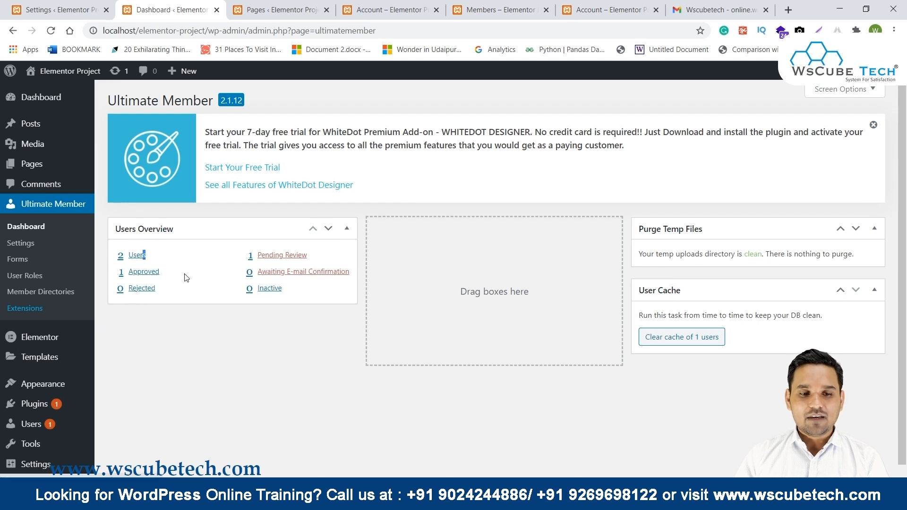
click(293, 256)
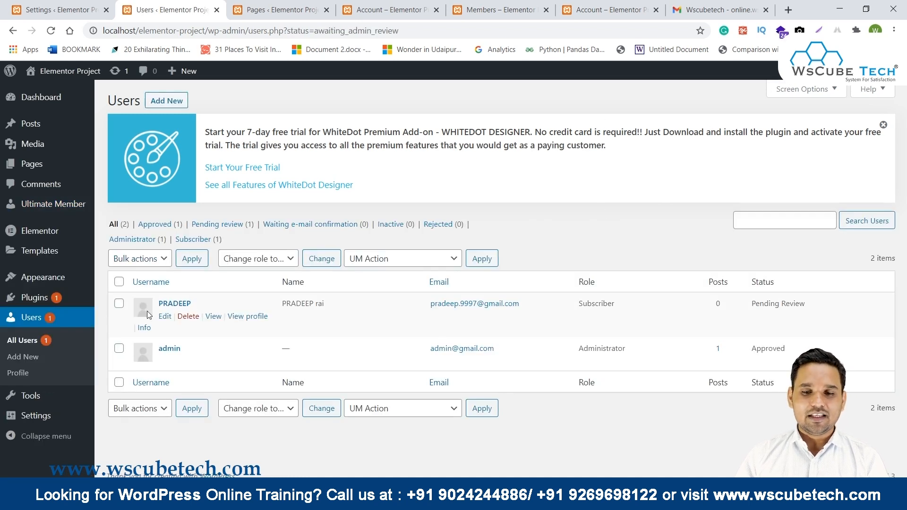
click(119, 303)
click(376, 259)
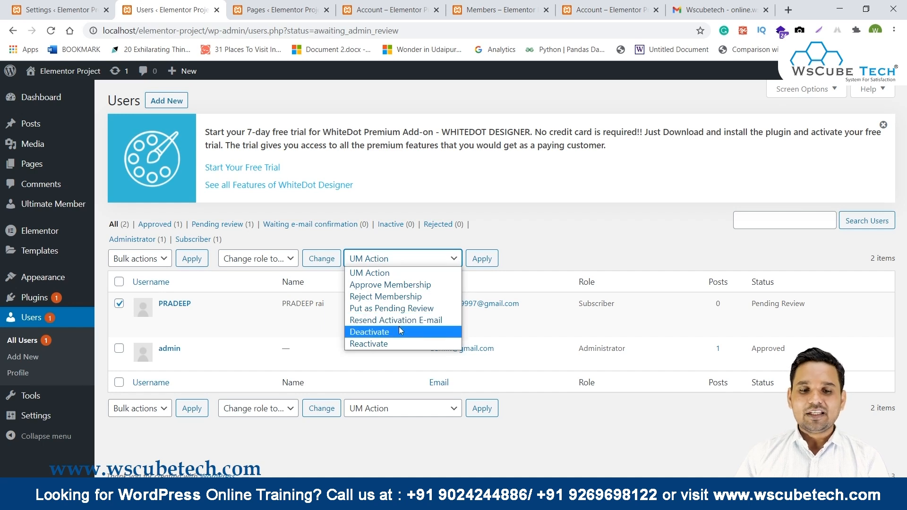
click(405, 287)
click(482, 258)
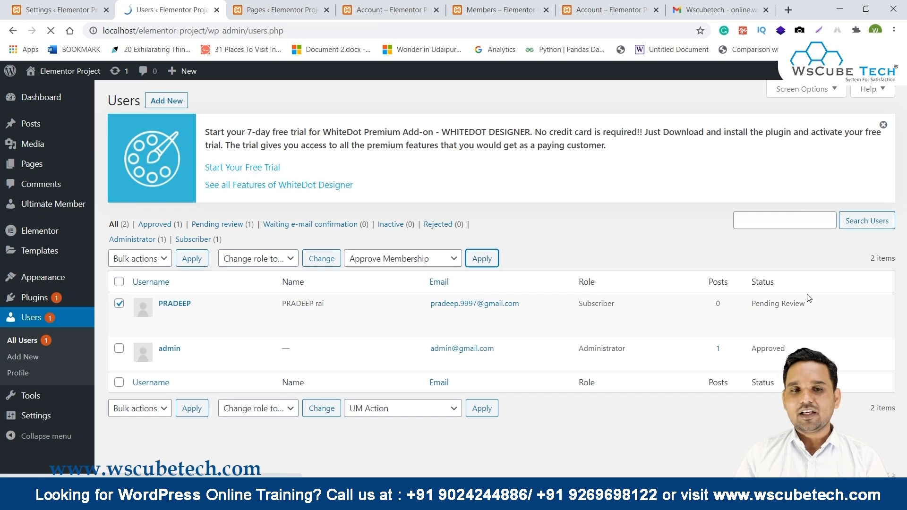
drag(780, 343, 742, 338)
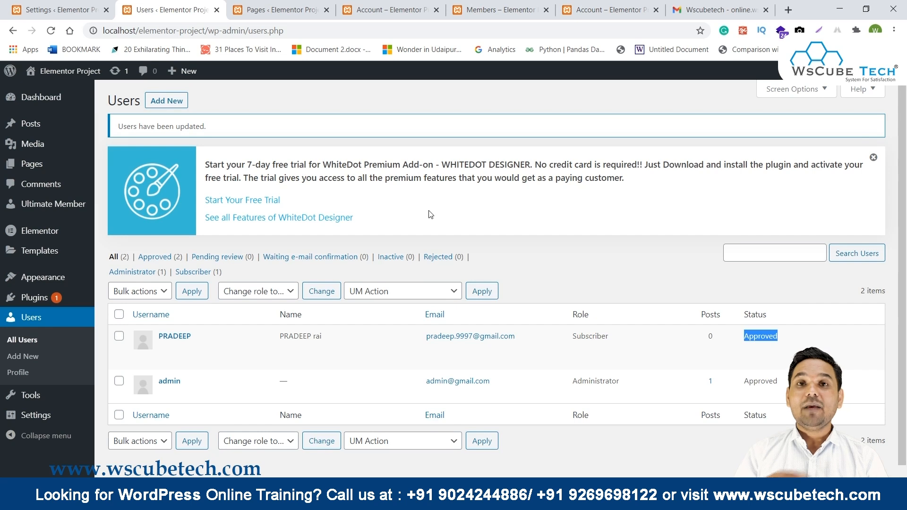
key(alt+Tab)
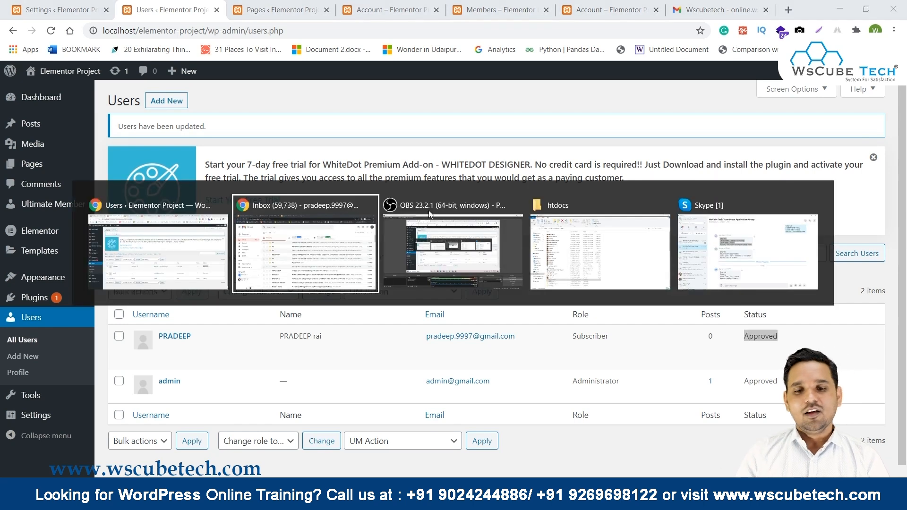
Reload the Gmail inbox to check for new mail, then return to the Register page tab.
click(372, 251)
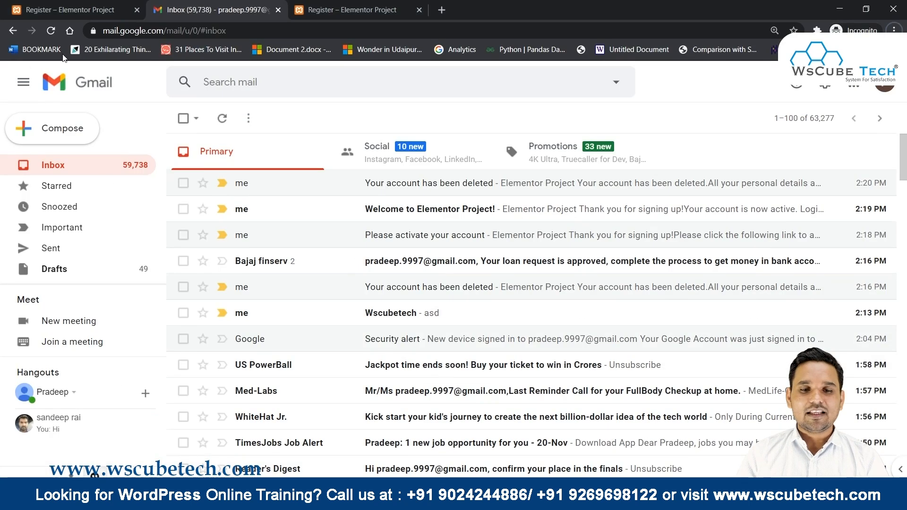
click(51, 31)
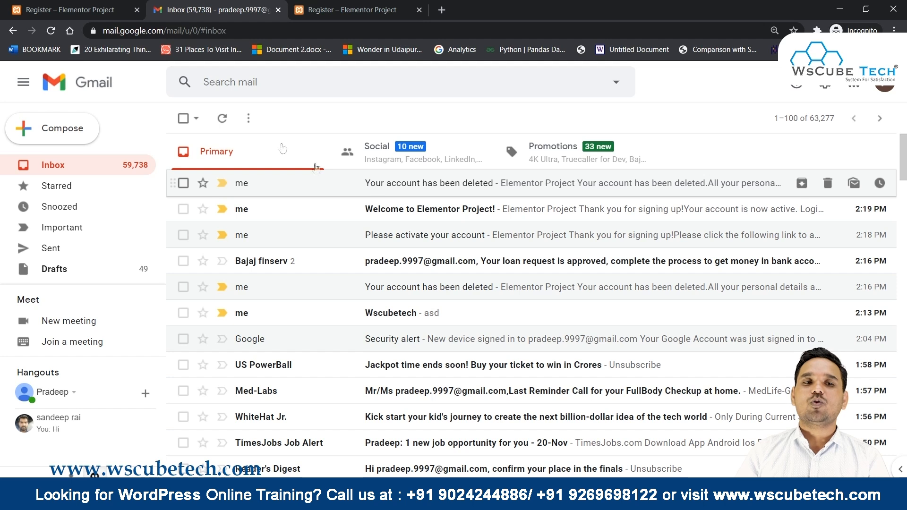
click(121, 6)
Log in on the site's frontend login page with the new member's username and password.
mouse_move(754, 86)
click(732, 141)
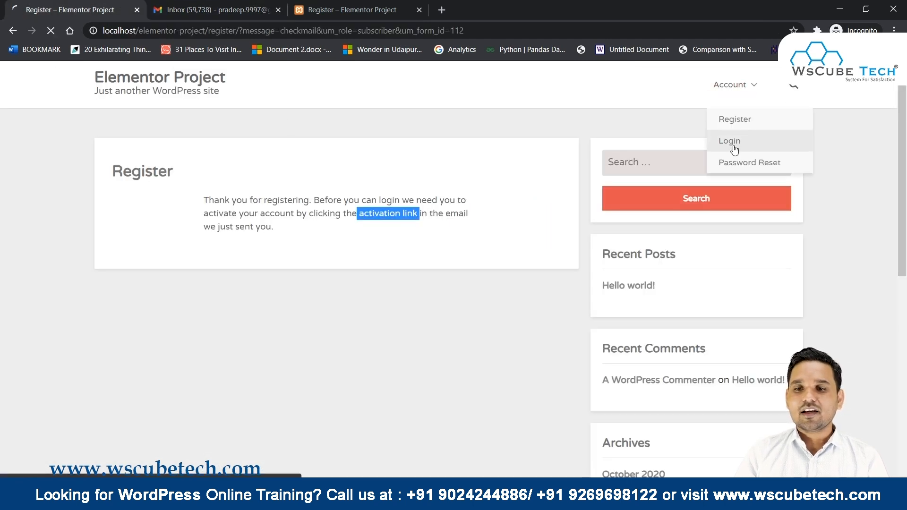
click(284, 235)
text(PRA)
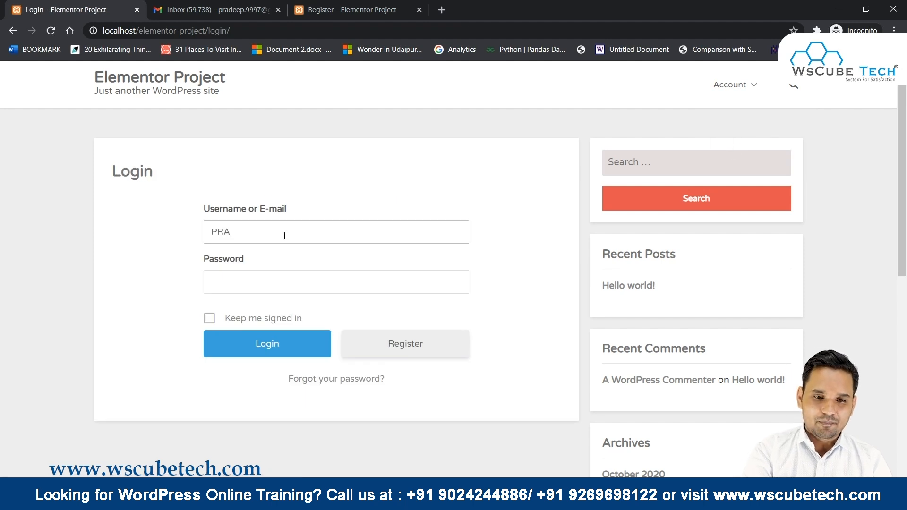
text(DEEP)
key(Tab)
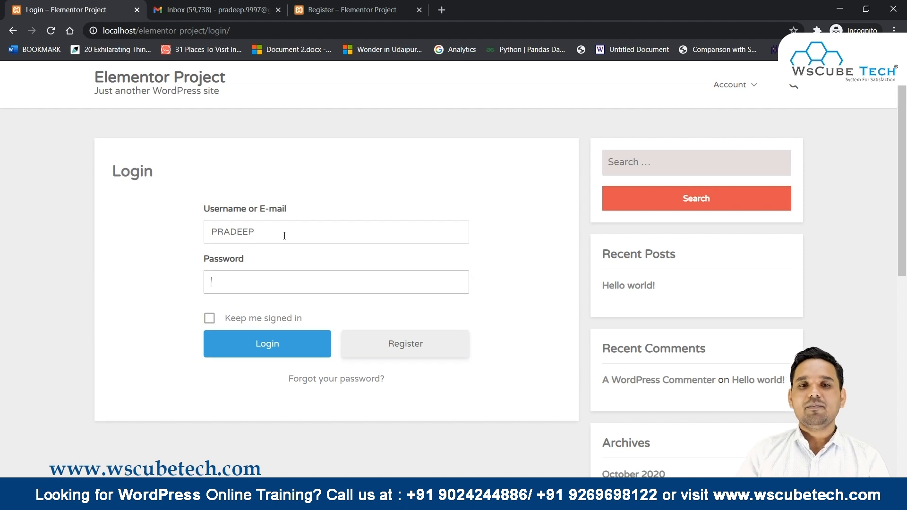
double_click(284, 236)
key(Tab)
double_click(284, 235)
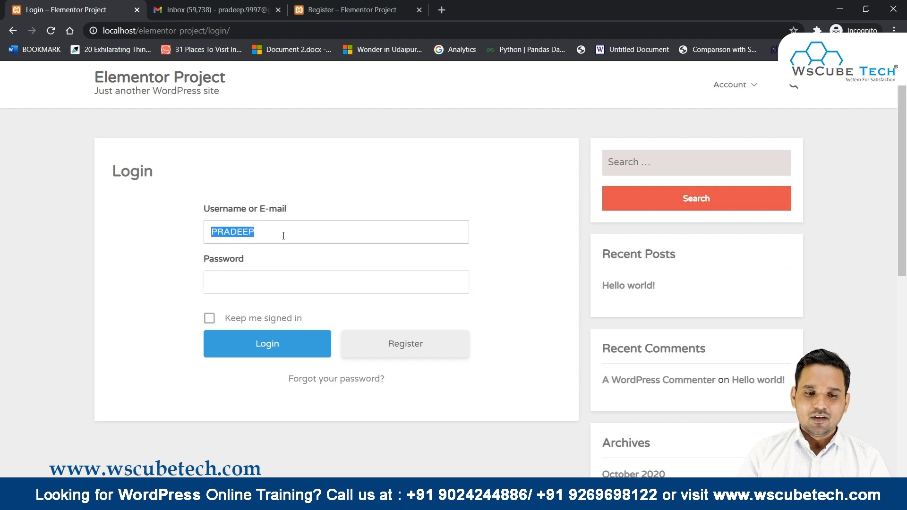
click(245, 283)
text(p•••••••••••)
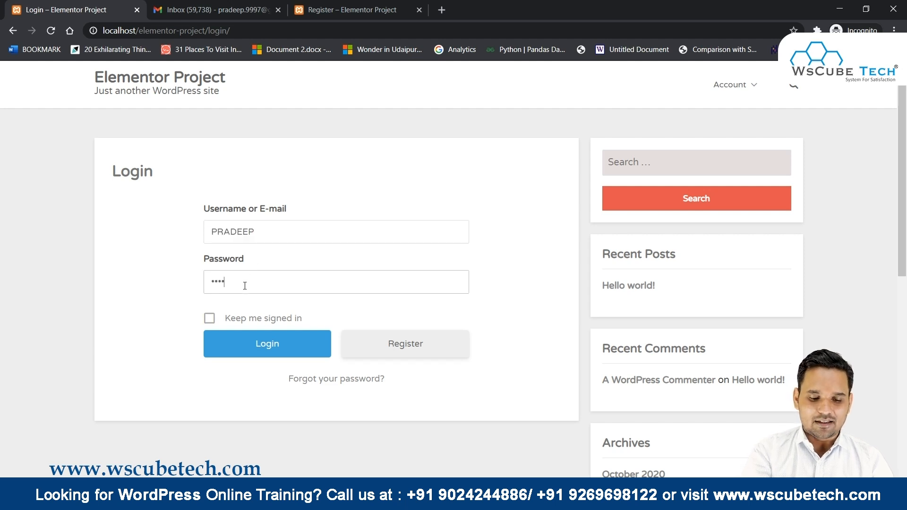
click(255, 342)
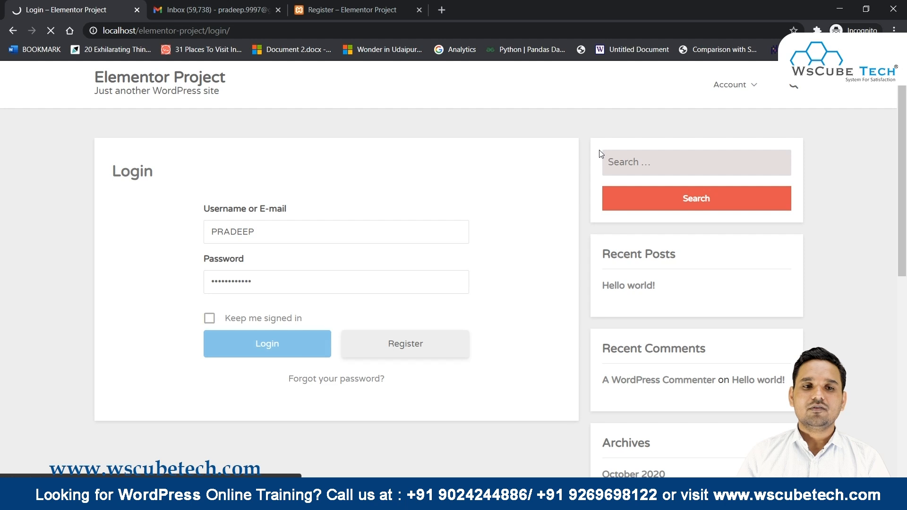
Open the member's account page and view its Change Password and Delete Account sections.
scroll(394, 213, down, 2)
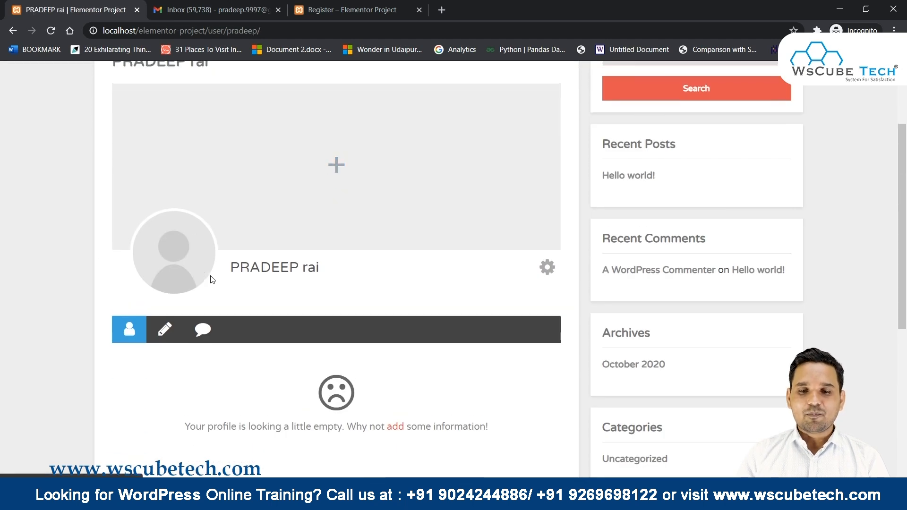
scroll(212, 280, up, 2)
mouse_move(745, 83)
click(736, 118)
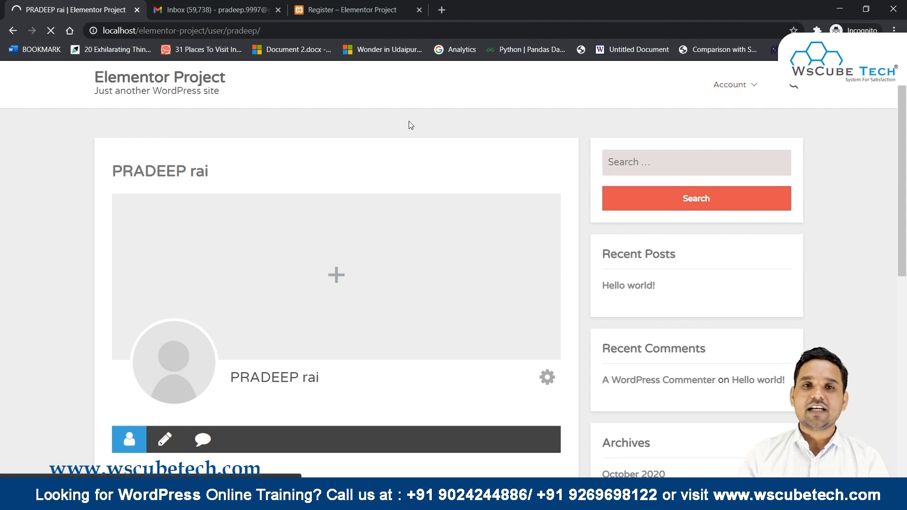
scroll(409, 121, down, 4)
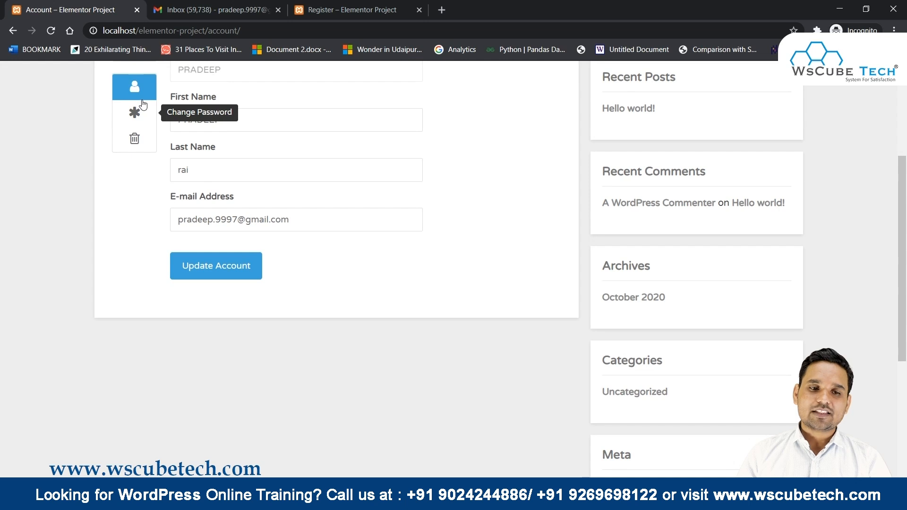
click(135, 112)
scroll(243, 168, up, 4)
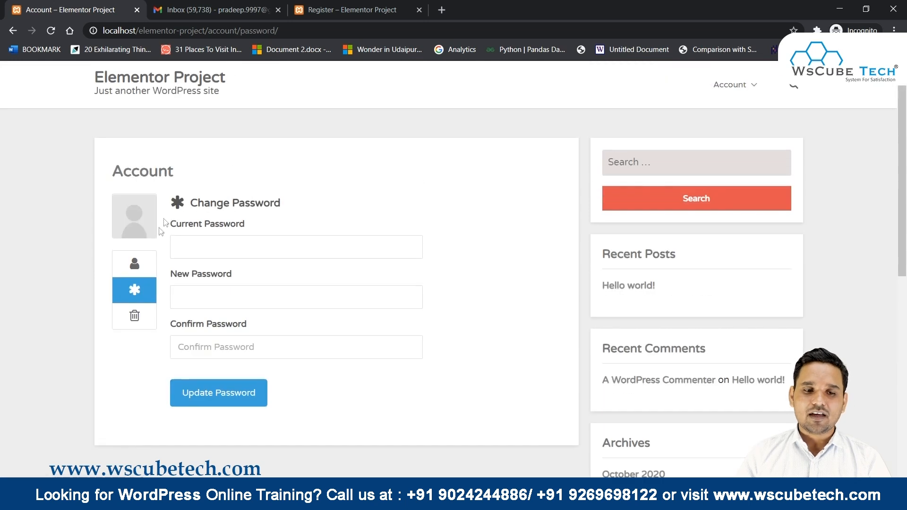
click(137, 315)
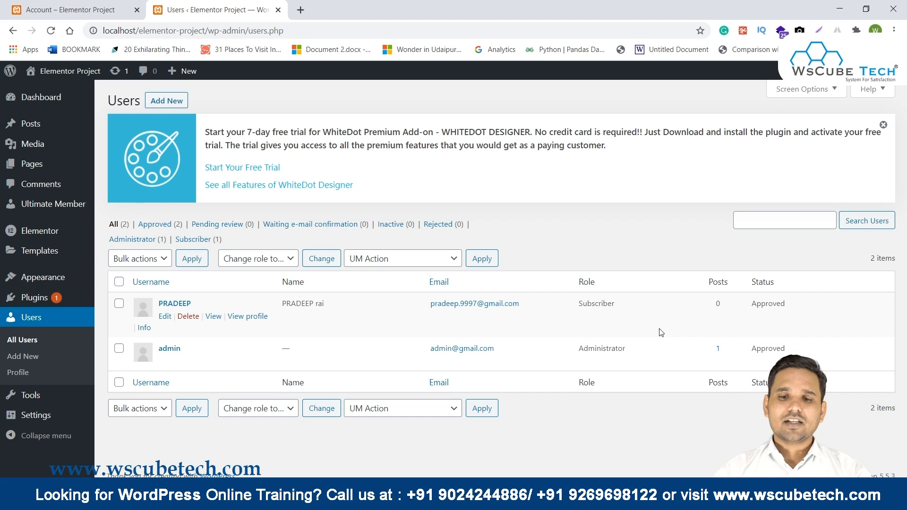
Highlight the approved member's row, then open Ultimate Member's Email settings.
drag(795, 308, 614, 301)
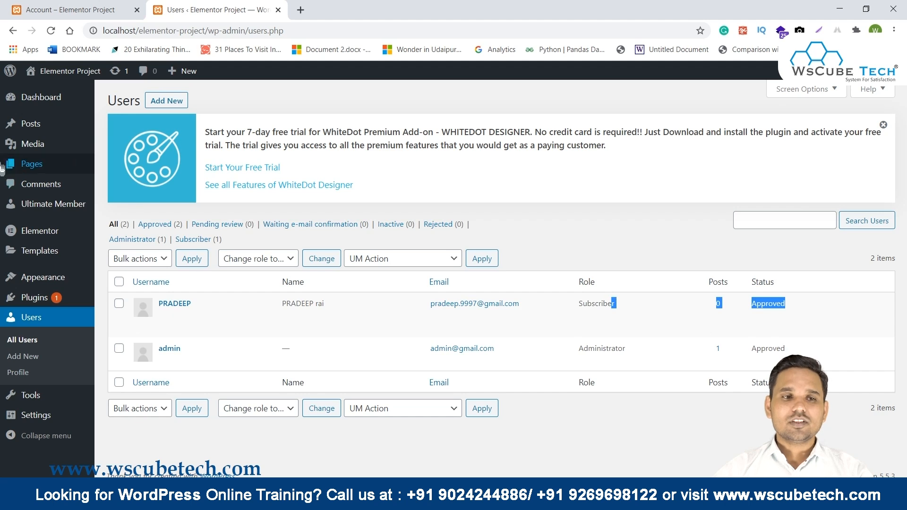
mouse_move(71, 212)
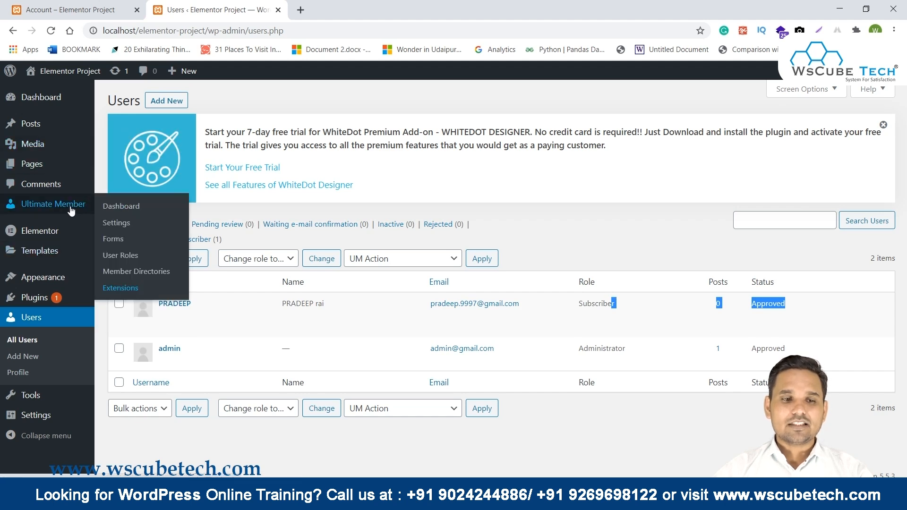
click(121, 225)
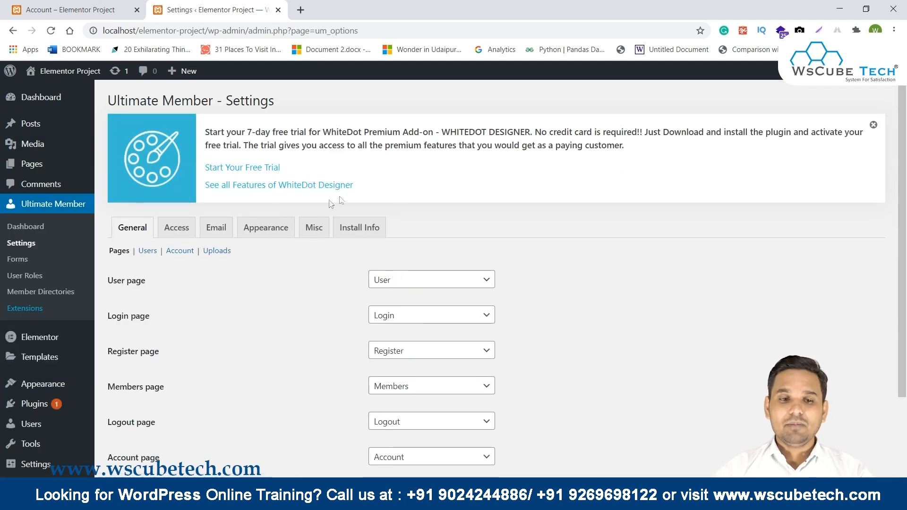
click(216, 228)
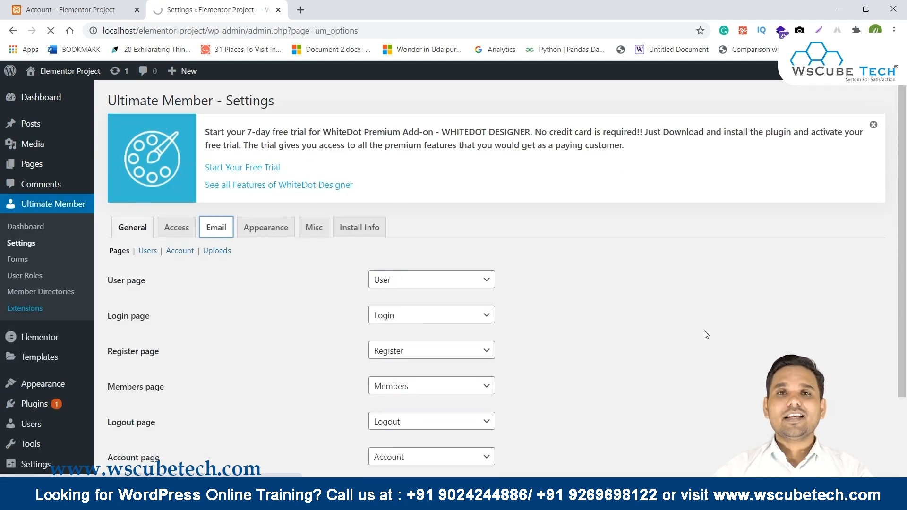
Review the notification email list, the Admin E-mail Address, and which notifications go to the admin.
scroll(128, 292, down, 1)
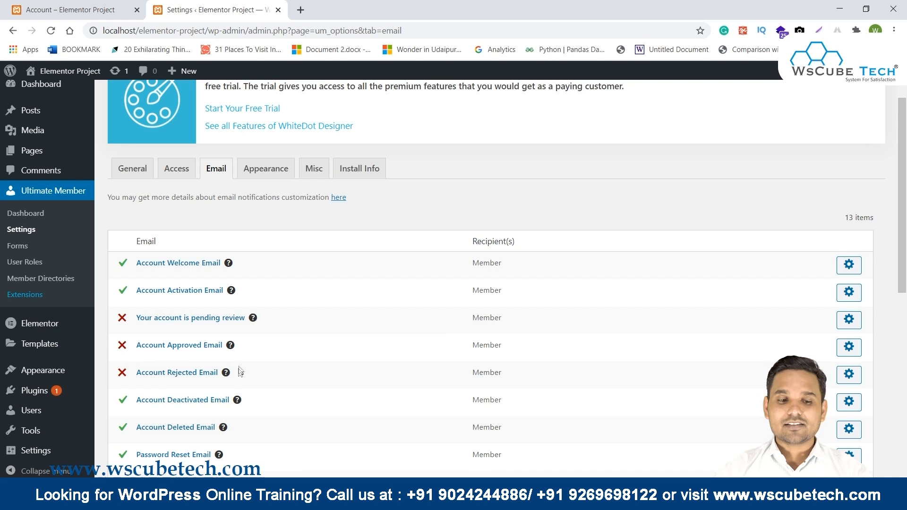
scroll(237, 373, down, 1)
scroll(167, 423, down, 2)
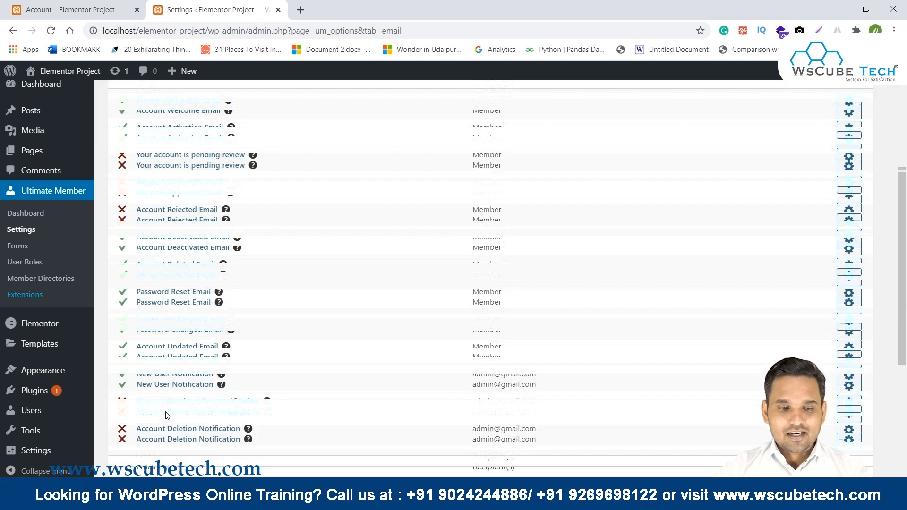
scroll(166, 415, up, 4)
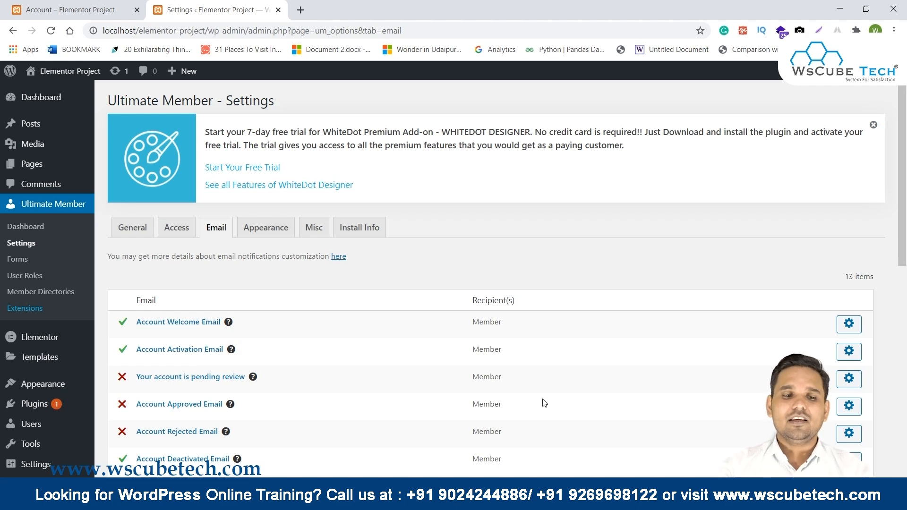
scroll(271, 289, down, 3)
scroll(233, 336, down, 5)
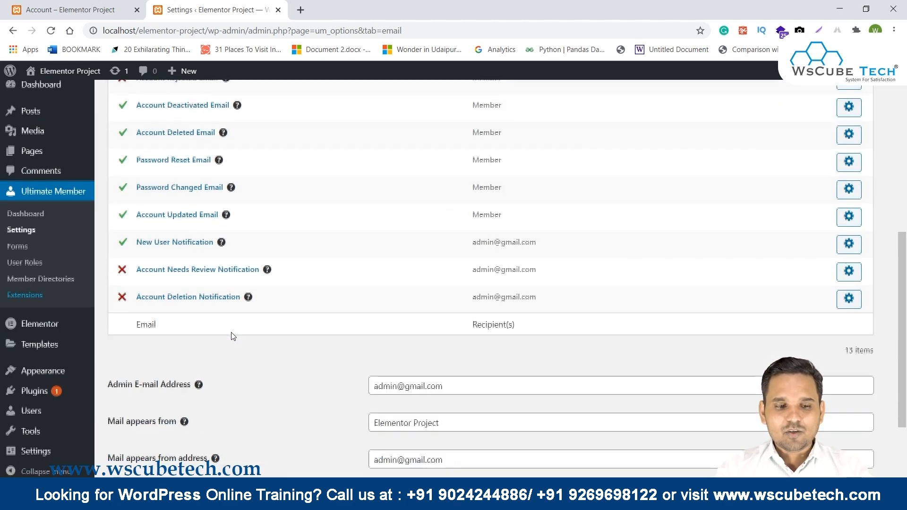
scroll(233, 336, up, 8)
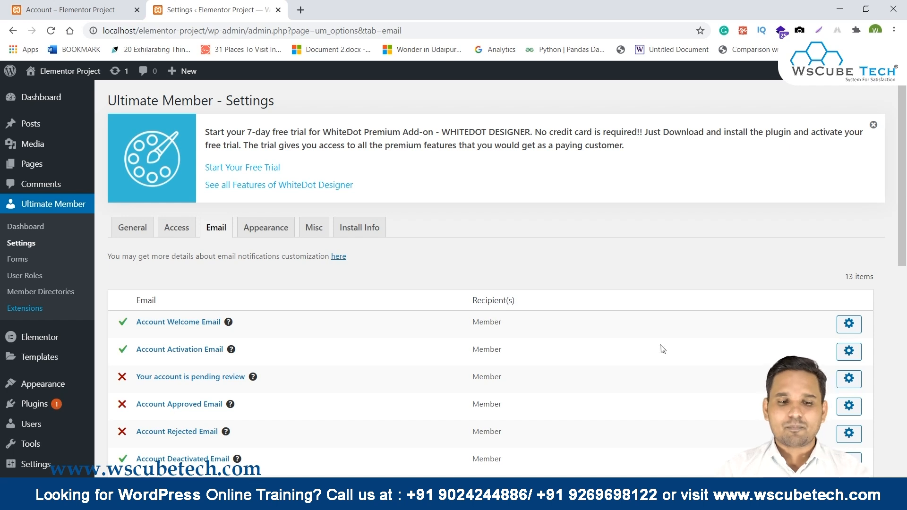
scroll(662, 349, down, 4)
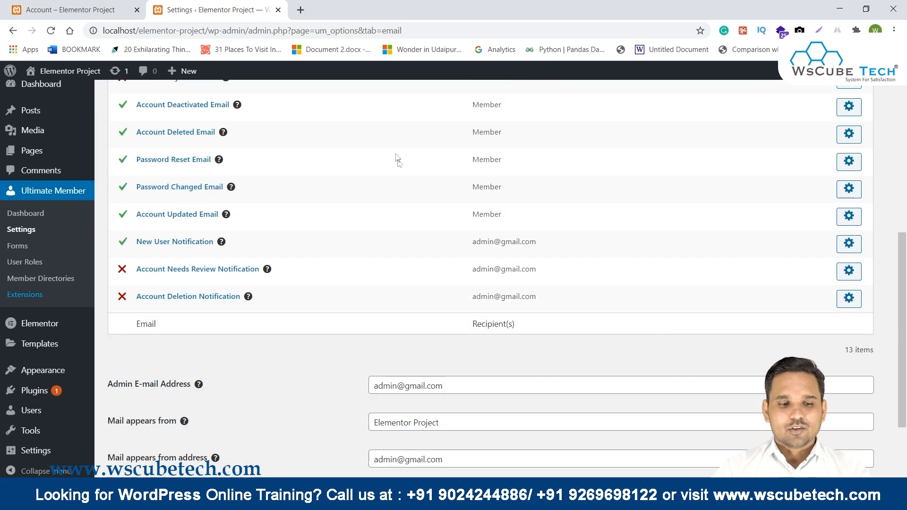
scroll(379, 138, down, 3)
drag(111, 280, 195, 277)
double_click(484, 290)
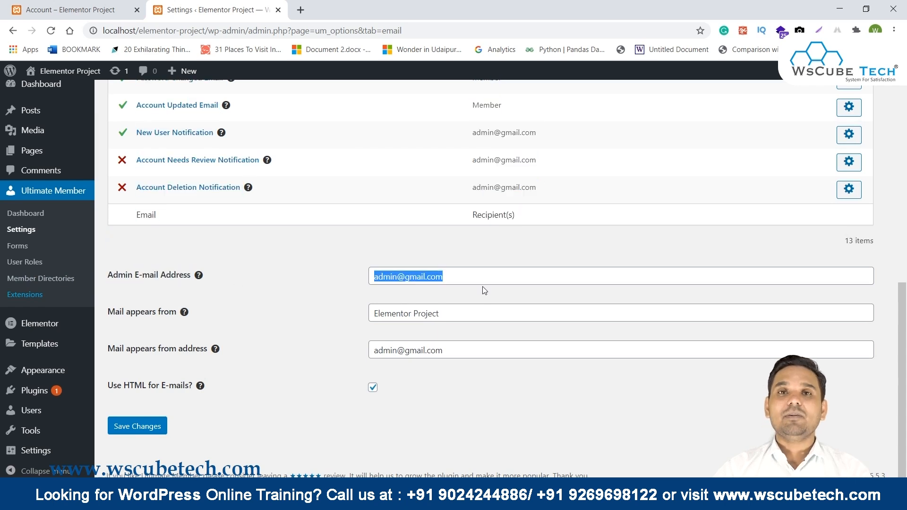
scroll(478, 289, up, 3)
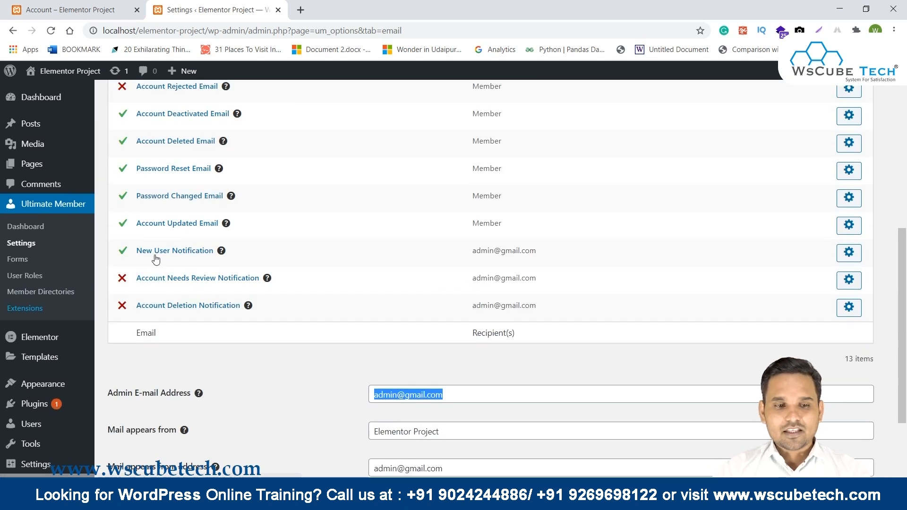
triple_click(439, 395)
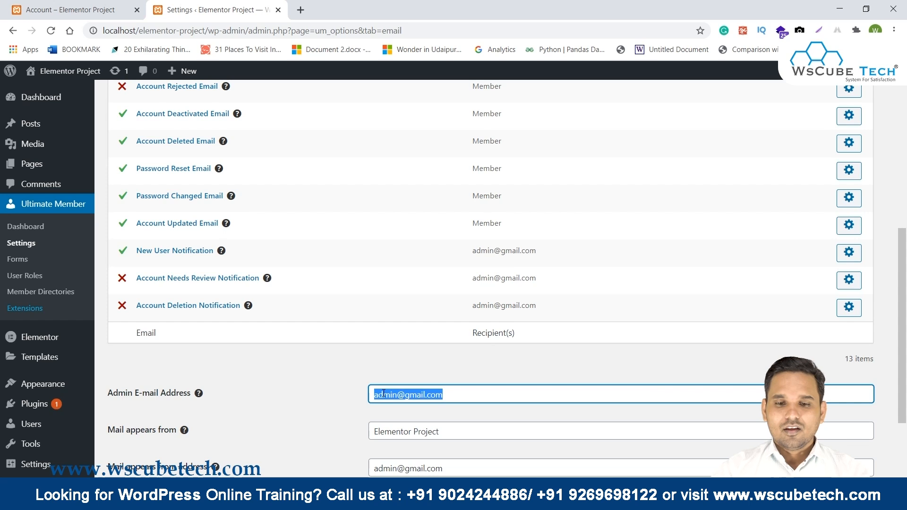
drag(461, 251, 580, 308)
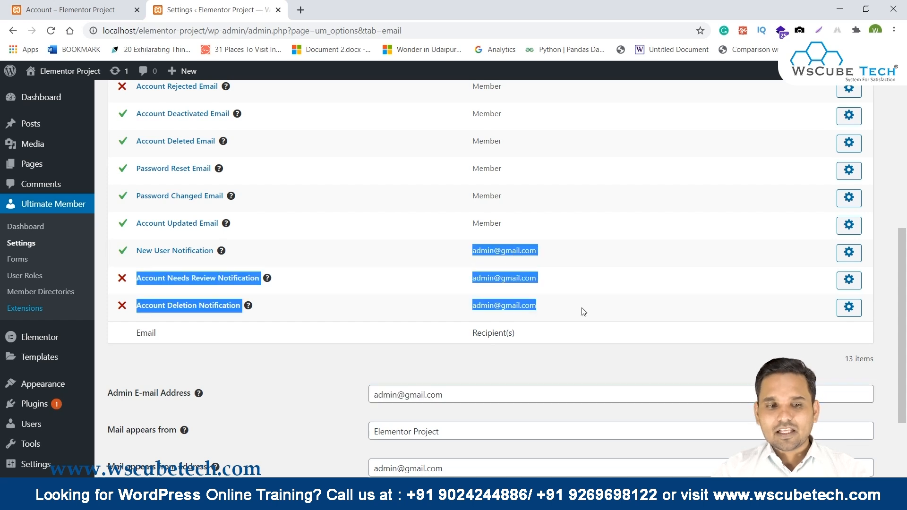
triple_click(469, 398)
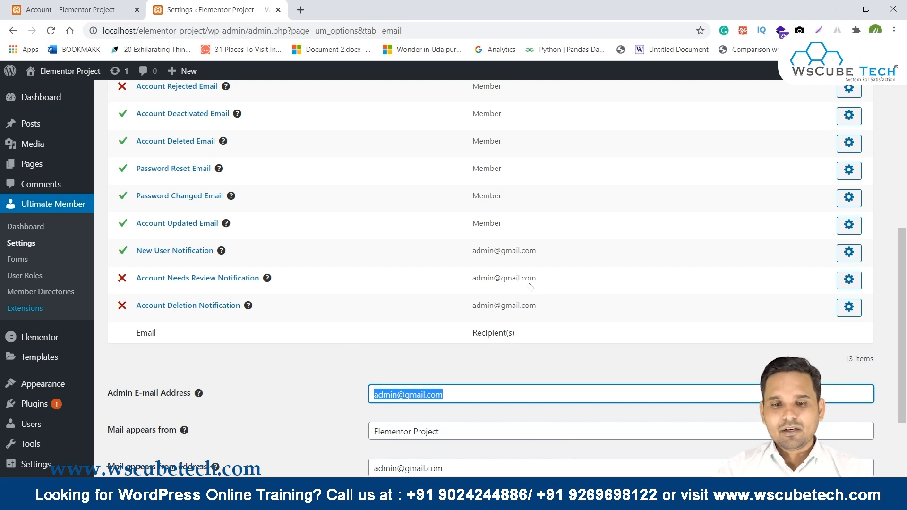
drag(463, 250, 574, 322)
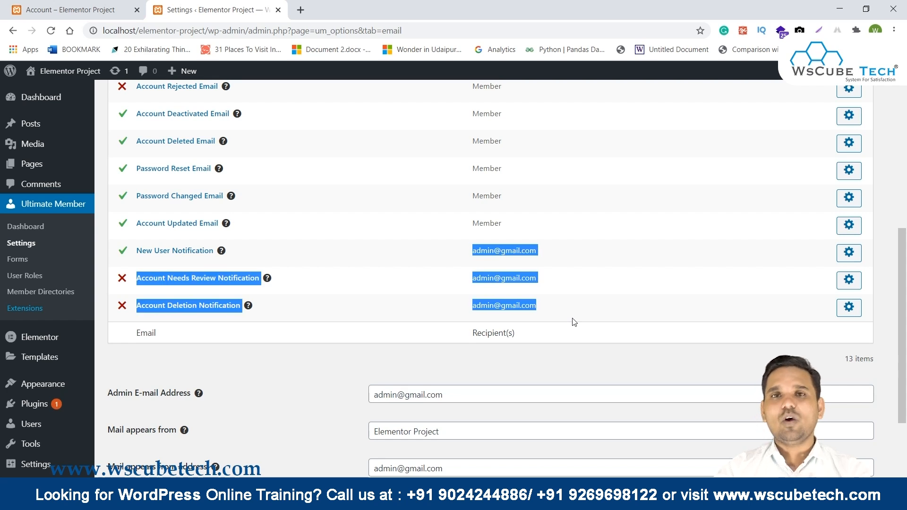
scroll(548, 320, up, 6)
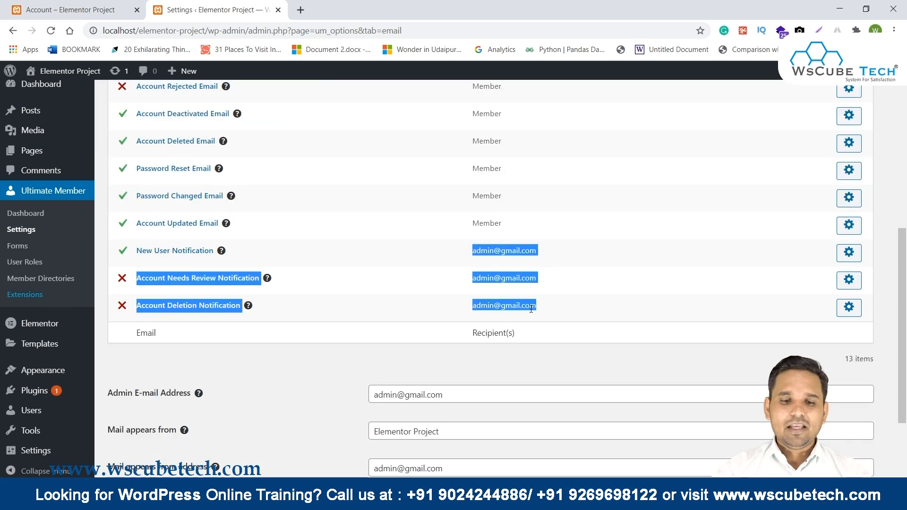
scroll(532, 308, down, 3)
scroll(472, 298, up, 10)
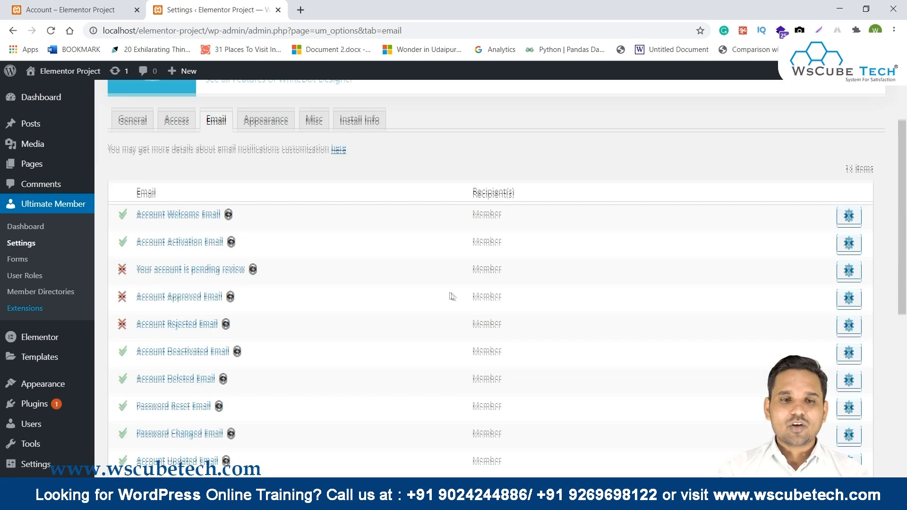
Open Appearance and scroll through the Profile options, including 1000px maximum width and 600px area width.
click(277, 235)
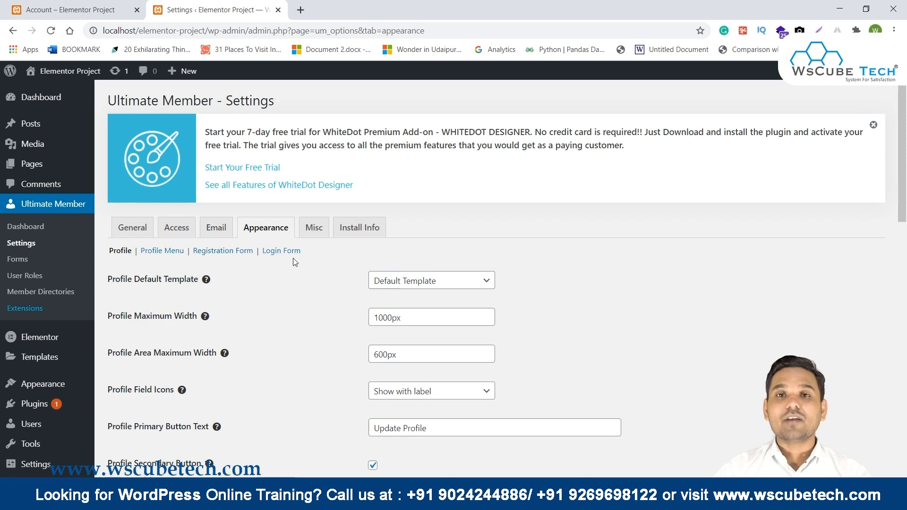
scroll(294, 262, down, 1)
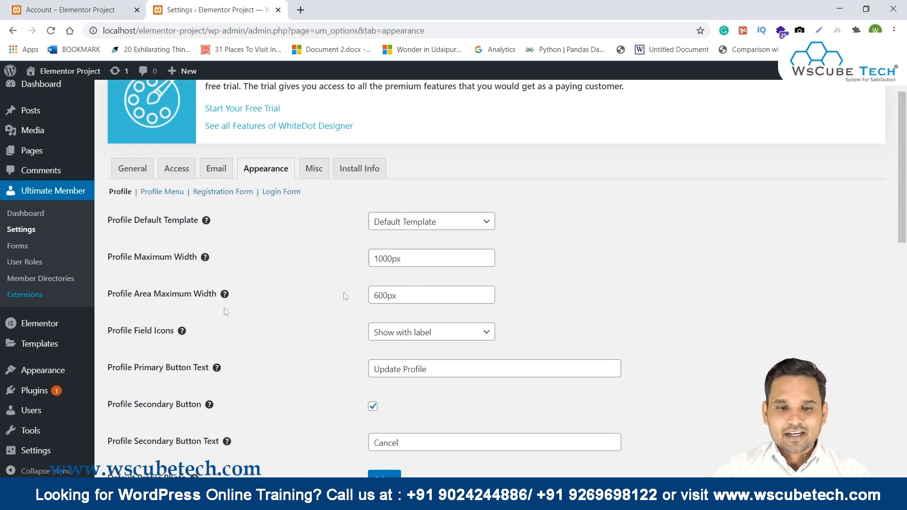
scroll(557, 250, down, 1)
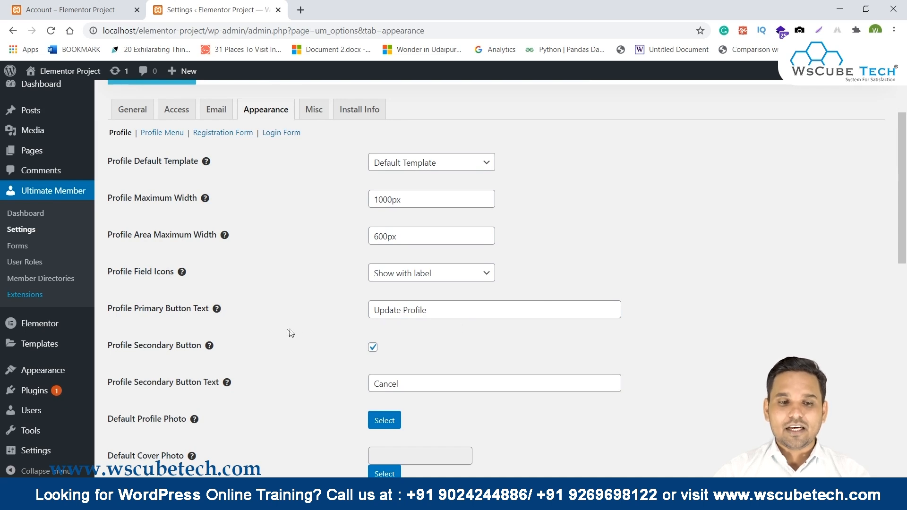
scroll(480, 310, down, 1)
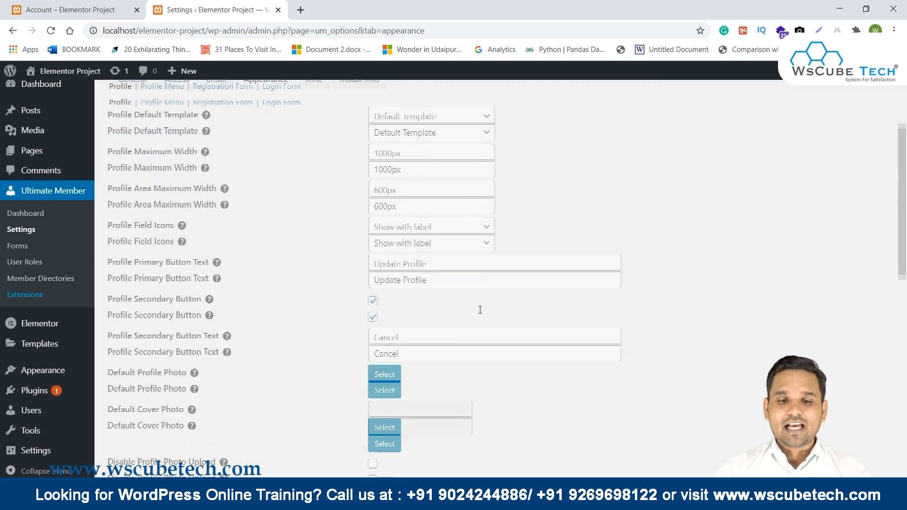
scroll(498, 329, down, 4)
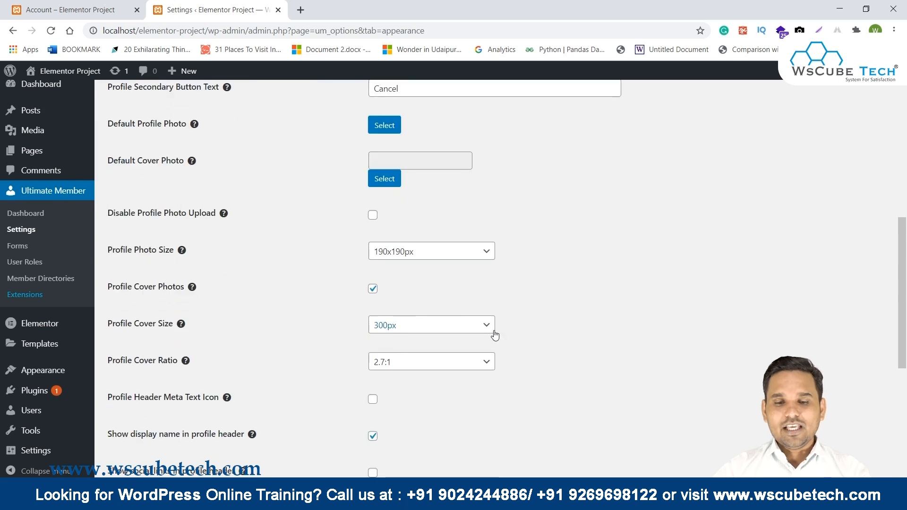
scroll(494, 336, down, 4)
scroll(494, 336, down, 2)
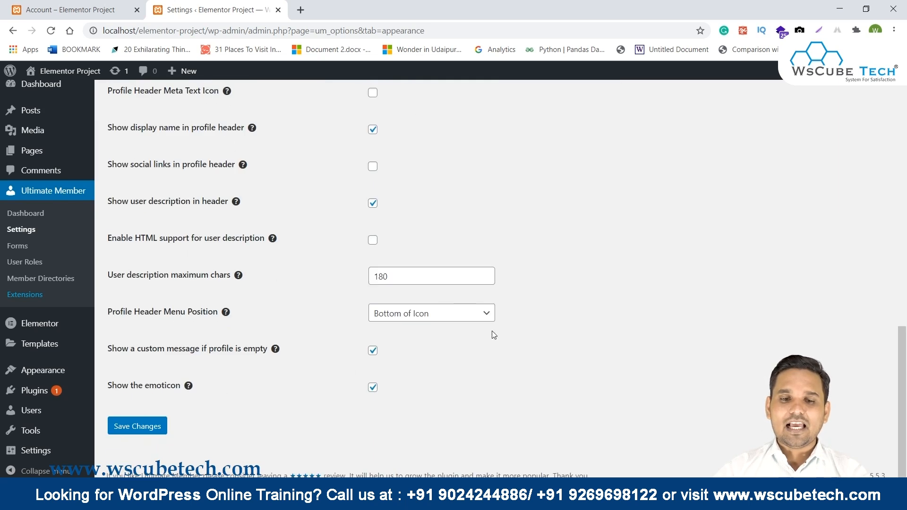
scroll(492, 331, up, 7)
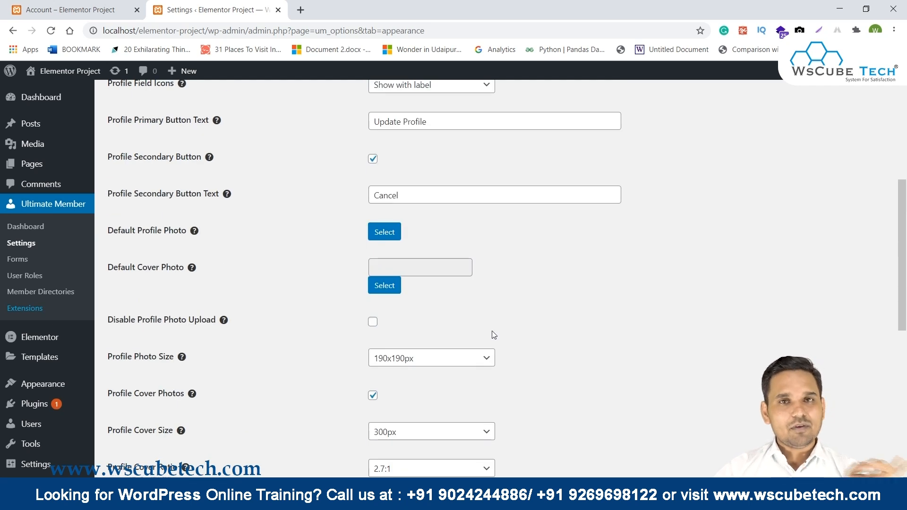
scroll(491, 331, up, 5)
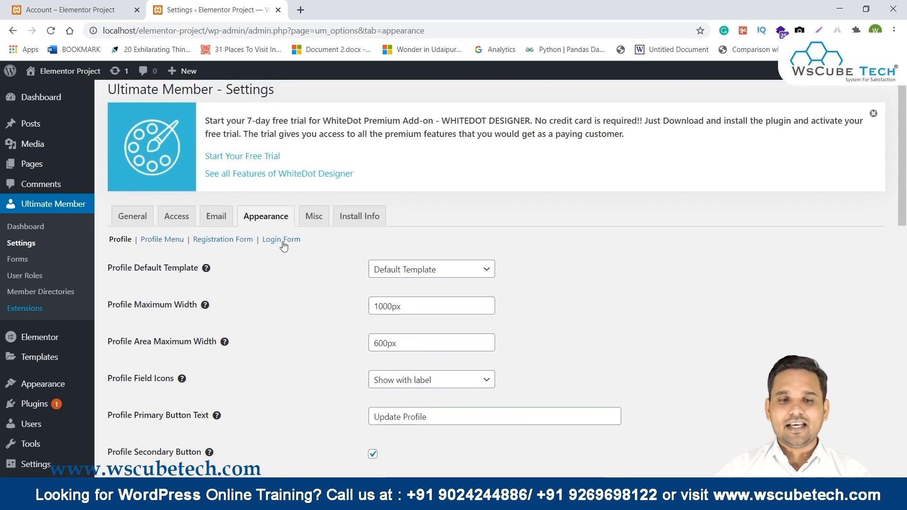
scroll(179, 250, up, 1)
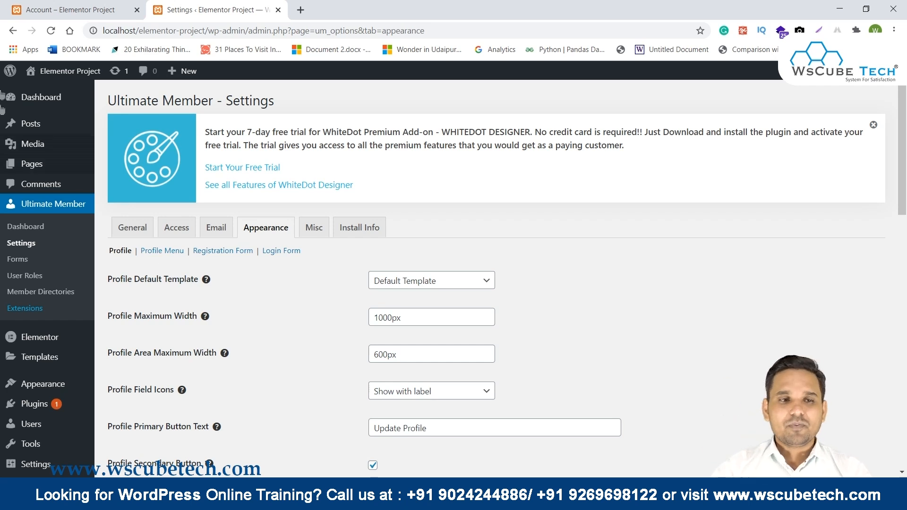
mouse_move(423, 501)
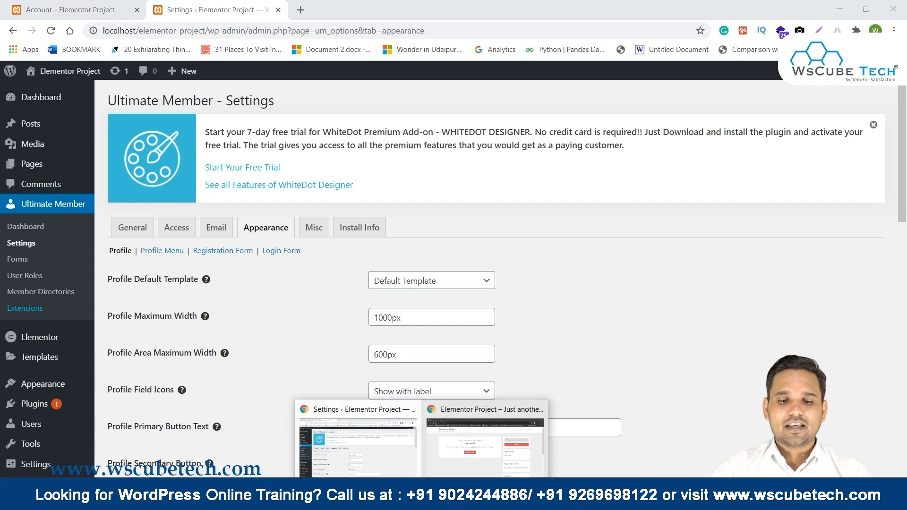
click(445, 437)
mouse_move(723, 93)
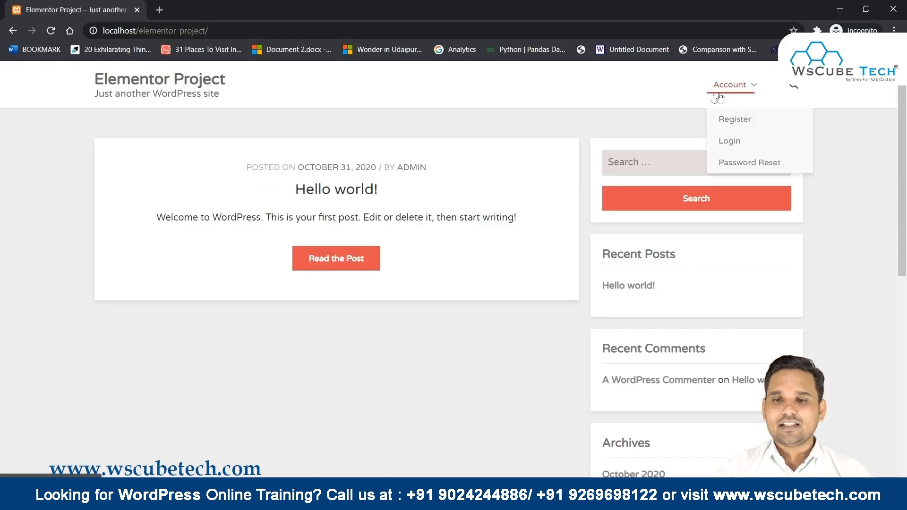
click(730, 117)
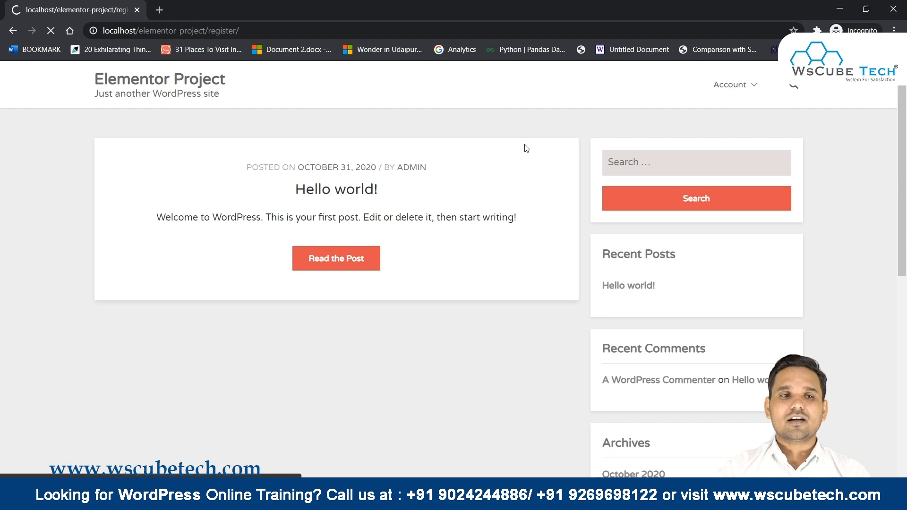
scroll(524, 146, down, 1)
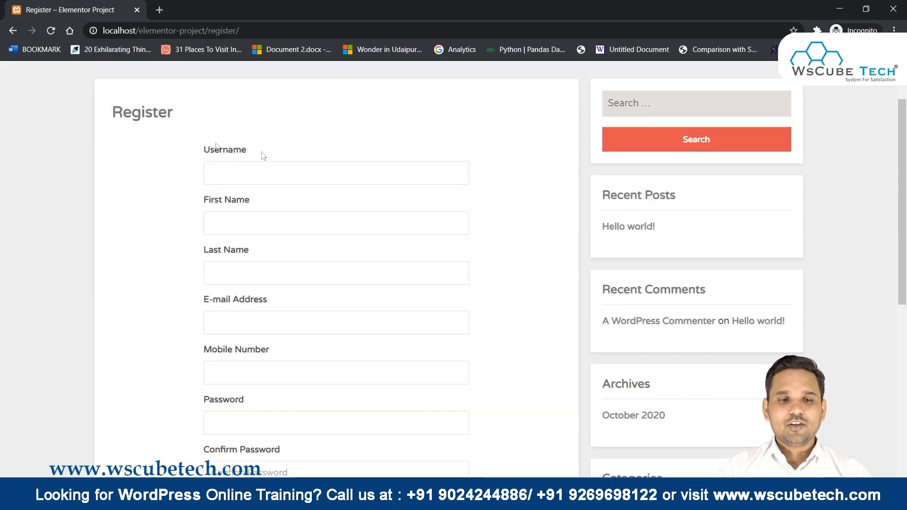
drag(200, 204, 247, 326)
scroll(249, 326, down, 5)
scroll(249, 326, up, 5)
scroll(273, 316, up, 2)
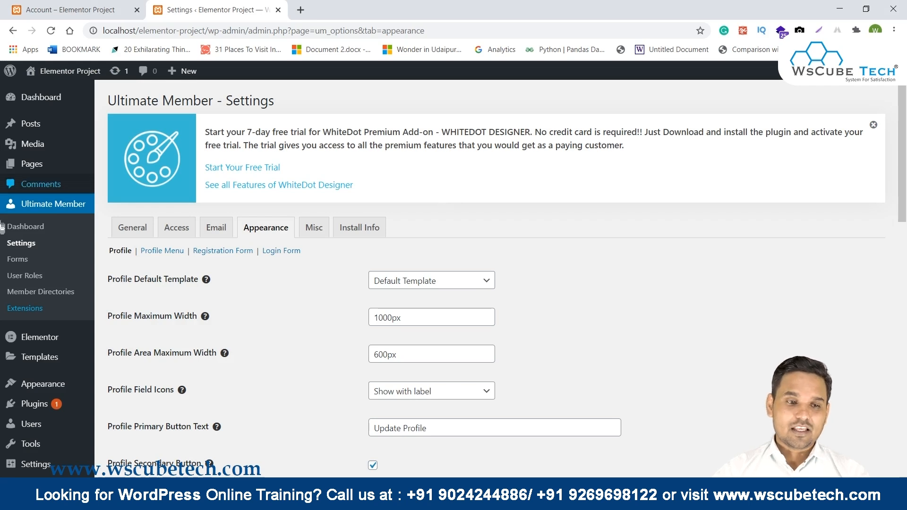
From Ultimate Member Forms, edit Default Registration and scroll to its Username-to-Password field list.
click(20, 260)
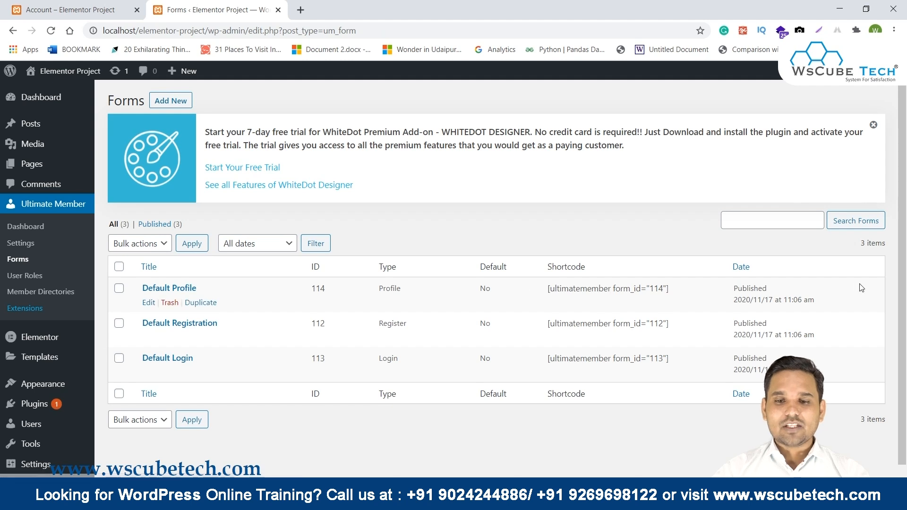
mouse_move(176, 289)
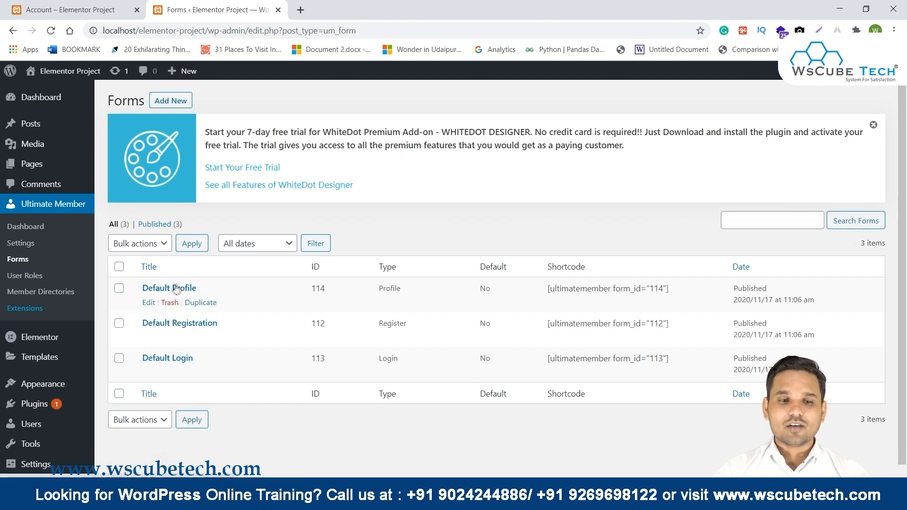
click(148, 337)
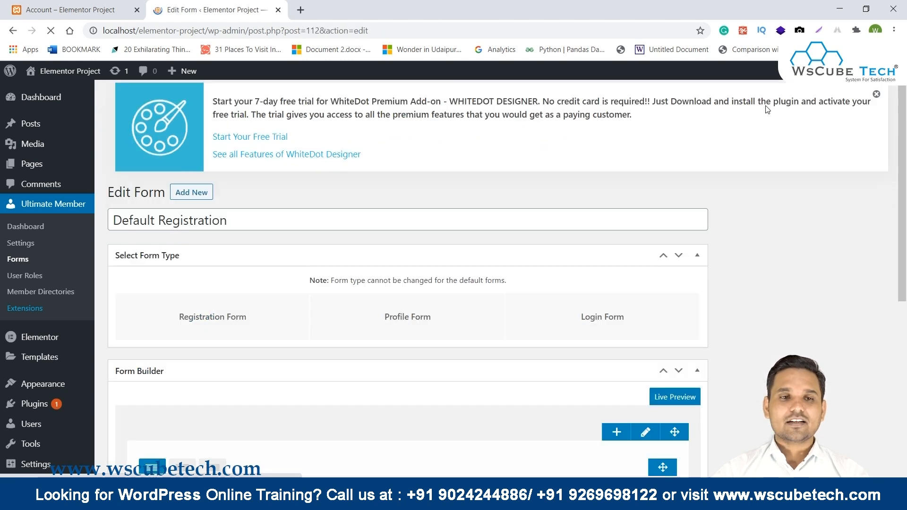
scroll(767, 110, down, 7)
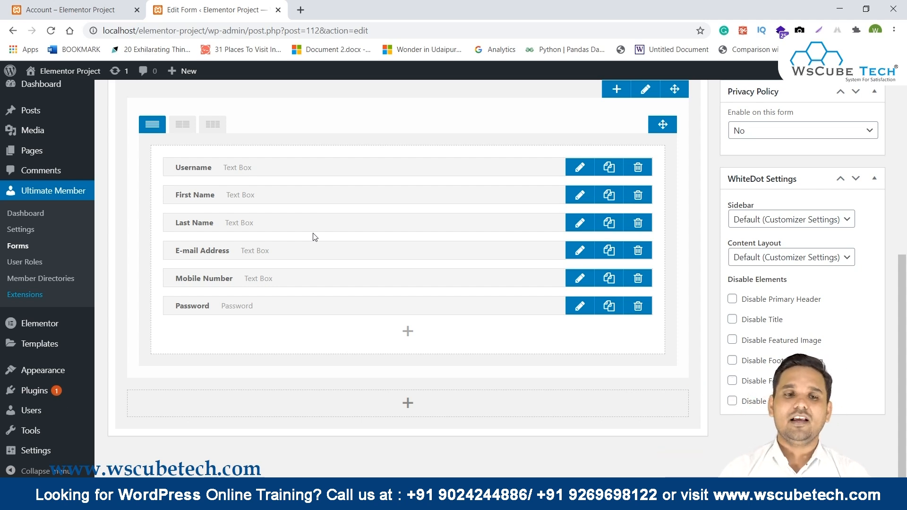
click(573, 169)
click(279, 152)
double_click(280, 153)
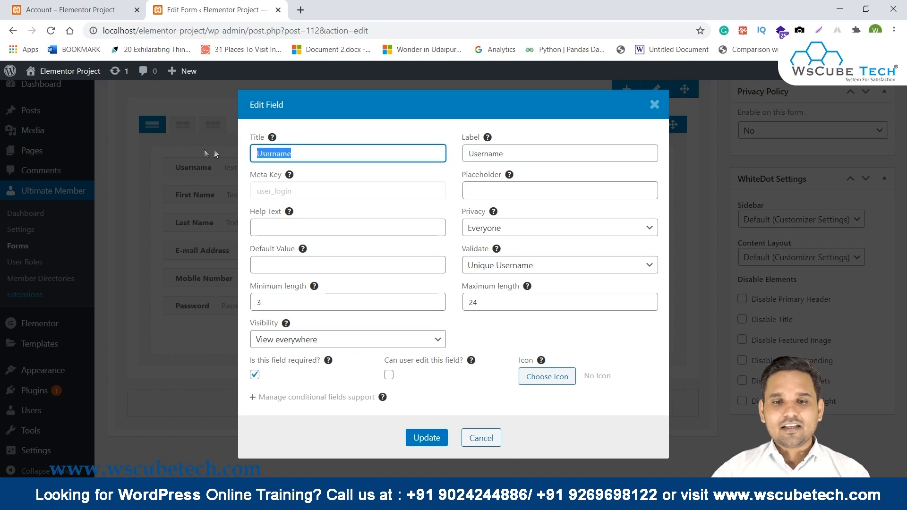
double_click(526, 154)
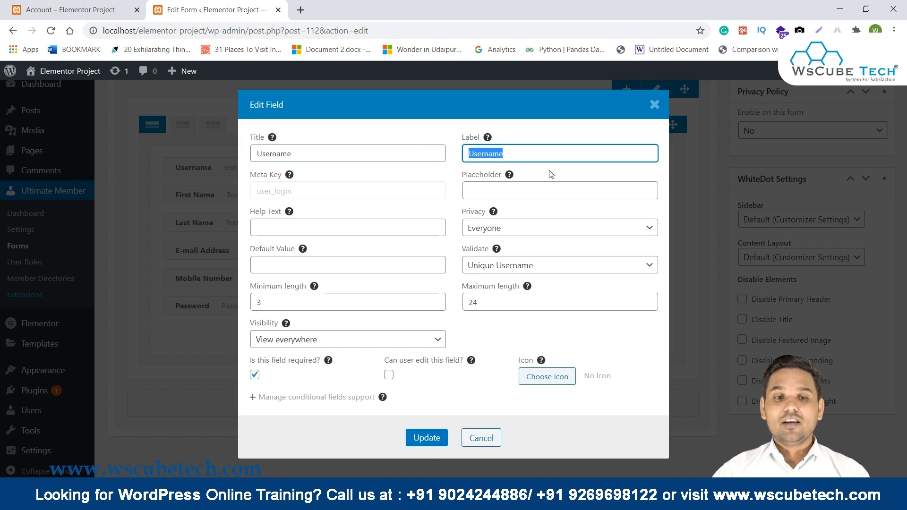
click(315, 196)
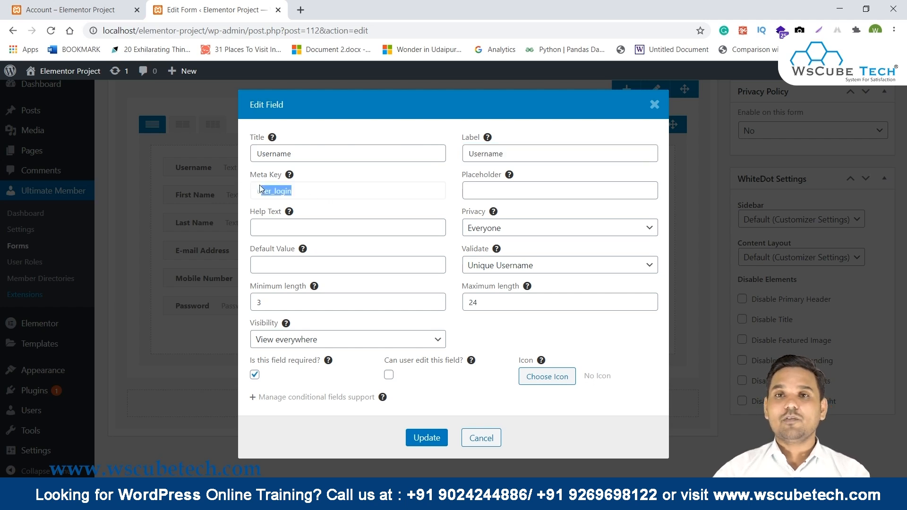
click(513, 204)
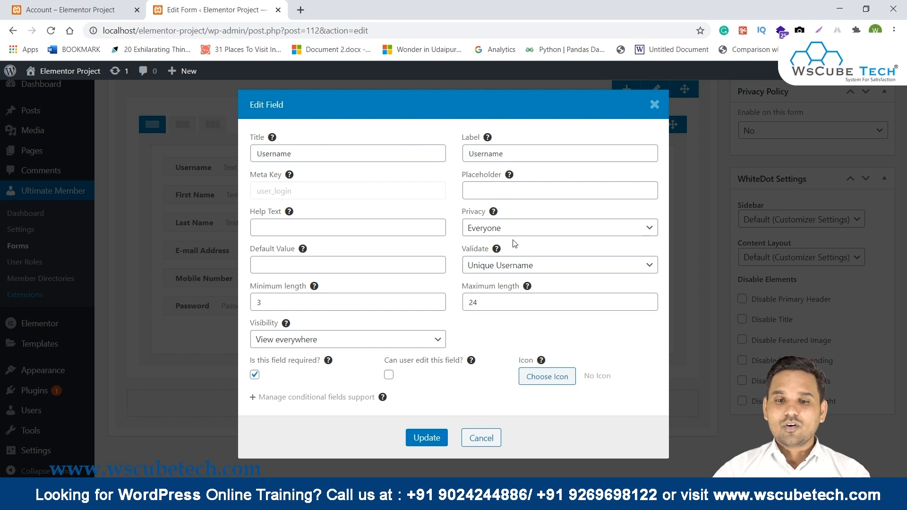
click(519, 229)
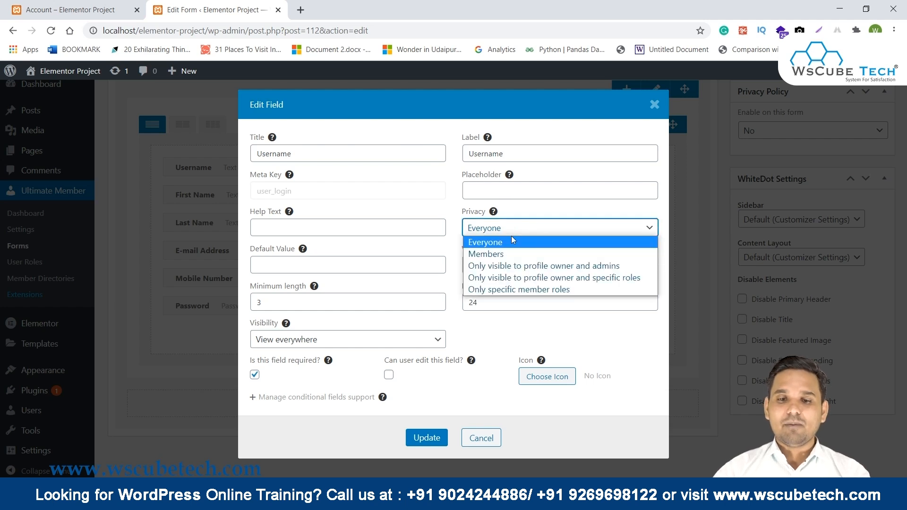
click(341, 259)
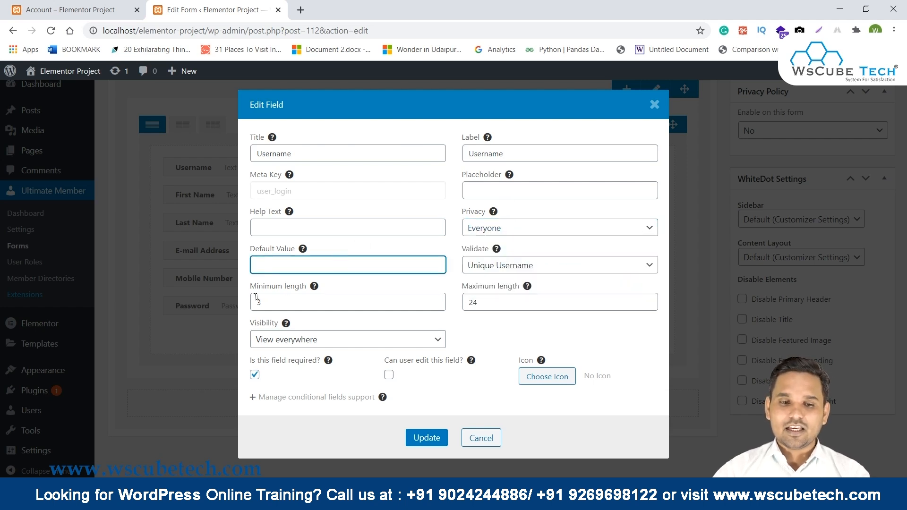
drag(250, 287, 284, 290)
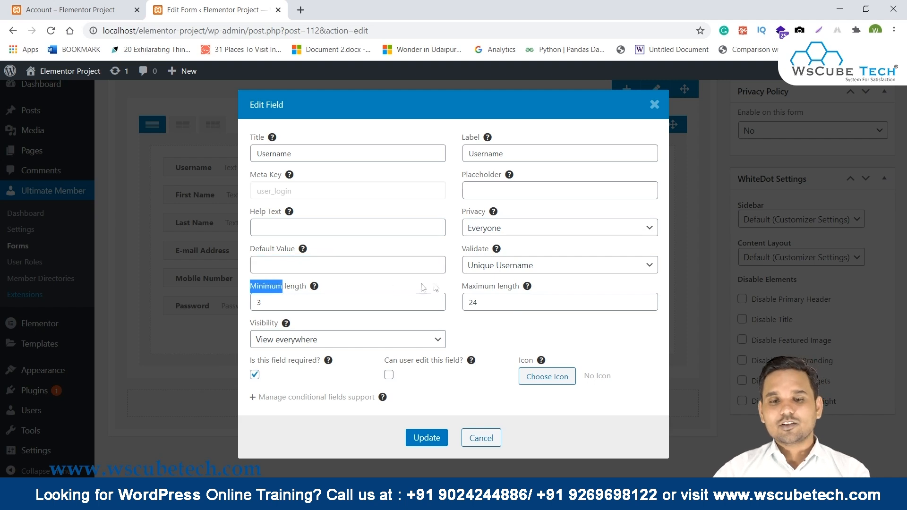
click(523, 268)
click(522, 269)
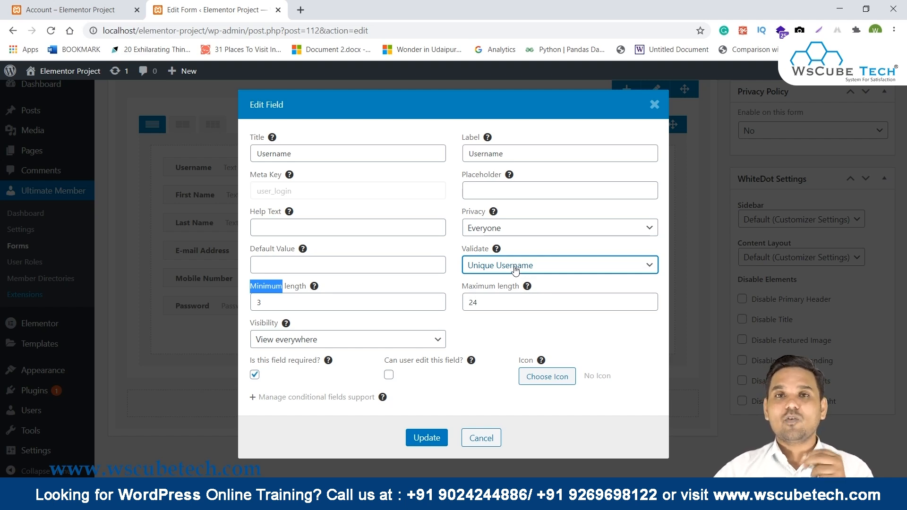
click(296, 342)
click(296, 342)
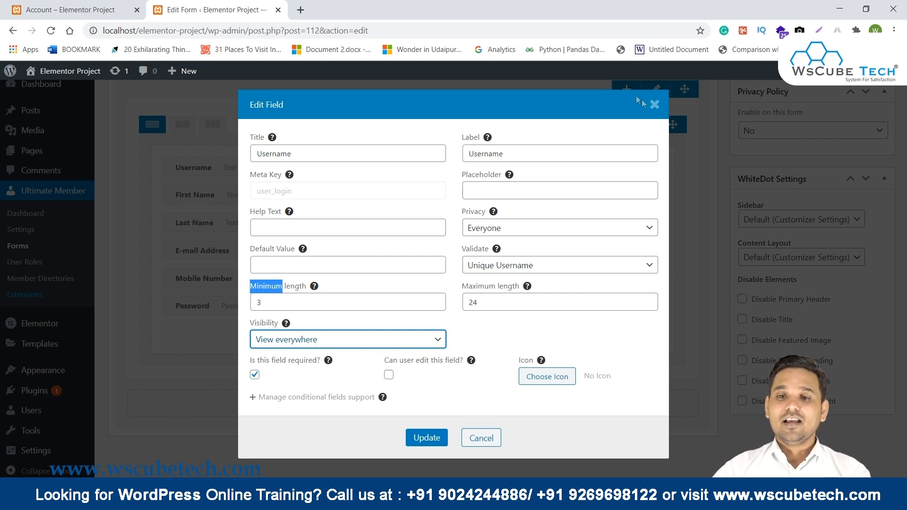
click(654, 105)
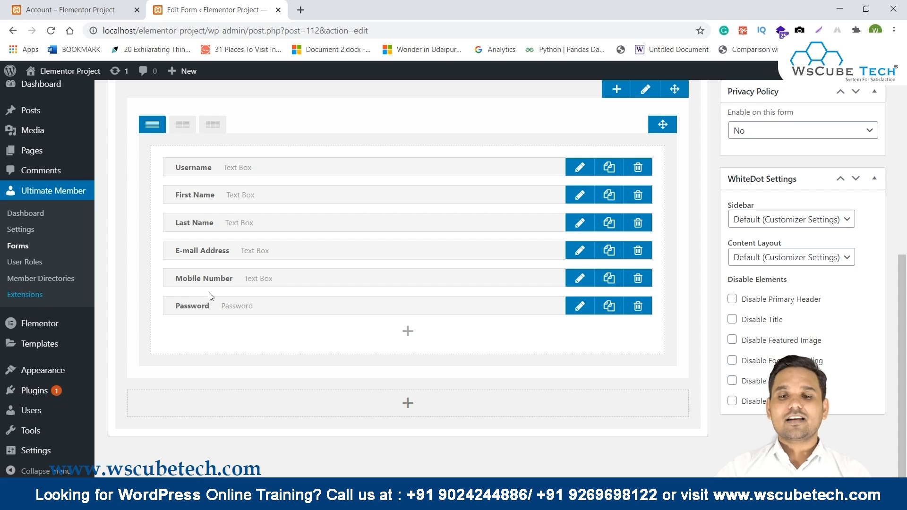
Add the predefined Secondary E-mail Address field and trim its title to 'Secondary E-mail Id'.
click(408, 332)
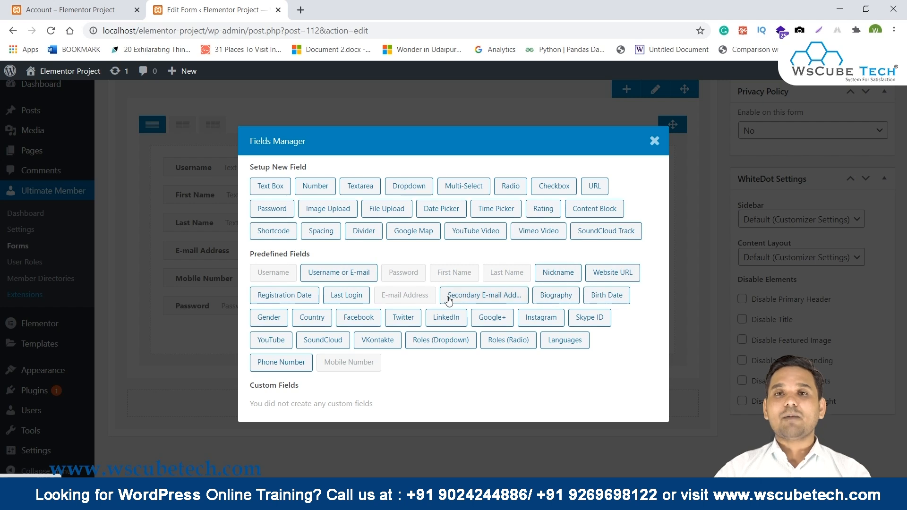
click(475, 300)
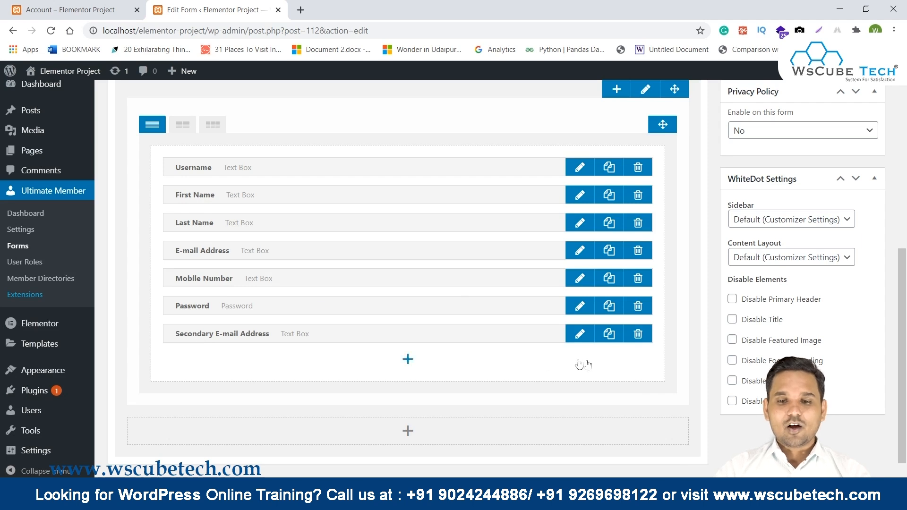
click(580, 333)
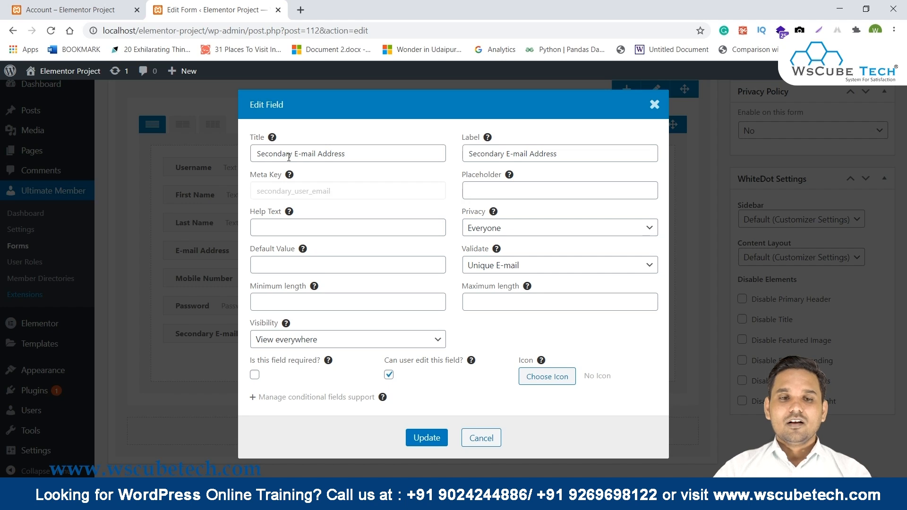
drag(323, 158, 372, 158)
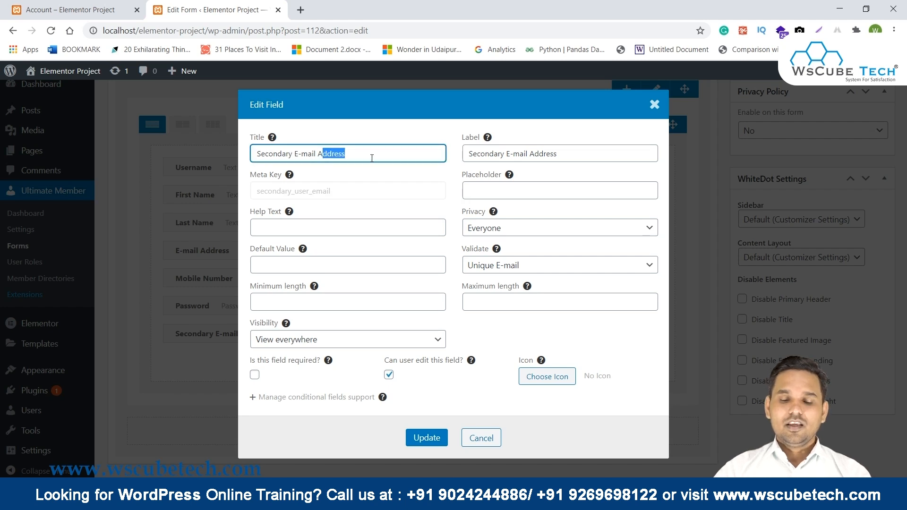
key(BackSpace)
key(BackSpace)
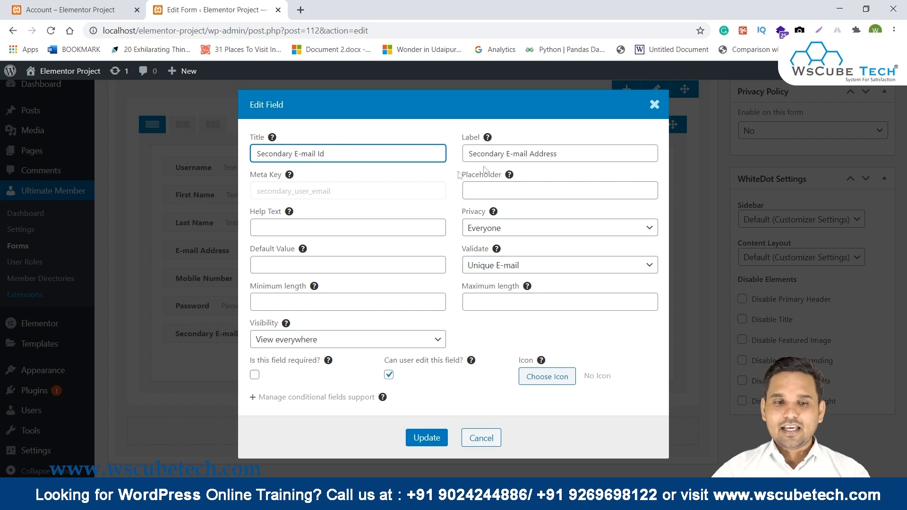
double_click(283, 194)
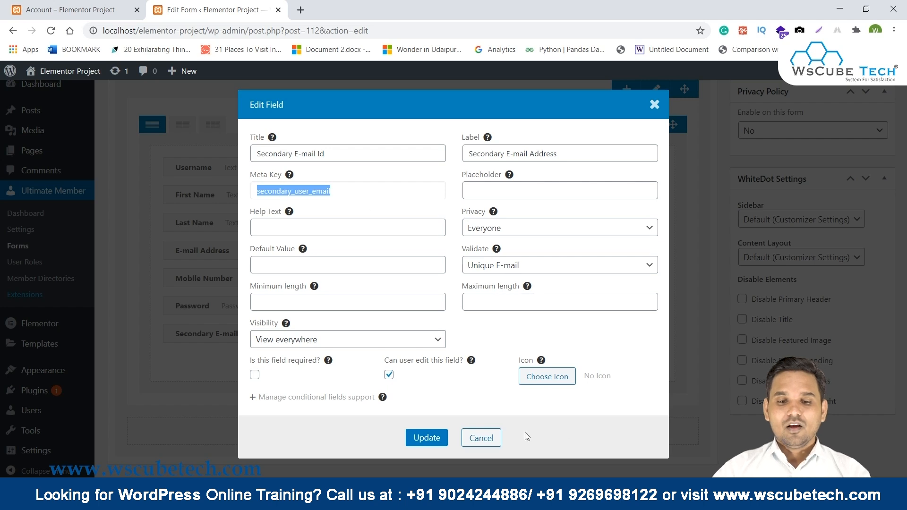
Update the Secondary E-mail Id field and drag it between E-mail Address and Mobile Number.
click(424, 437)
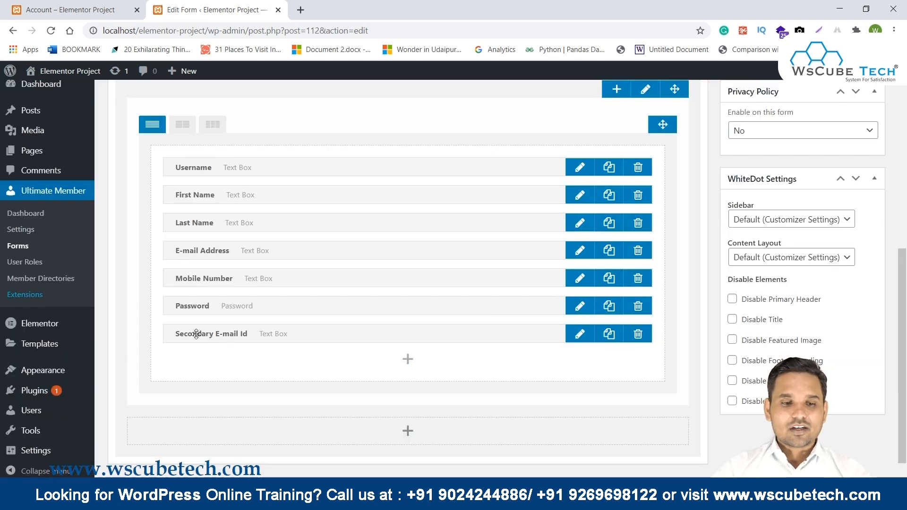
drag(196, 334, 196, 276)
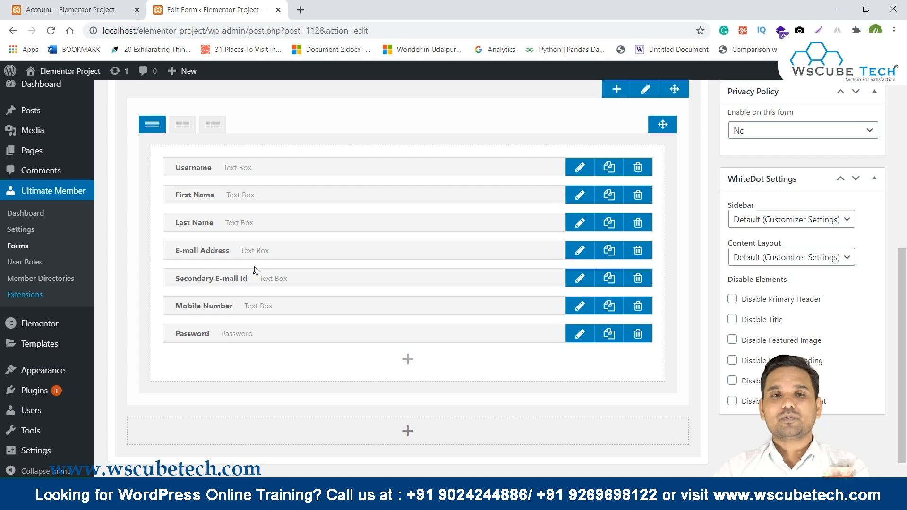
scroll(253, 270, up, 6)
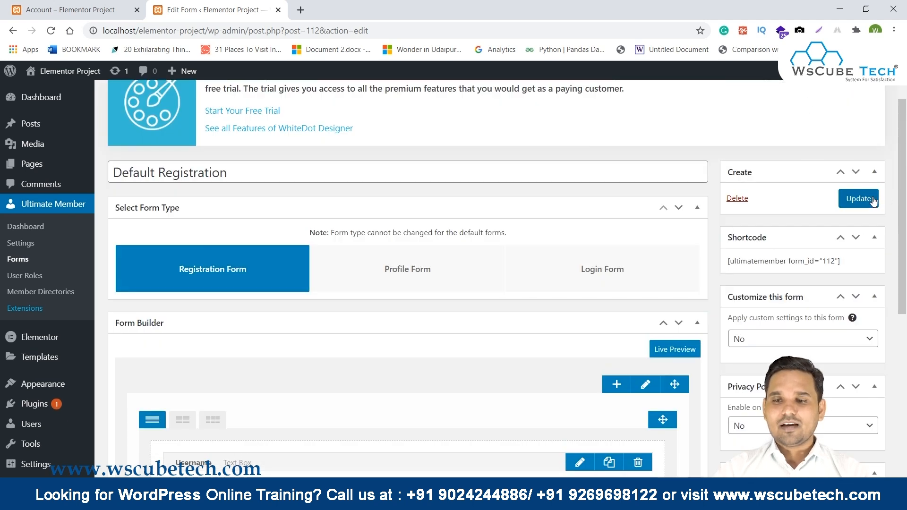
Update the registration form, then reload the frontend Register page to see the Secondary E-mail Address field.
click(873, 201)
scroll(334, 266, down, 6)
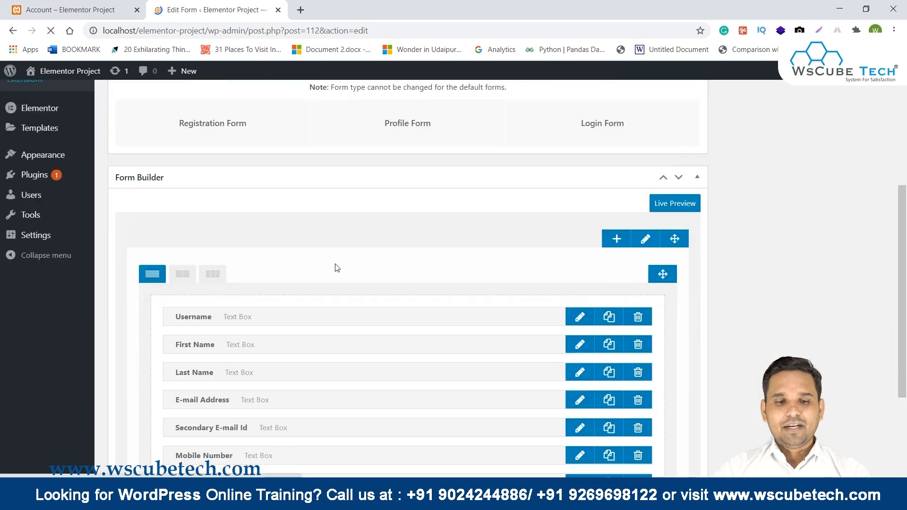
key(alt+Tab)
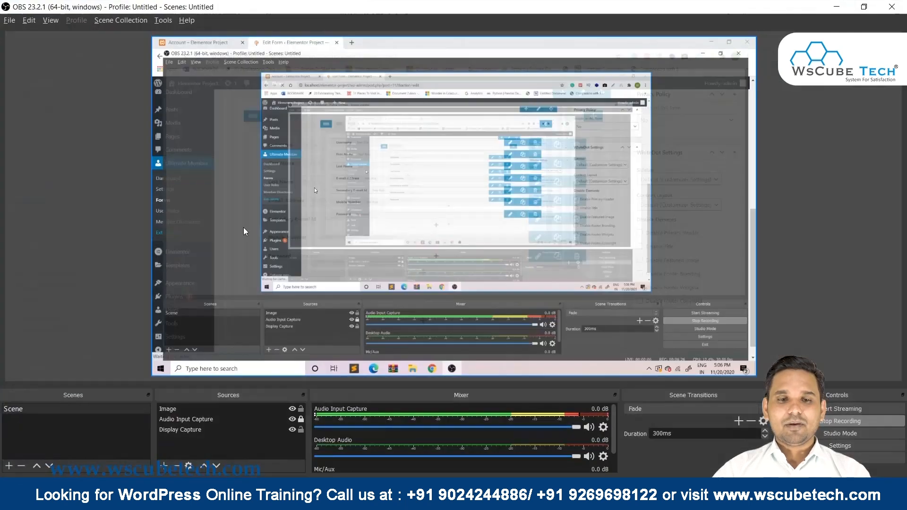
key(alt+Tab)
key(Tab)
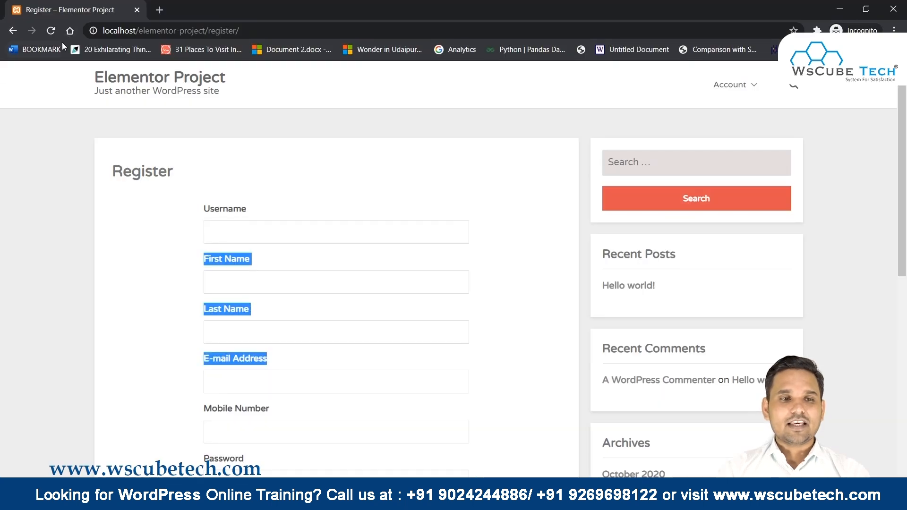
click(50, 30)
scroll(614, 227, down, 3)
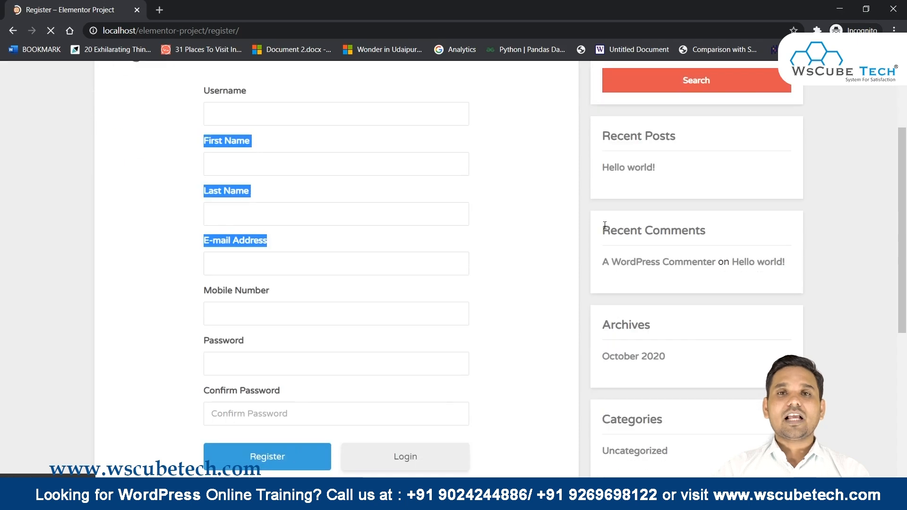
scroll(311, 172, down, 3)
drag(186, 144, 474, 179)
scroll(482, 182, up, 4)
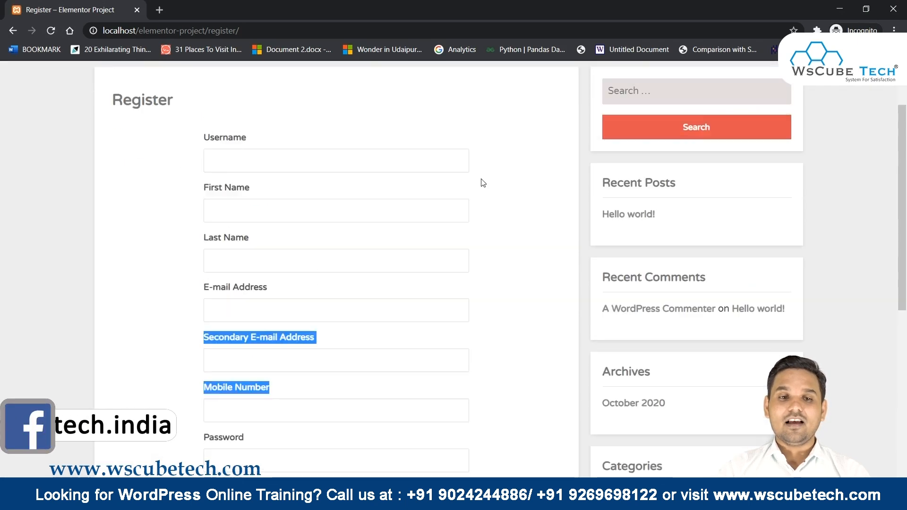
scroll(482, 182, up, 1)
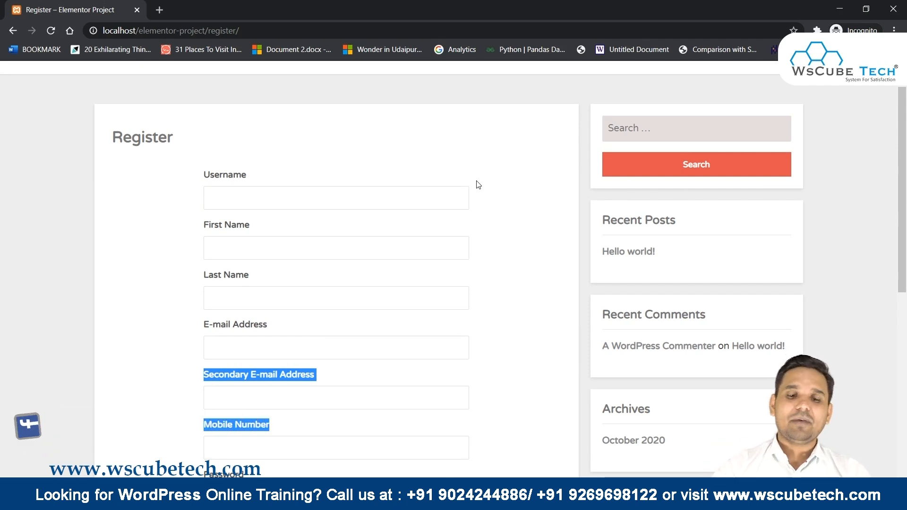
click(421, 500)
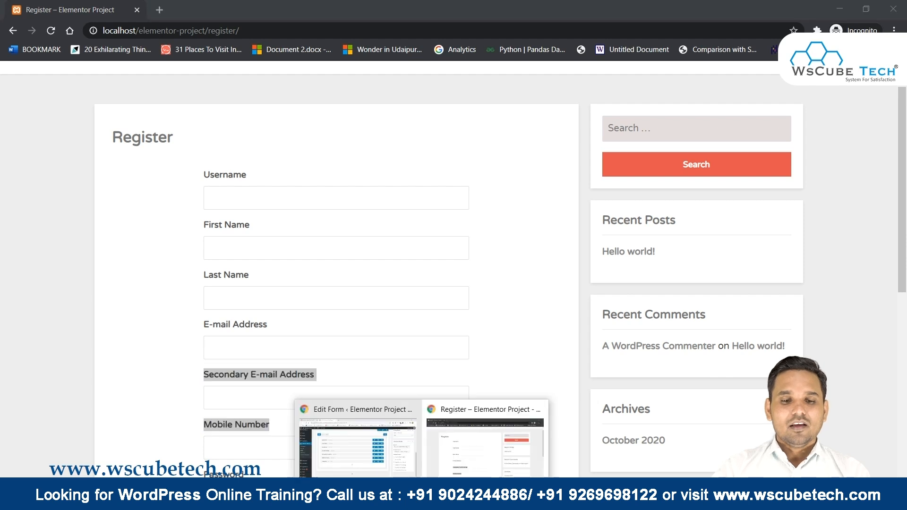
click(374, 473)
scroll(376, 258, up, 5)
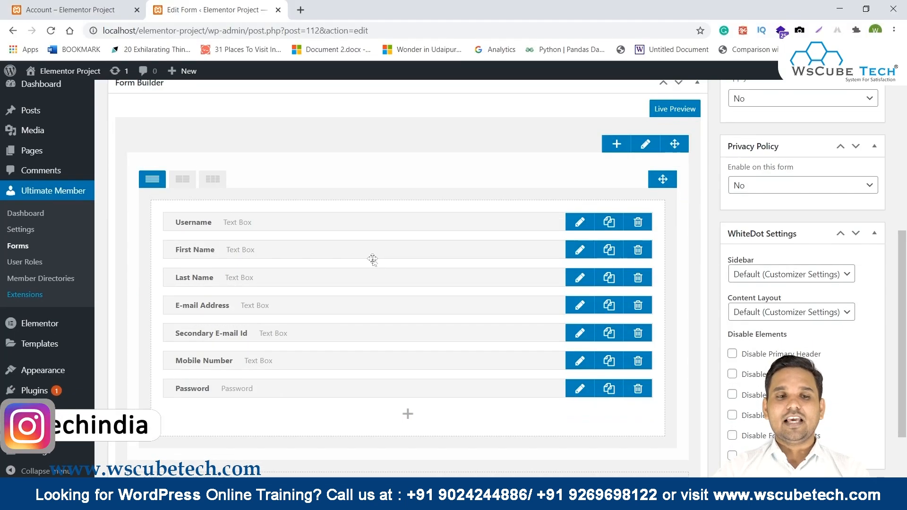
scroll(199, 208, down, 1)
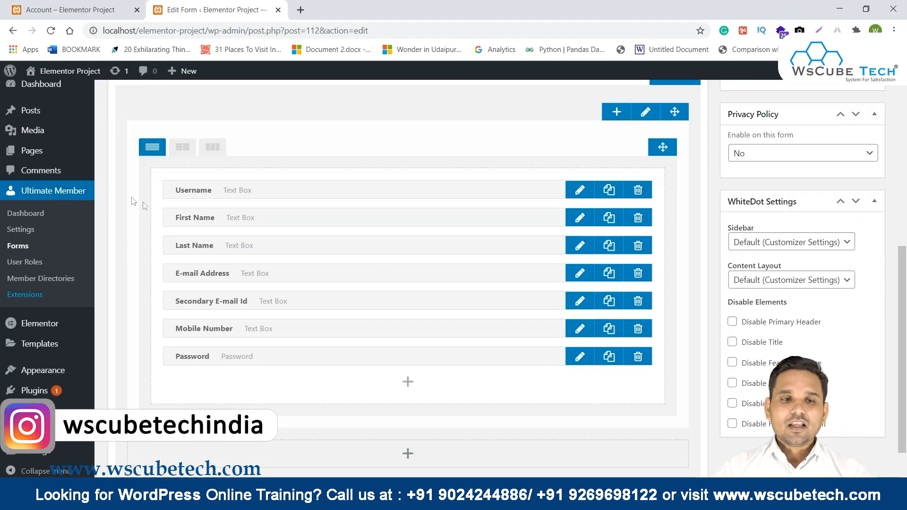
click(181, 158)
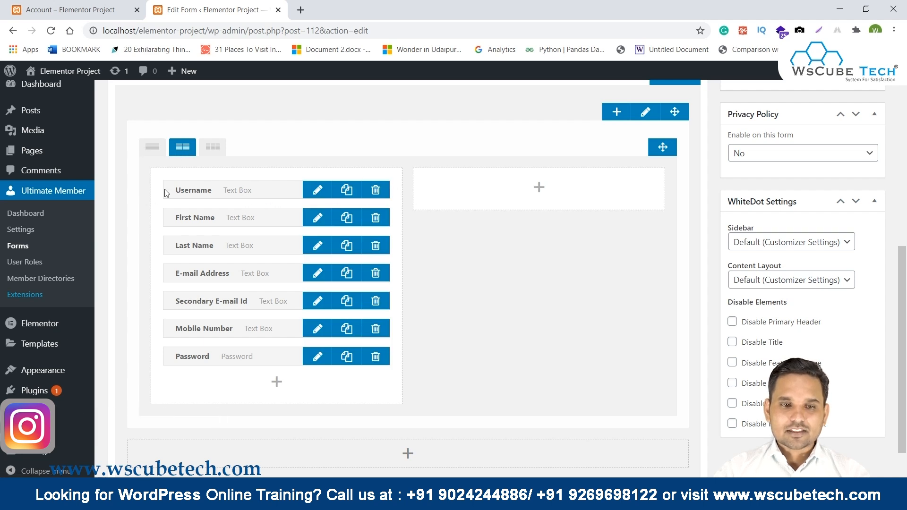
click(208, 148)
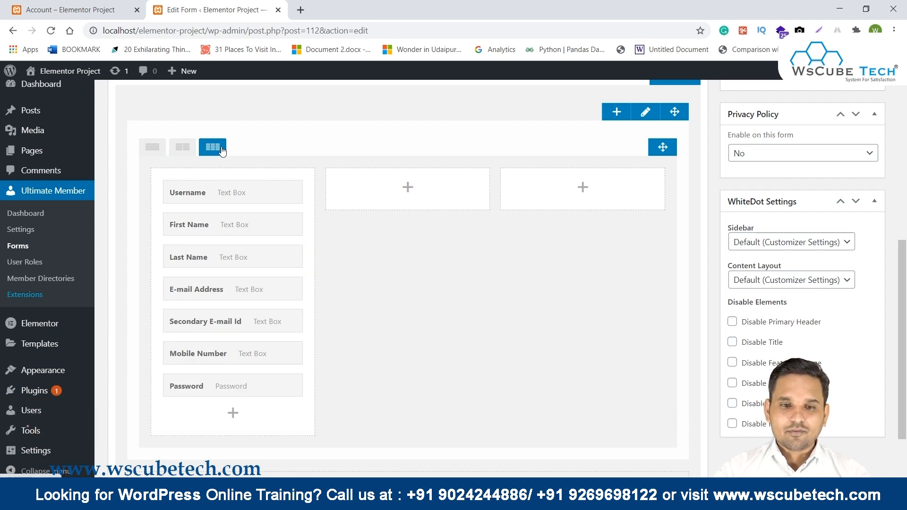
click(174, 148)
click(160, 150)
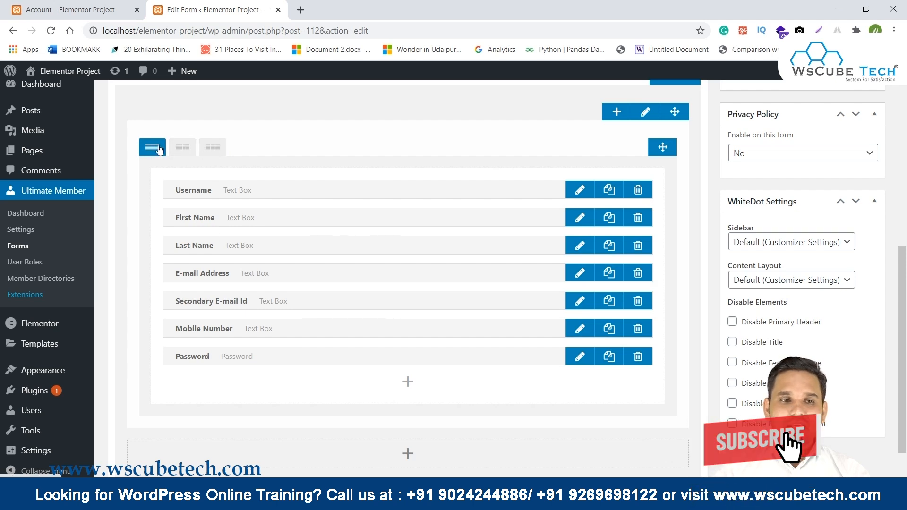
click(55, 5)
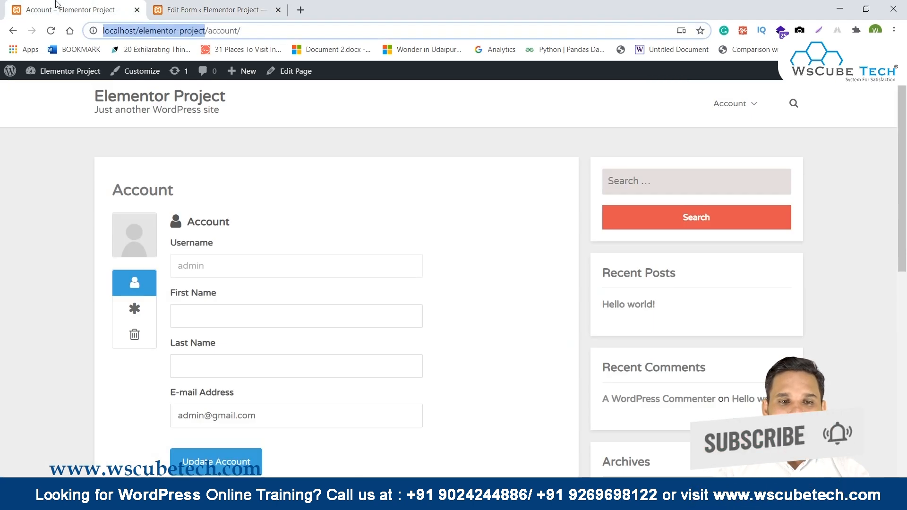
click(208, 9)
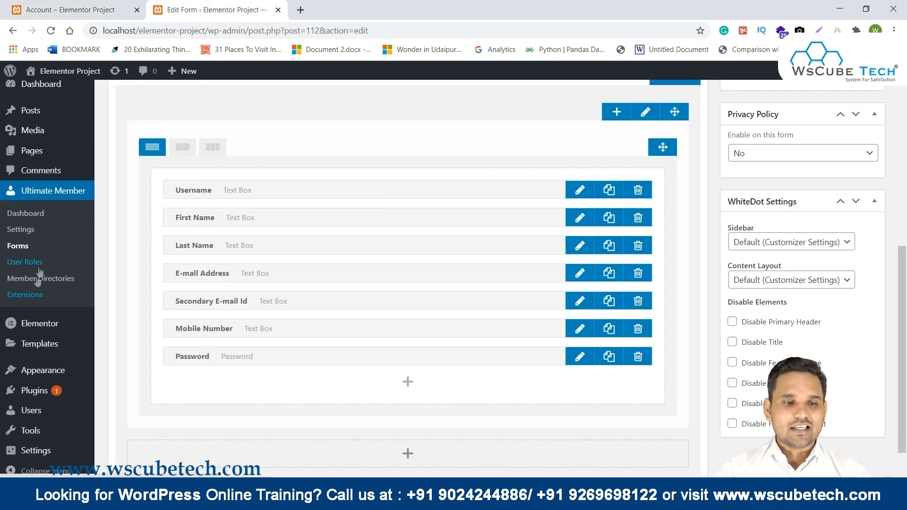
Open Ultimate Member Settings in a new tab and go to Appearance > Registration Form.
middle_click(26, 230)
click(329, 13)
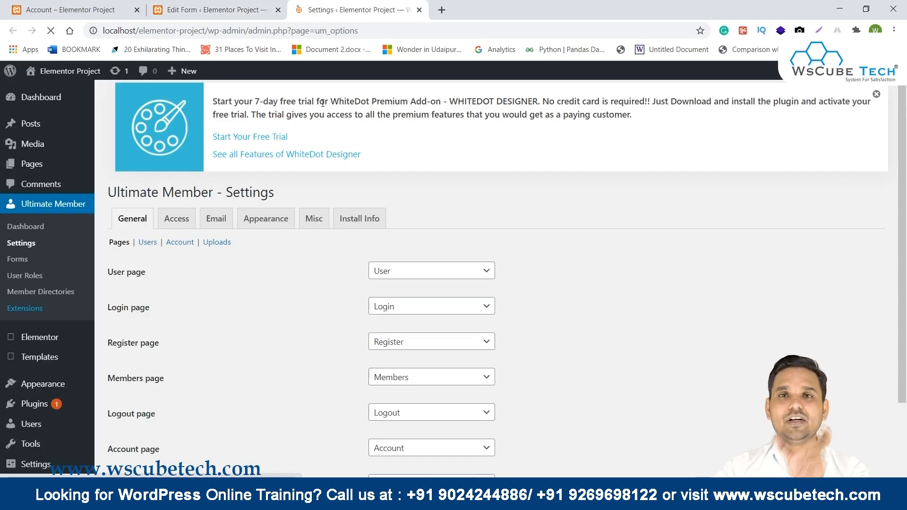
click(265, 228)
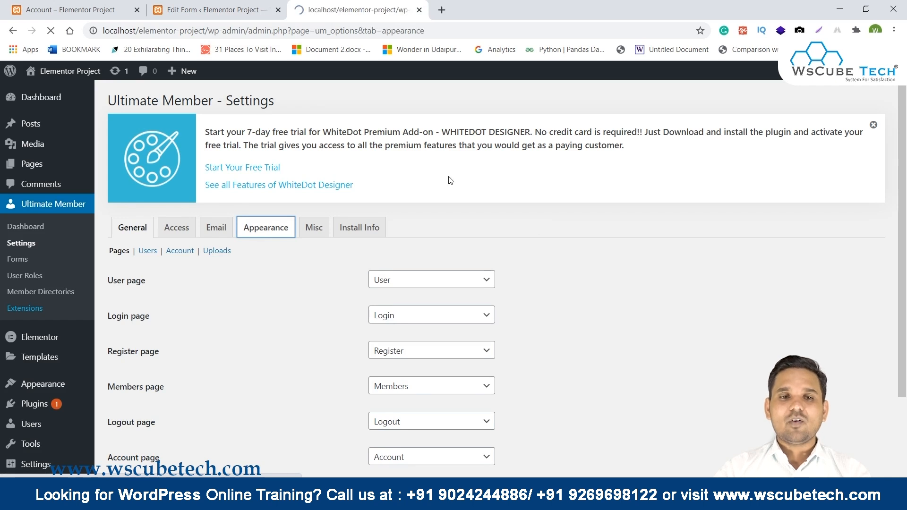
click(217, 252)
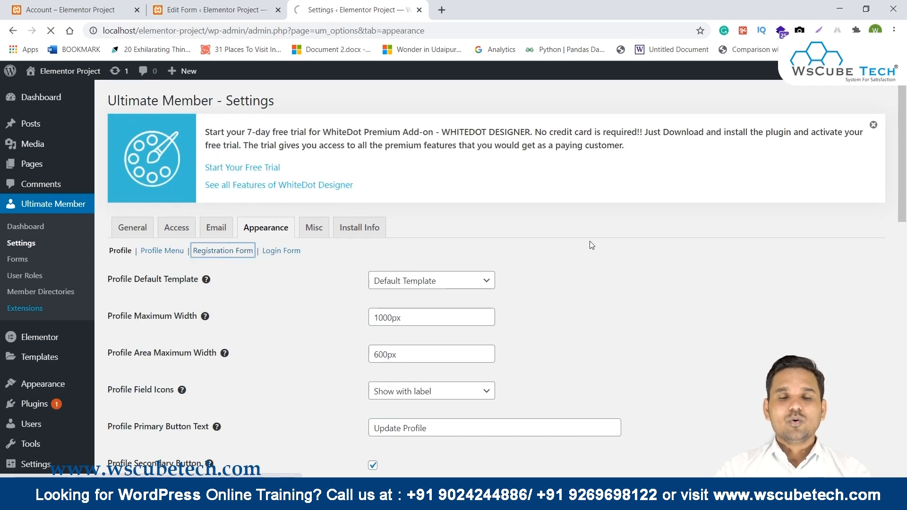
Review registration settings: 450px maximum width, Centered alignment, Register button text, Default role.
scroll(577, 253, down, 2)
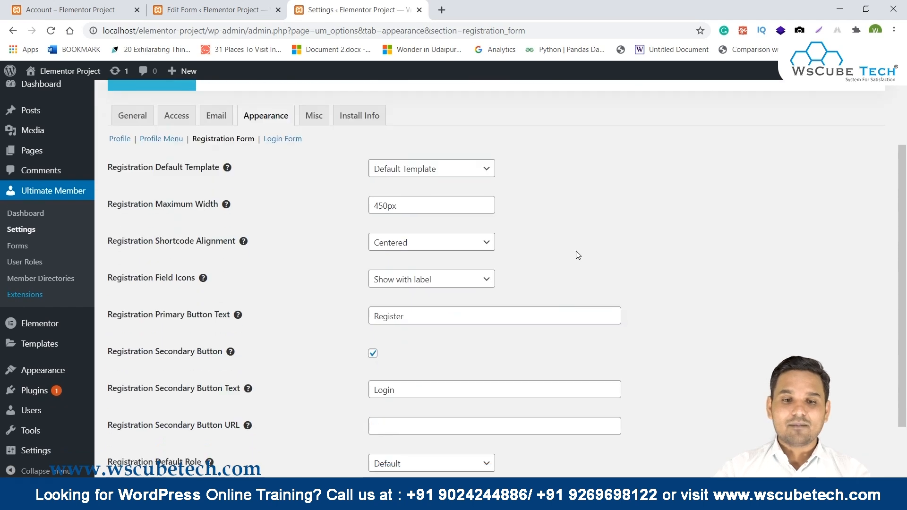
drag(123, 204, 379, 209)
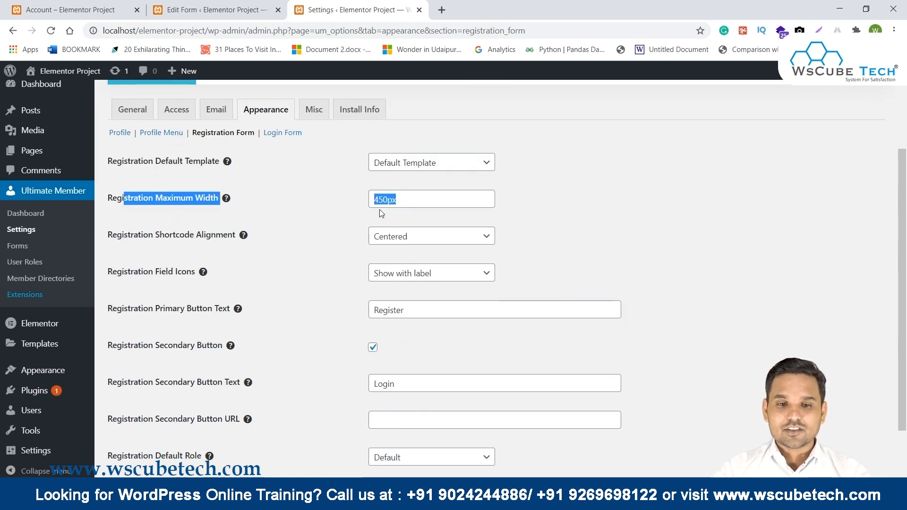
click(444, 244)
click(444, 244)
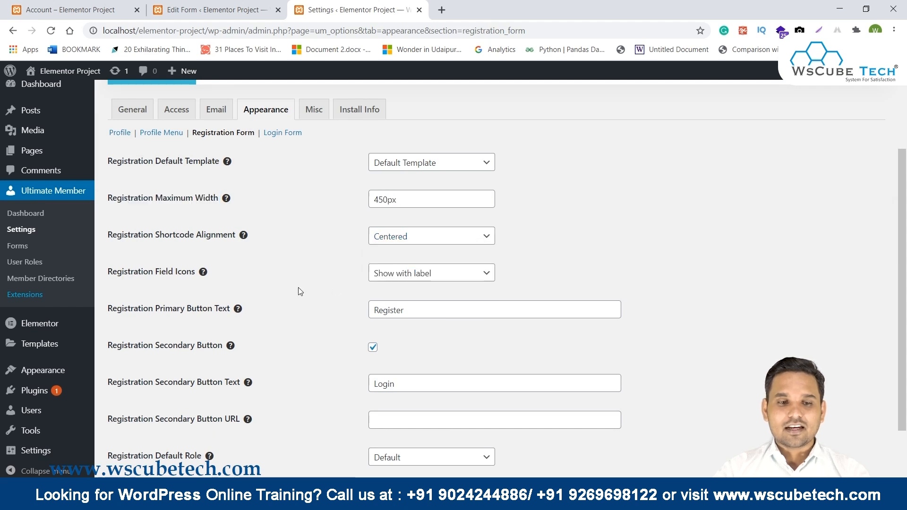
drag(113, 305, 257, 316)
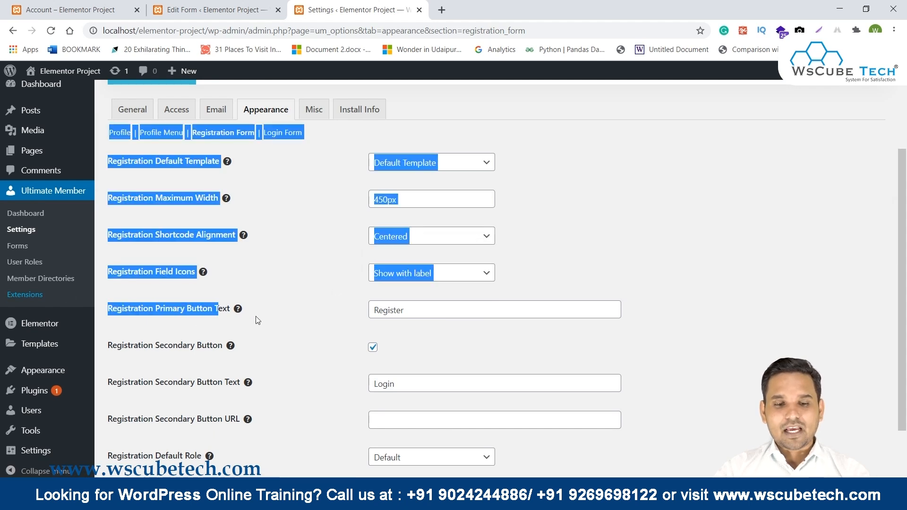
click(480, 310)
double_click(480, 310)
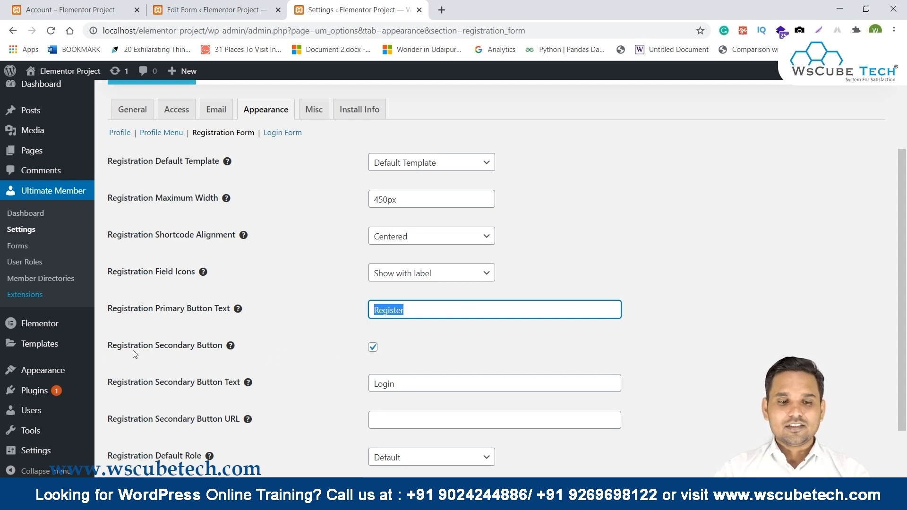
scroll(422, 347, down, 2)
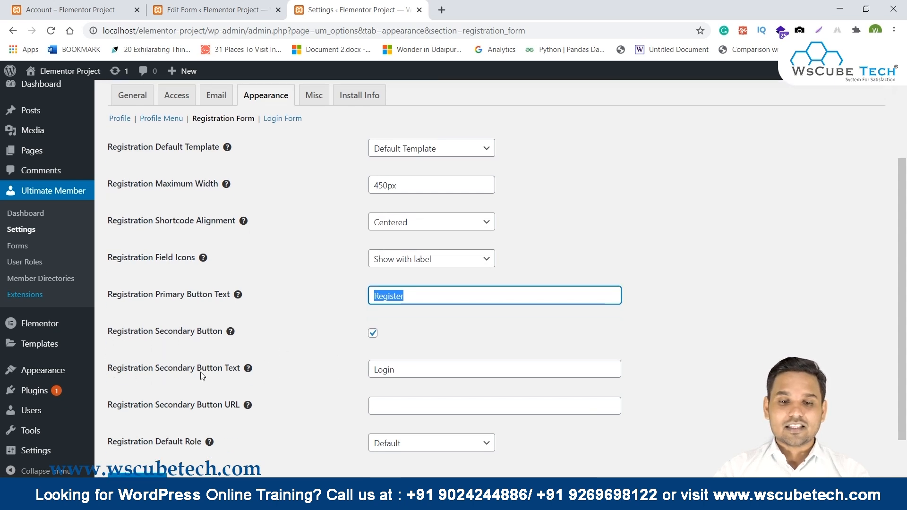
click(402, 384)
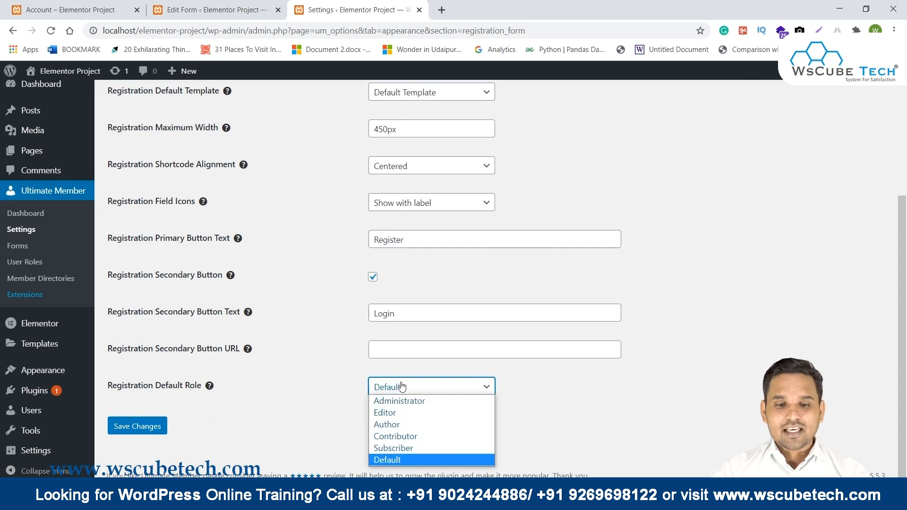
click(403, 384)
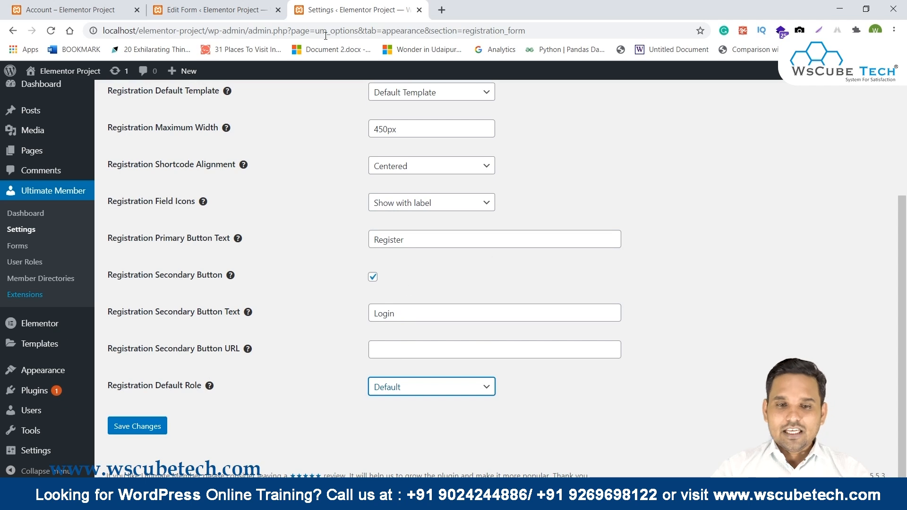
scroll(312, 378, up, 5)
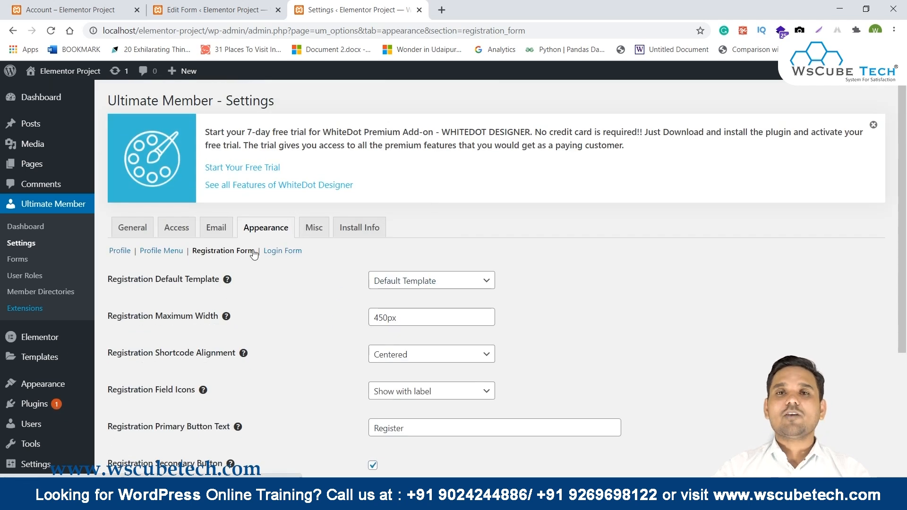
Glance back at the form editing tab, then return to the Registration Primary Button Text field.
key(ctrl+shift+Tab)
scroll(413, 308, up, 4)
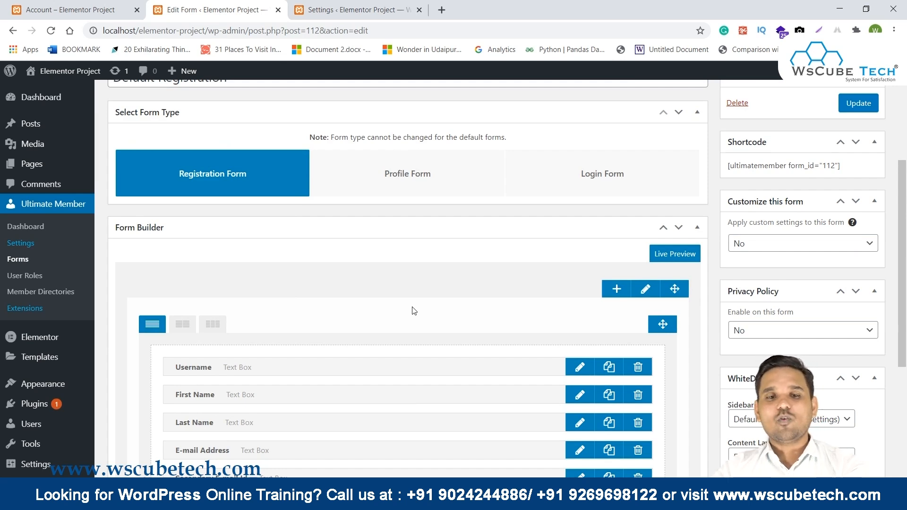
scroll(413, 308, down, 2)
scroll(413, 308, up, 2)
click(360, 10)
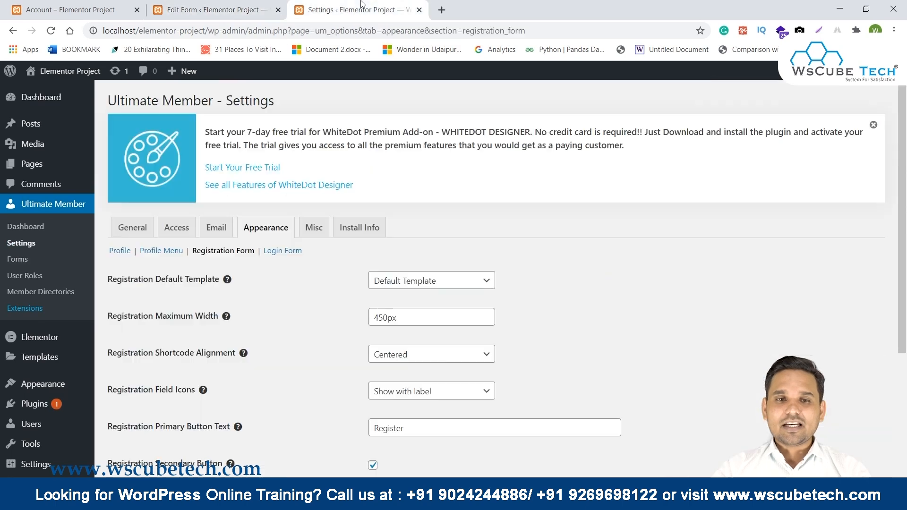
scroll(352, 325, down, 2)
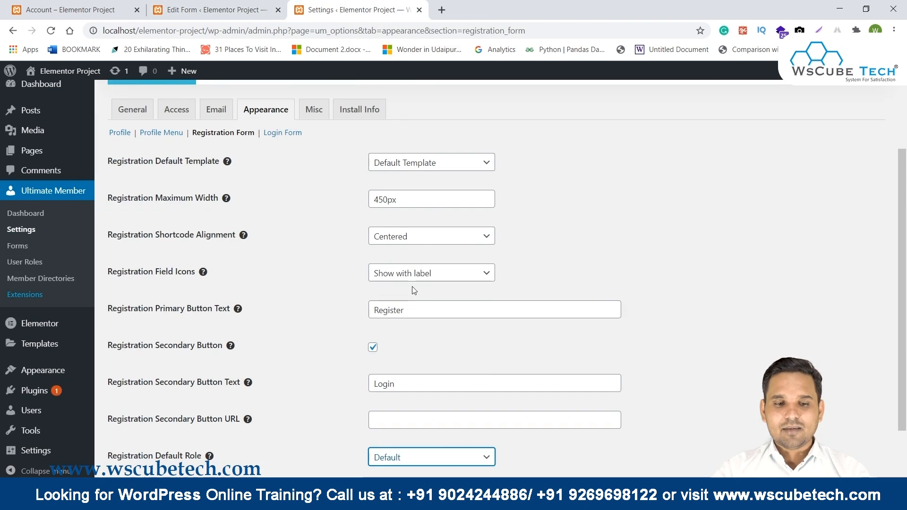
click(431, 311)
Replace the primary button text 'Register' with 'Save', save settings, and reload the frontend Register page.
key(ctrl+a)
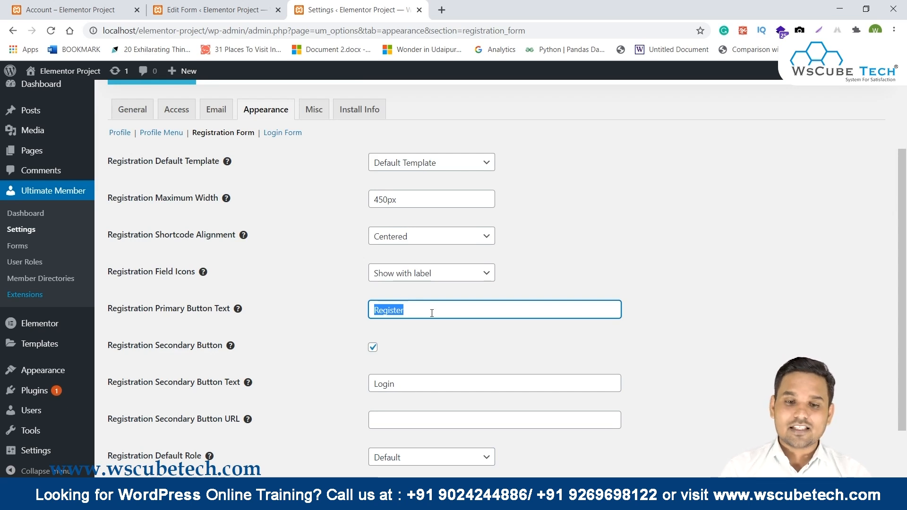
text(Save)
scroll(432, 313, down, 2)
click(137, 427)
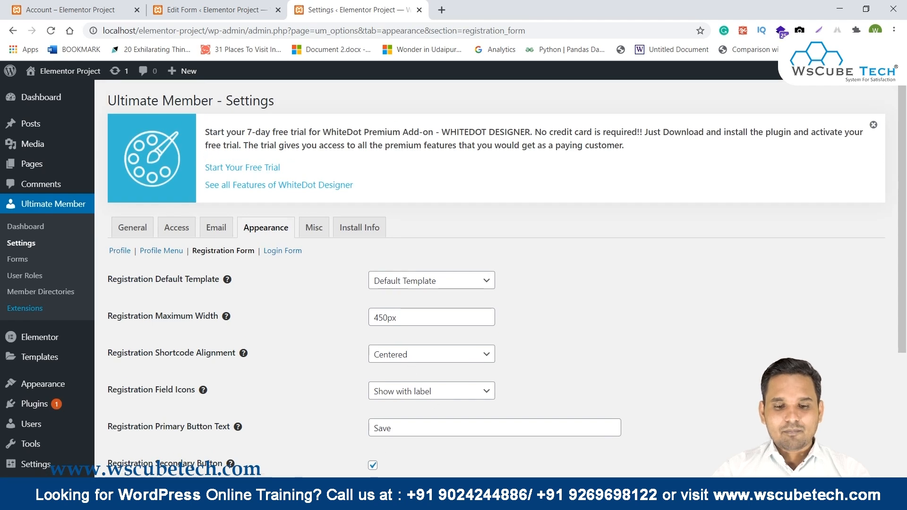
click(480, 447)
click(51, 31)
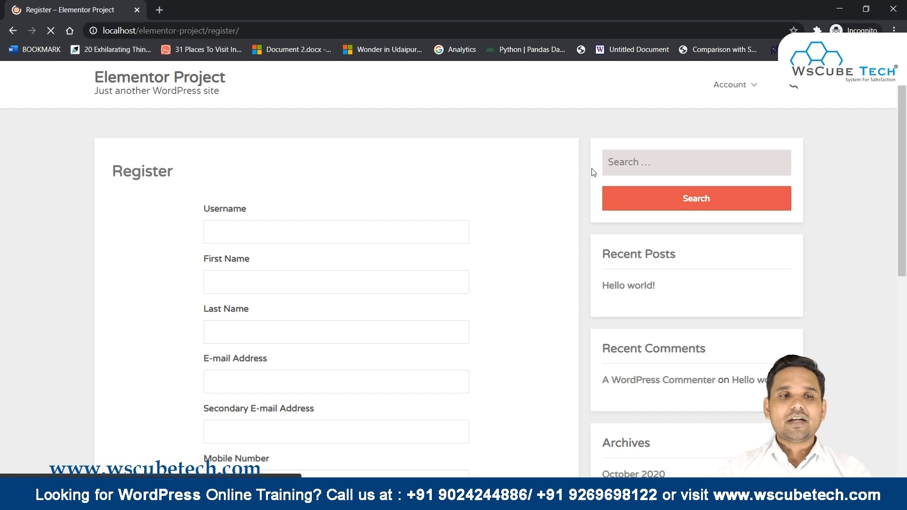
Scroll down the reloaded Register page to the new Save button beside Login.
scroll(593, 173, down, 6)
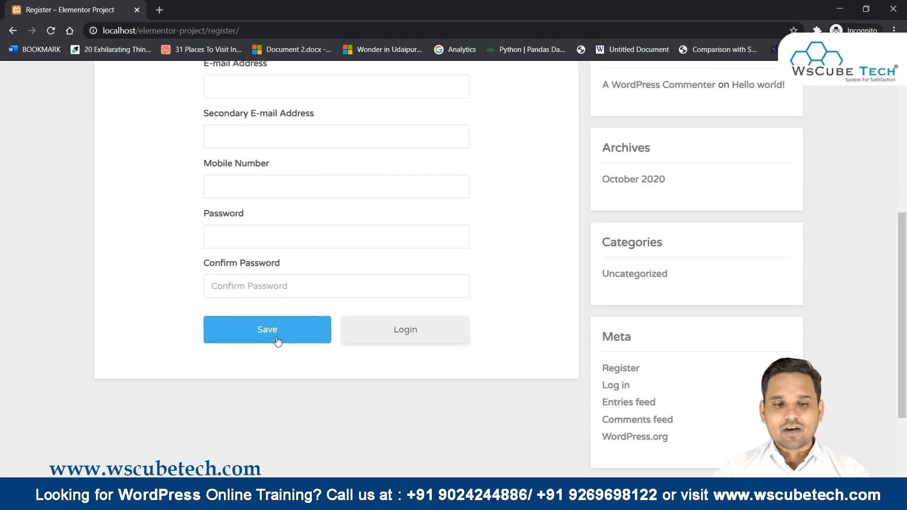
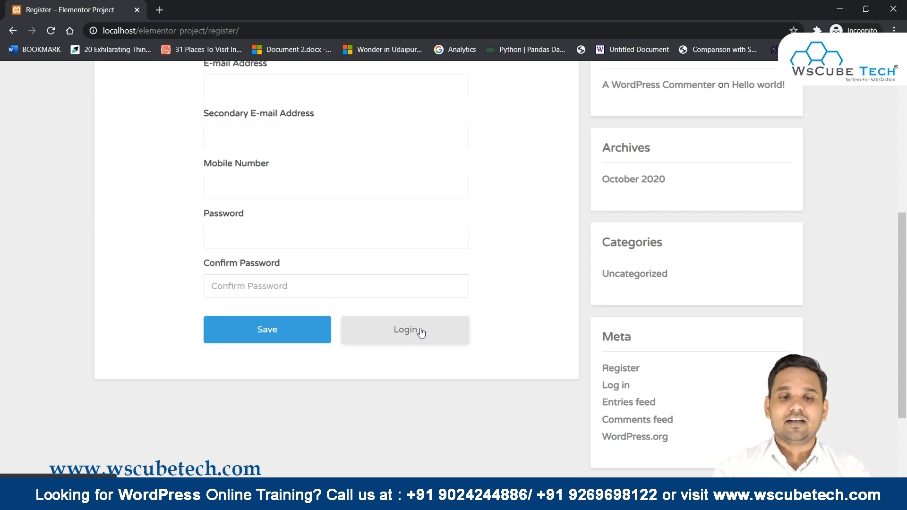
Leave the live Register page and go back to the admin window with Ultimate Member settings.
scroll(446, 299, up, 5)
key(alt+Tab)
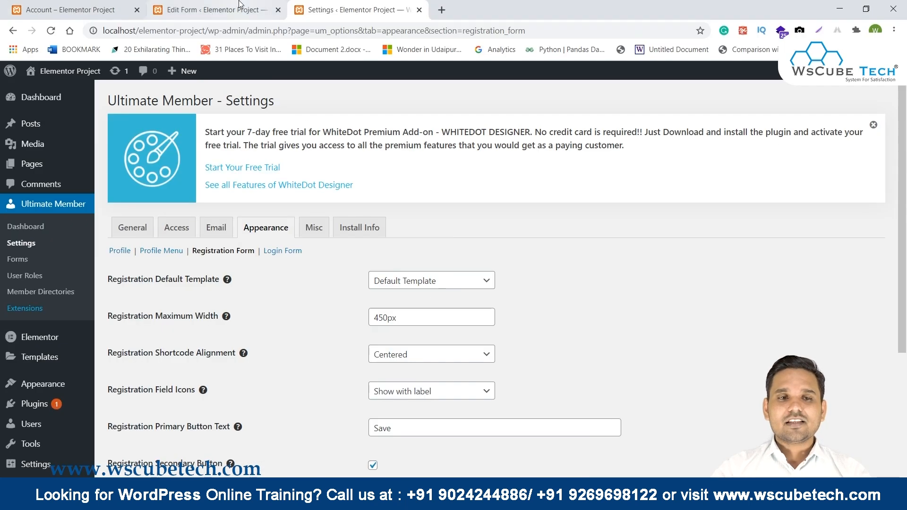
Return to the Edit Form tab and look over the Default Registration field list.
key(ctrl+shift+Tab)
scroll(413, 231, down, 5)
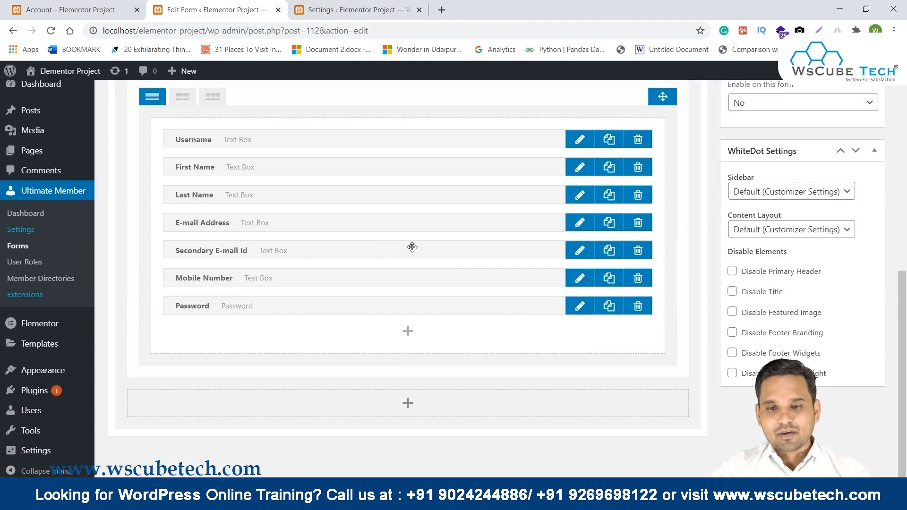
scroll(465, 285, up, 4)
scroll(466, 285, up, 4)
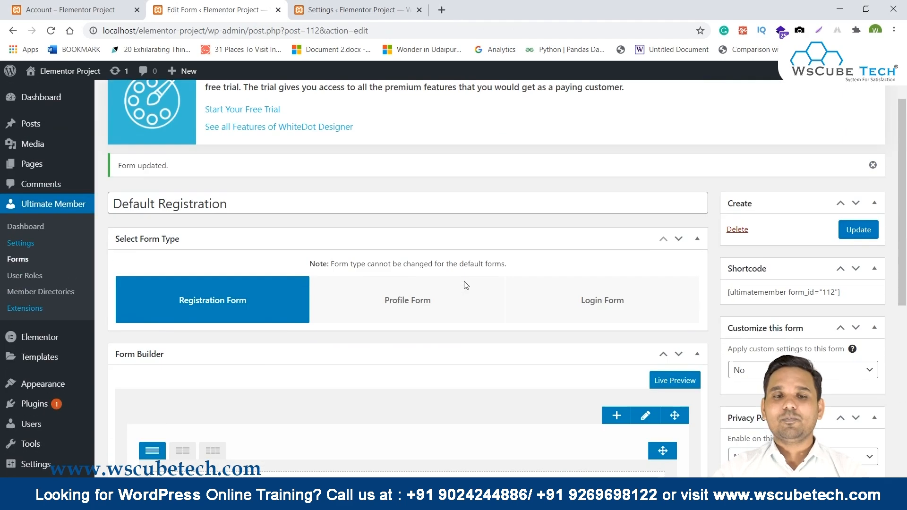
scroll(464, 284, down, 6)
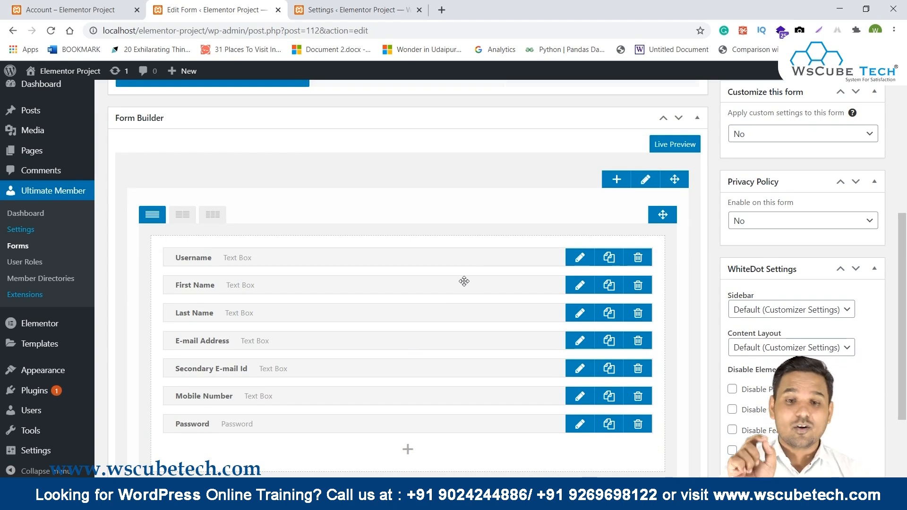
scroll(406, 239, down, 1)
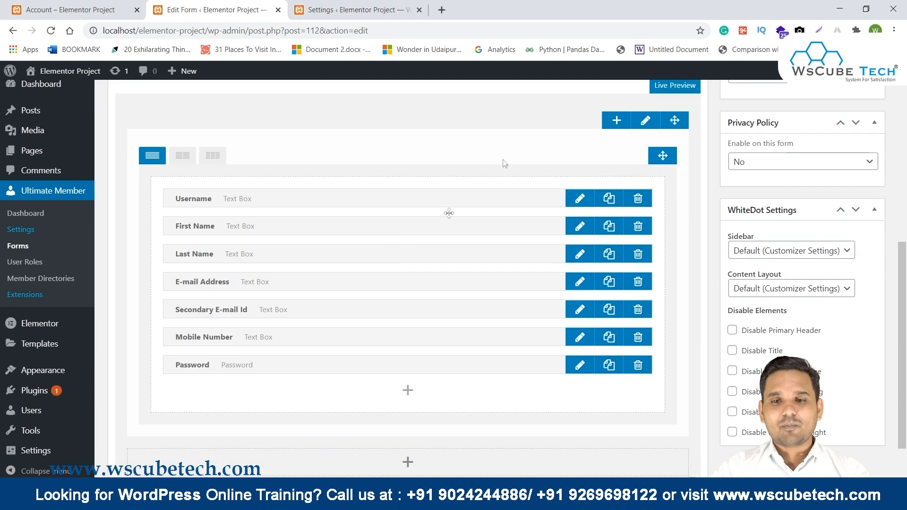
Add a new row to the form builder, then delete that empty row again.
click(617, 121)
scroll(732, 334, down, 3)
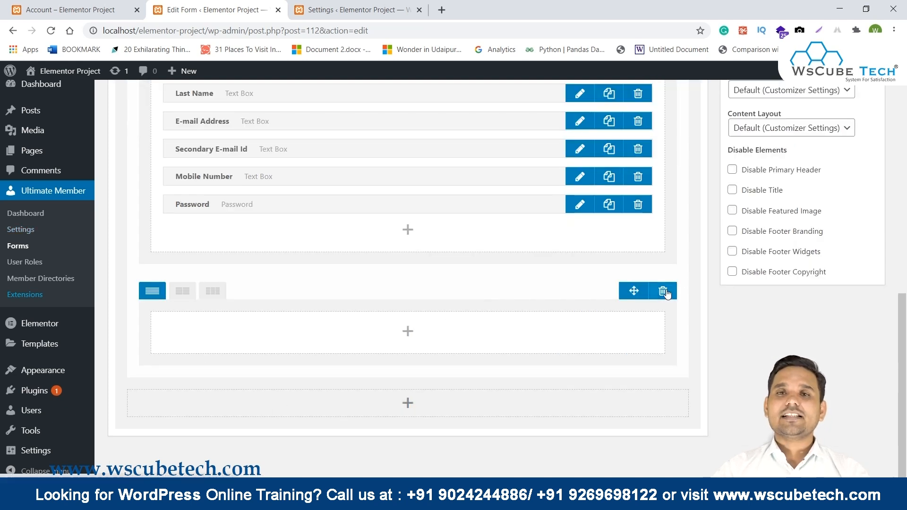
scroll(541, 251, up, 2)
scroll(354, 282, down, 2)
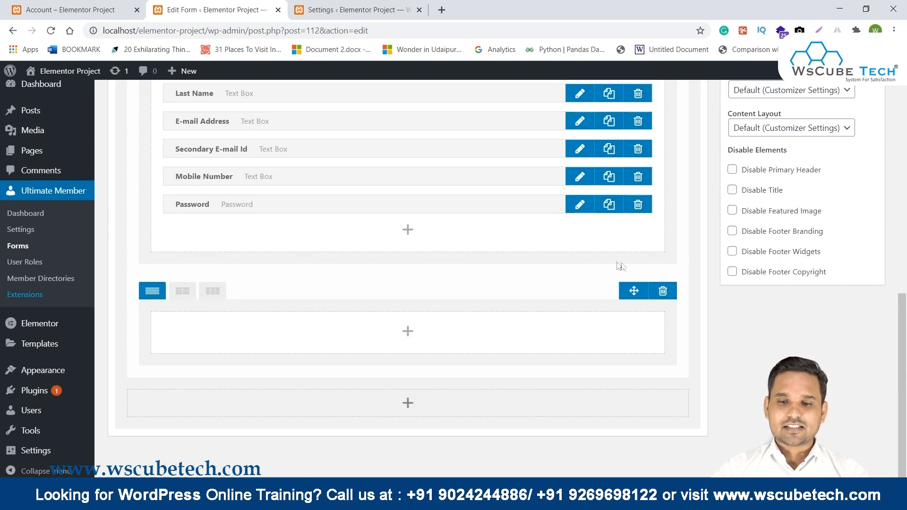
click(669, 293)
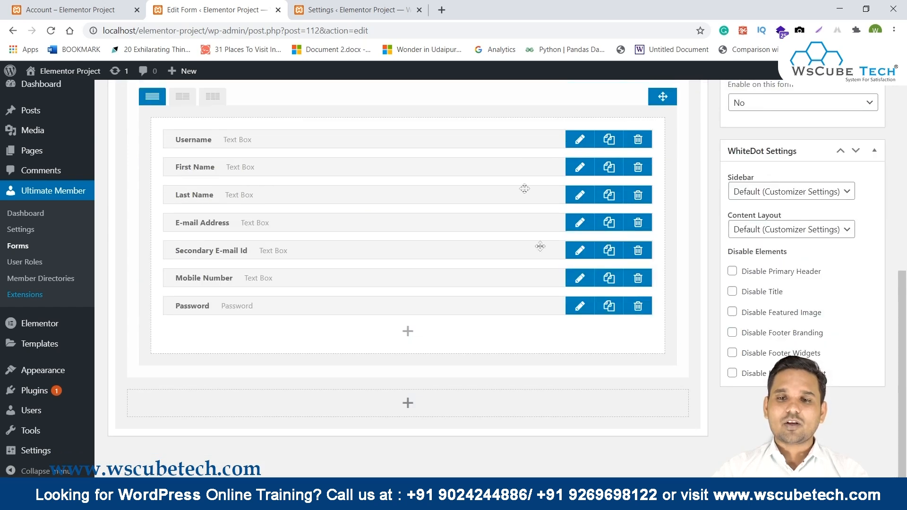
scroll(523, 188, up, 2)
Give the form row a 'Register' heading with red background and white text, and update the form.
click(646, 180)
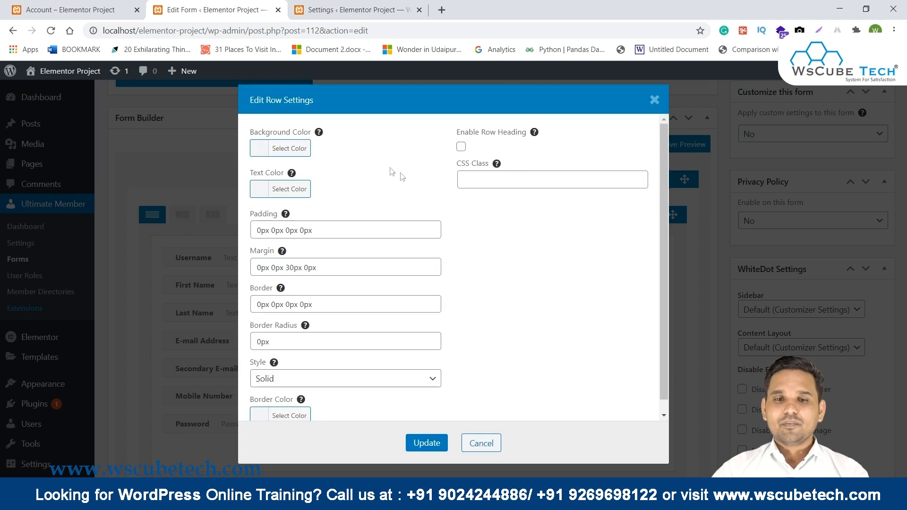
click(461, 147)
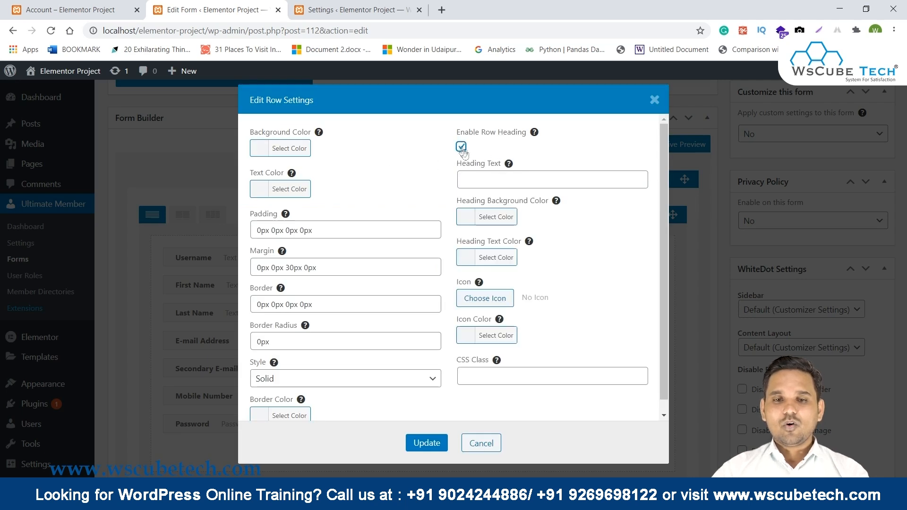
click(477, 178)
text(Register)
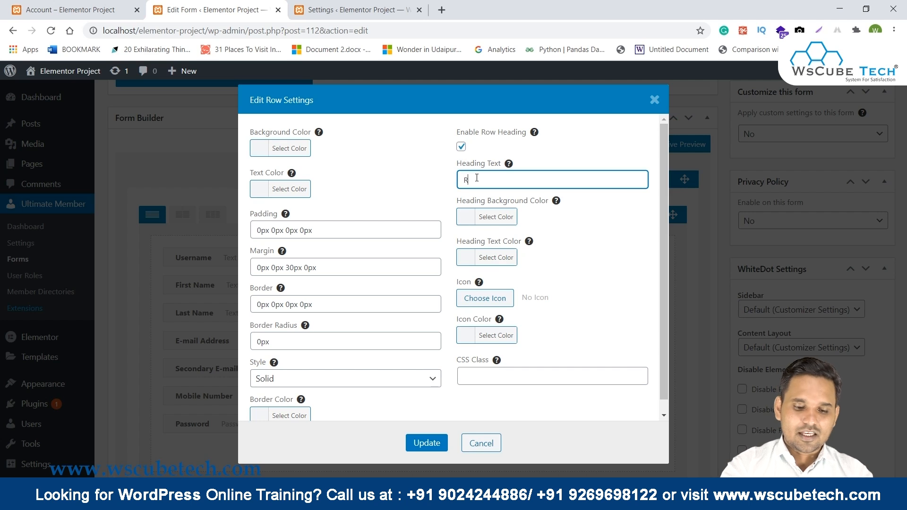
click(464, 223)
click(496, 368)
click(635, 240)
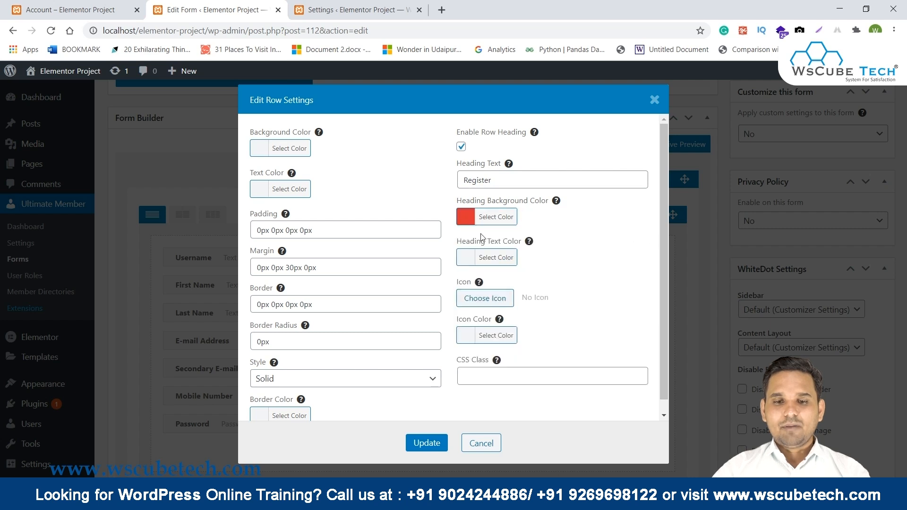
click(466, 259)
drag(469, 398, 583, 283)
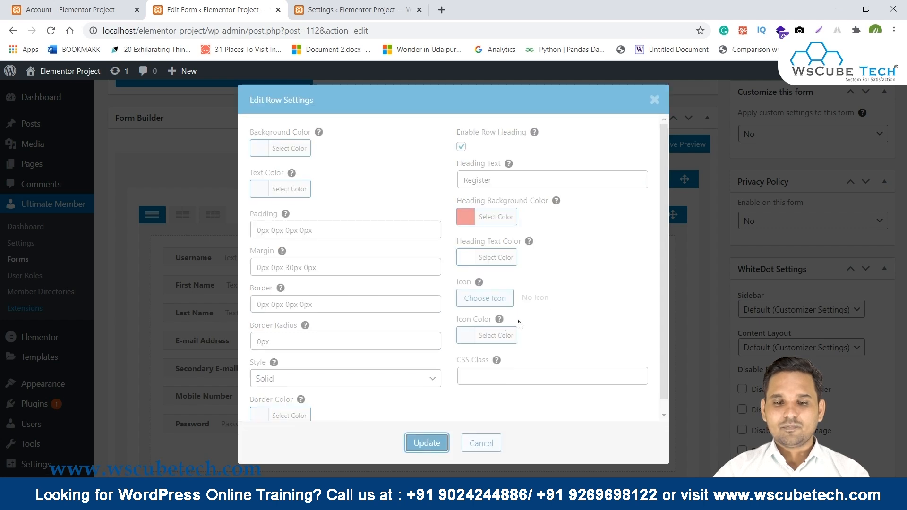
scroll(545, 206, up, 3)
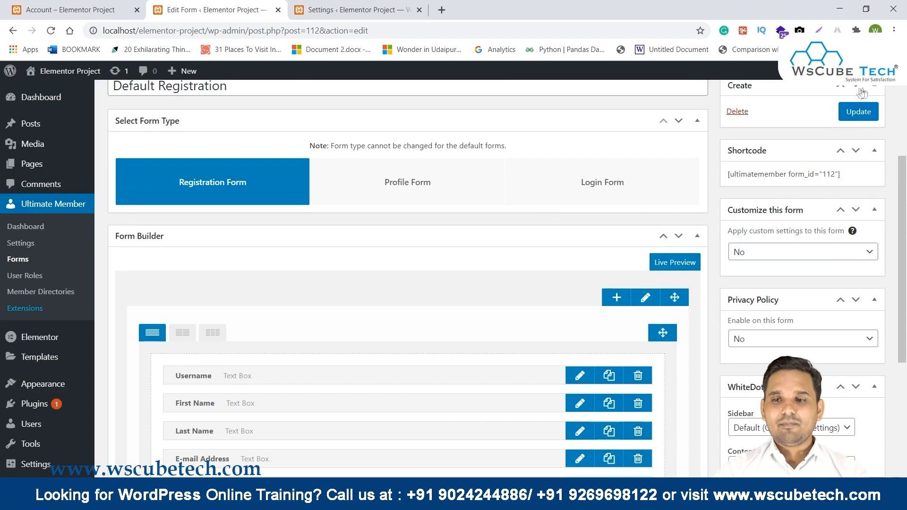
click(857, 111)
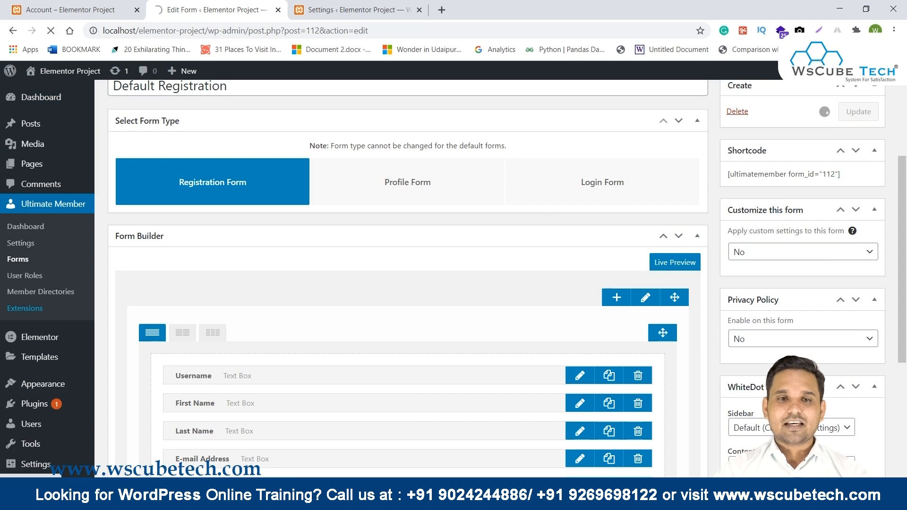
Inspect the red 'Register' heading on the live form, then reopen Ultimate Member Settings.
mouse_move(422, 501)
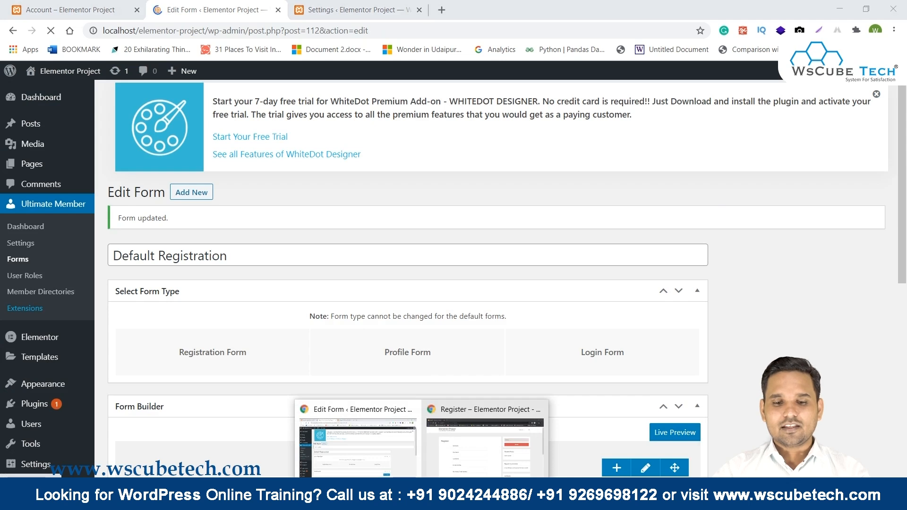
click(489, 458)
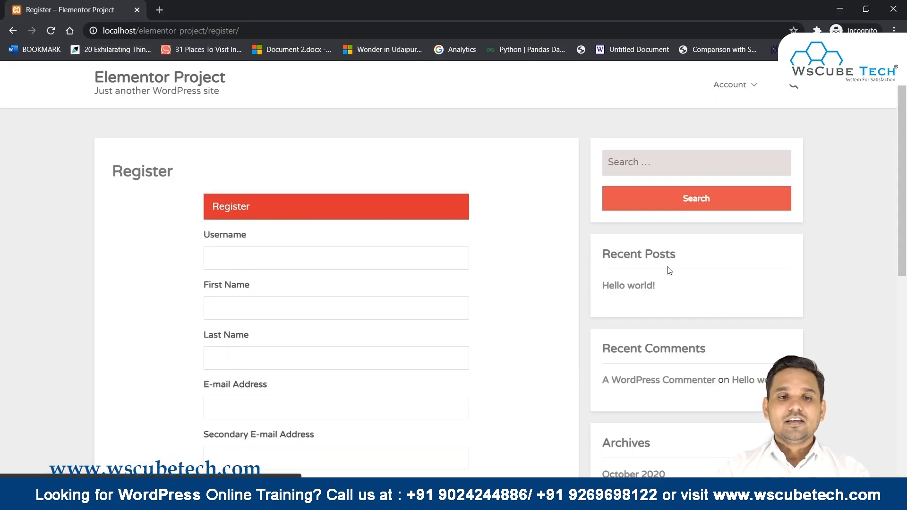
drag(220, 206, 468, 222)
scroll(467, 223, down, 7)
scroll(468, 223, up, 7)
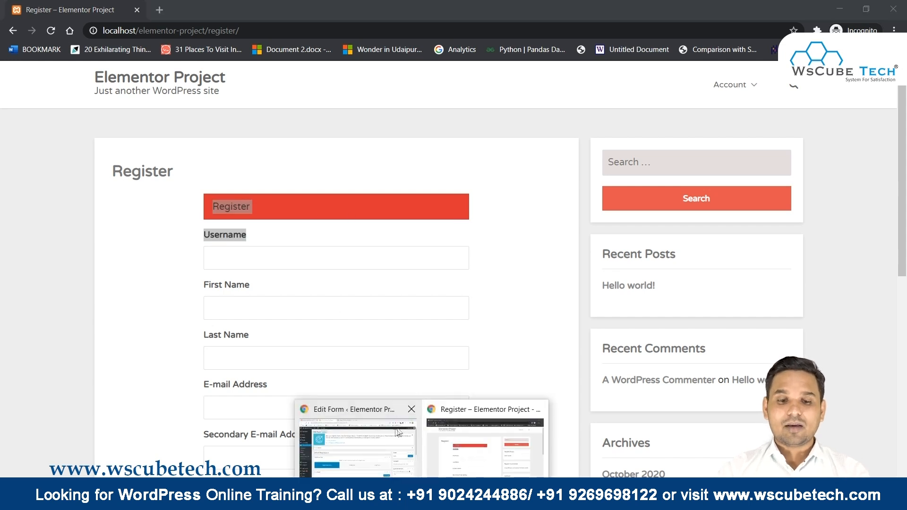
click(357, 425)
click(355, 10)
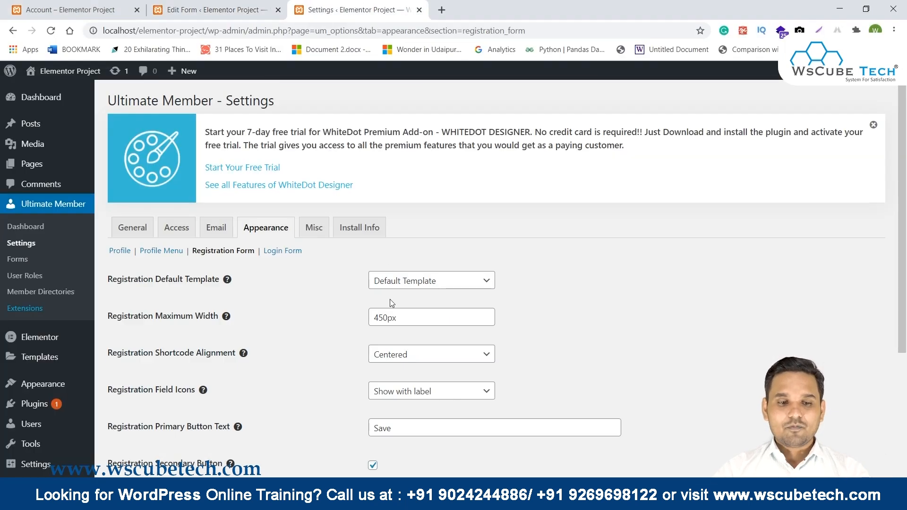
Change Registration Maximum Width from 450px to 100%, save, and reload the Register page.
double_click(390, 317)
scroll(576, 210, down, 1)
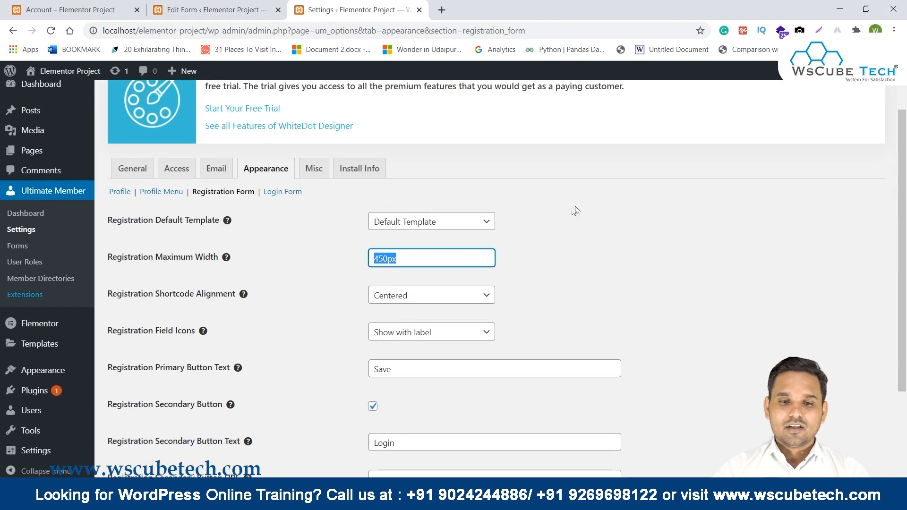
text(100)
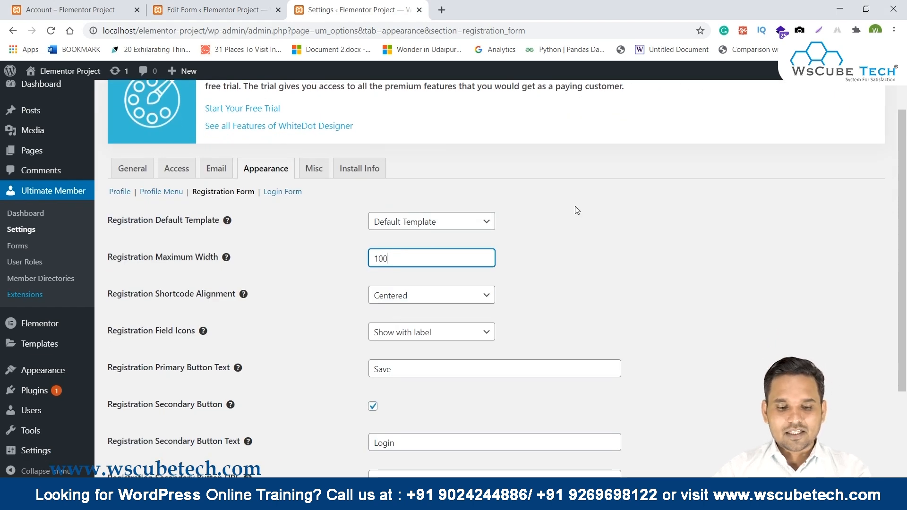
text(%)
scroll(575, 206, down, 2)
click(145, 431)
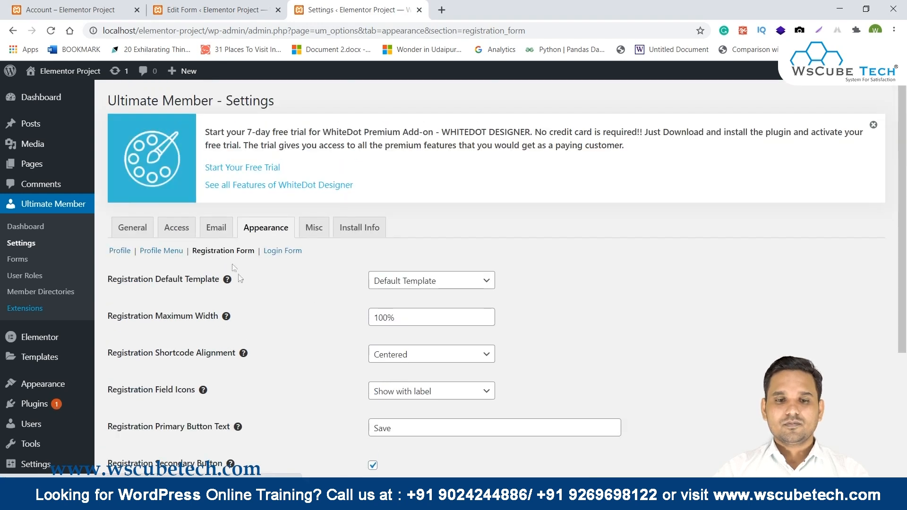
key(alt+Tab)
click(50, 30)
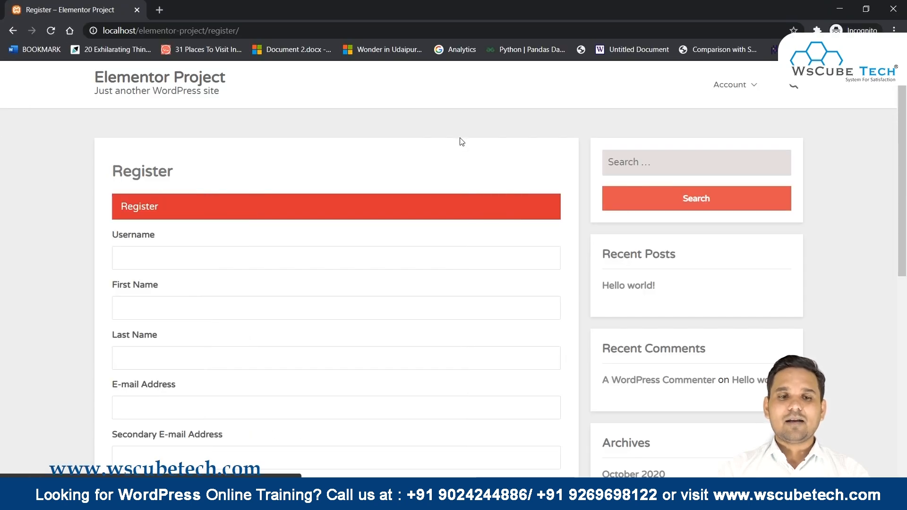
Scroll through the full-width Register form, then go back to the registration appearance settings.
scroll(458, 138, down, 2)
scroll(459, 137, up, 4)
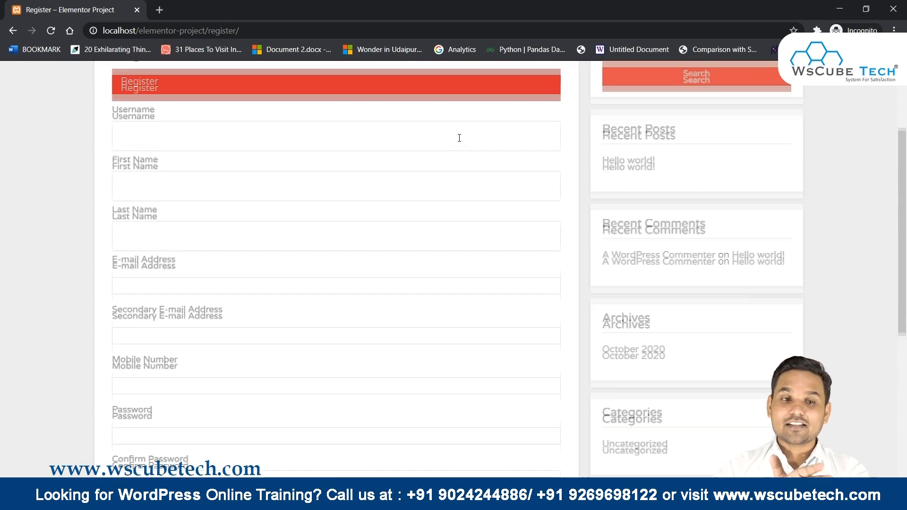
scroll(395, 199, down, 7)
scroll(395, 199, up, 7)
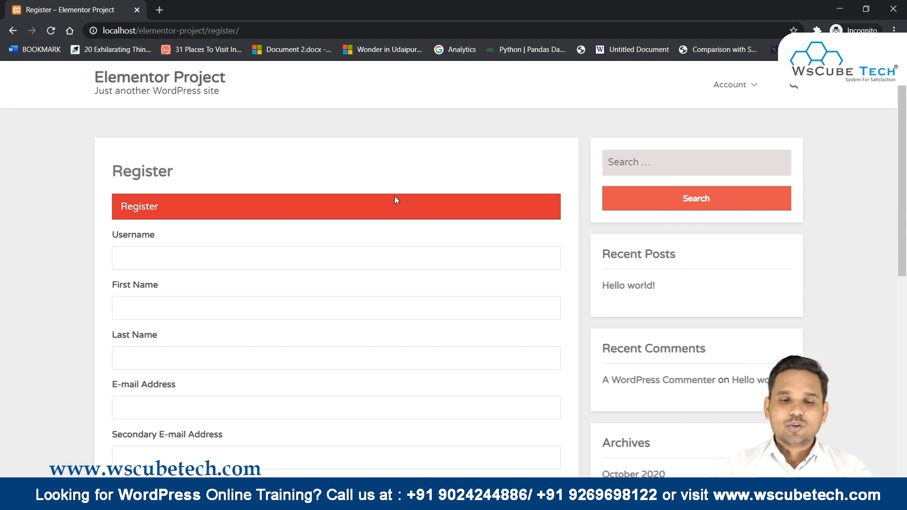
key(alt+Tab)
scroll(398, 239, down, 1)
Turn registration field icons off and save the setting.
click(406, 226)
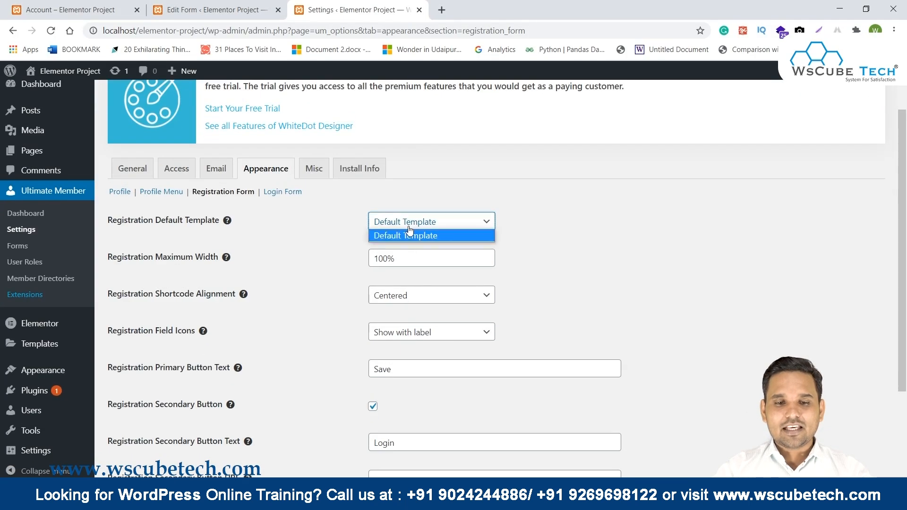
click(409, 231)
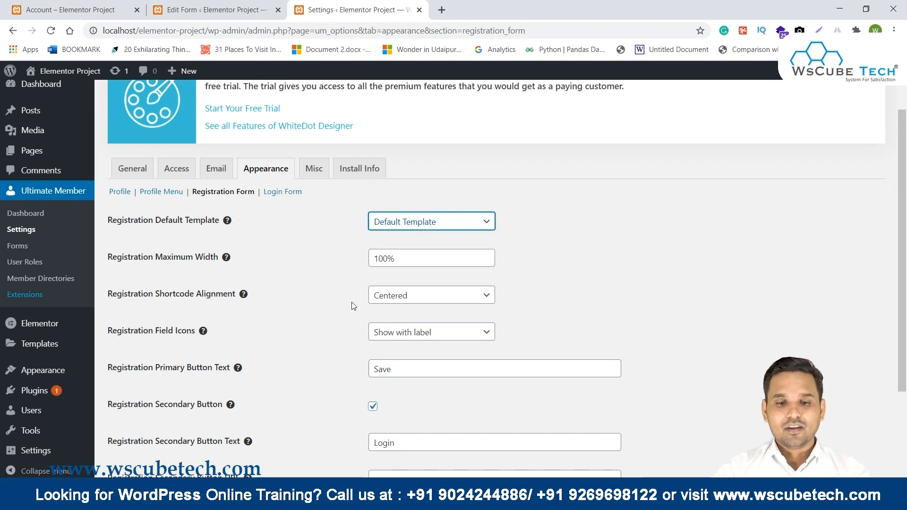
click(431, 332)
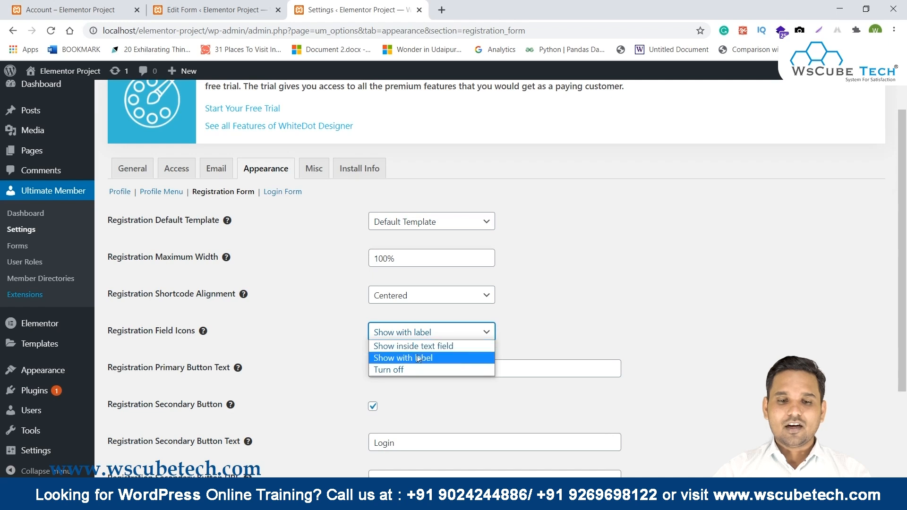
click(411, 370)
scroll(512, 251, down, 3)
click(152, 430)
Set field icons to 'Show with label', disable the Registration Secondary Button, save, and reload Register.
drag(105, 318, 196, 325)
click(173, 338)
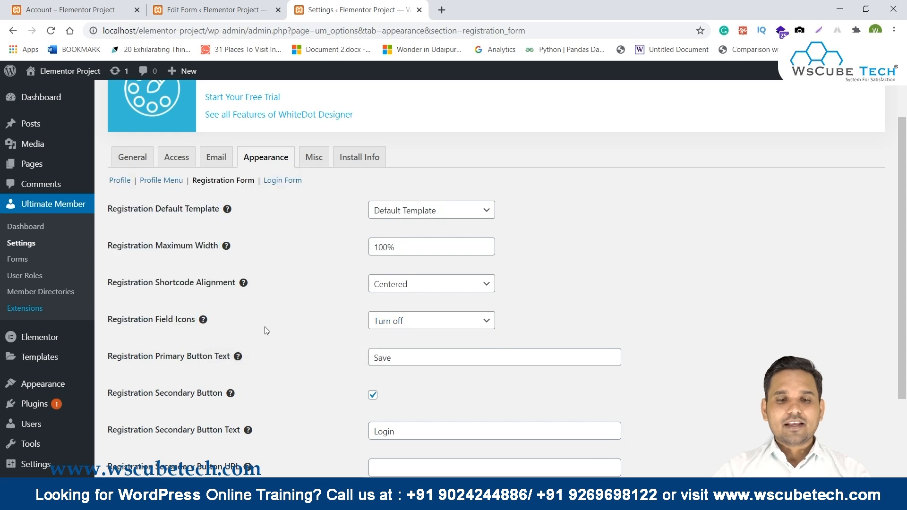
click(400, 321)
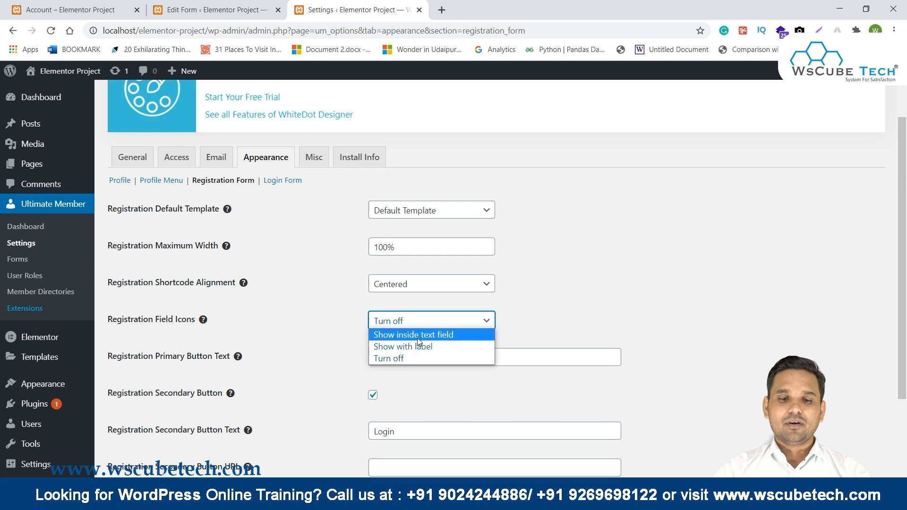
click(411, 347)
scroll(482, 276, down, 3)
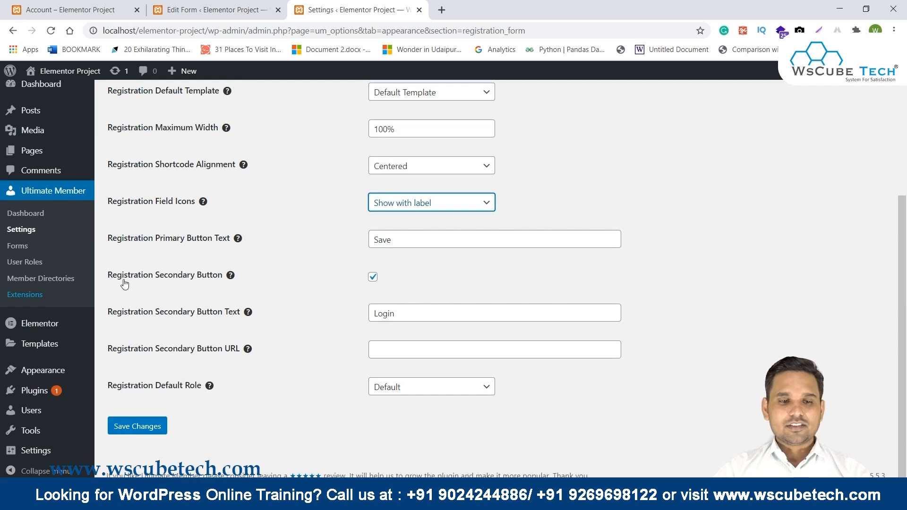
click(373, 278)
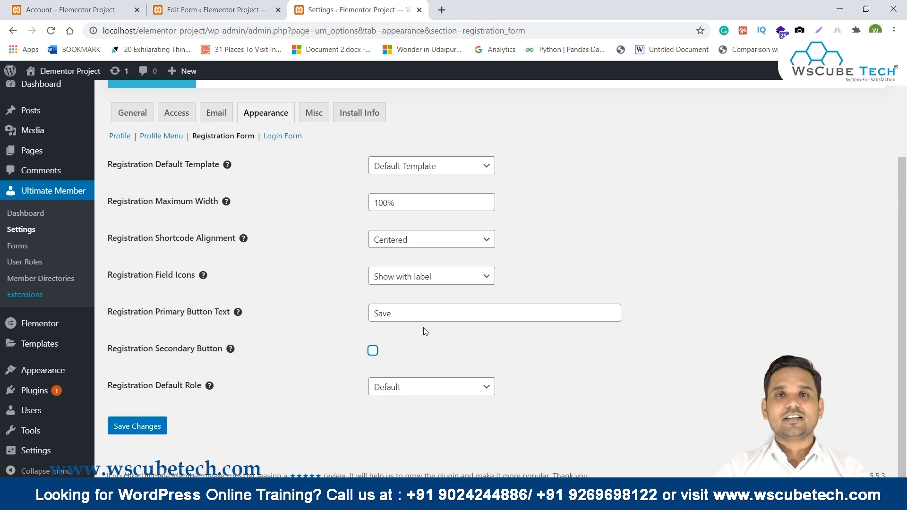
click(163, 430)
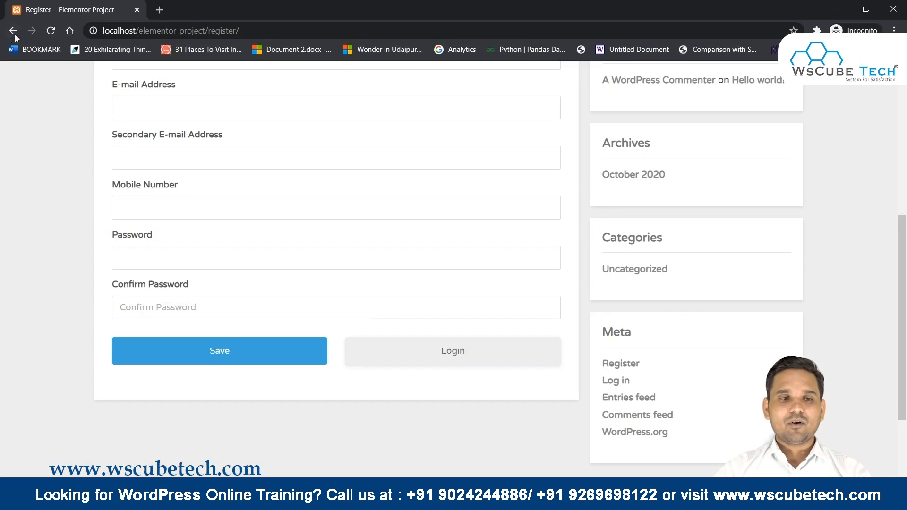
click(50, 30)
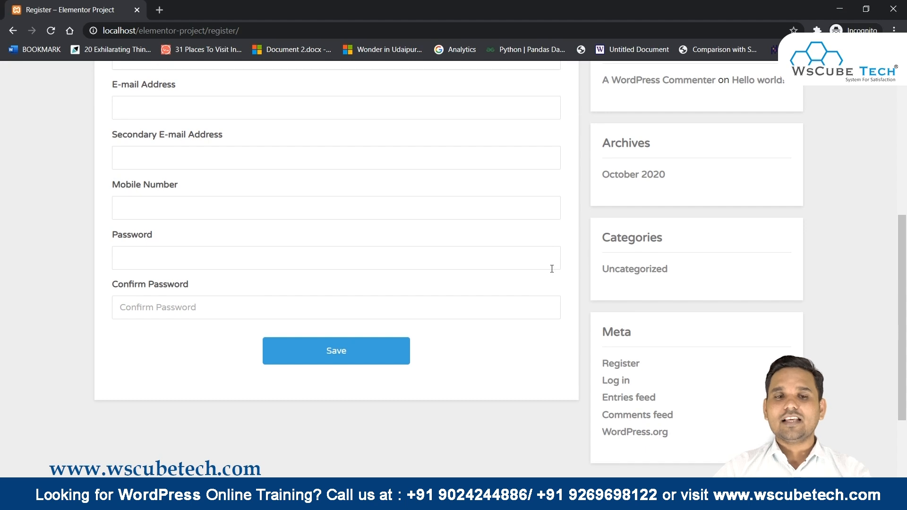
Leave the Register page showing only a centred Save button and return to the admin settings.
key(alt+Tab)
scroll(370, 285, down, 3)
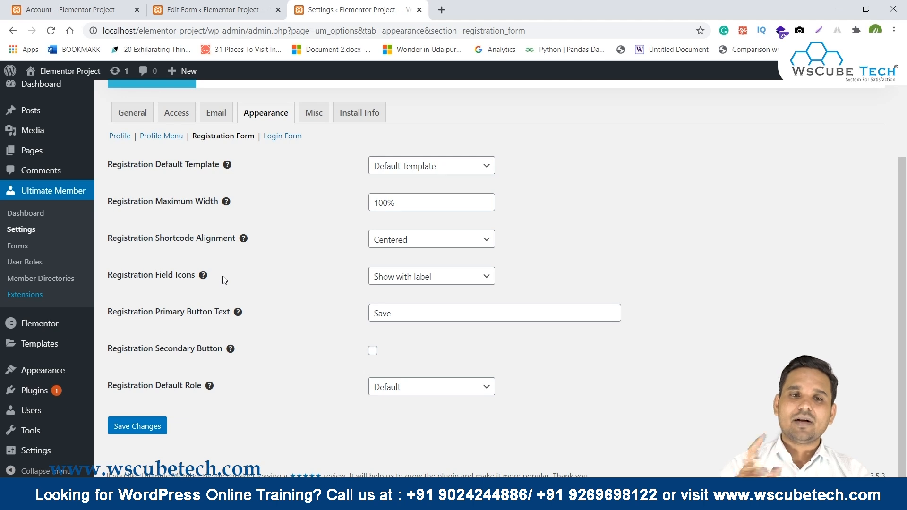
Add a Birth Date field to the Default Registration form.
click(258, 9)
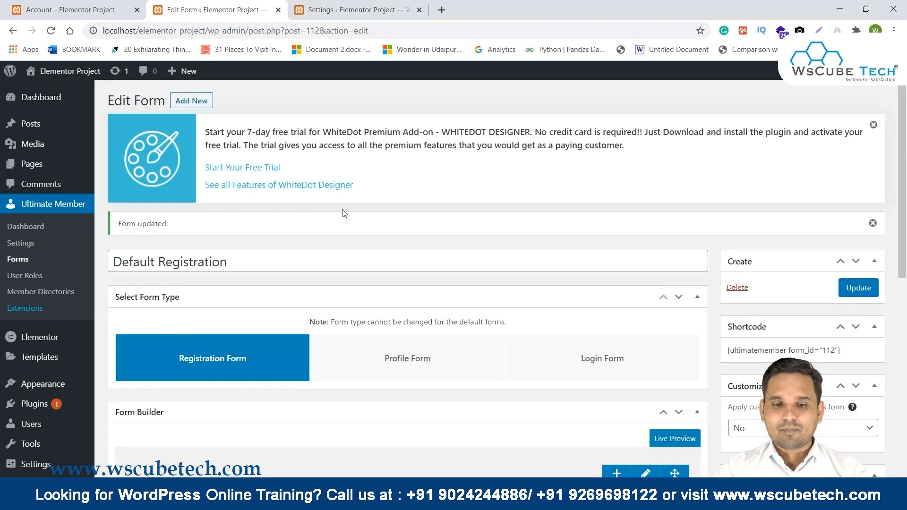
scroll(343, 213, down, 8)
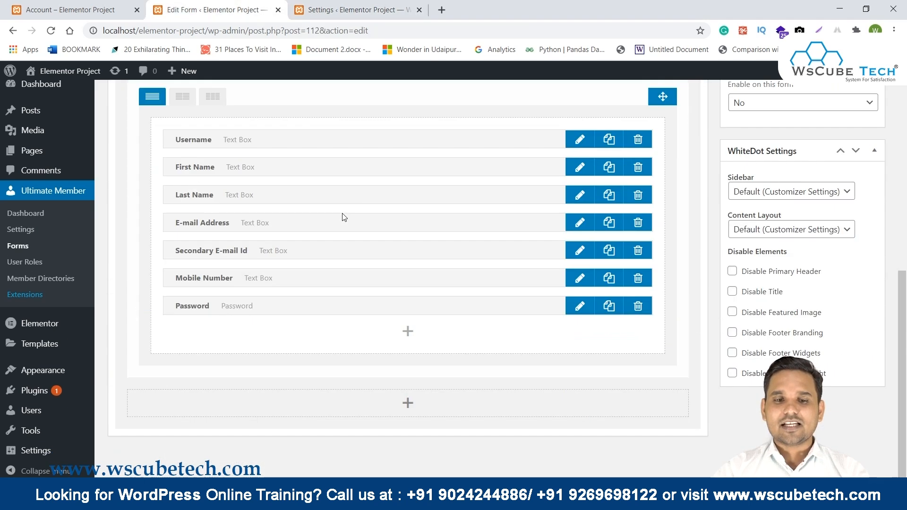
click(407, 332)
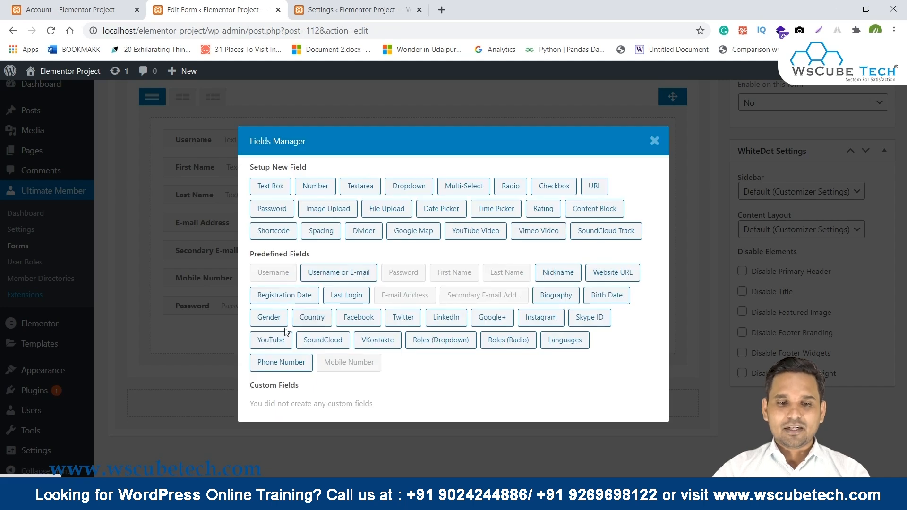
click(607, 296)
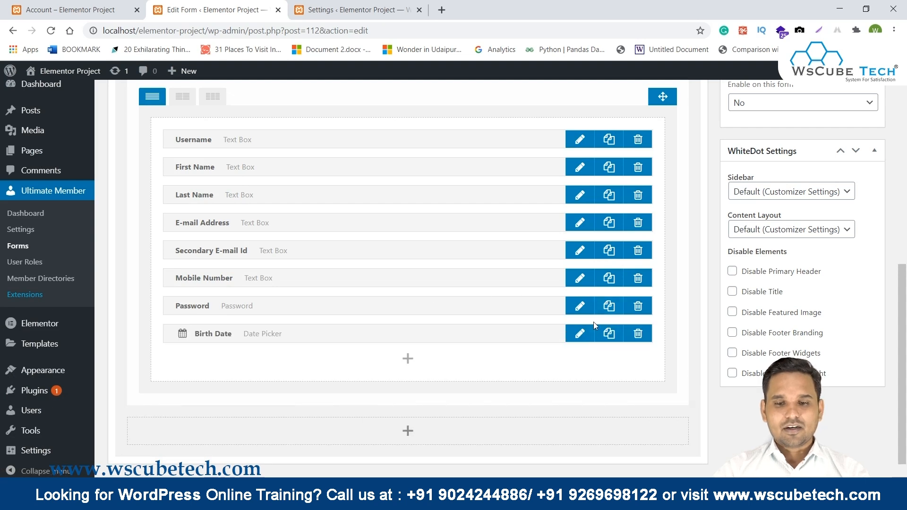
Give the Birth Date field a calendar icon found through the icon search, and apply it.
click(580, 334)
scroll(505, 273, down, 2)
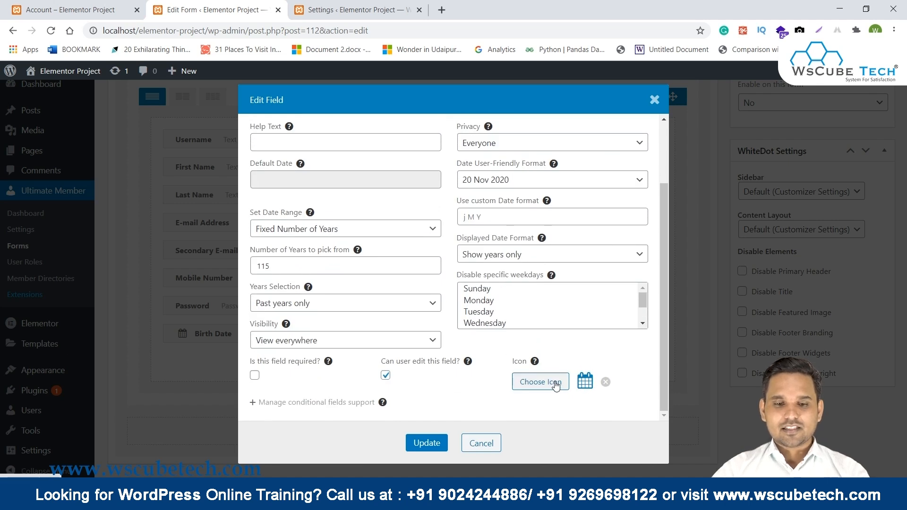
click(556, 386)
click(323, 142)
text(d)
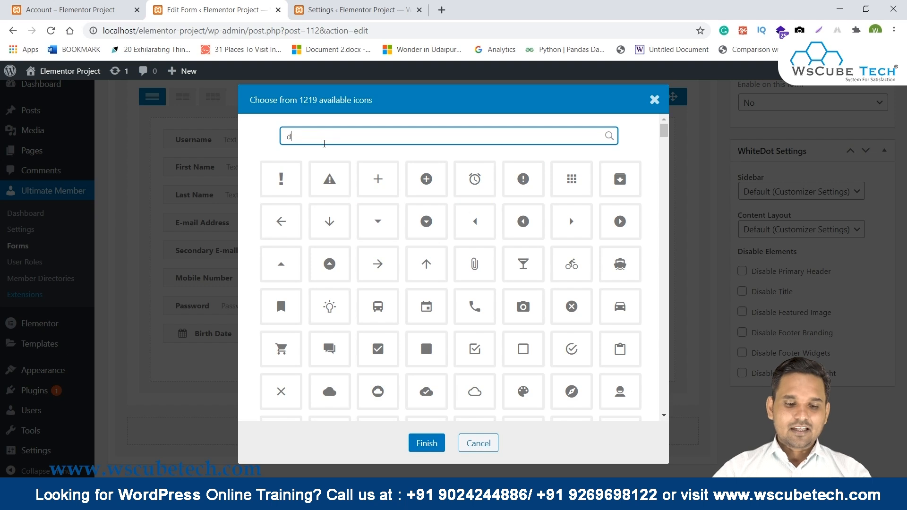
text(ate)
key(BackSpace)
key(BackSpace)
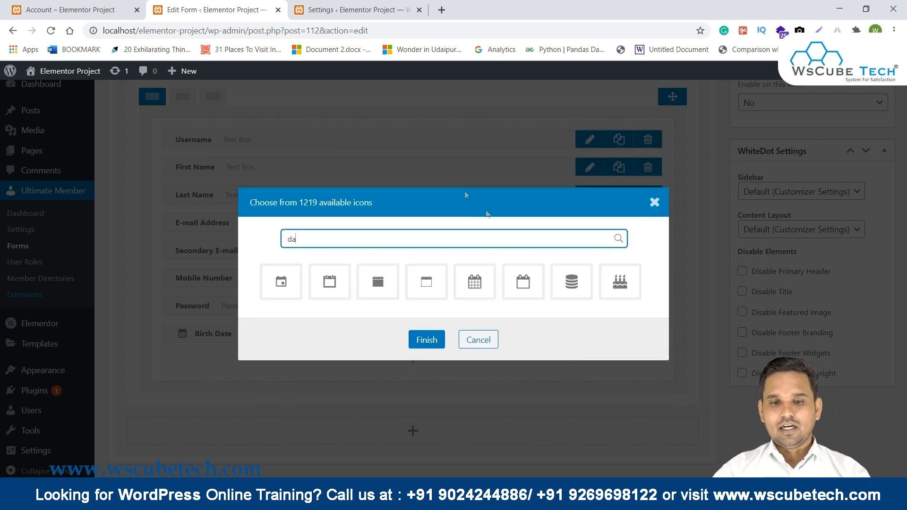
click(427, 340)
scroll(560, 390, down, 5)
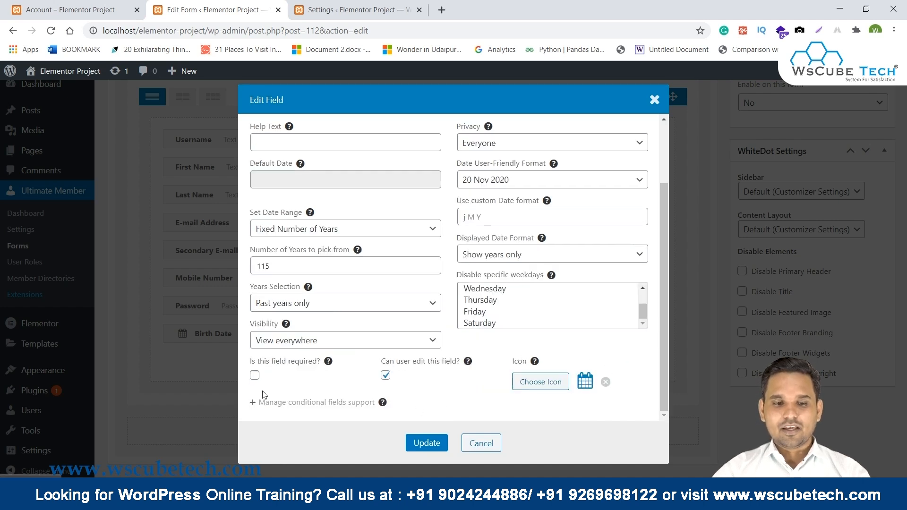
click(427, 449)
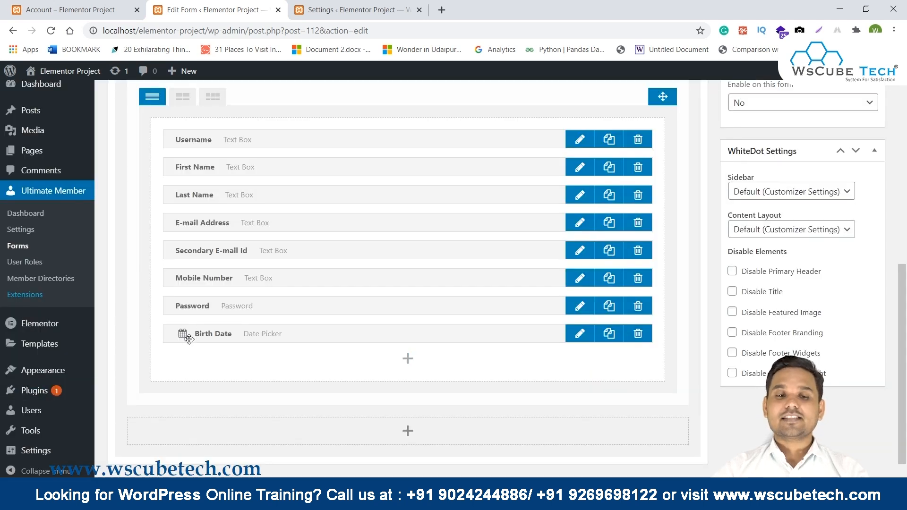
Update the registration form and switch to the live Register page window.
scroll(519, 329, up, 8)
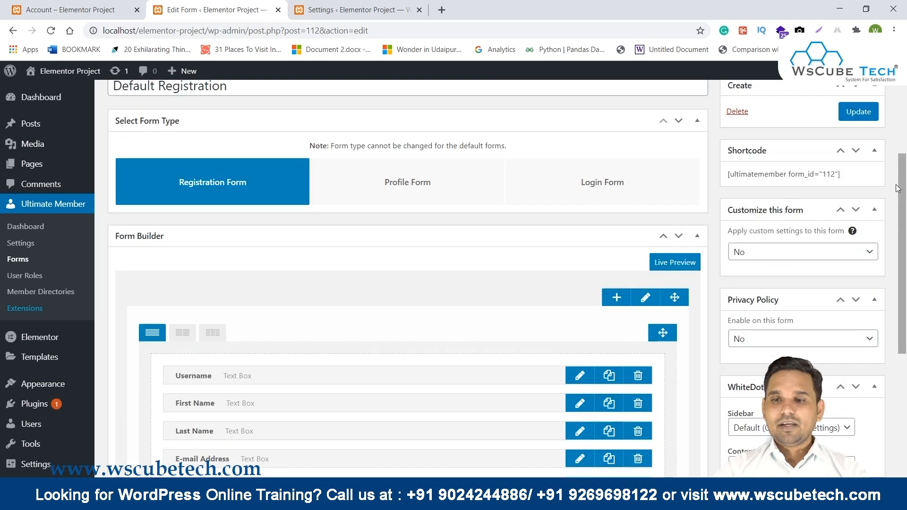
click(859, 229)
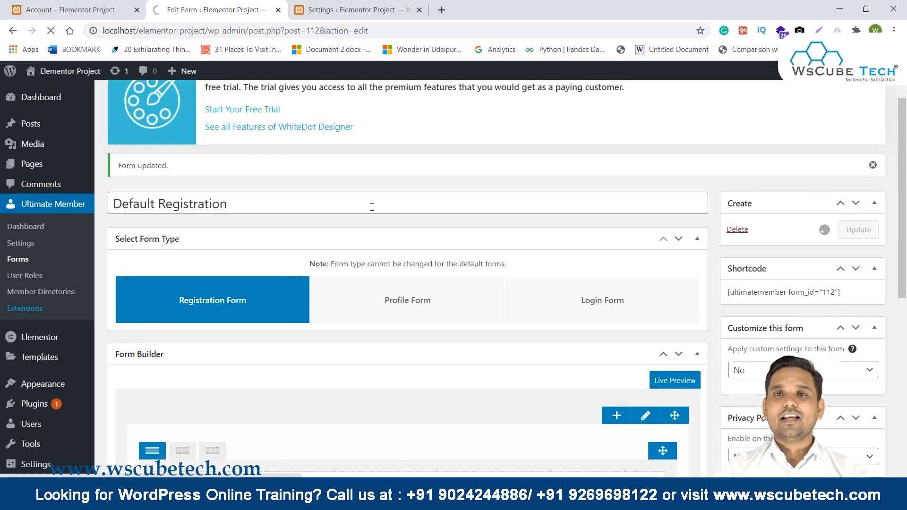
scroll(371, 205, down, 8)
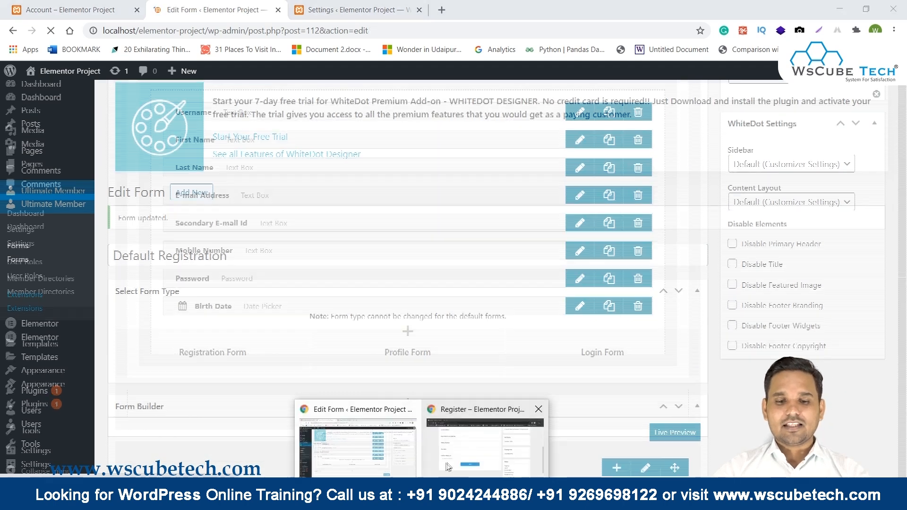
click(539, 409)
Reload the Register page and try picking dates from the new Birth Date calendar.
click(51, 30)
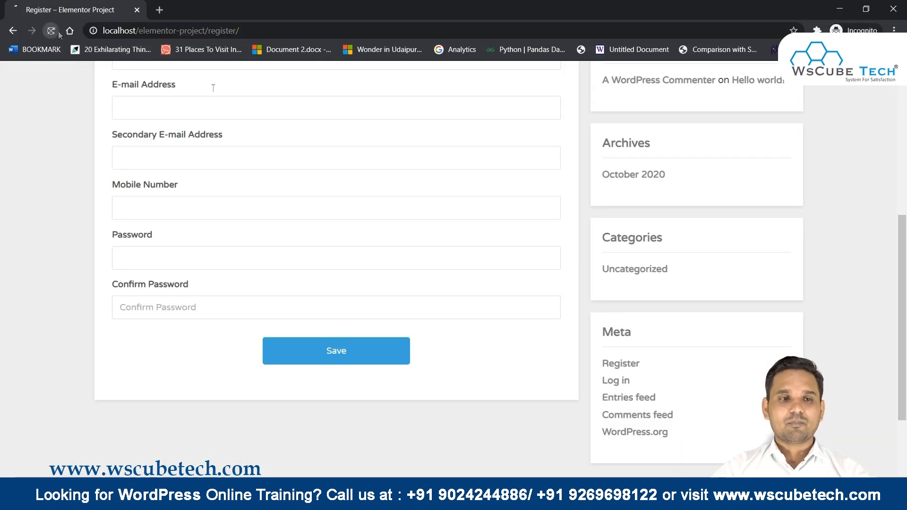
scroll(352, 128, down, 6)
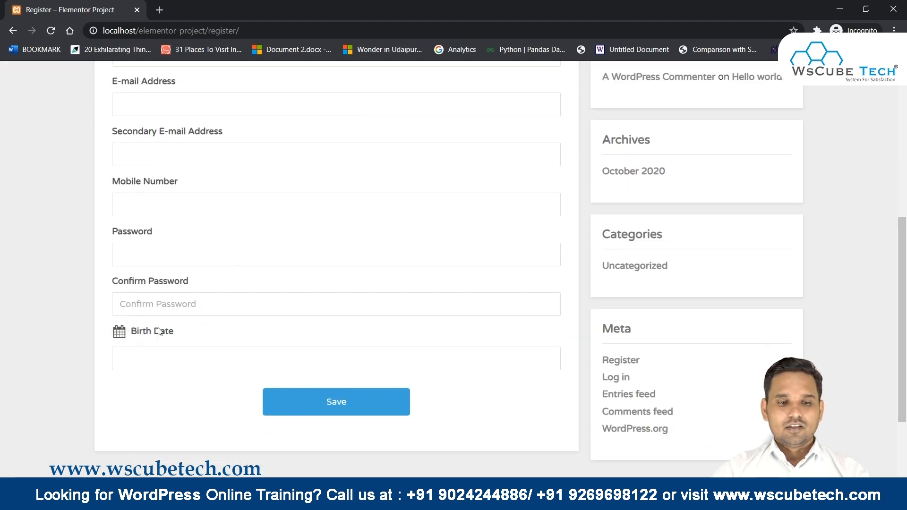
drag(114, 340, 178, 332)
click(161, 356)
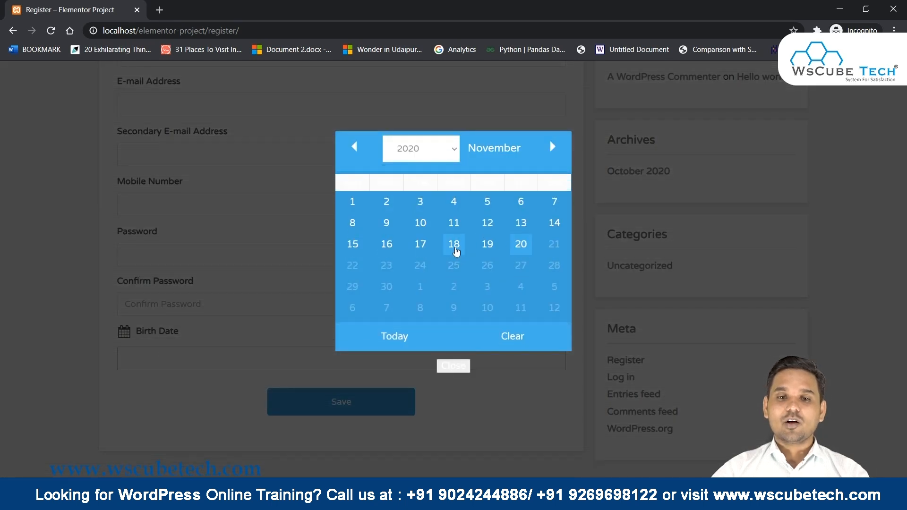
click(455, 244)
click(178, 352)
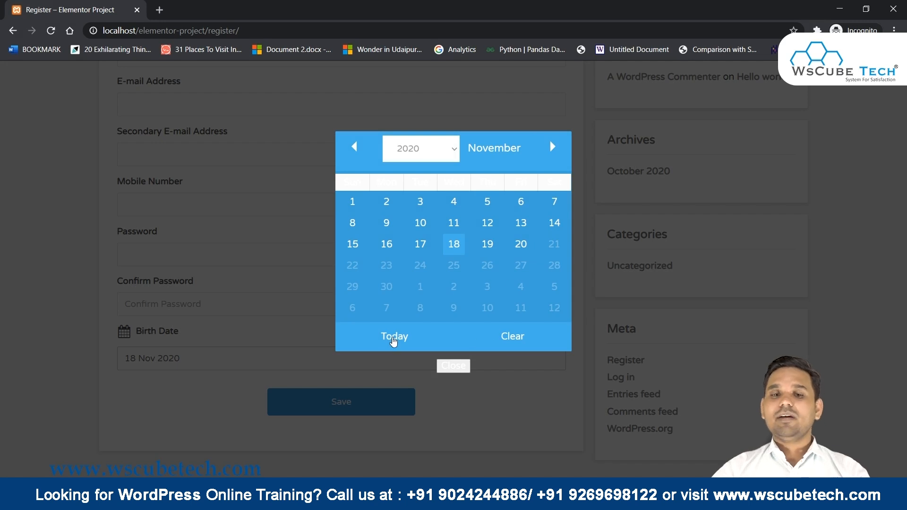
click(394, 337)
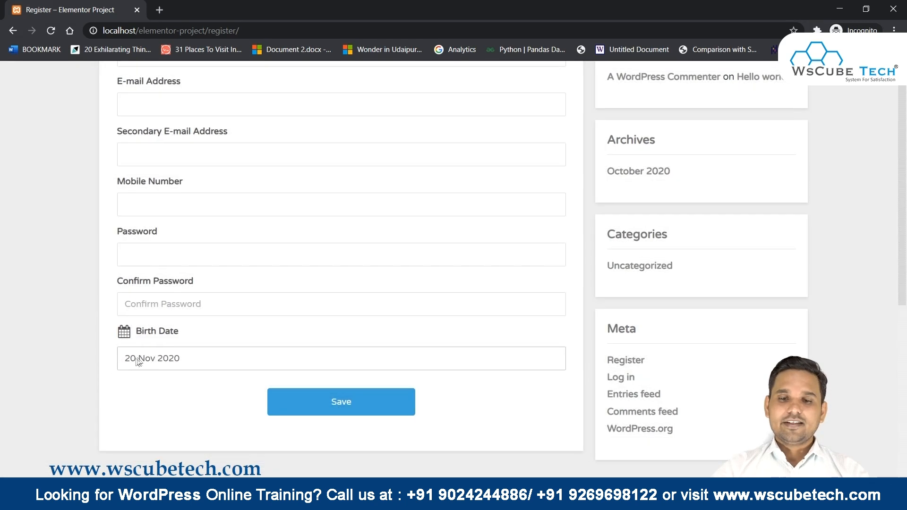
Set the birth date to 19 Nov 2007 using the year list, then return to the form editor.
click(138, 362)
click(424, 152)
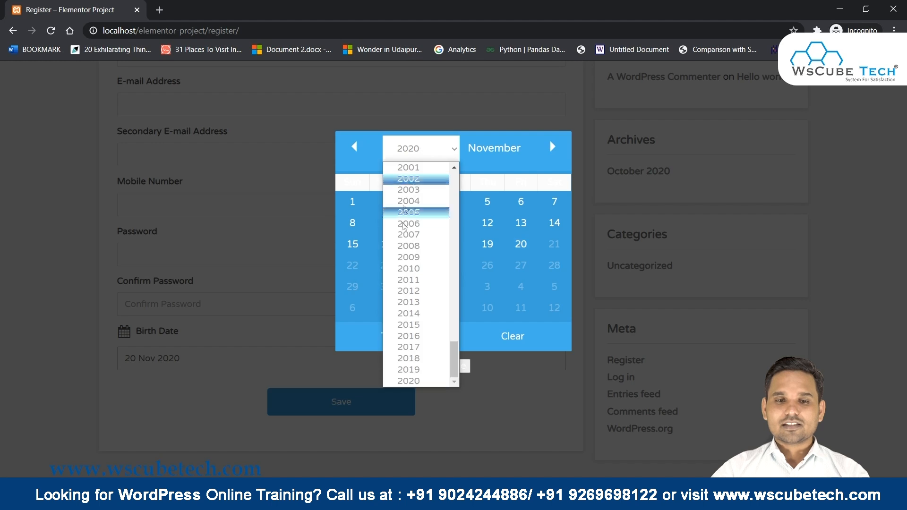
click(401, 249)
click(387, 265)
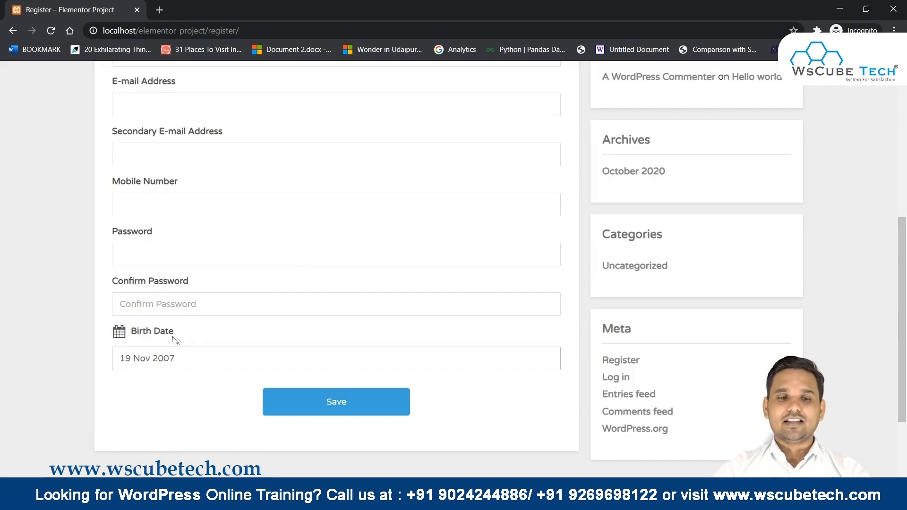
drag(181, 340, 105, 342)
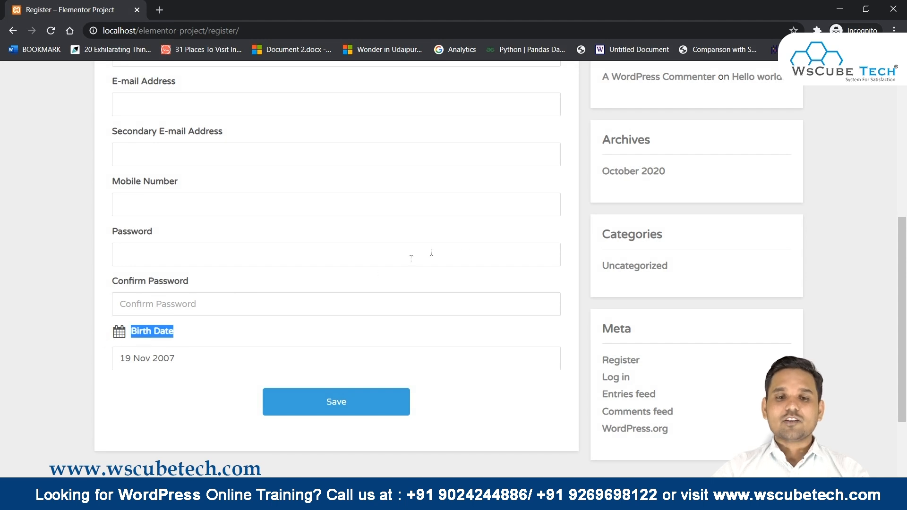
key(alt+Tab)
scroll(481, 284, down, 8)
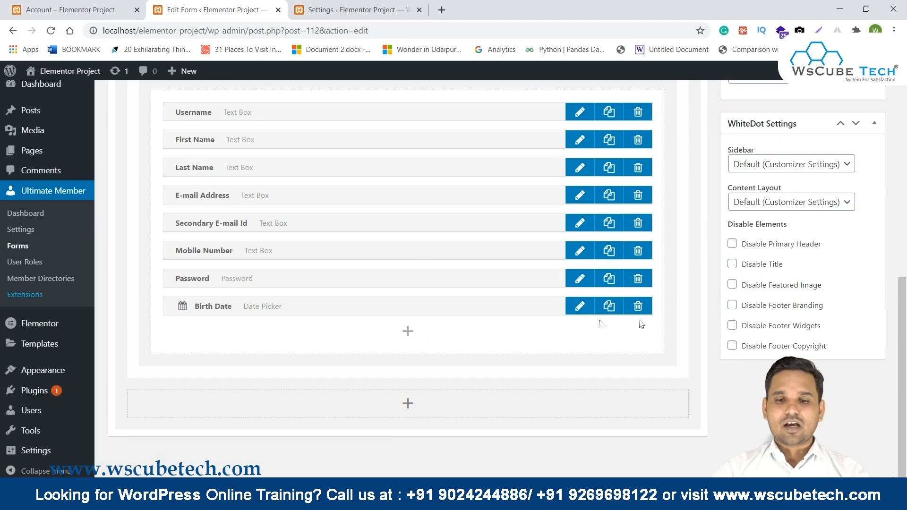
Give the Mobile Number field a mobile phone icon found by searching 'phon'.
click(587, 308)
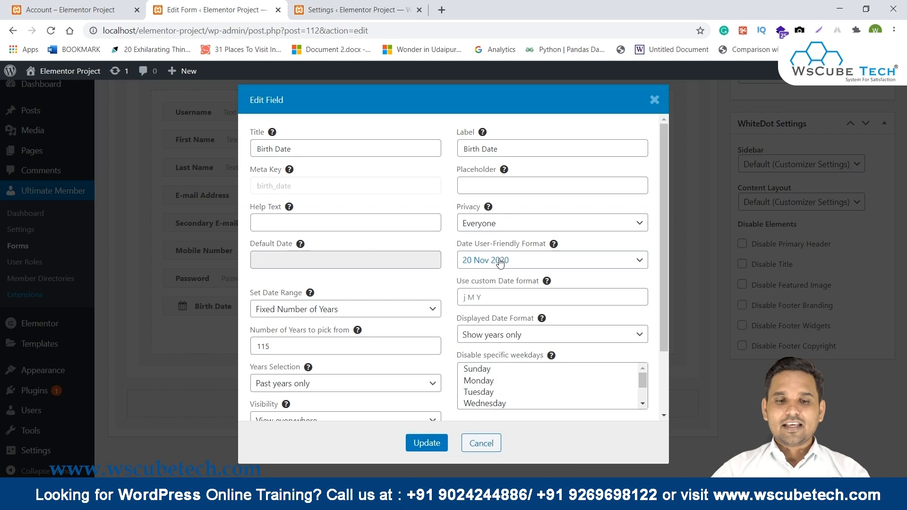
scroll(500, 263, down, 2)
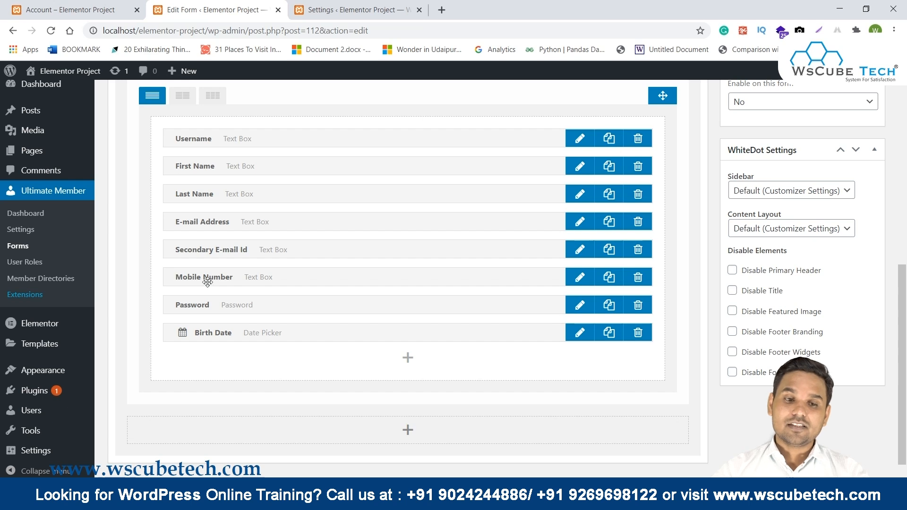
click(580, 277)
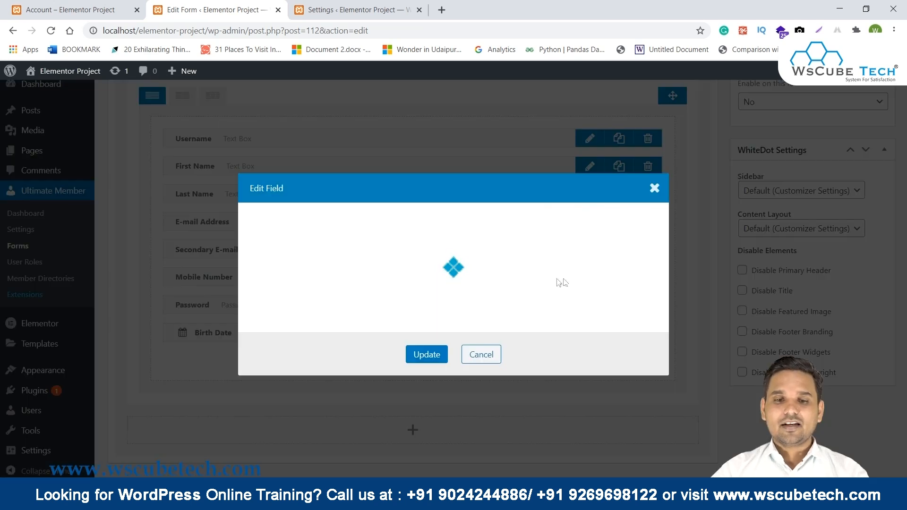
click(541, 376)
click(303, 139)
text(phon)
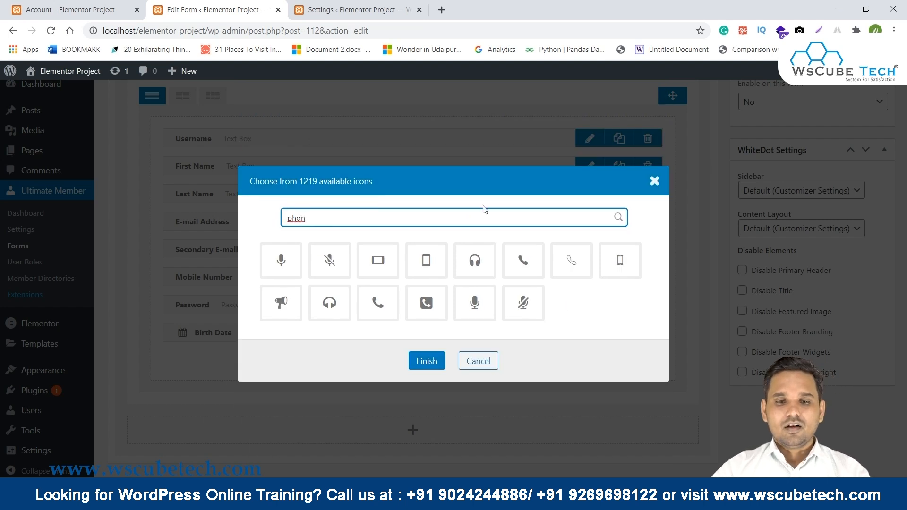
click(429, 258)
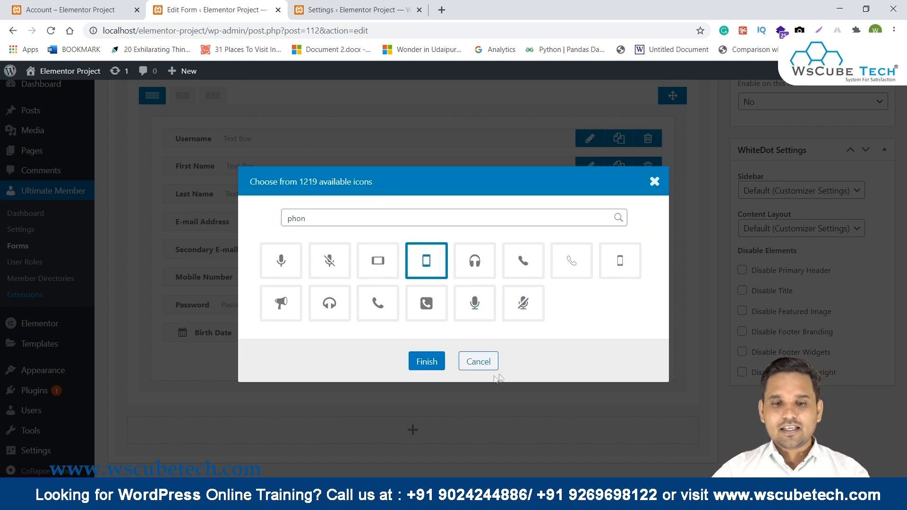
click(438, 366)
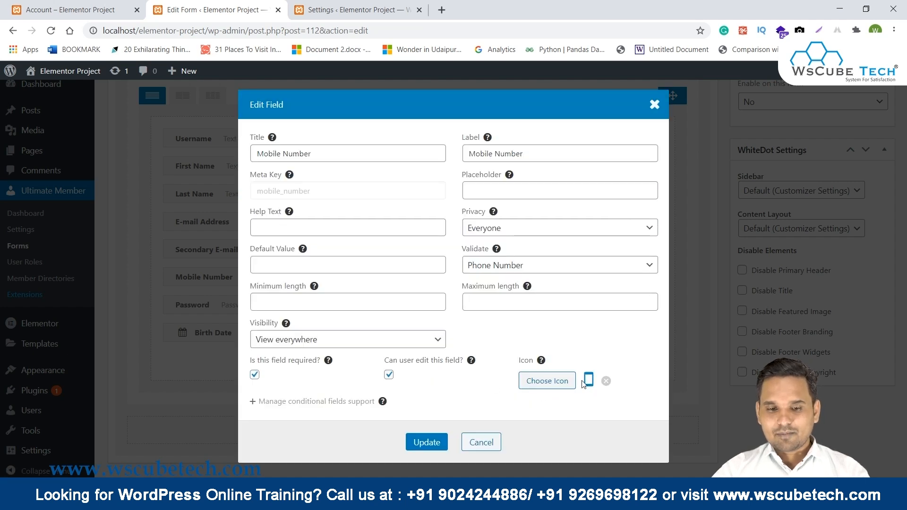
click(424, 443)
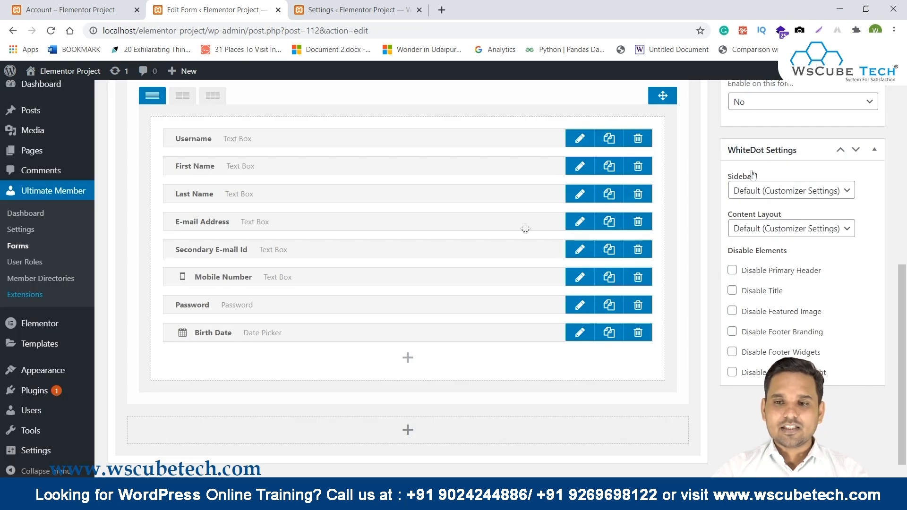
Update the registration form and bring up the live Register page.
scroll(815, 186, up, 8)
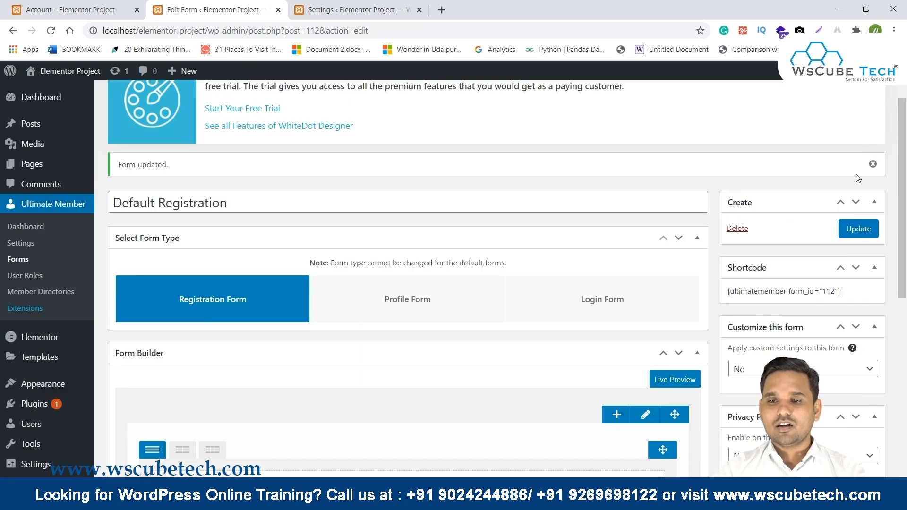
click(858, 228)
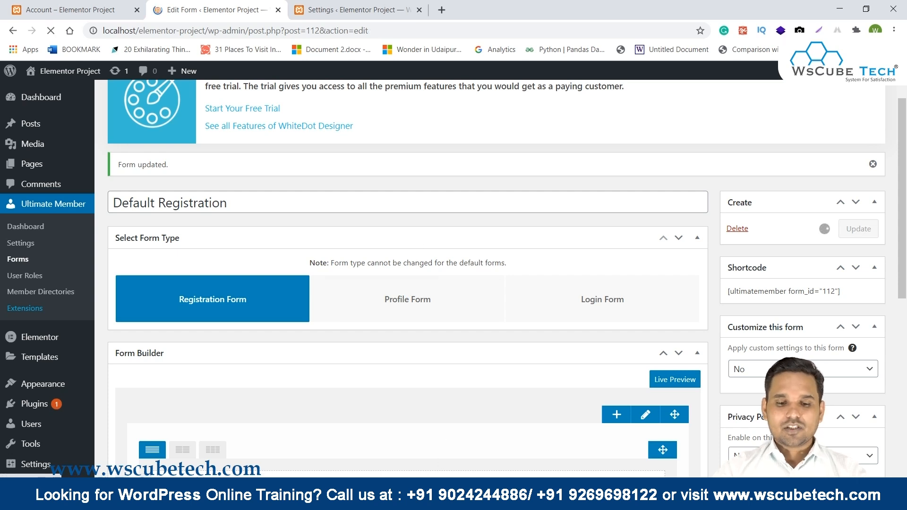
click(447, 474)
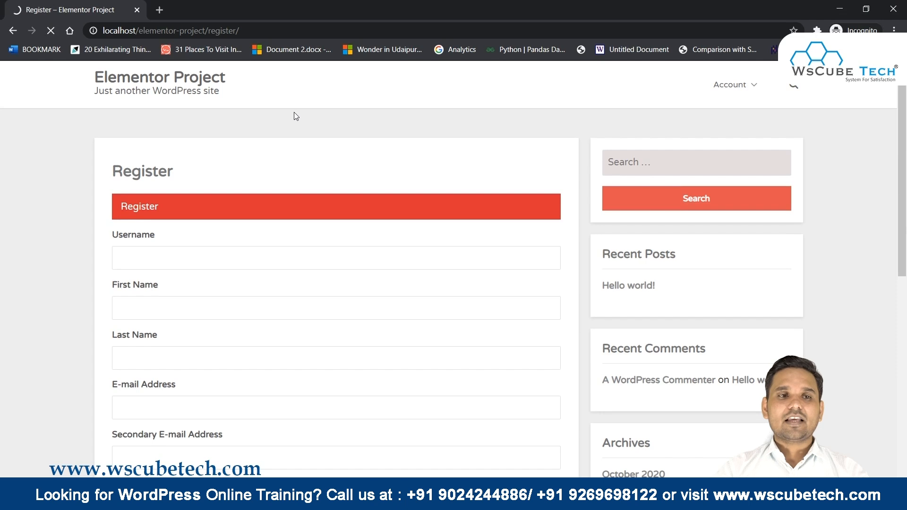
scroll(334, 187, down, 5)
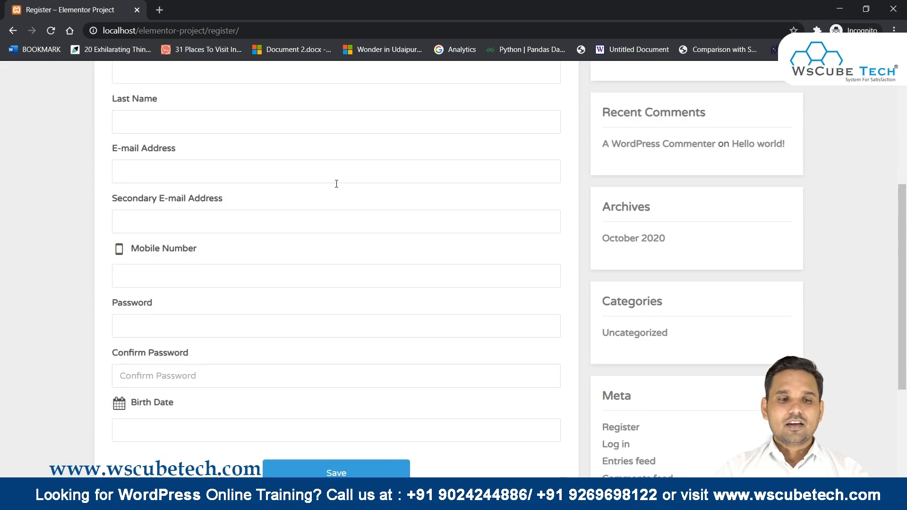
drag(115, 251, 214, 258)
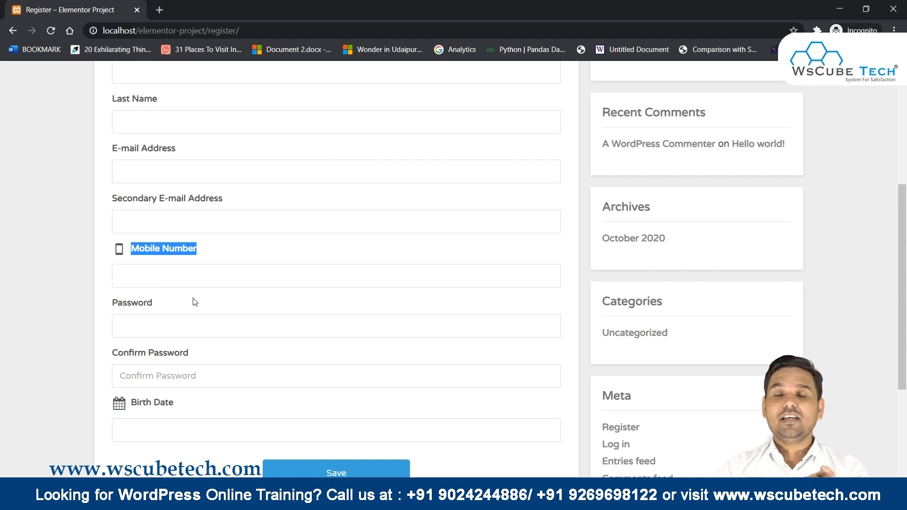
scroll(194, 300, down, 1)
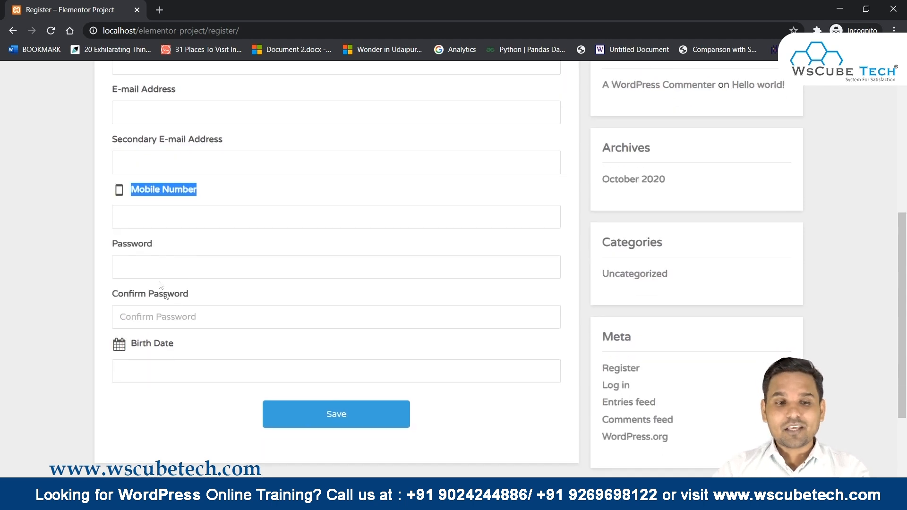
click(133, 222)
click(96, 239)
click(133, 368)
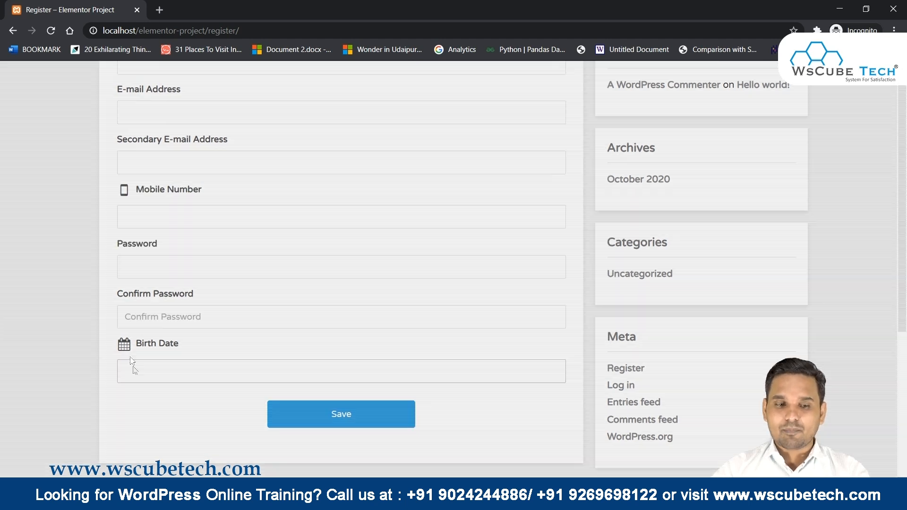
click(559, 418)
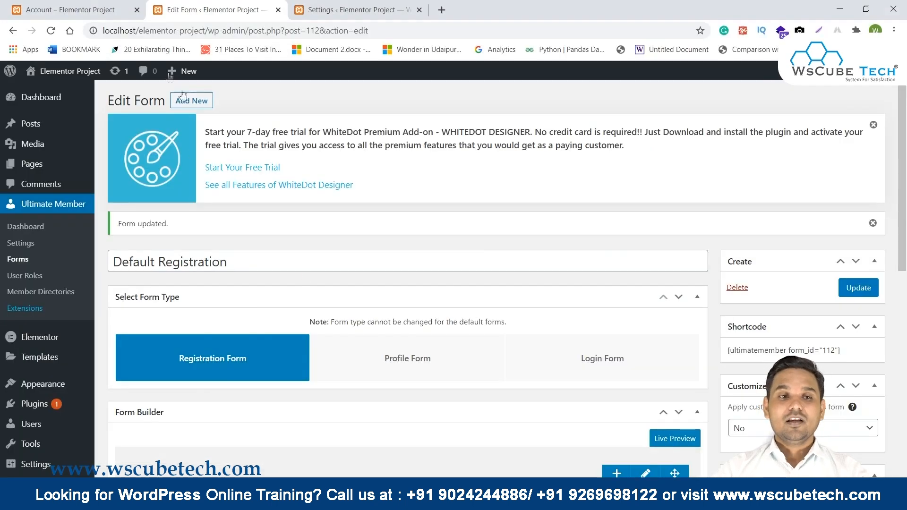
Set Appearance > Registration Form > Registration Field Icons to 'Show inside text field' and save.
click(71, 10)
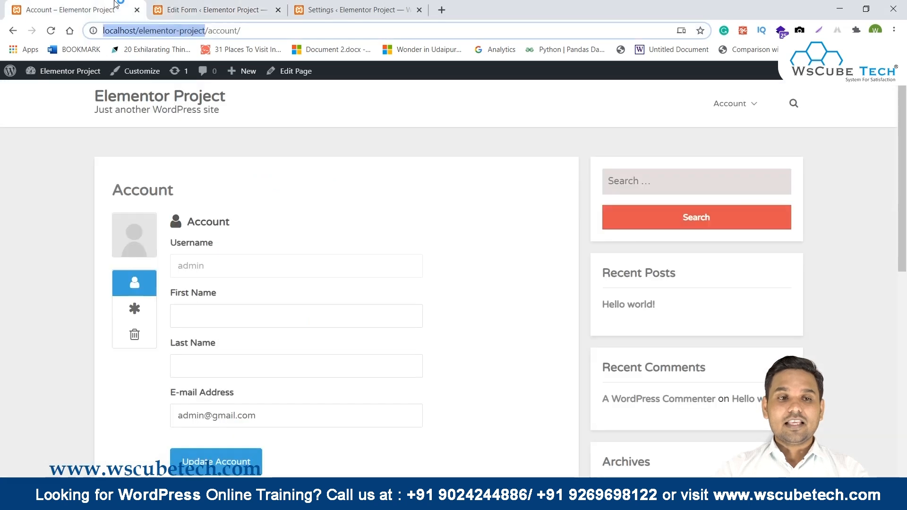
click(352, 9)
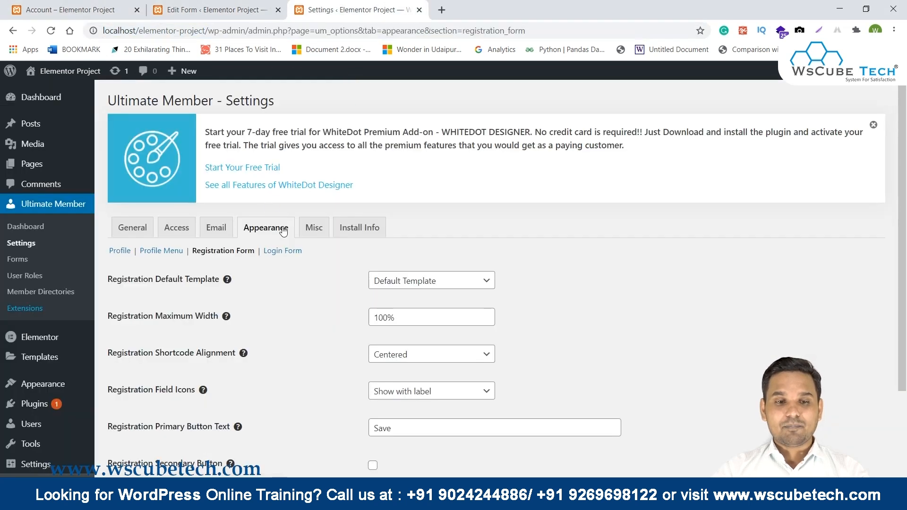
scroll(303, 258, down, 3)
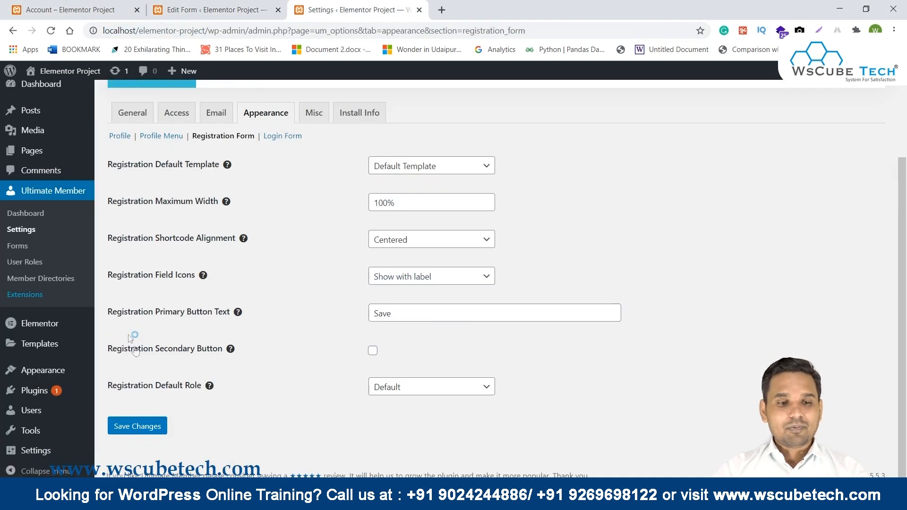
drag(100, 283, 162, 283)
click(276, 288)
click(446, 284)
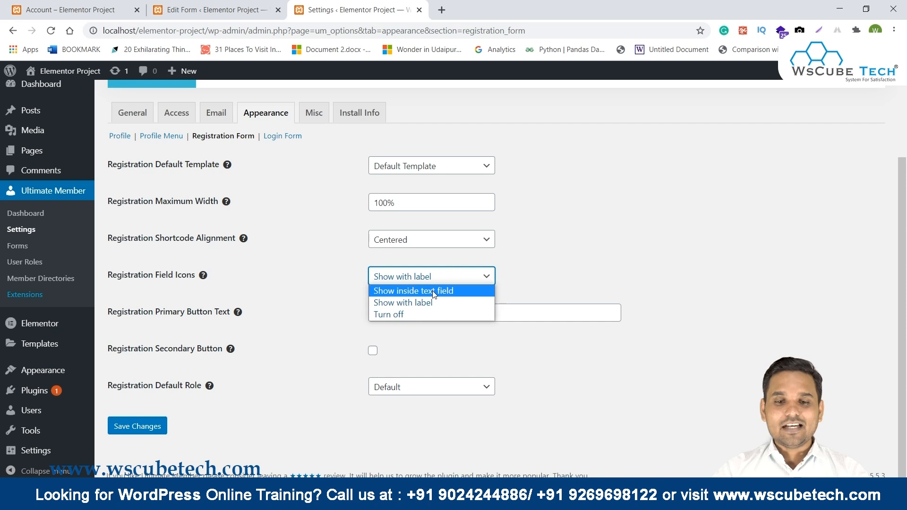
click(435, 292)
click(155, 434)
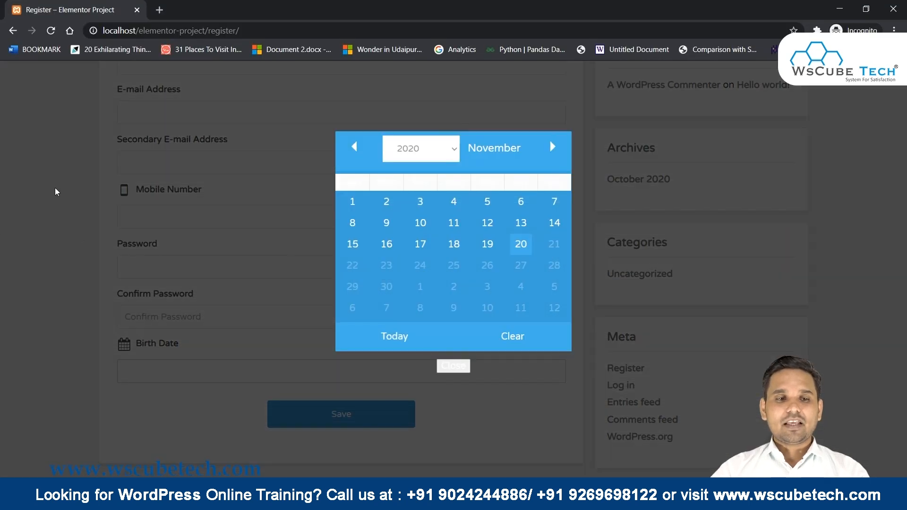
Reload the Register page, check the Mobile Number icon, and pick Birth Date 17 November 2020.
click(55, 192)
click(52, 28)
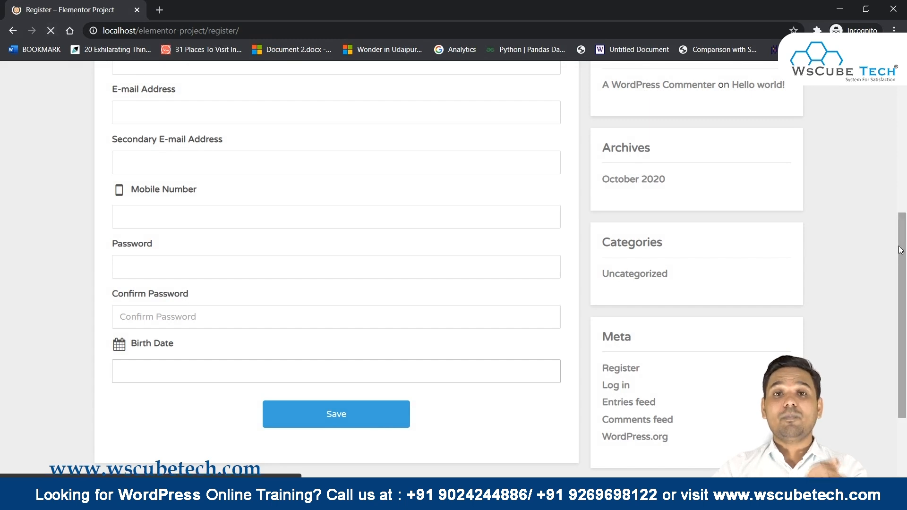
scroll(417, 413, down, 4)
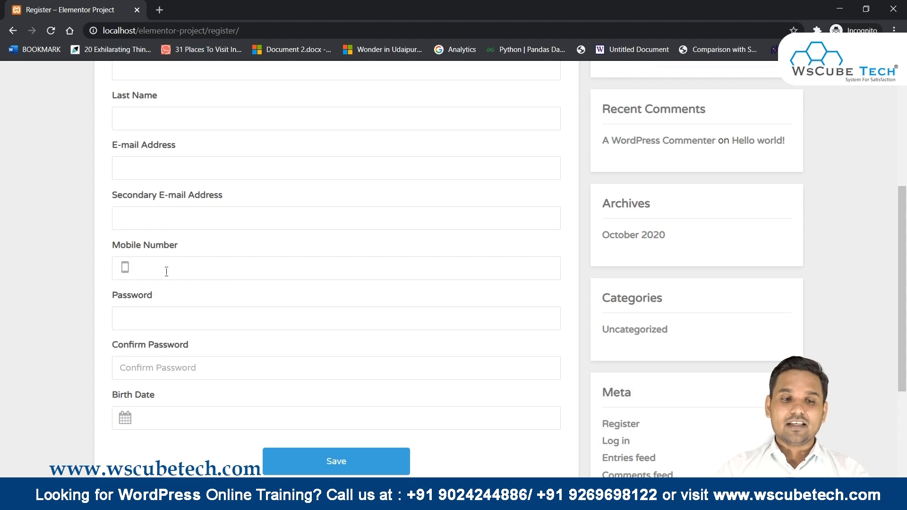
click(145, 269)
click(64, 294)
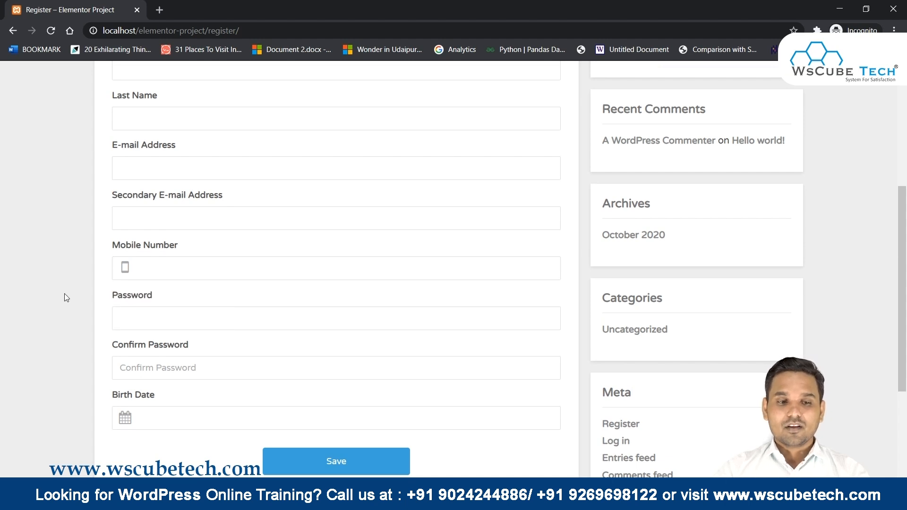
click(182, 270)
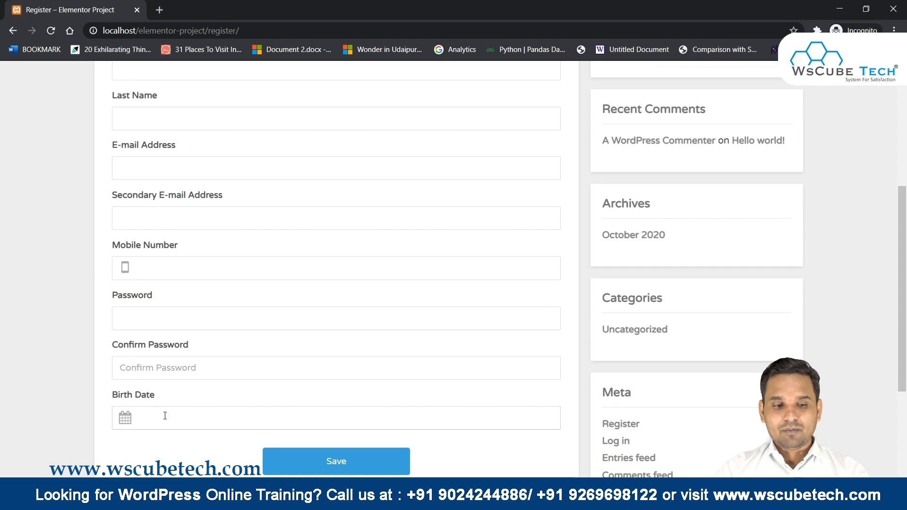
click(156, 416)
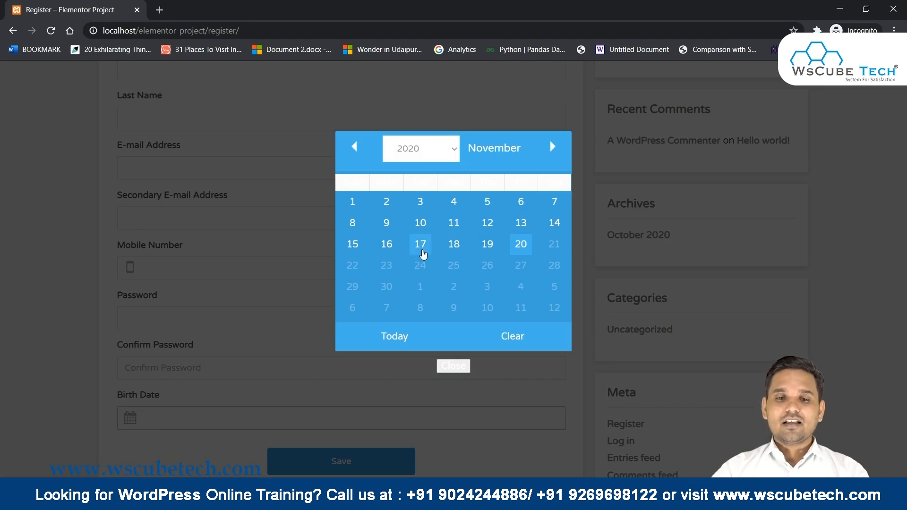
click(420, 249)
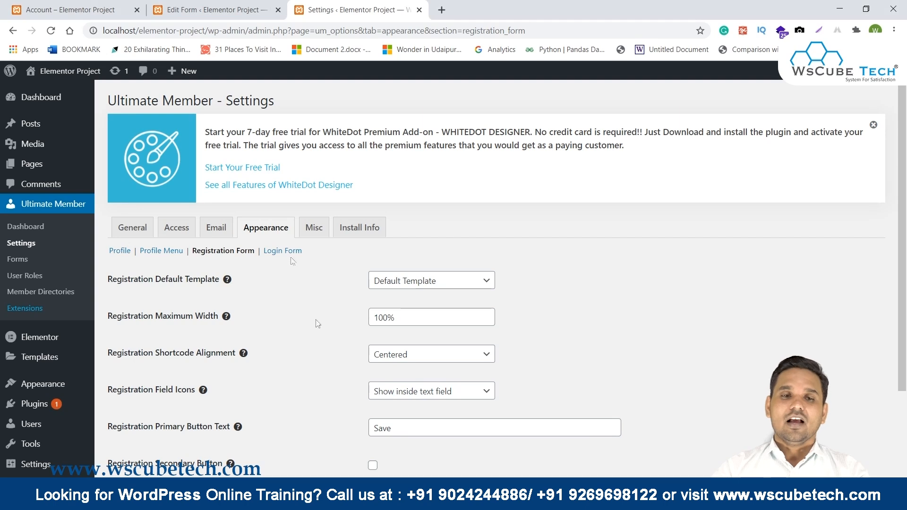
Compare the form's row settings with the live page's red Register heading, then close them unchanged.
click(209, 7)
scroll(425, 272, down, 8)
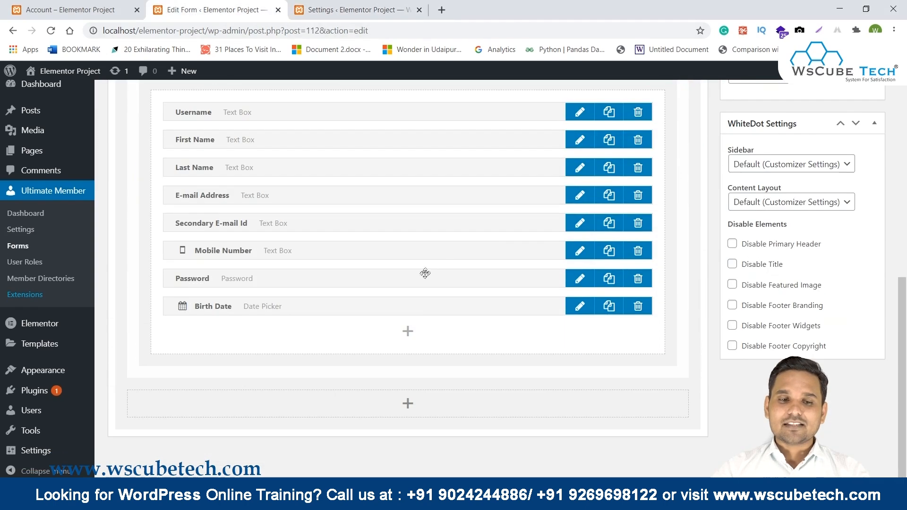
scroll(438, 286, up, 1)
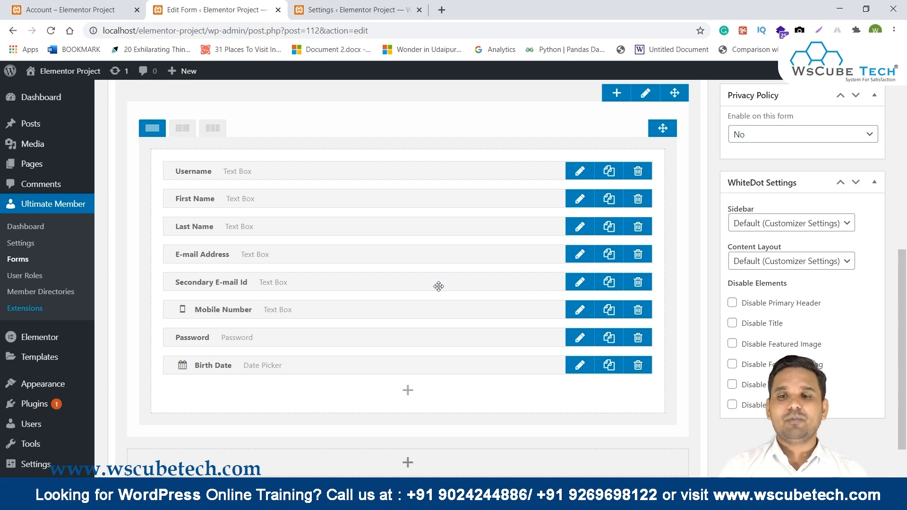
scroll(438, 286, up, 3)
scroll(439, 287, down, 3)
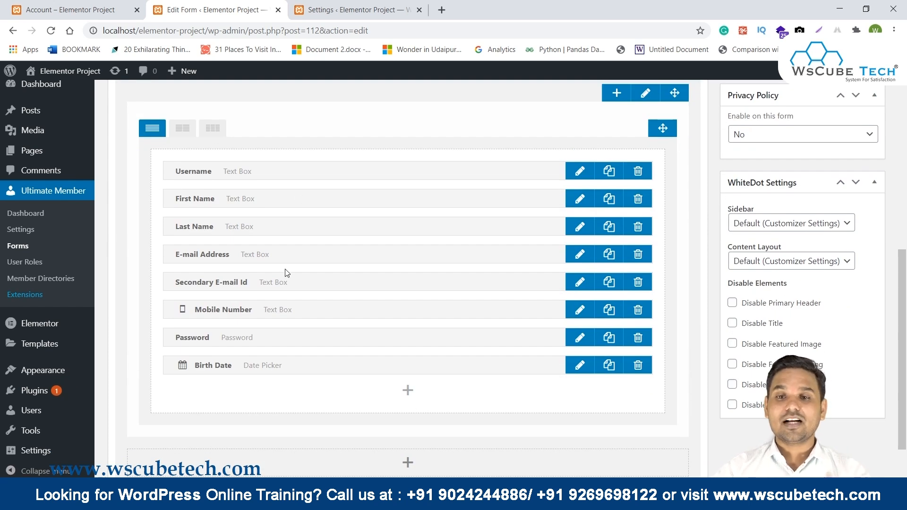
scroll(285, 272, up, 1)
click(656, 150)
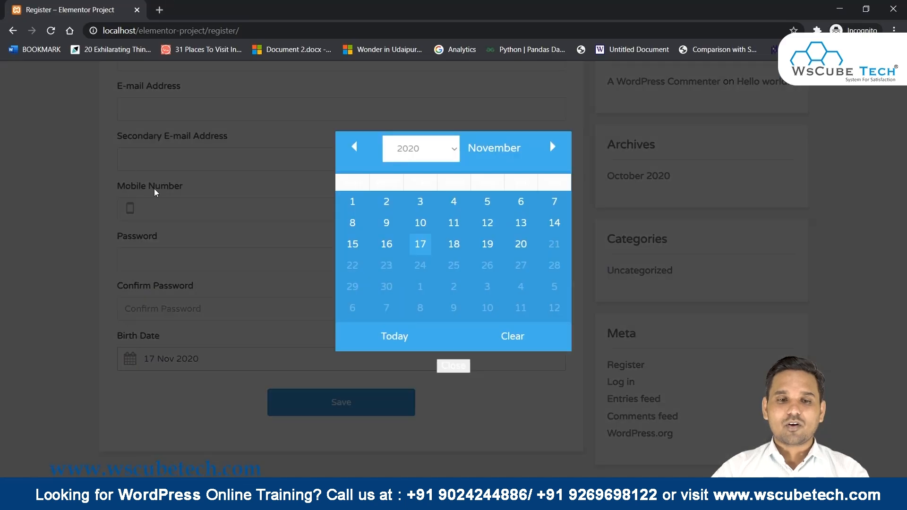
click(154, 189)
scroll(153, 190, up, 5)
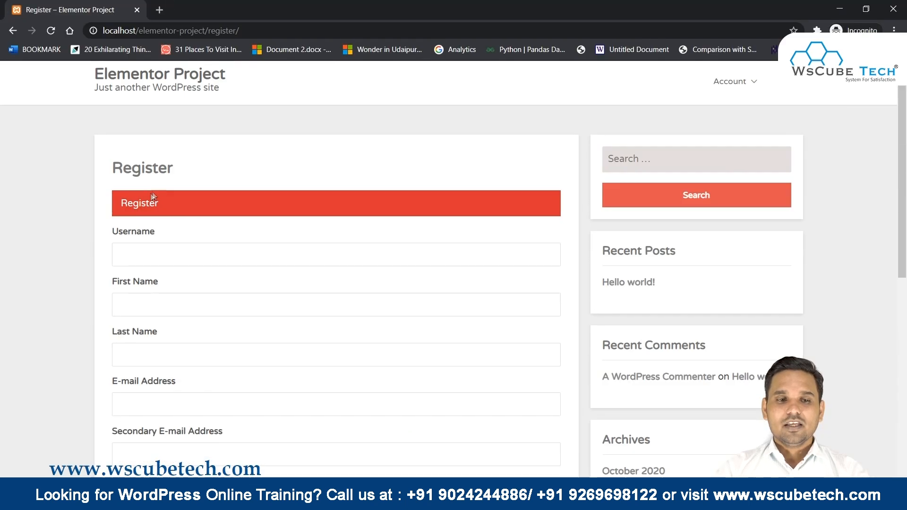
drag(115, 196, 220, 214)
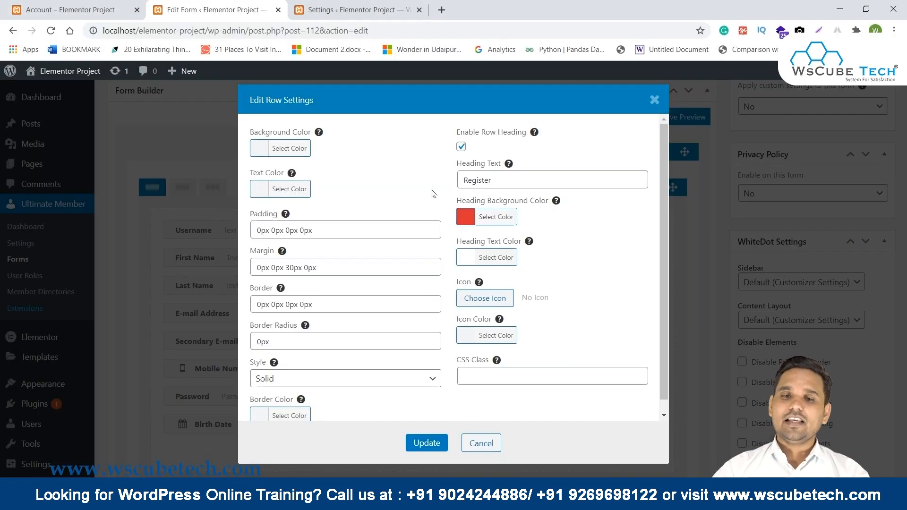
click(654, 99)
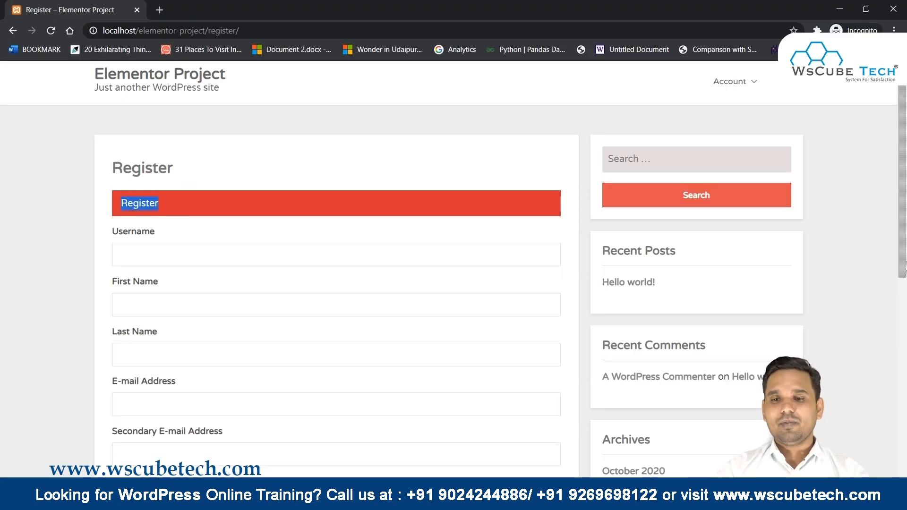
Open the site's Login page from the Account menu.
mouse_move(731, 82)
click(721, 139)
scroll(370, 280, down, 2)
scroll(370, 281, up, 2)
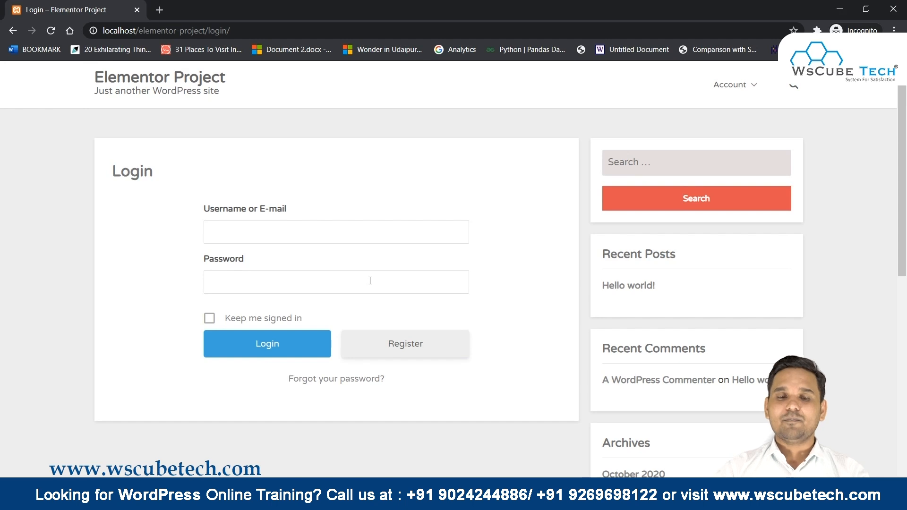
Open the Default Login form in the builder via Ultimate Member > Forms.
key(alt+Tab)
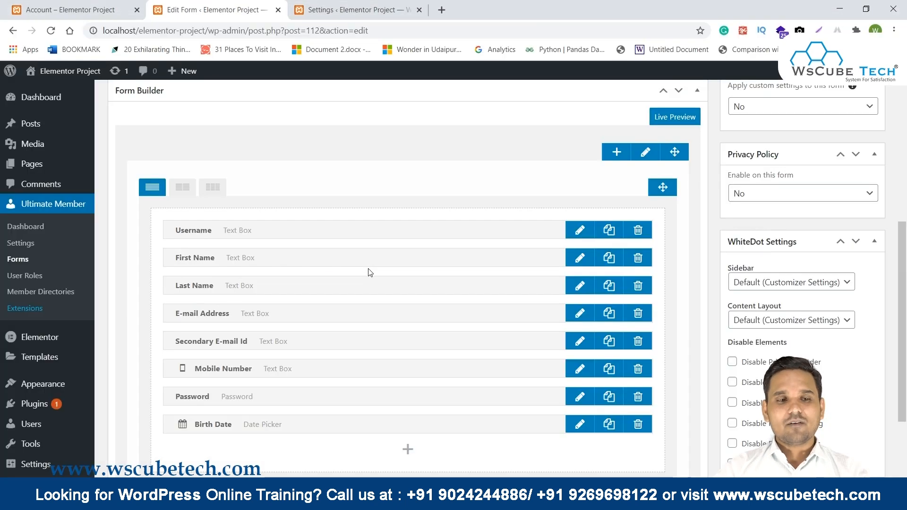
click(19, 260)
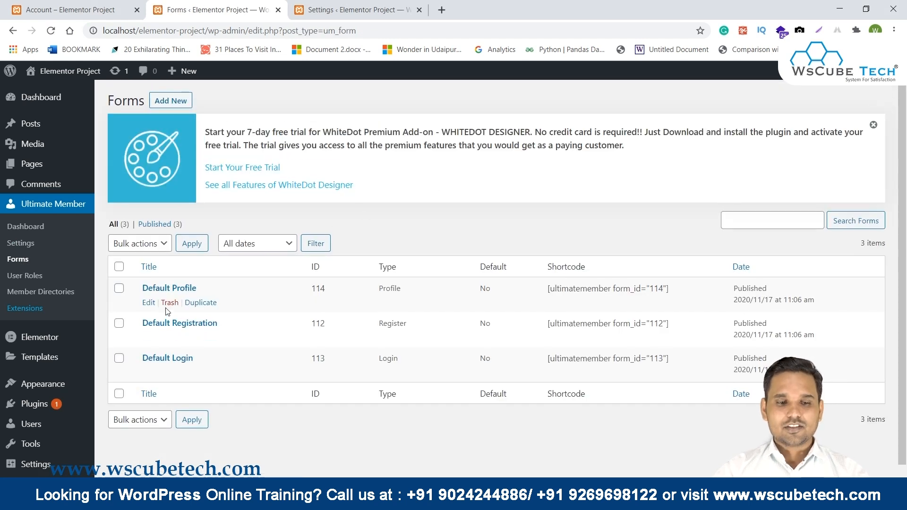
click(148, 373)
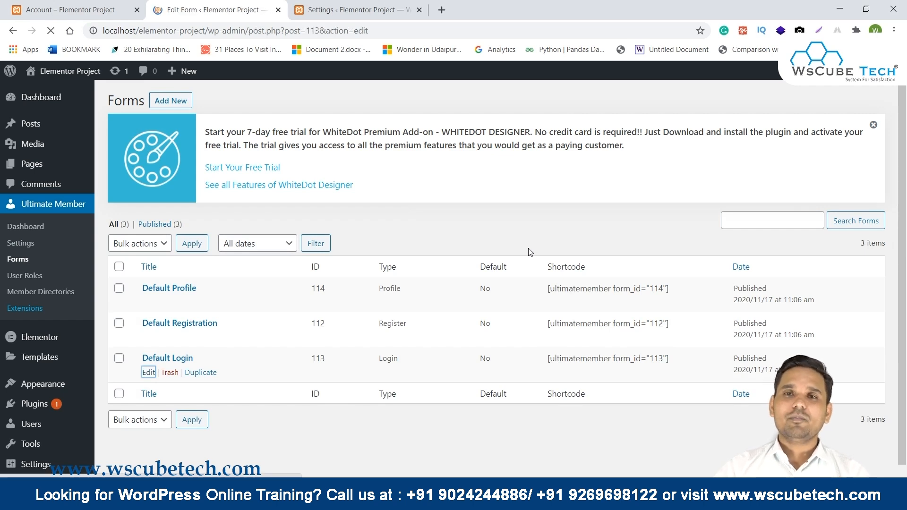
scroll(530, 253, down, 5)
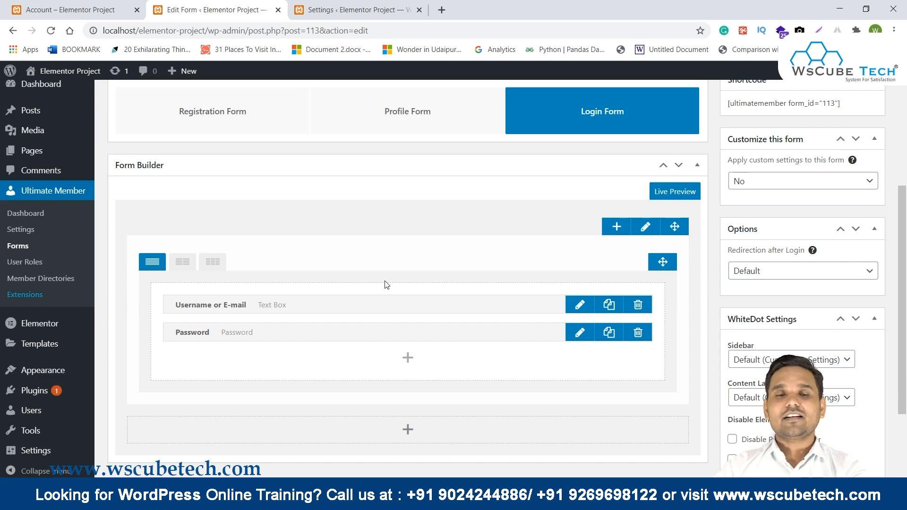
click(333, 6)
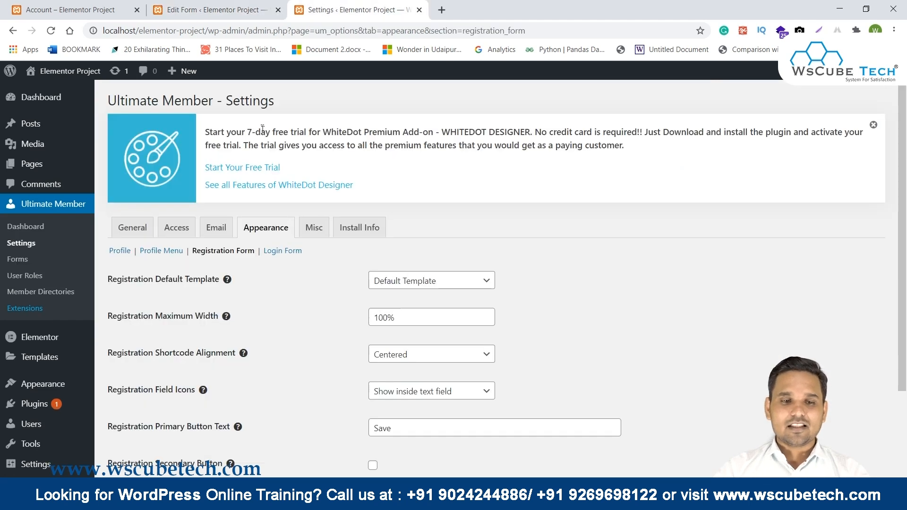
Set Appearance > Login Form > Login Field Icons to 'Show inside text field'.
click(281, 251)
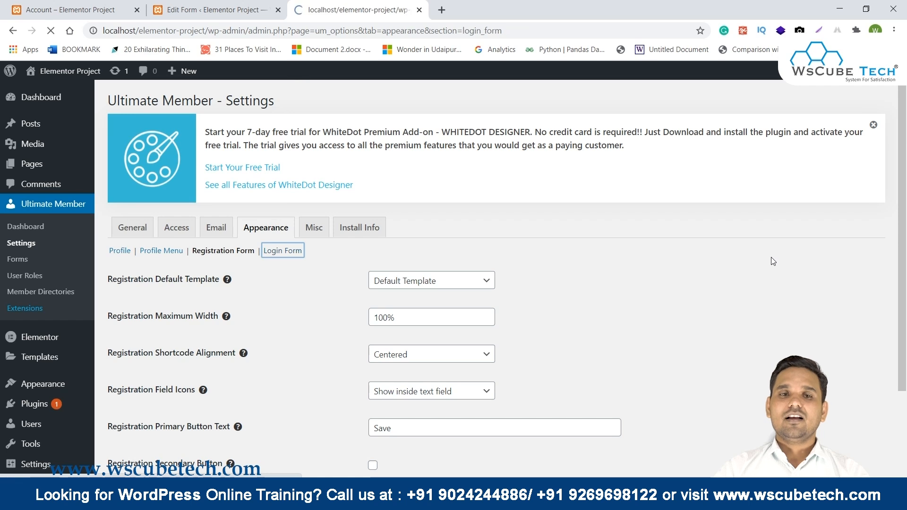
scroll(771, 257, down, 1)
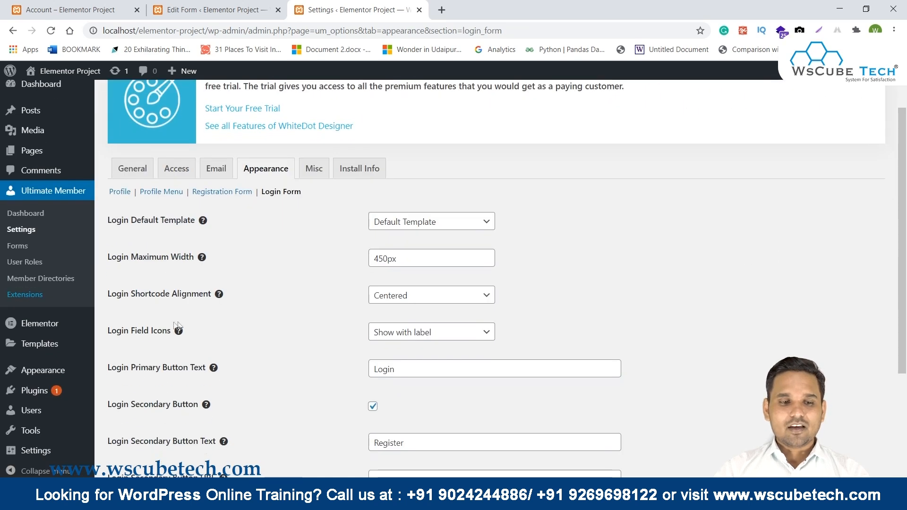
click(399, 337)
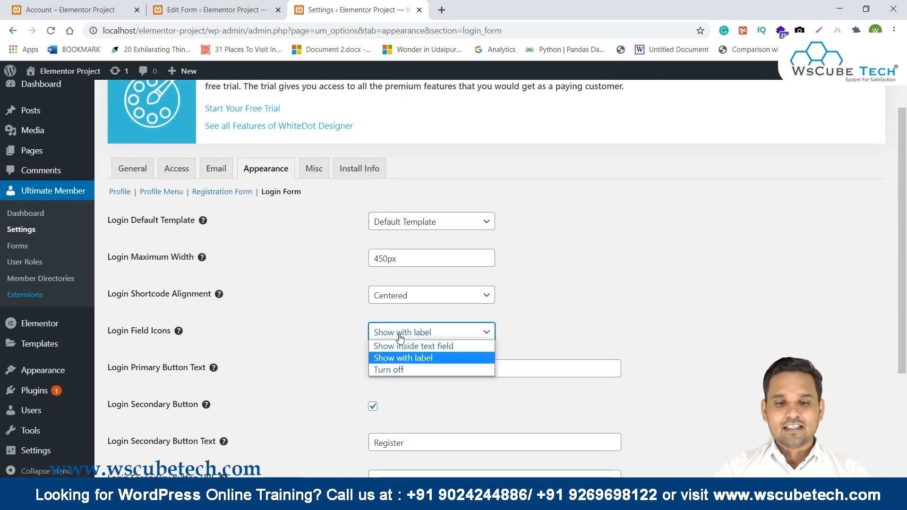
click(405, 346)
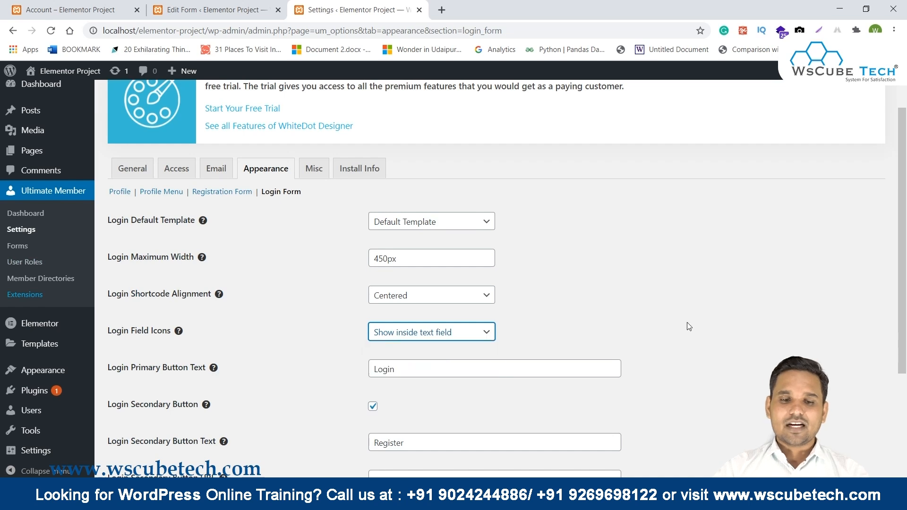
scroll(687, 322, down, 3)
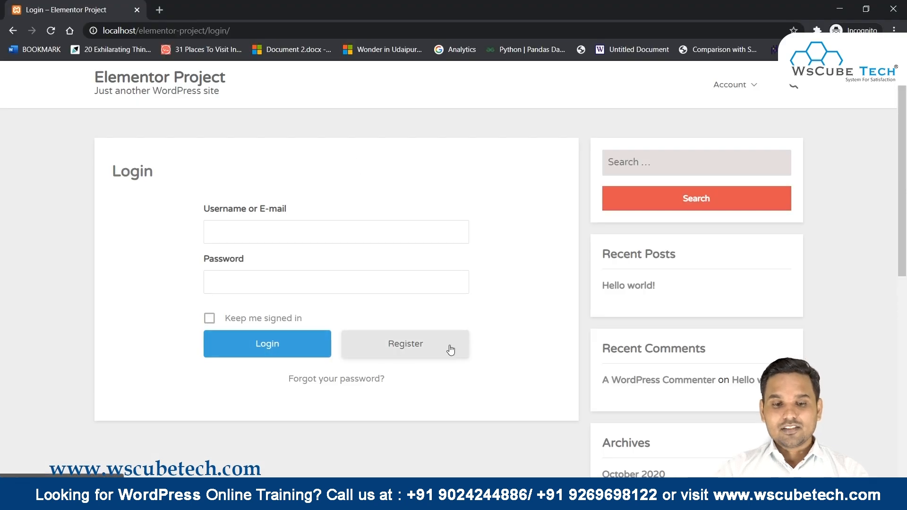
Compare the live forgot-password link with the Login Forgot Password Link setting.
key(alt+Tab)
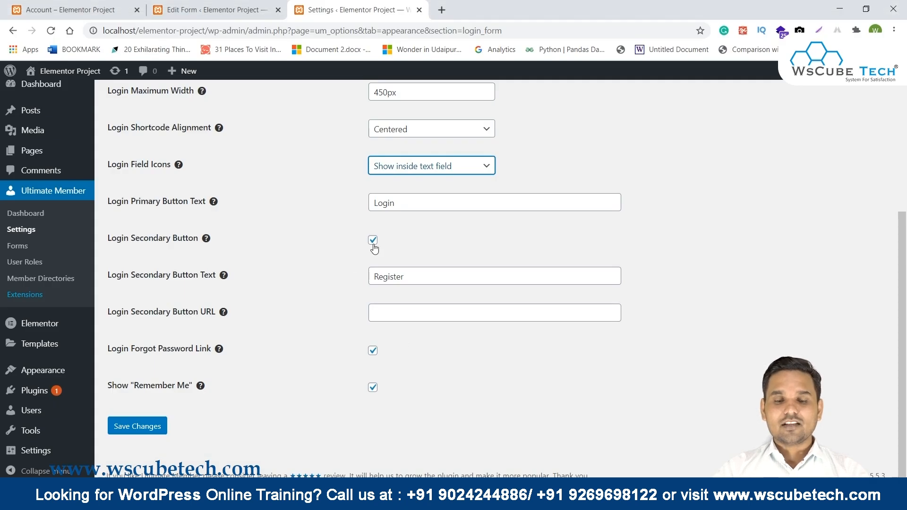
key(alt+Tab)
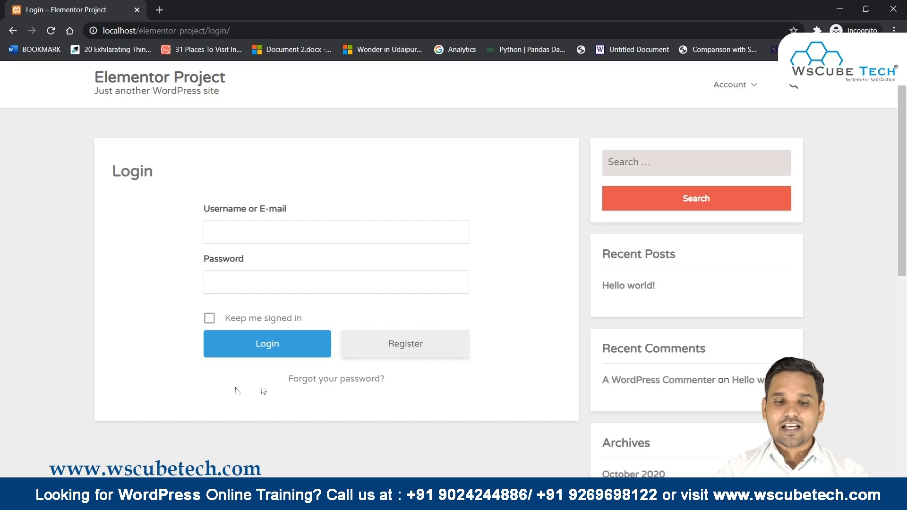
drag(355, 399, 478, 416)
key(alt+Tab)
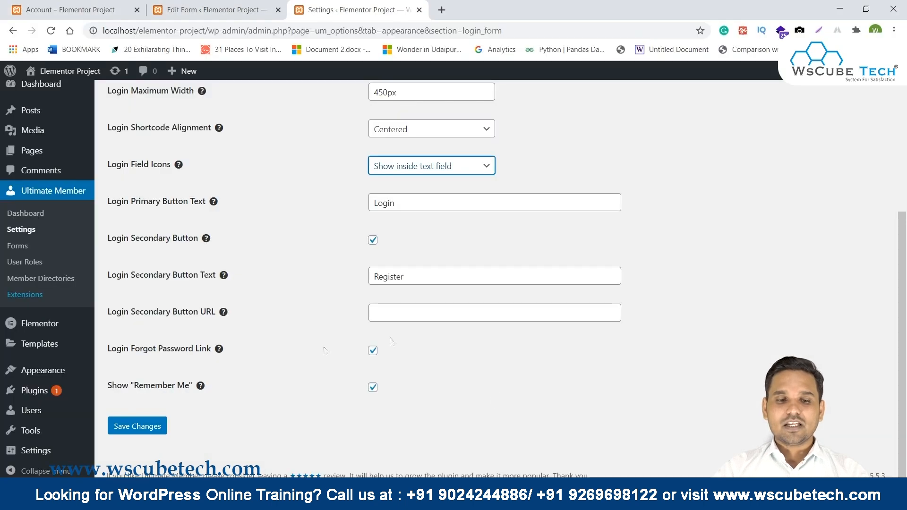
drag(109, 350, 233, 348)
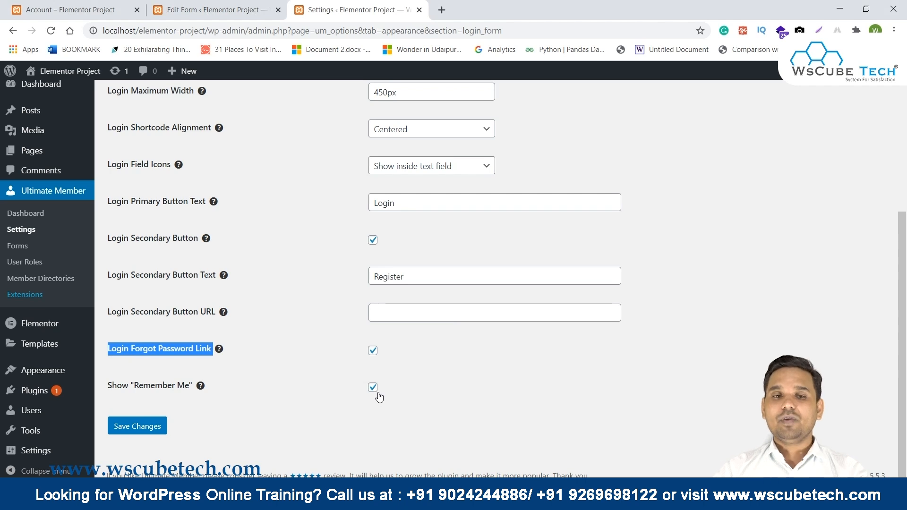
scroll(350, 304, up, 4)
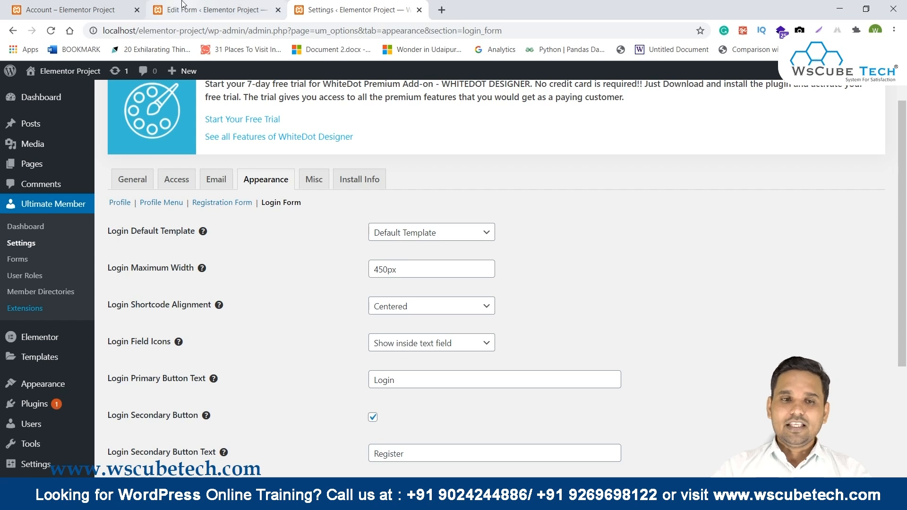
key(alt+Tab)
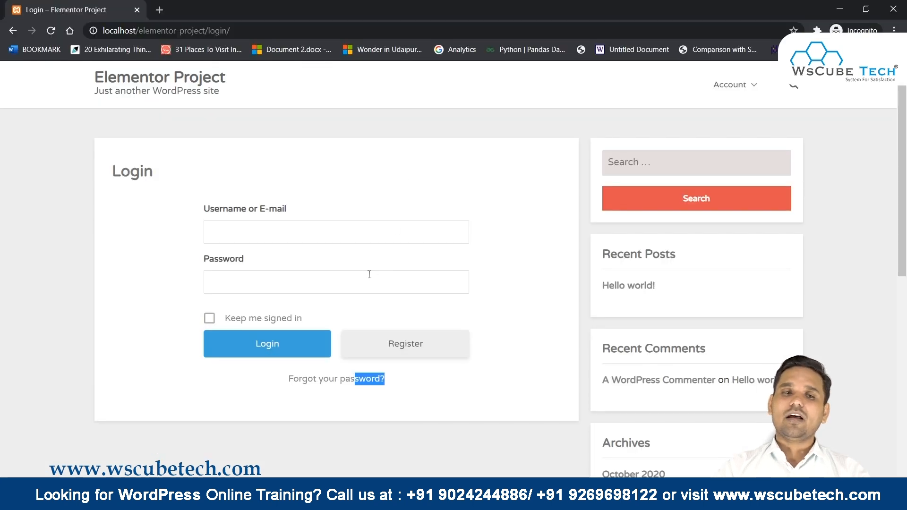
key(alt+Tab)
click(192, 6)
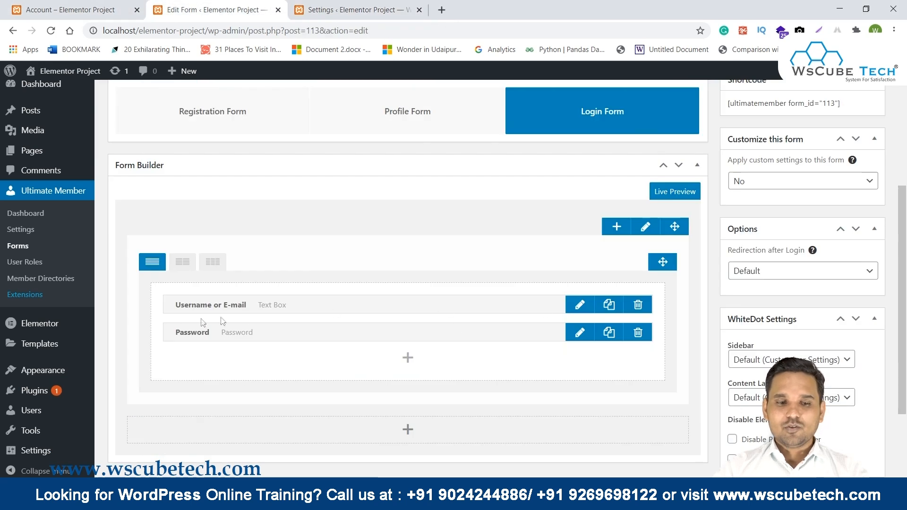
Give the Username or E-mail field a user icon found by searching 'user'.
click(571, 307)
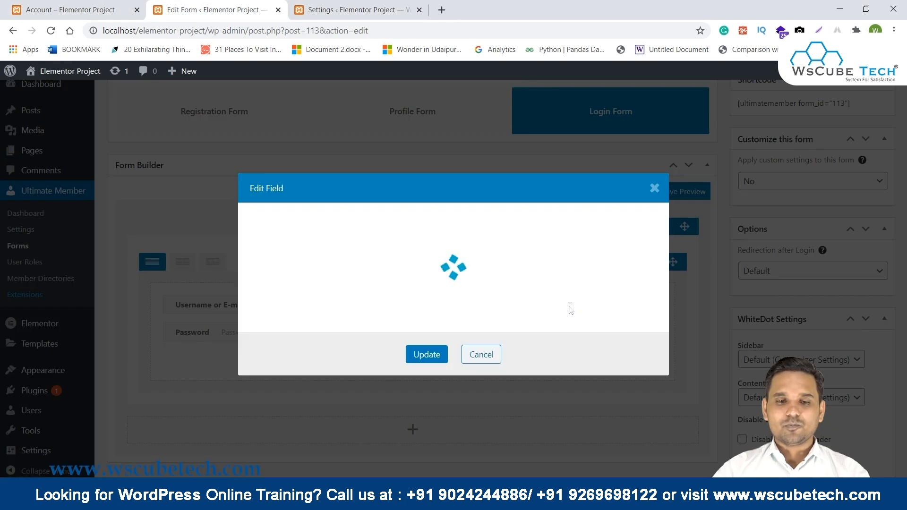
double_click(274, 189)
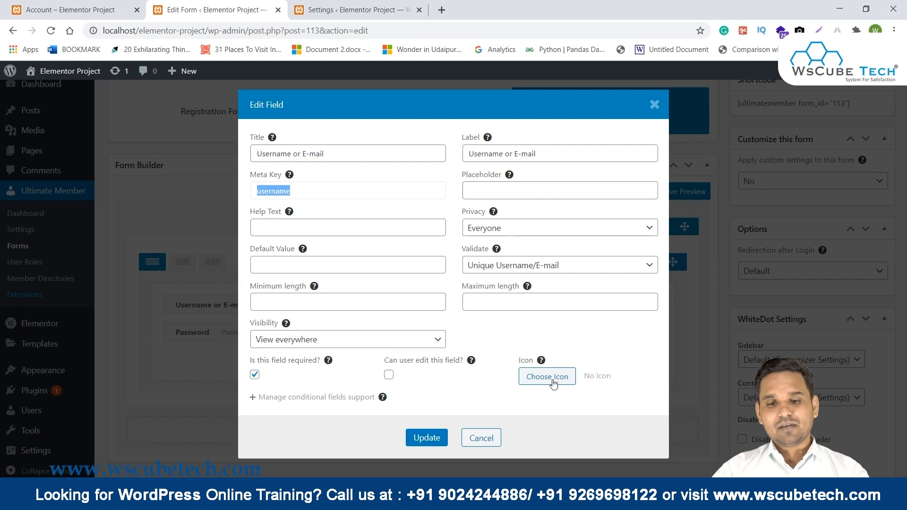
click(548, 377)
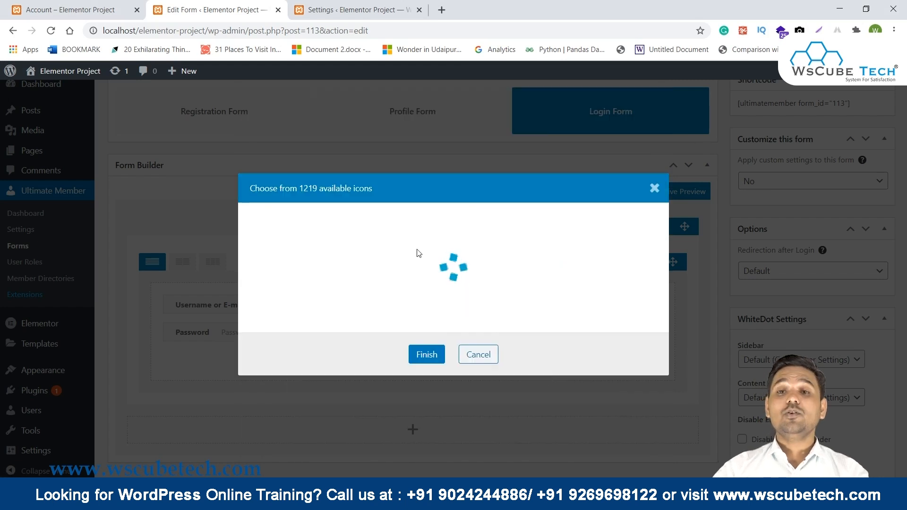
click(356, 137)
text(user)
click(283, 282)
click(427, 340)
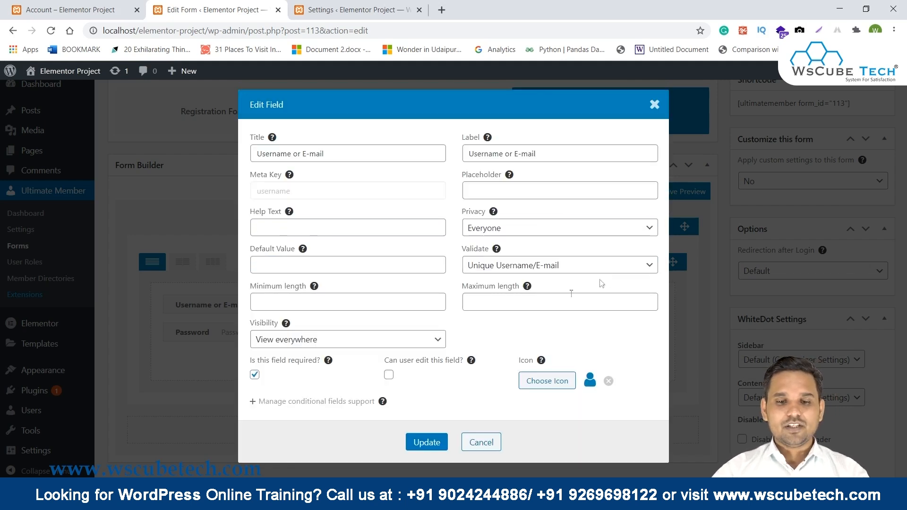
click(439, 443)
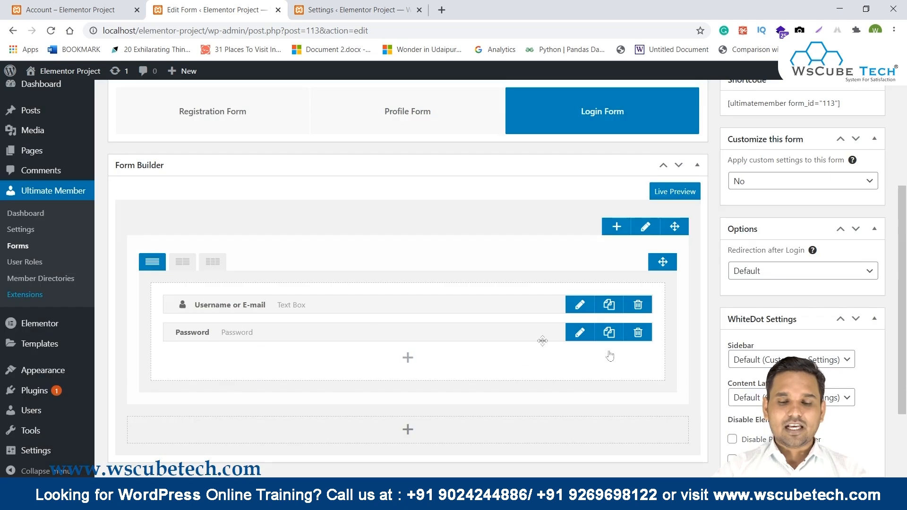
Give the Password field a lock icon found by searching 'lock'.
click(580, 333)
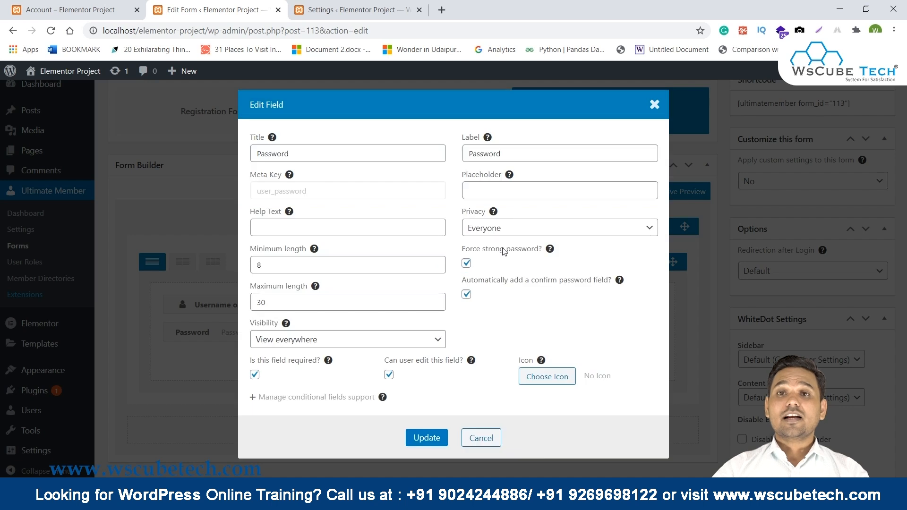
click(547, 377)
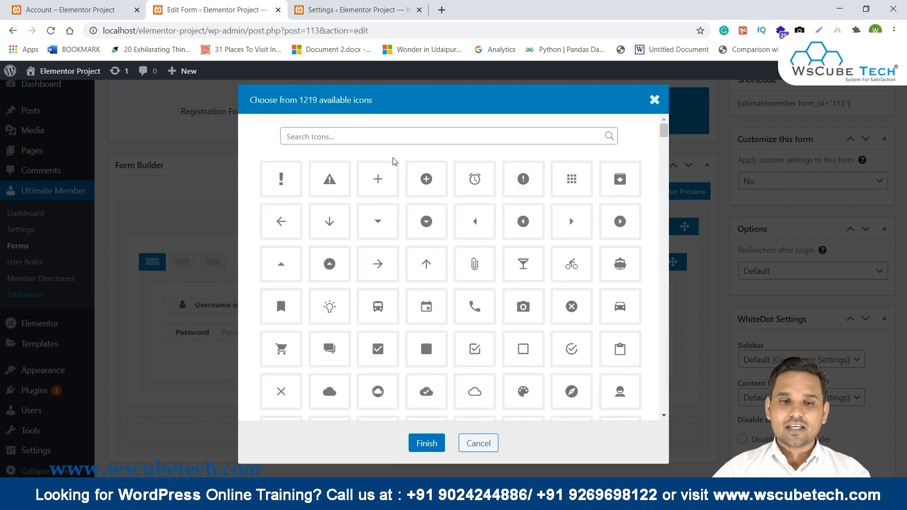
click(374, 141)
text(lock)
click(330, 239)
click(427, 382)
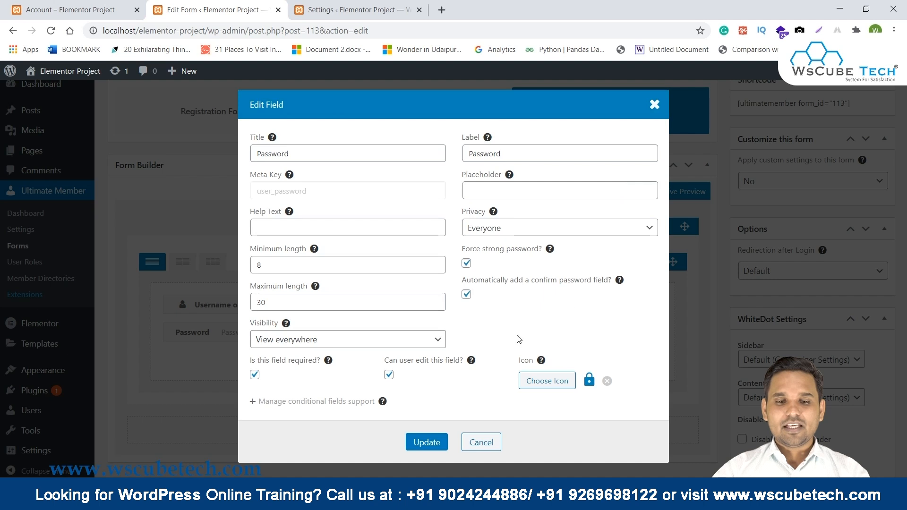
click(411, 443)
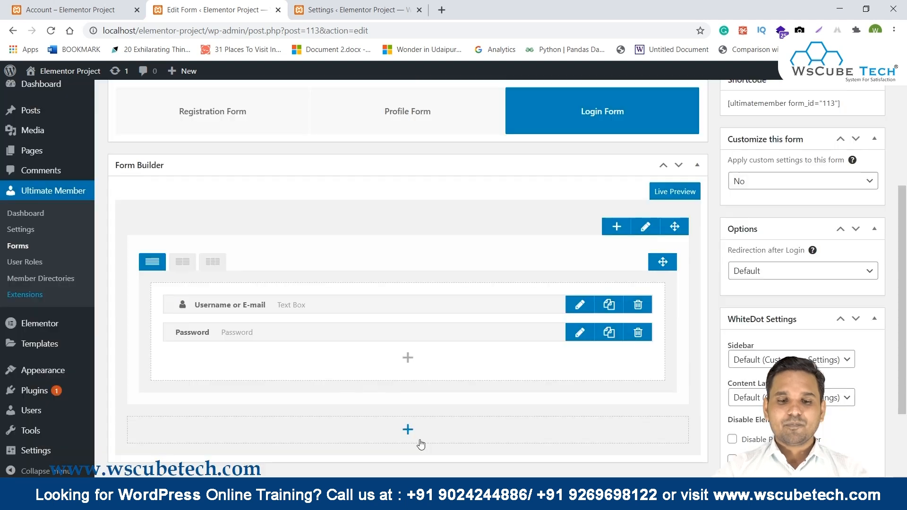
scroll(808, 257, up, 5)
Update the Default Login form, copy its shortcode, and reload the login page to check the icons.
click(870, 257)
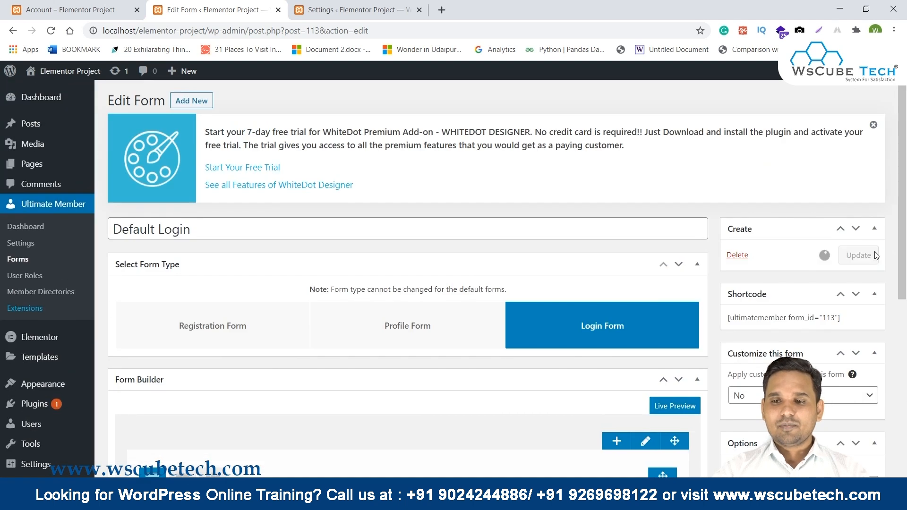
drag(729, 316, 854, 323)
triple_click(814, 312)
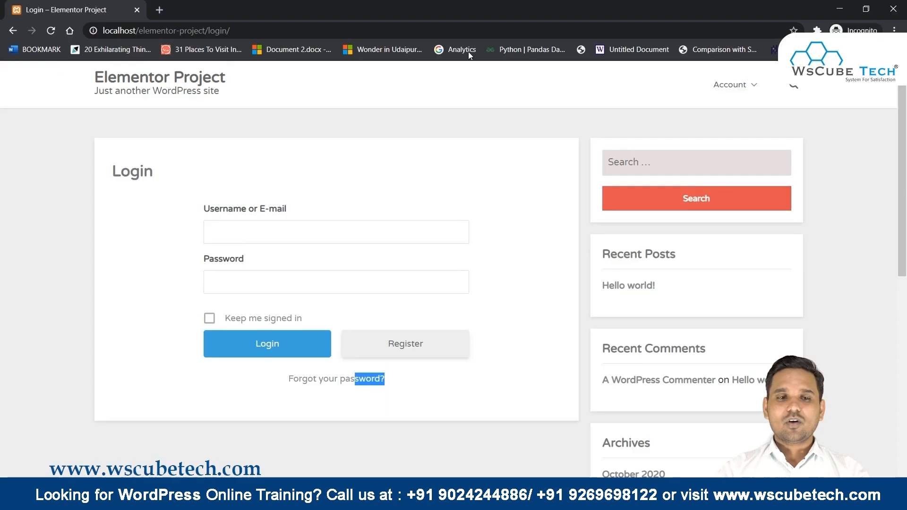
click(51, 30)
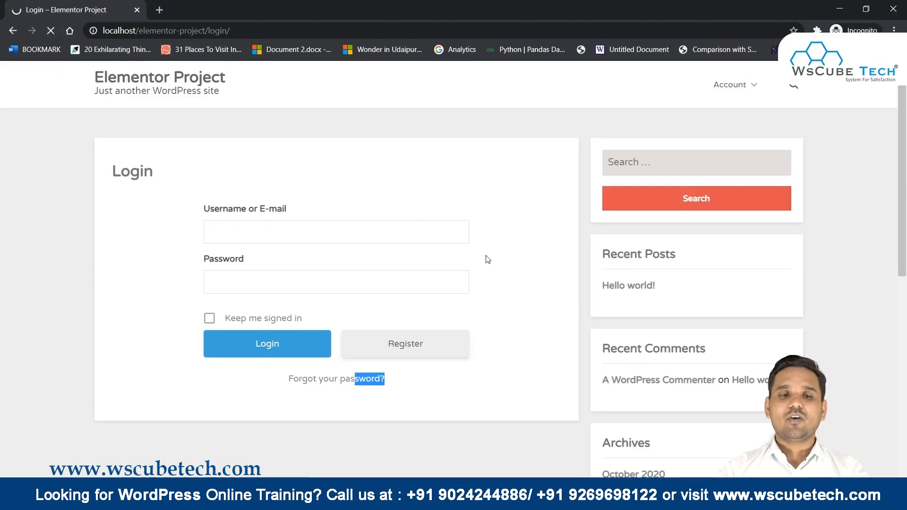
drag(191, 208, 348, 225)
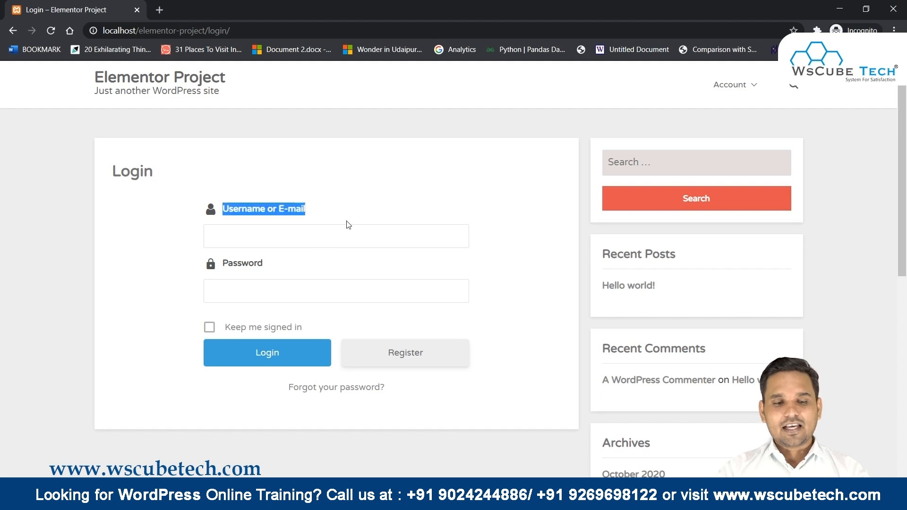
drag(180, 265, 279, 269)
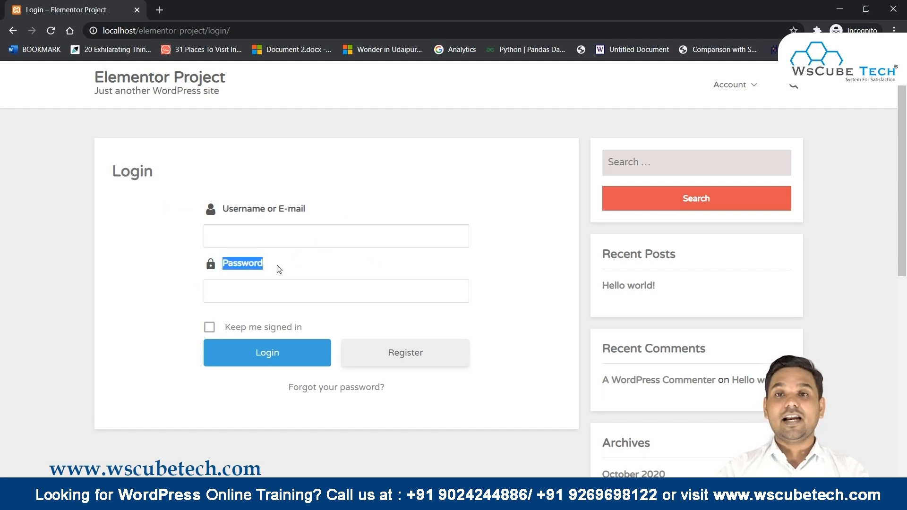
click(421, 500)
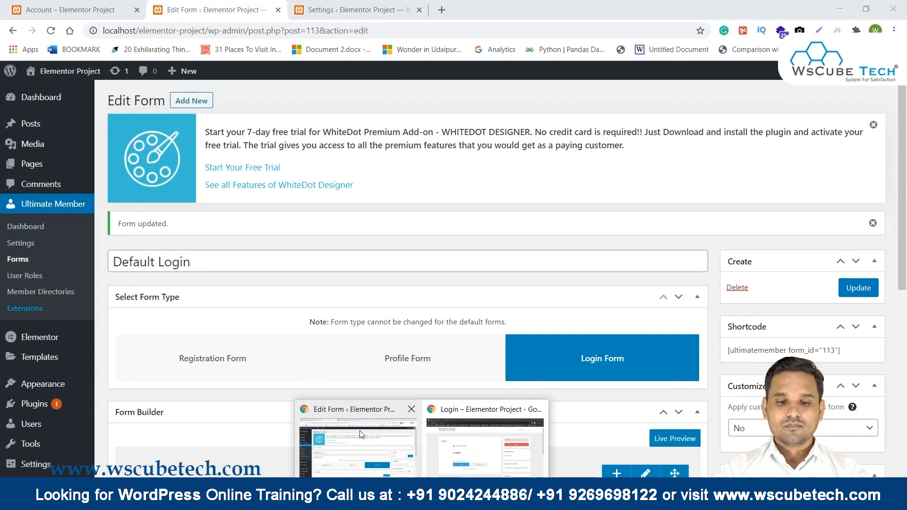
Save the Login Form appearance settings and reload the login page to see icons inside fields.
click(361, 432)
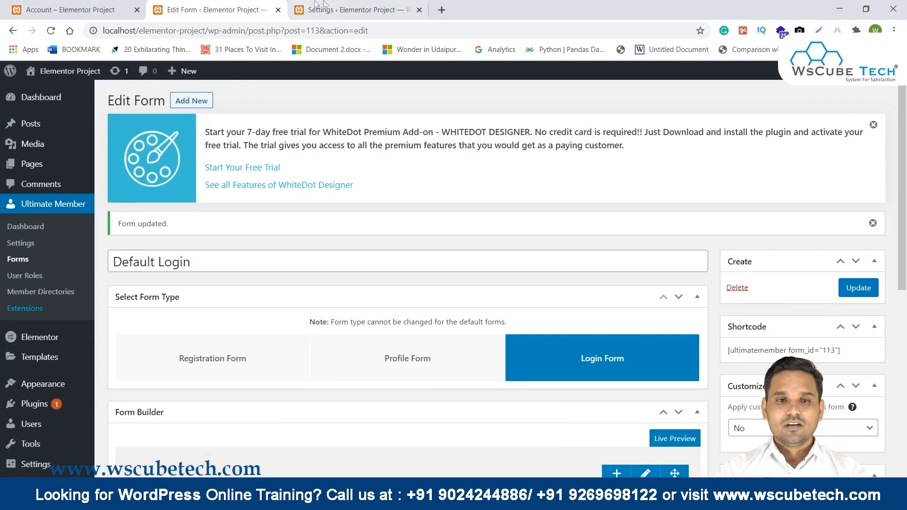
click(317, 8)
scroll(435, 365, down, 4)
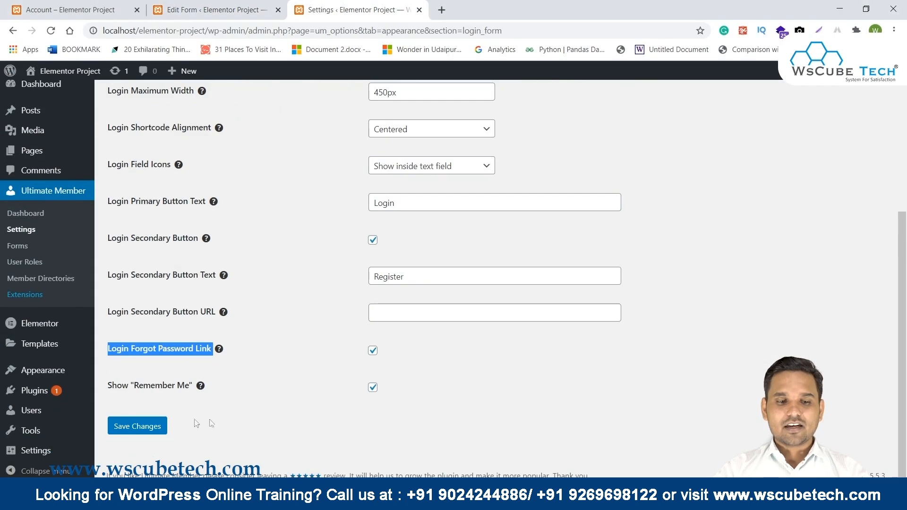
click(132, 436)
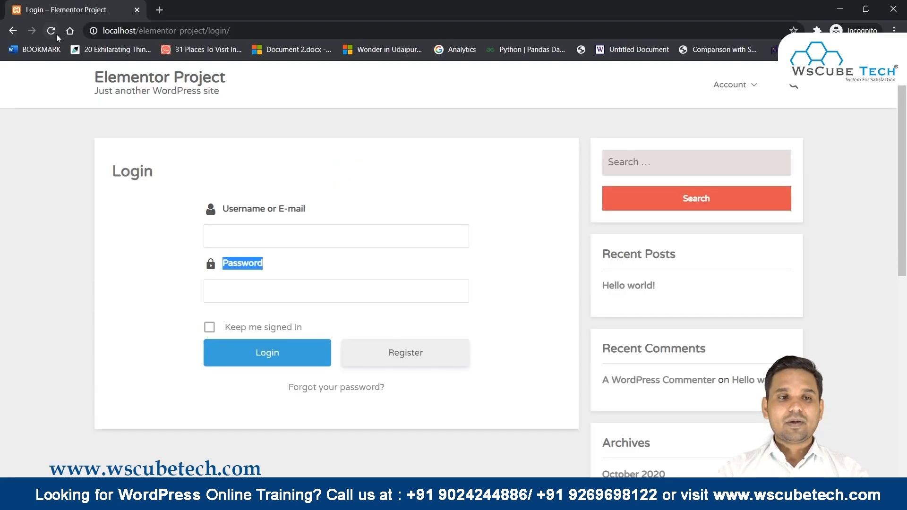
click(51, 31)
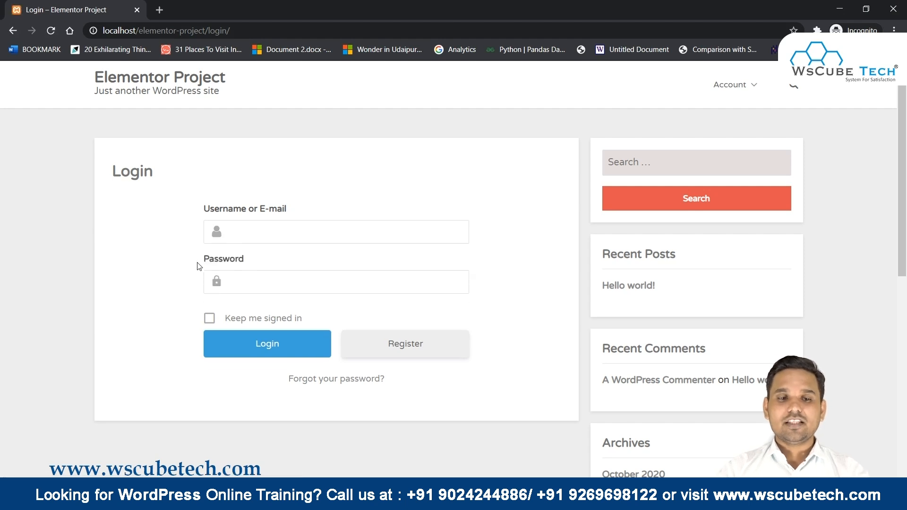
click(251, 241)
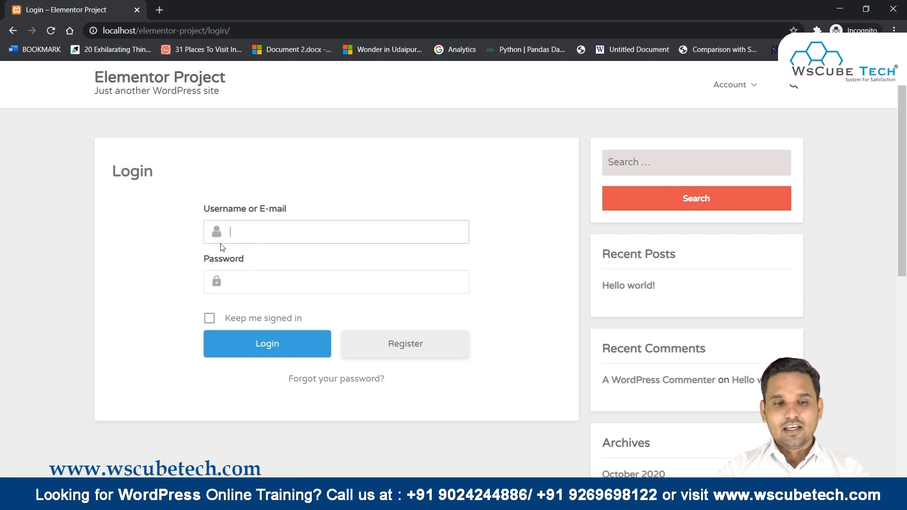
click(240, 283)
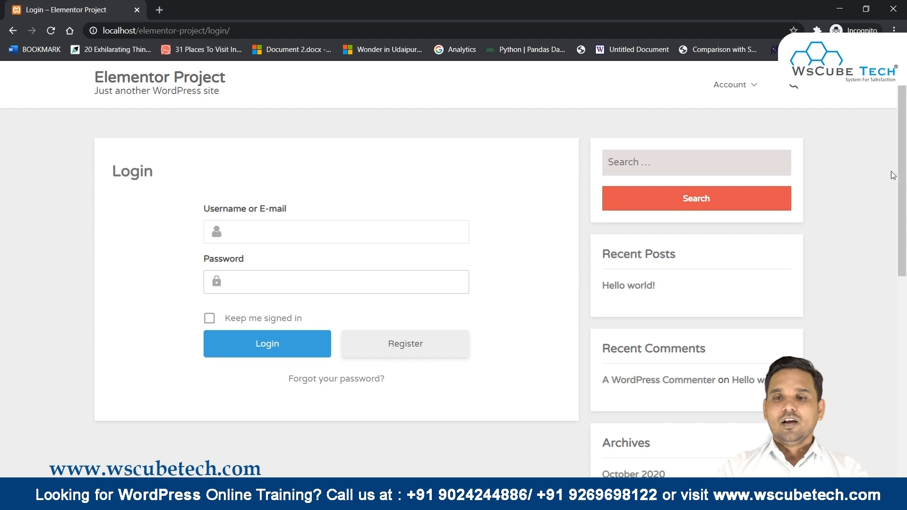
Open the Password Reset page via the login form's 'Forgot your password?' link.
mouse_move(719, 88)
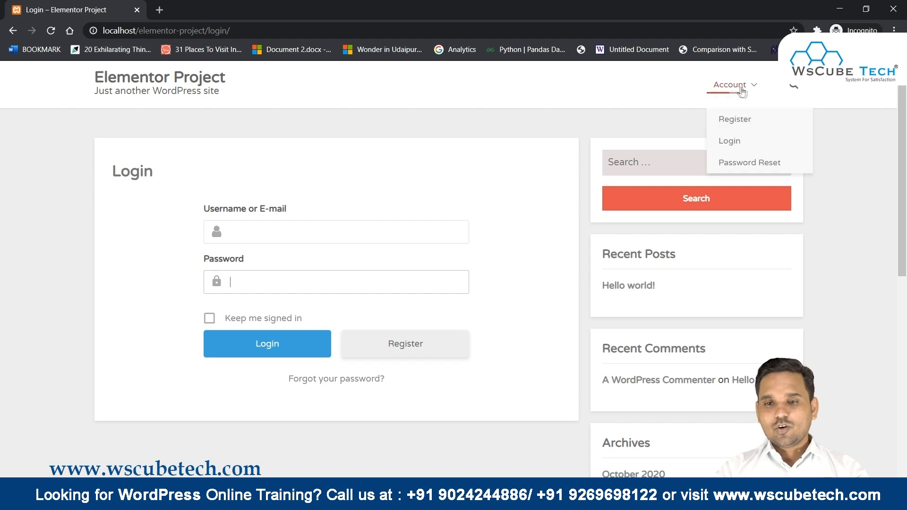
click(730, 141)
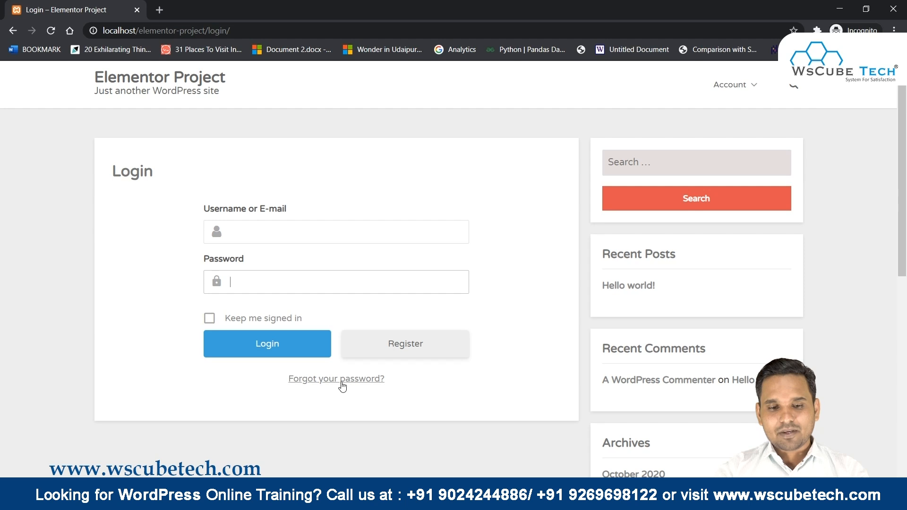
click(371, 377)
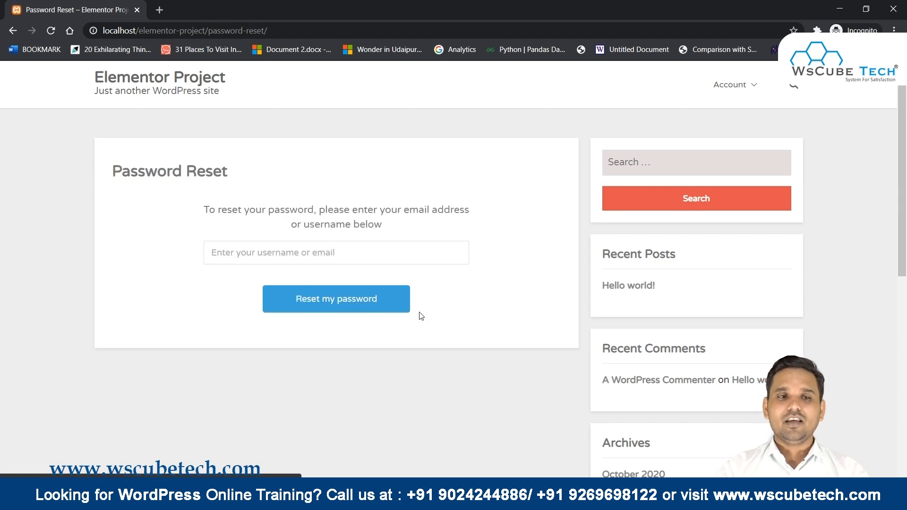
click(242, 247)
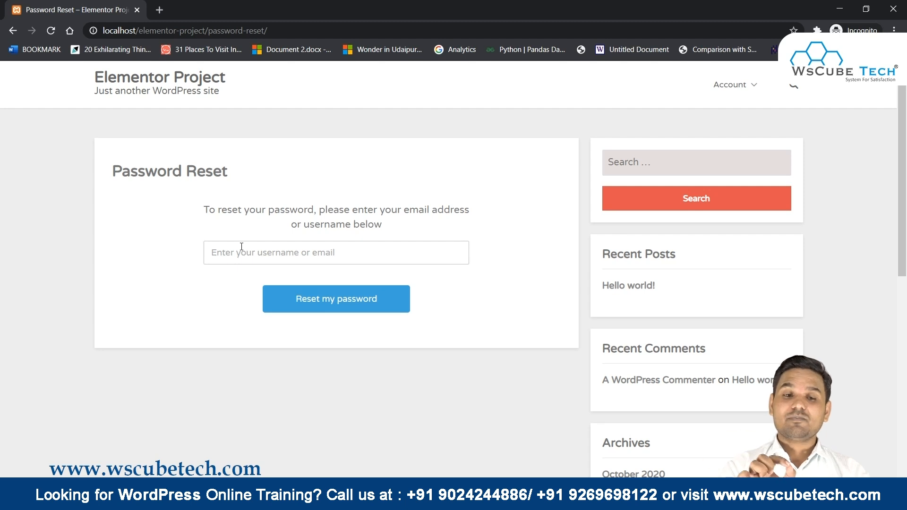
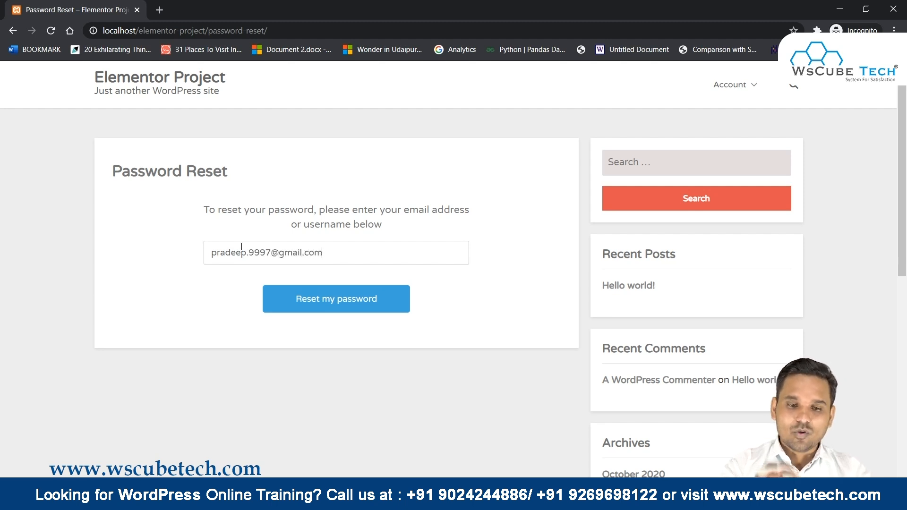
Request a password reset for the account e-mail, correcting the mistyped address and resubmitting.
click(351, 299)
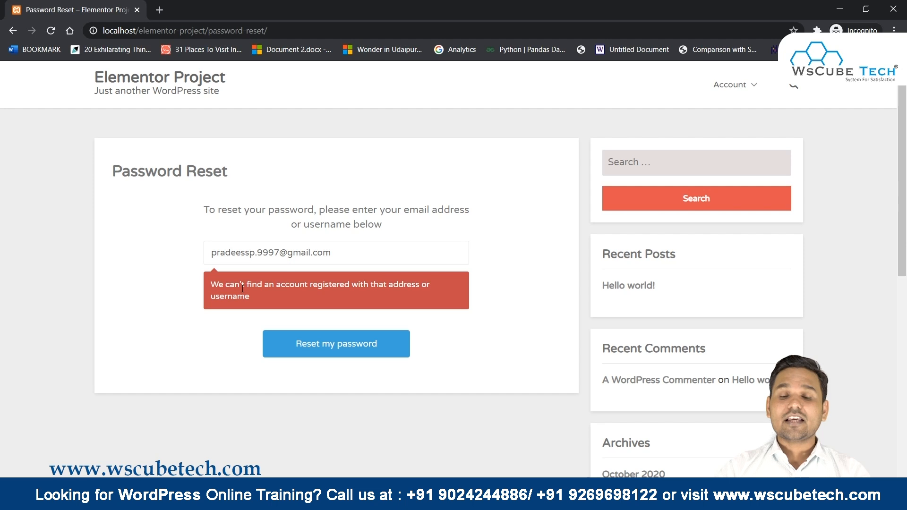
click(246, 254)
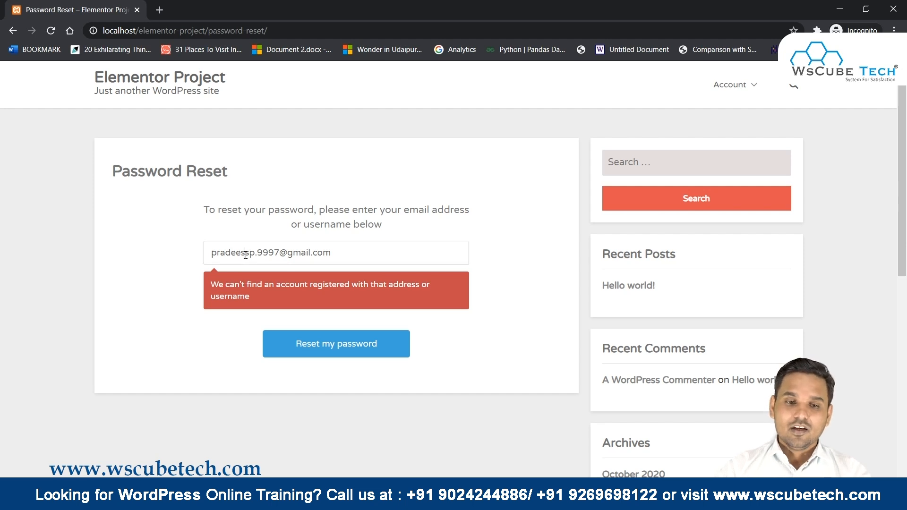
key(BackSpace)
key(BackSpace)
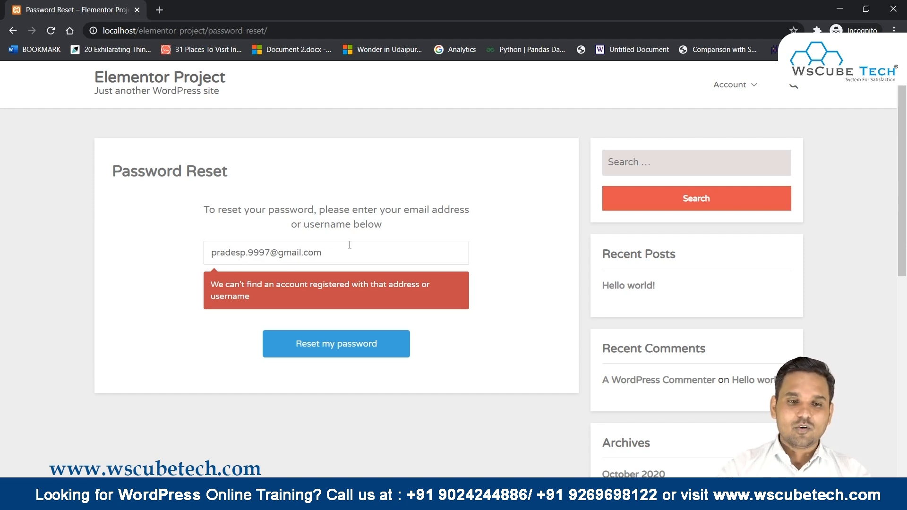
key(BackSpace)
text(e)
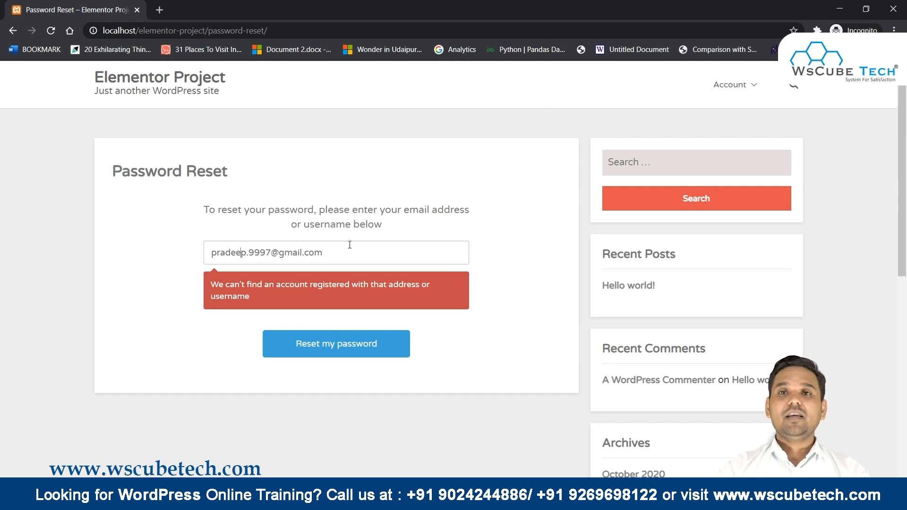
click(348, 354)
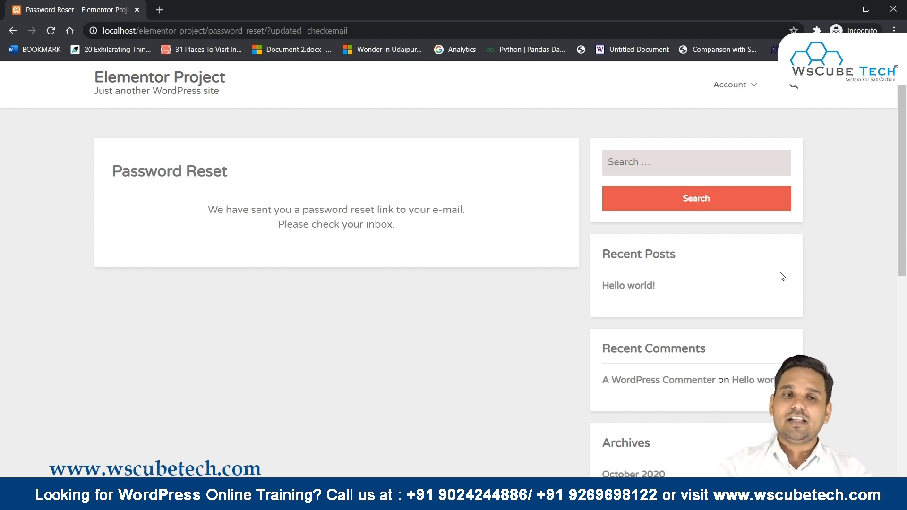
Sign in to Gmail at gmail.com with the saved Google account and its password.
click(160, 10)
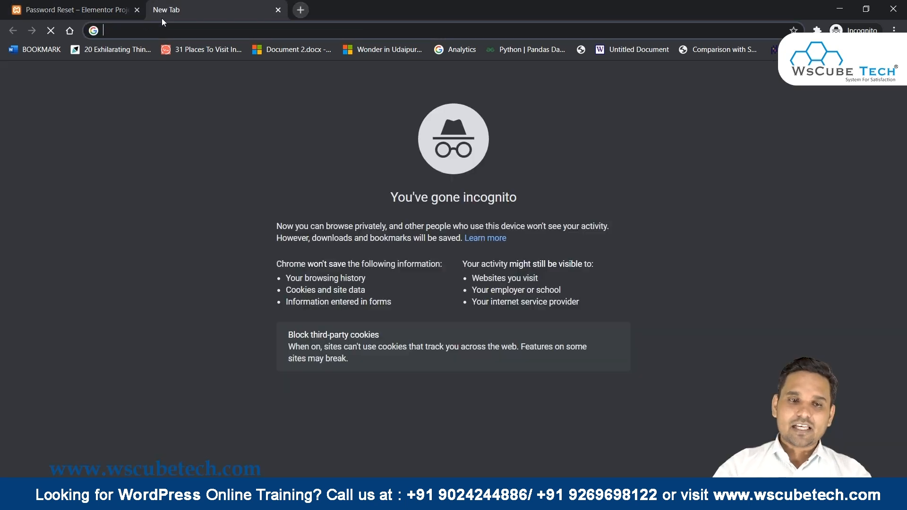
text(gmail.com)
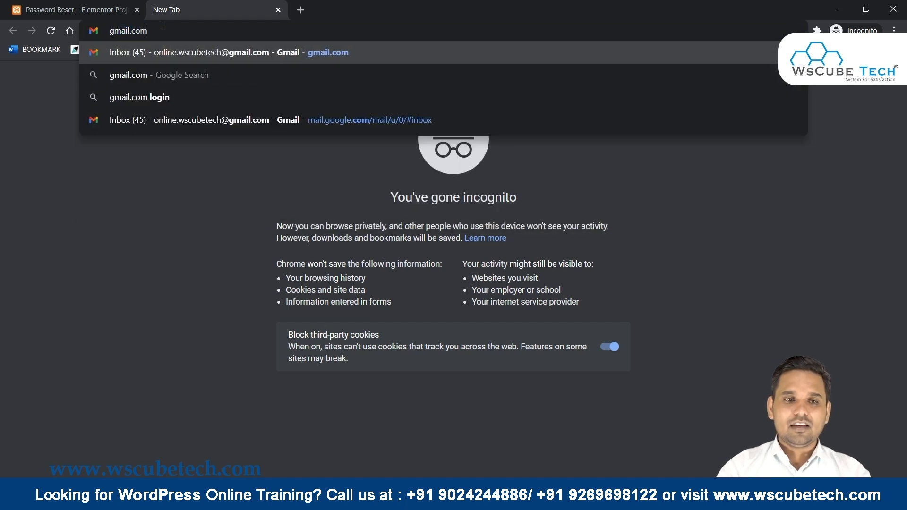
key(Return)
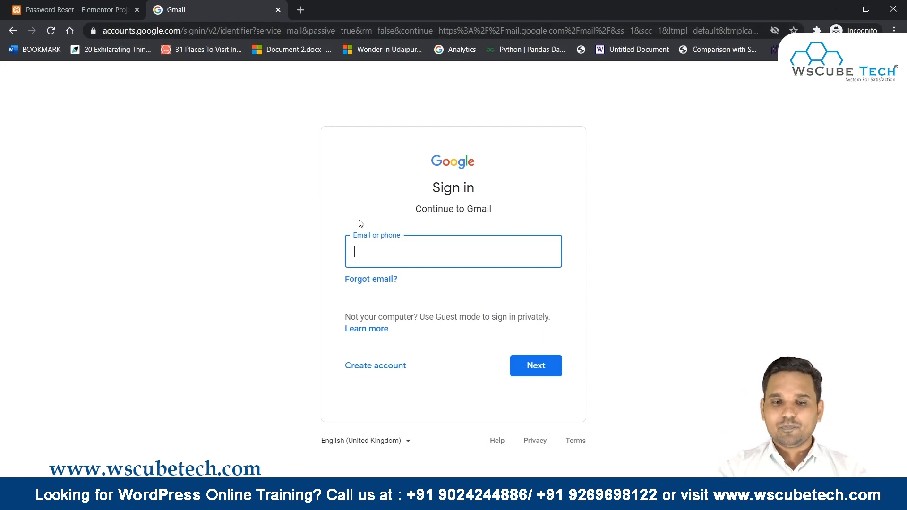
click(367, 256)
click(373, 276)
click(547, 372)
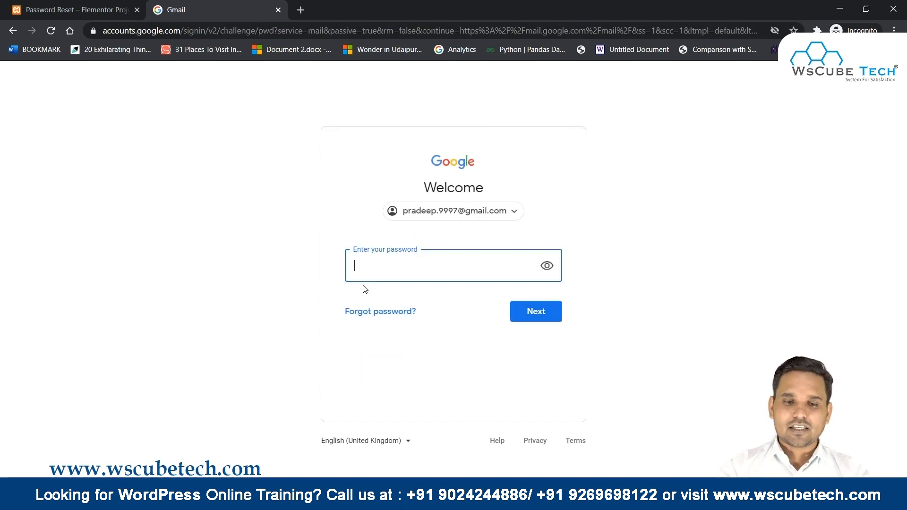
text(••••••)
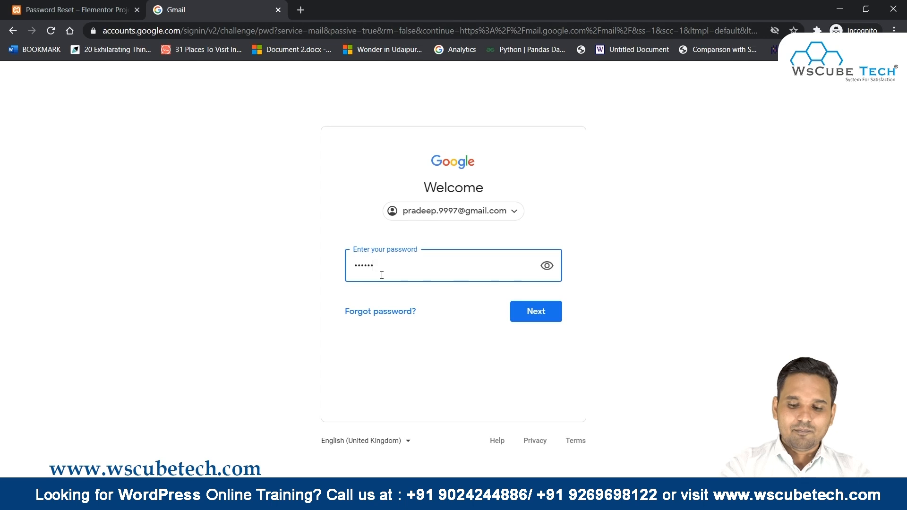
text(•••••)
key(Return)
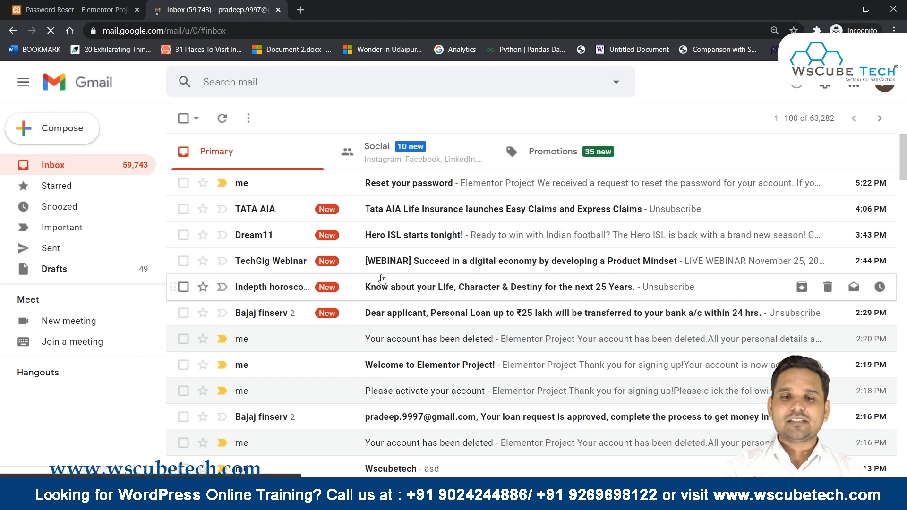
Open the 'Reset your password' email and follow its reset link to the site.
click(465, 185)
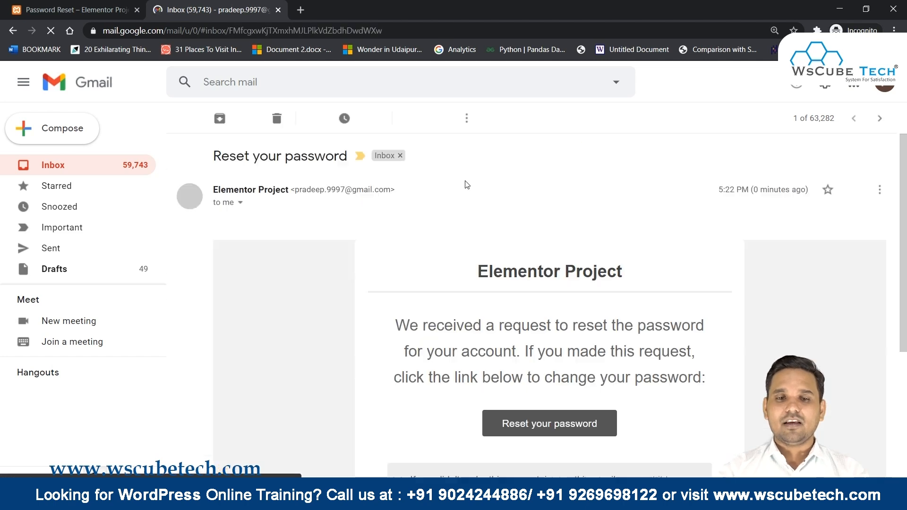
scroll(462, 326, down, 3)
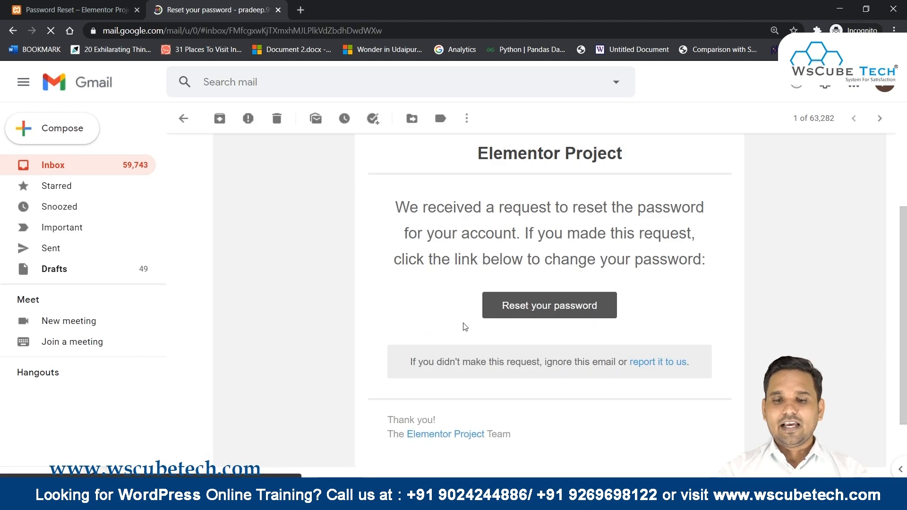
click(579, 316)
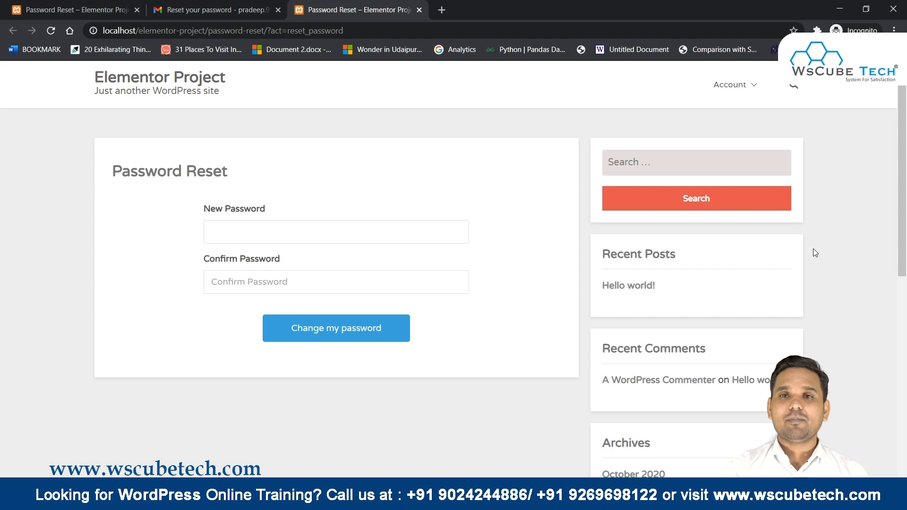
Enter the new account password in both password fields and submit the change.
click(226, 236)
text(1)
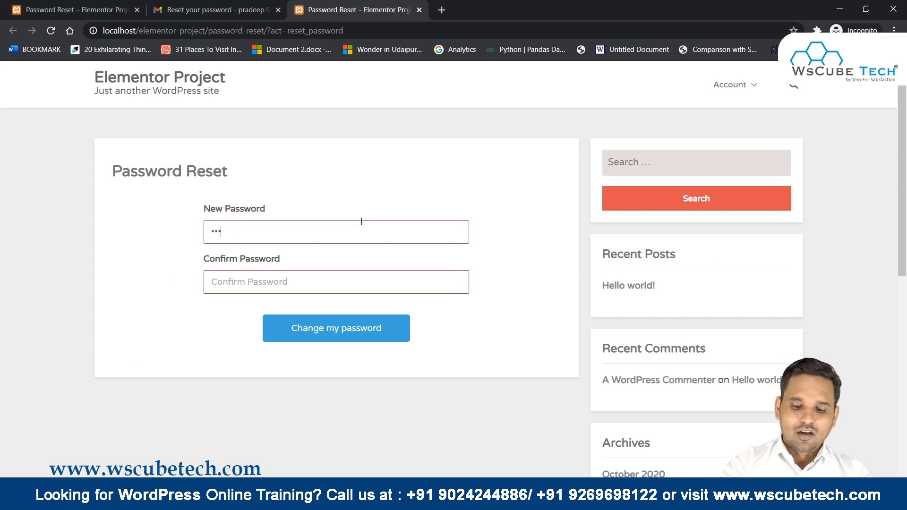
text(•••••••)
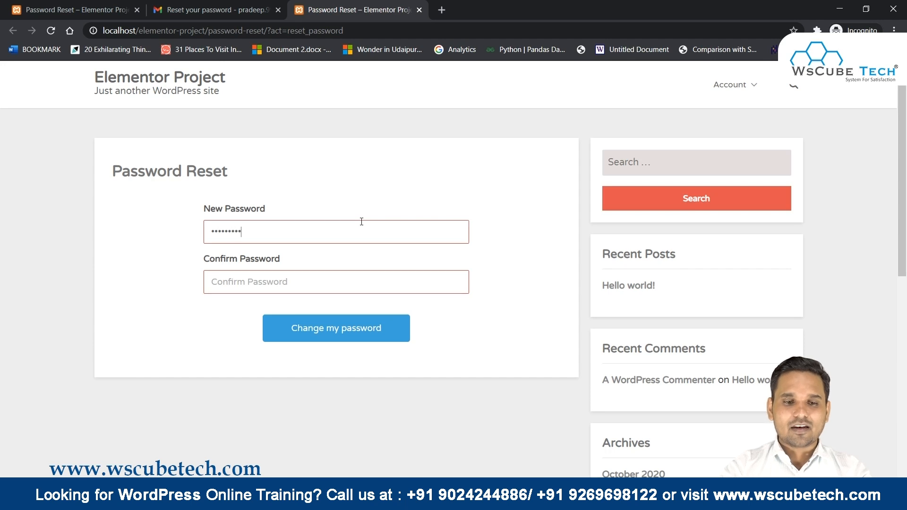
text(•)
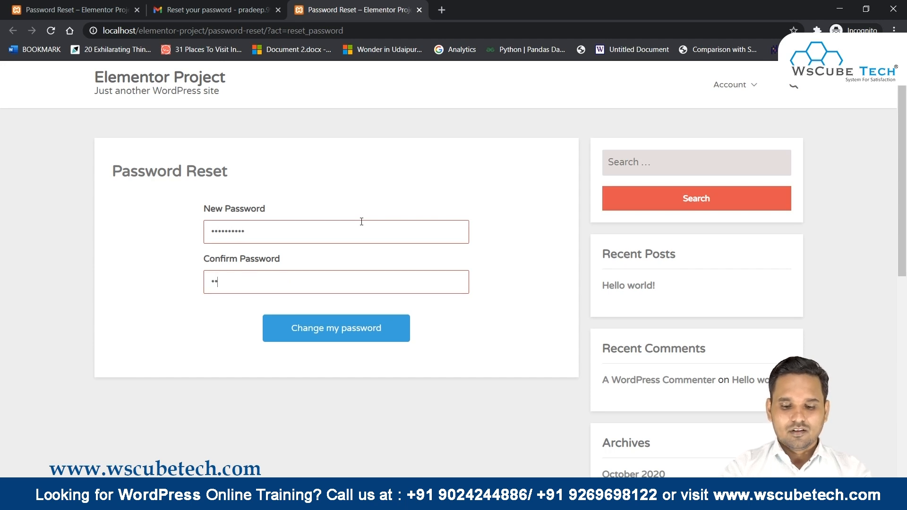
text(•••••••••)
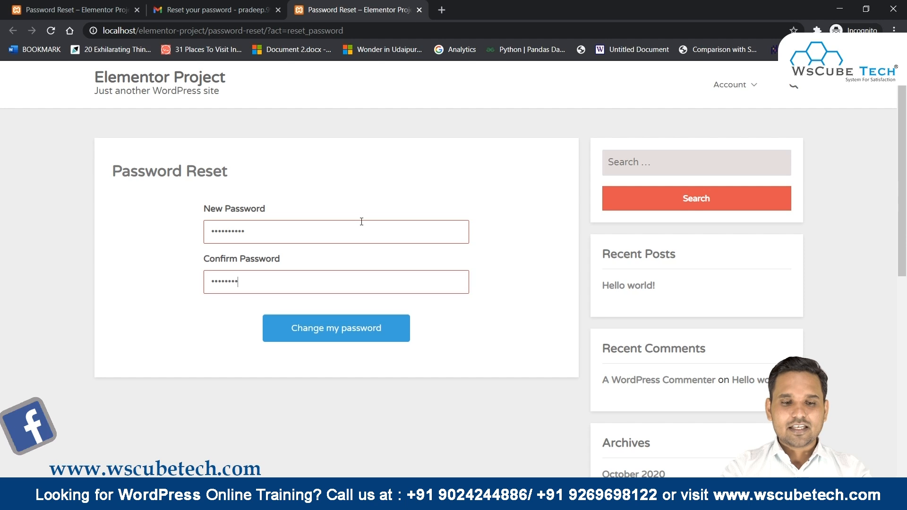
click(357, 326)
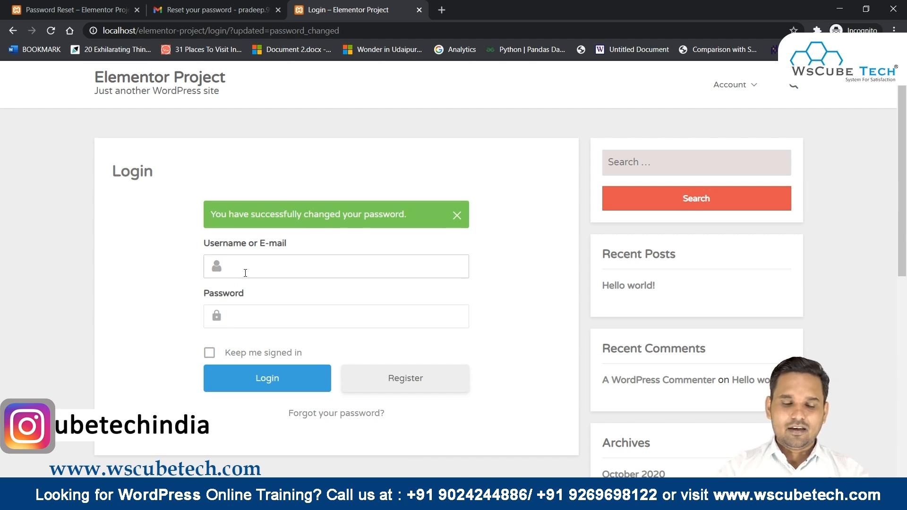
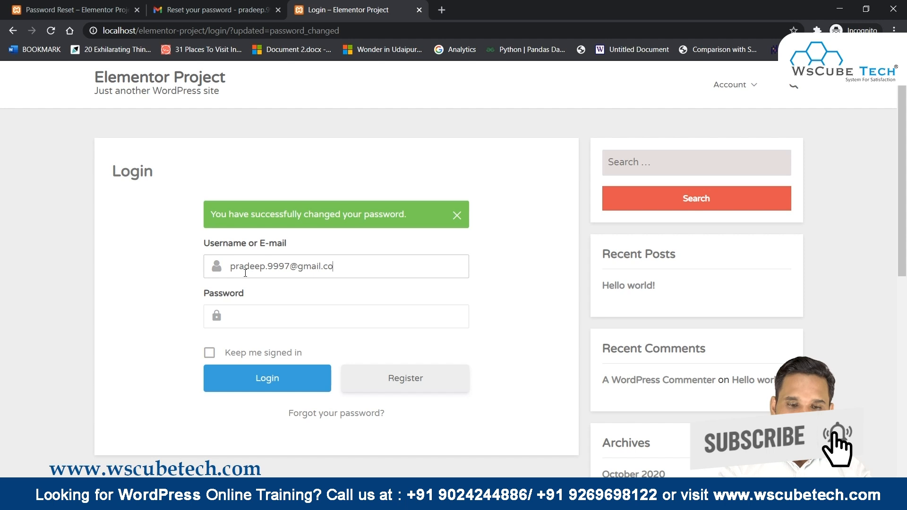
Log in on the Login page with the account's e-mail address and the new password.
key(Tab)
text(p)
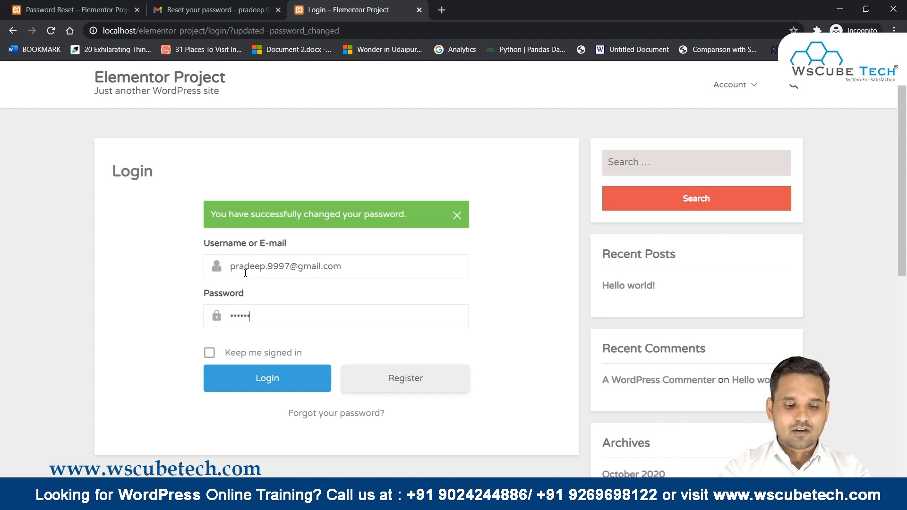
key(Return)
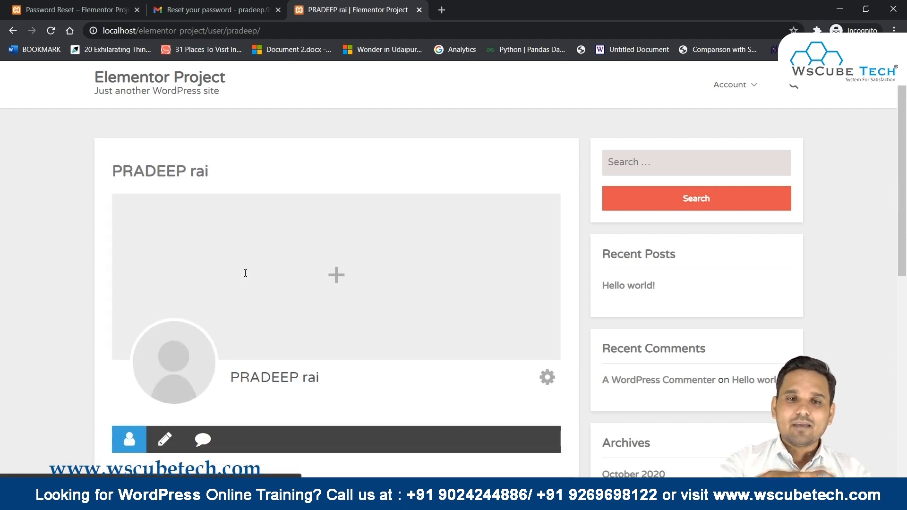
Try the avatar's Upload photo option, then cancel without changing the profile photo.
scroll(350, 279, down, 3)
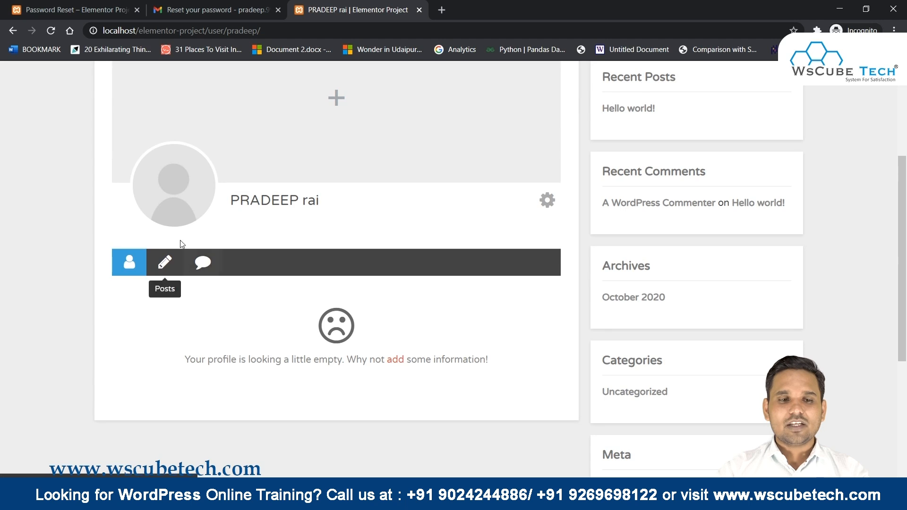
click(174, 167)
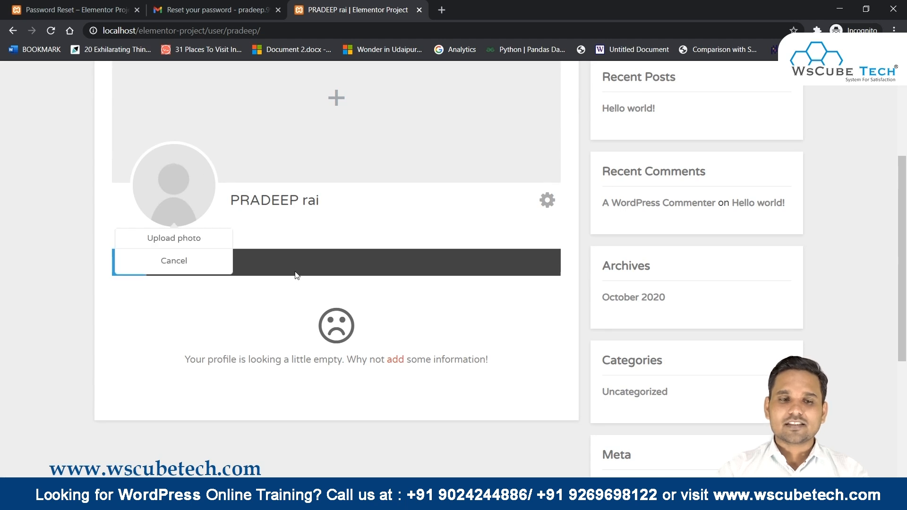
click(176, 241)
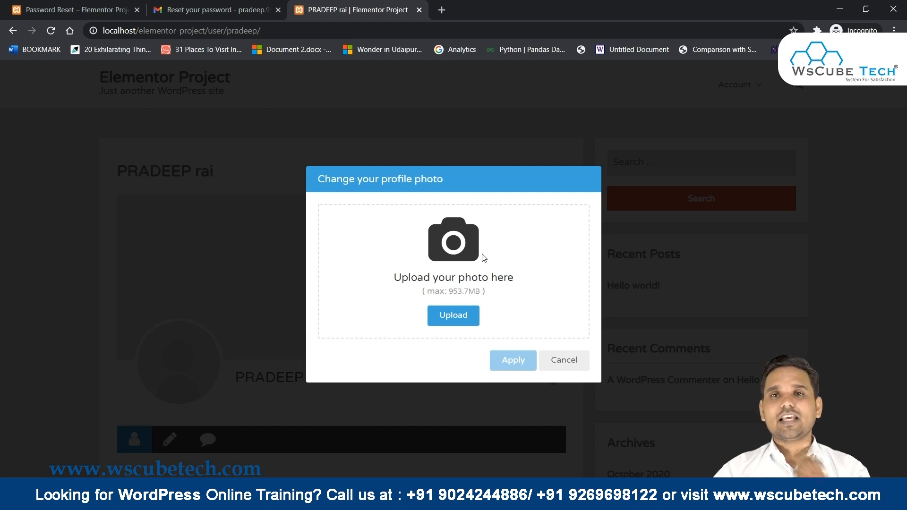
click(575, 361)
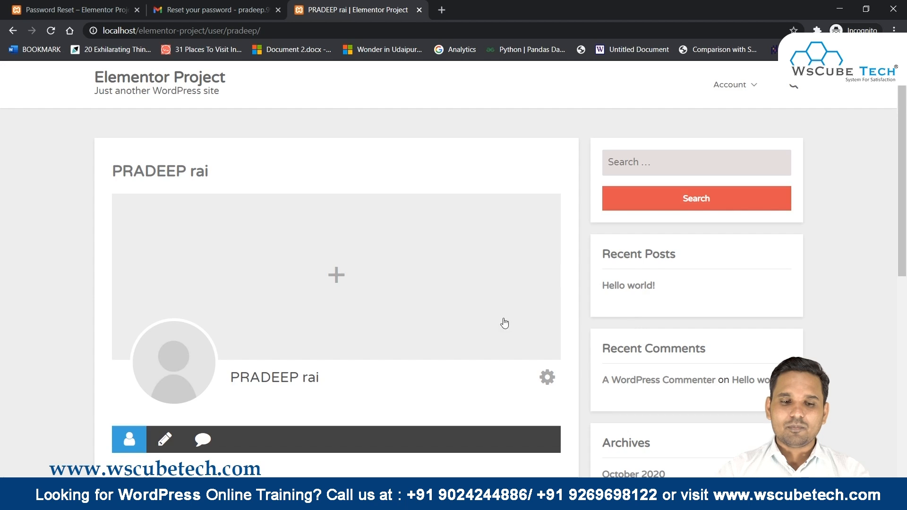
Go to My Account from the profile's gear menu to view the account settings.
scroll(362, 293, down, 4)
scroll(162, 298, up, 4)
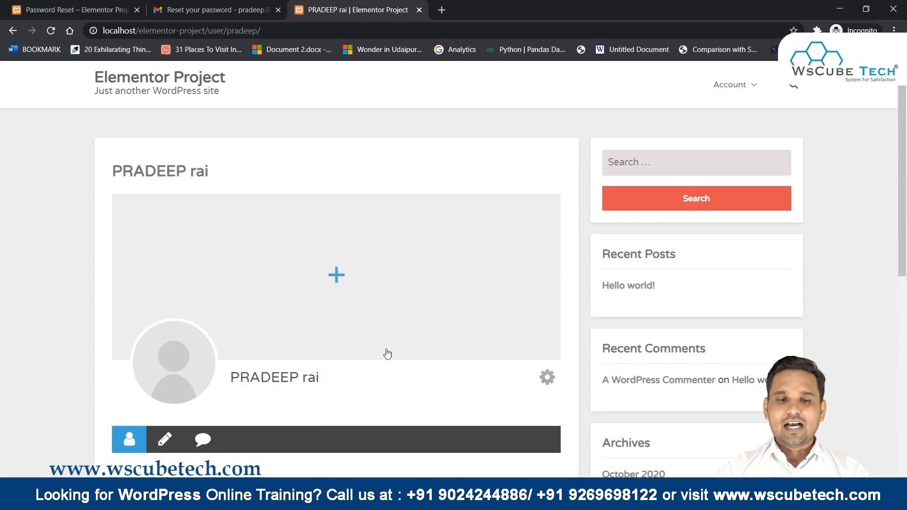
click(547, 378)
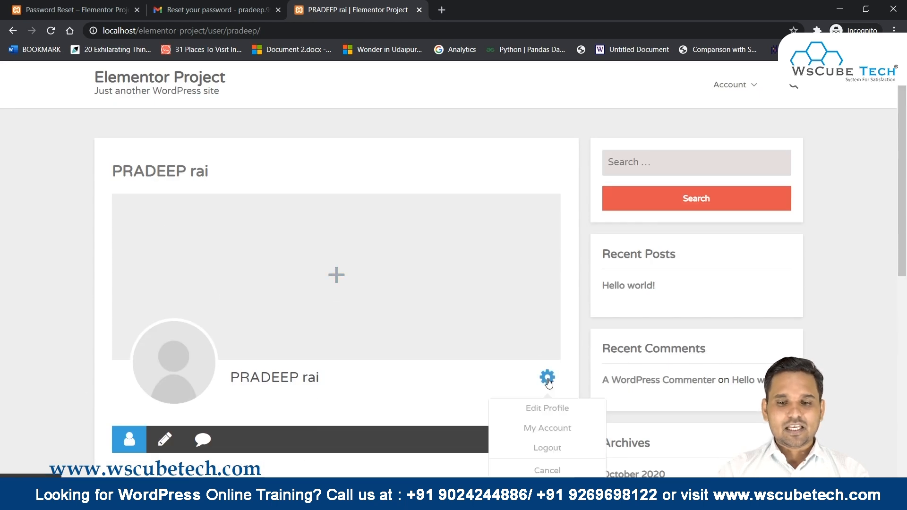
scroll(539, 416, down, 2)
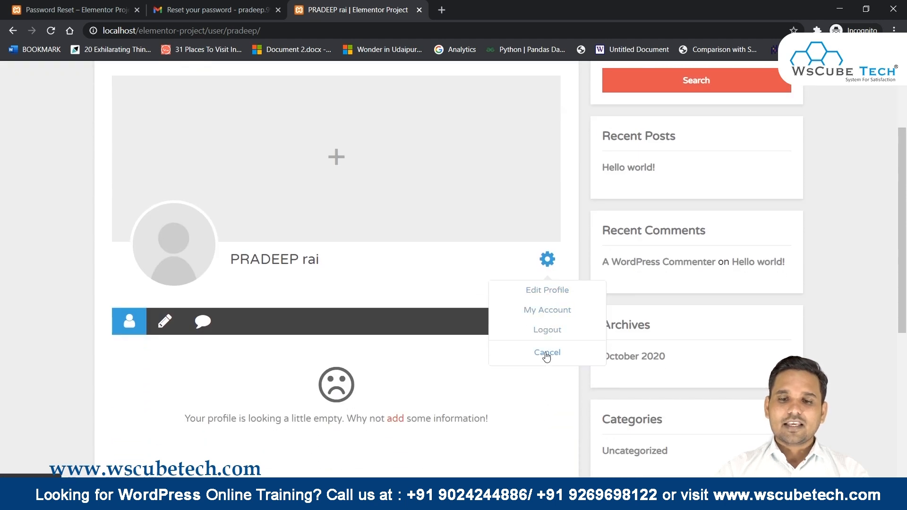
click(546, 311)
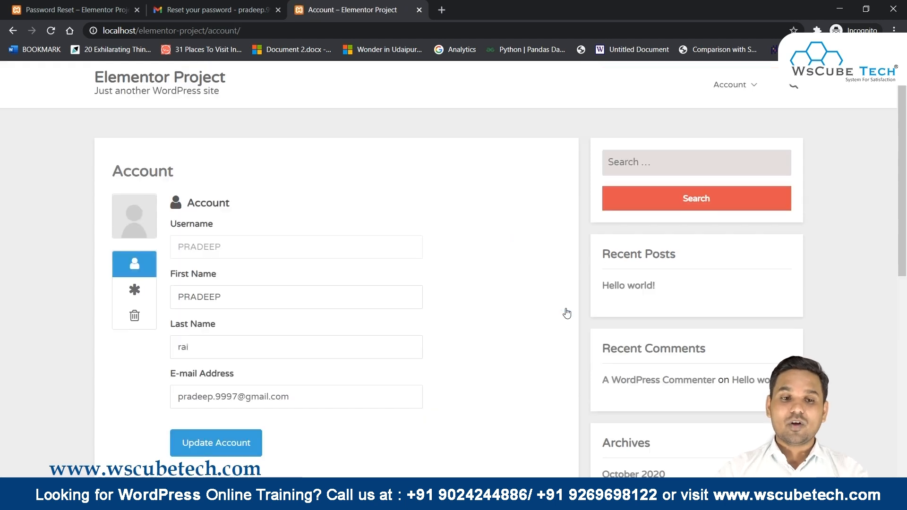
drag(171, 225, 219, 237)
click(219, 239)
scroll(217, 241, down, 1)
double_click(217, 241)
triple_click(204, 337)
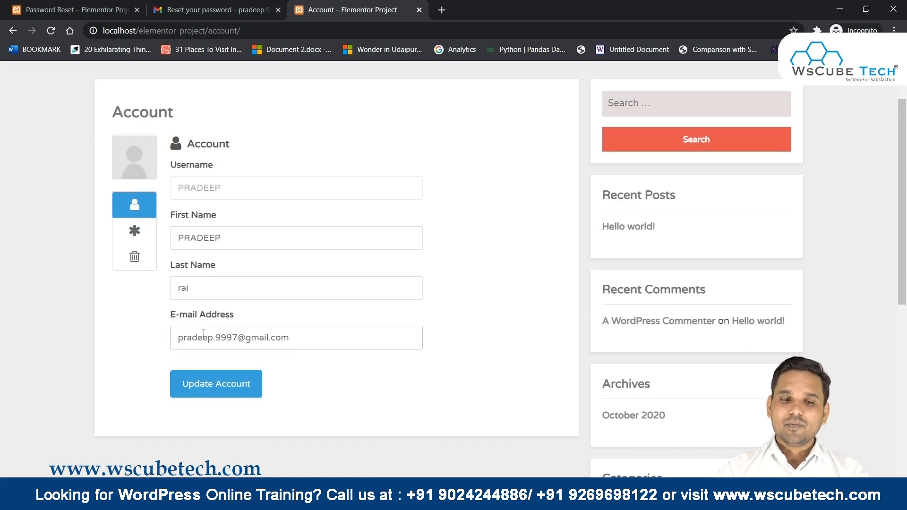
click(135, 230)
click(223, 192)
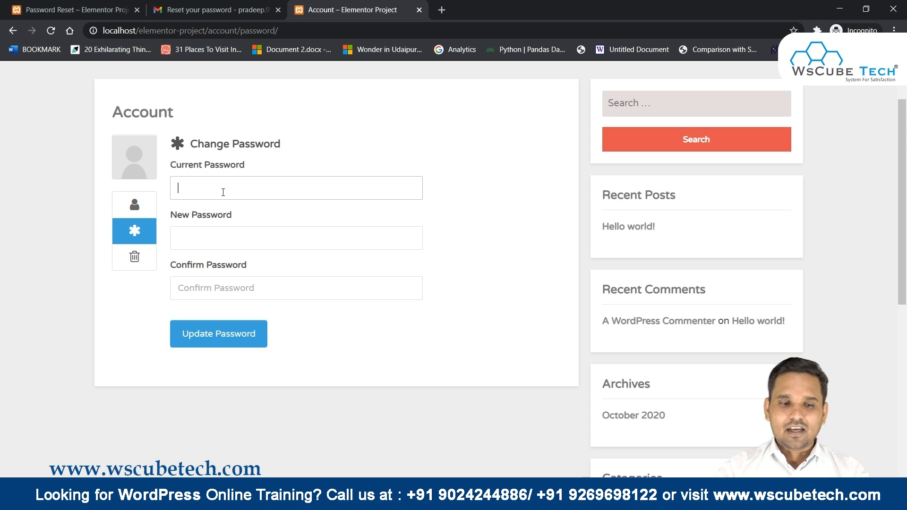
click(135, 257)
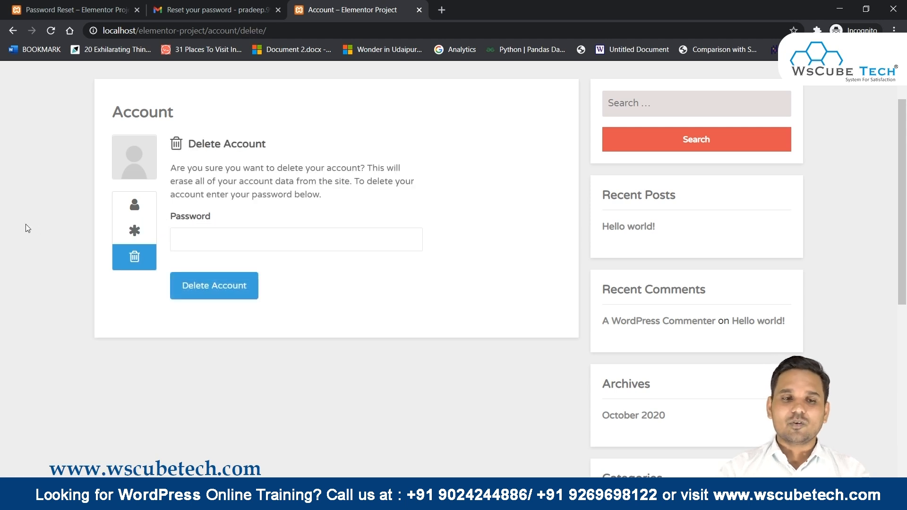
click(134, 204)
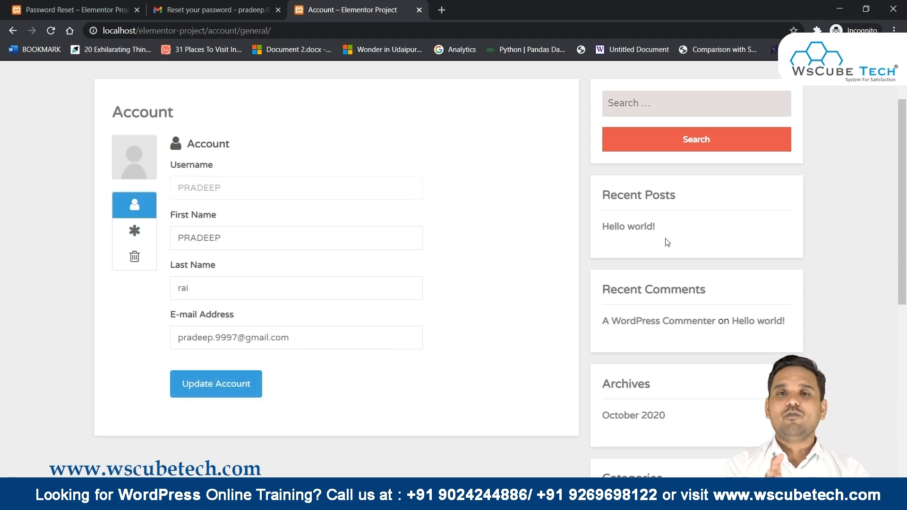